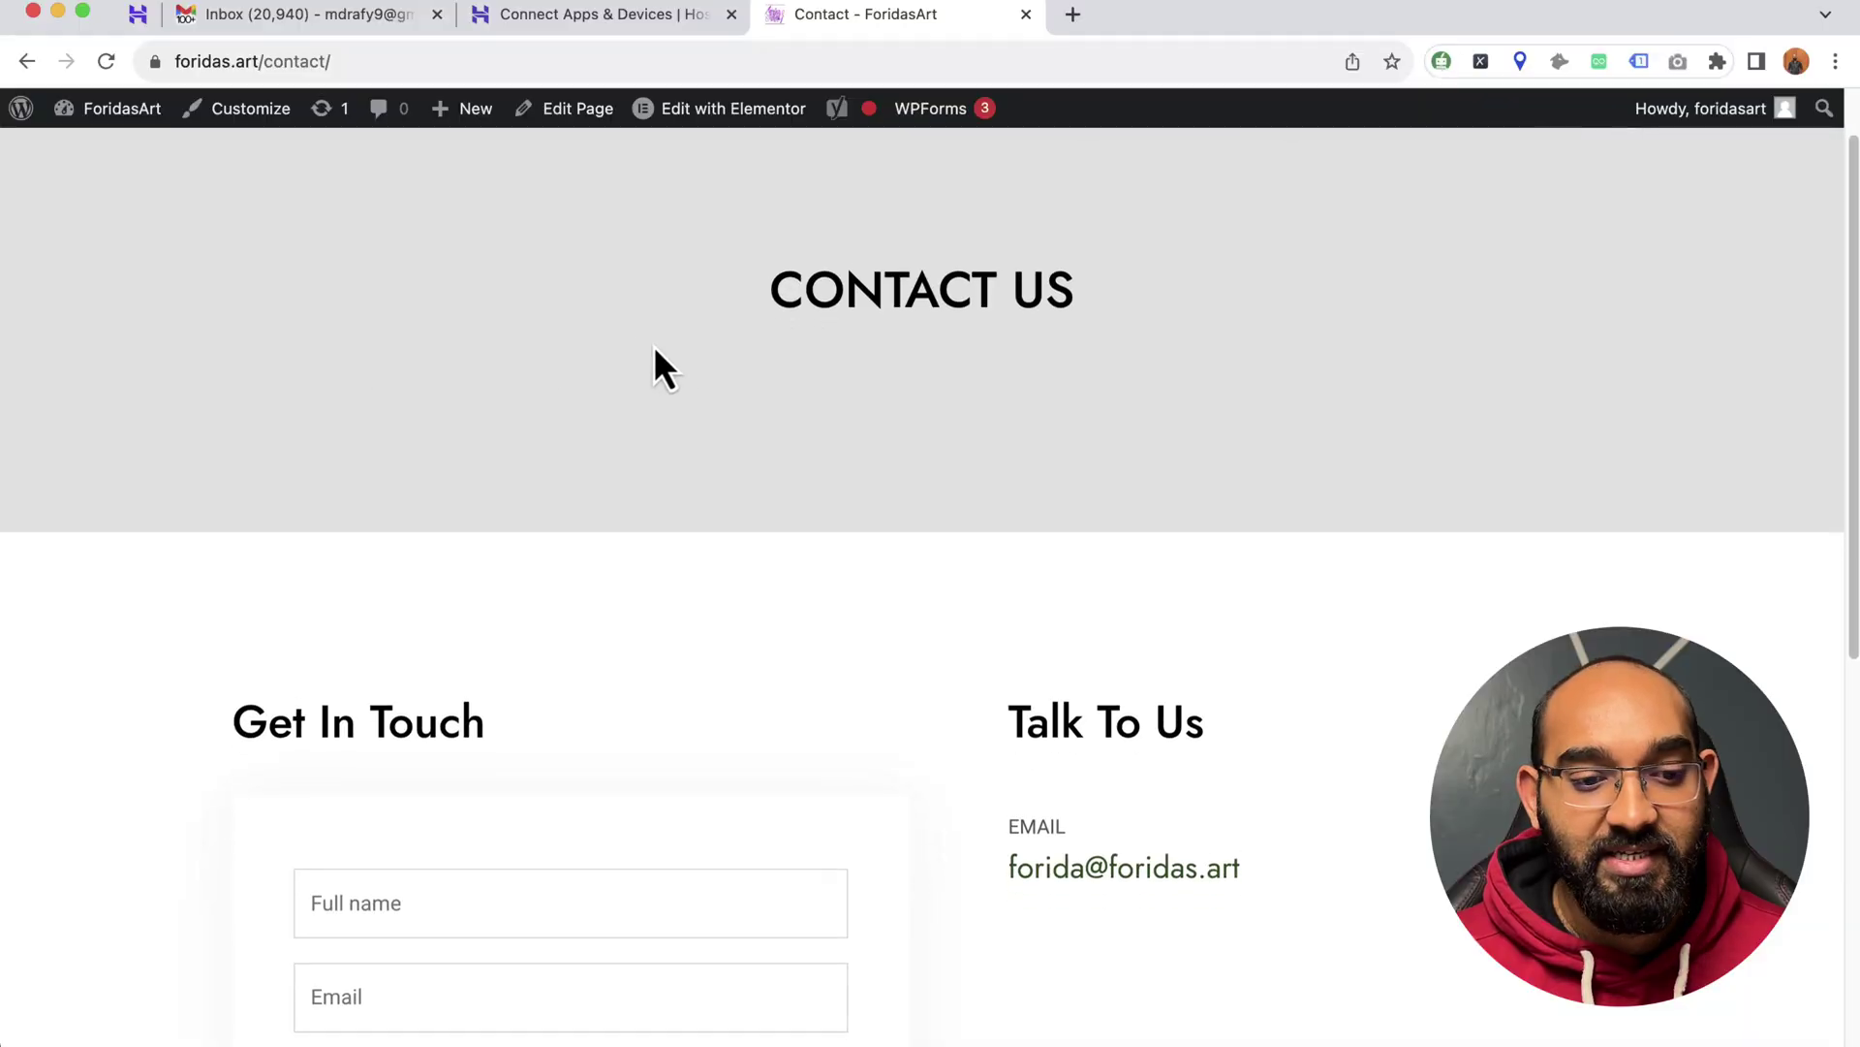
# - Scroll down the site's Contact page toward the contact form
pyautogui.scroll(-3, 652, 365)
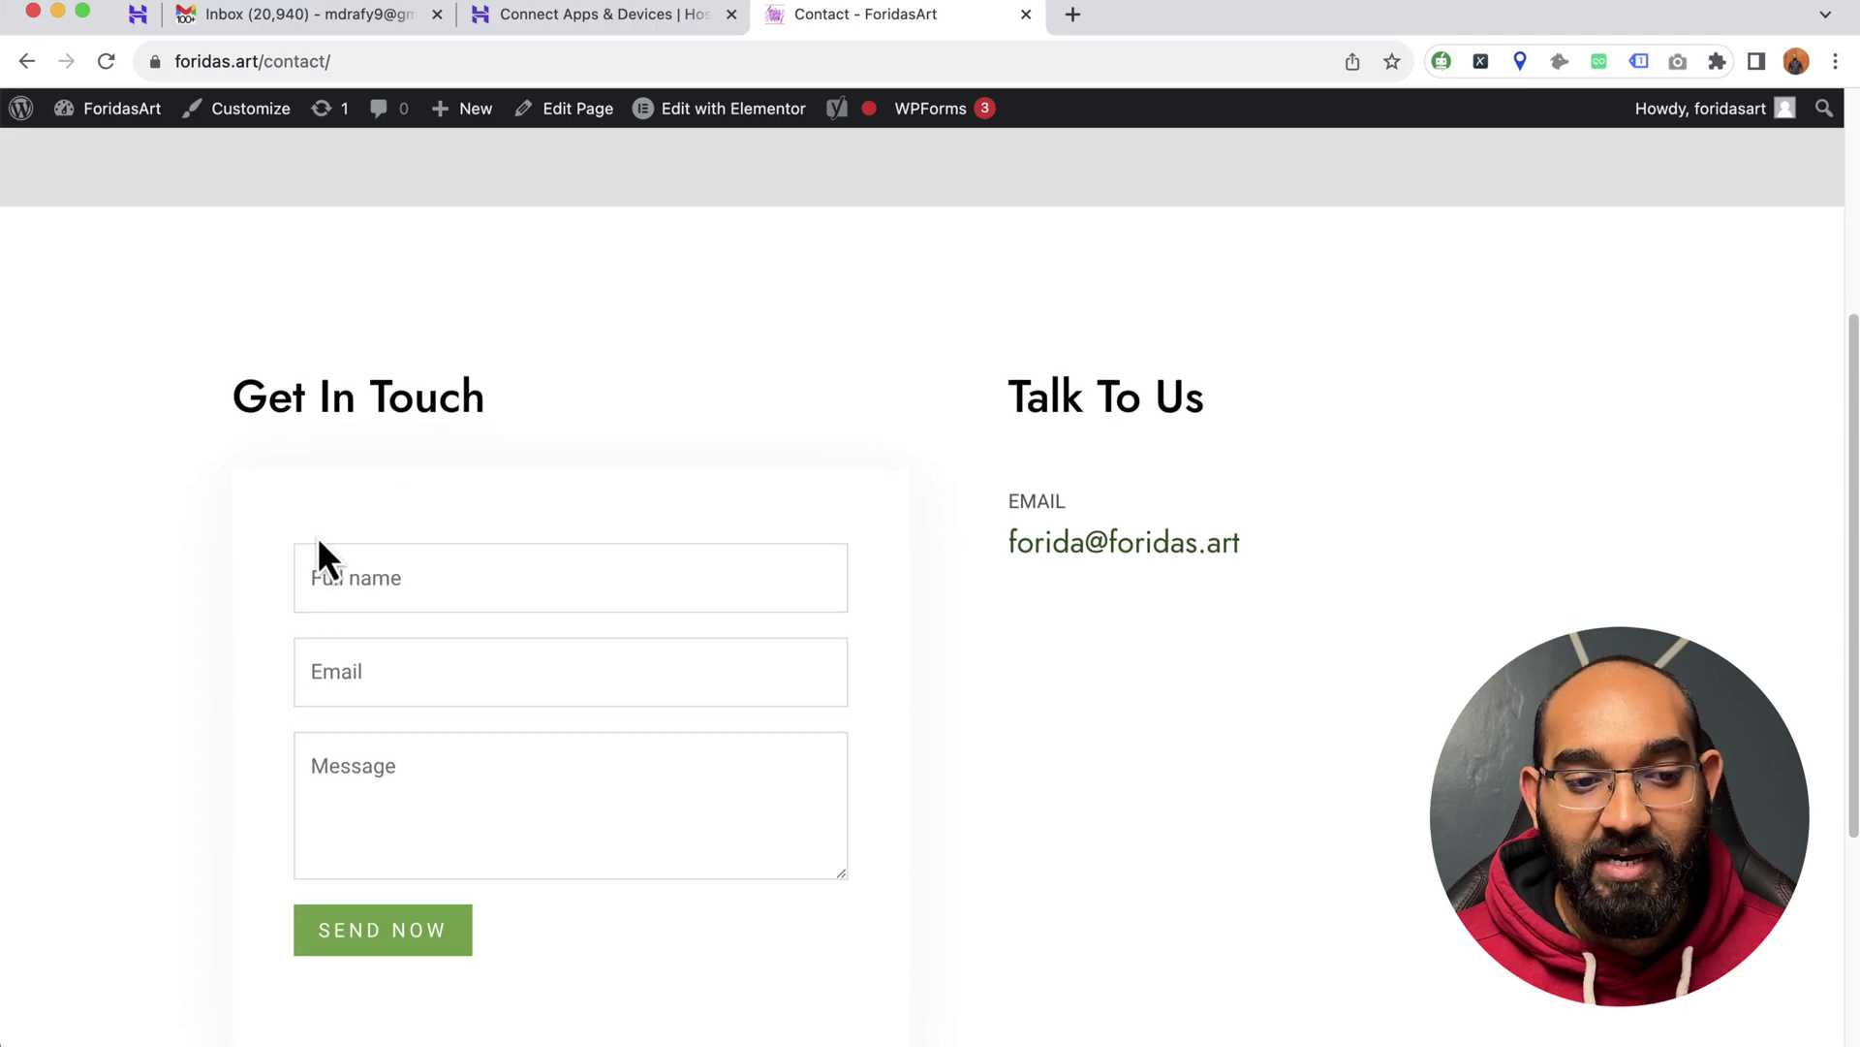
# - Scroll to the Get In Touch form and bring up the WPForms admin-bar dropdown
pyautogui.scroll(-2, 274, 606)
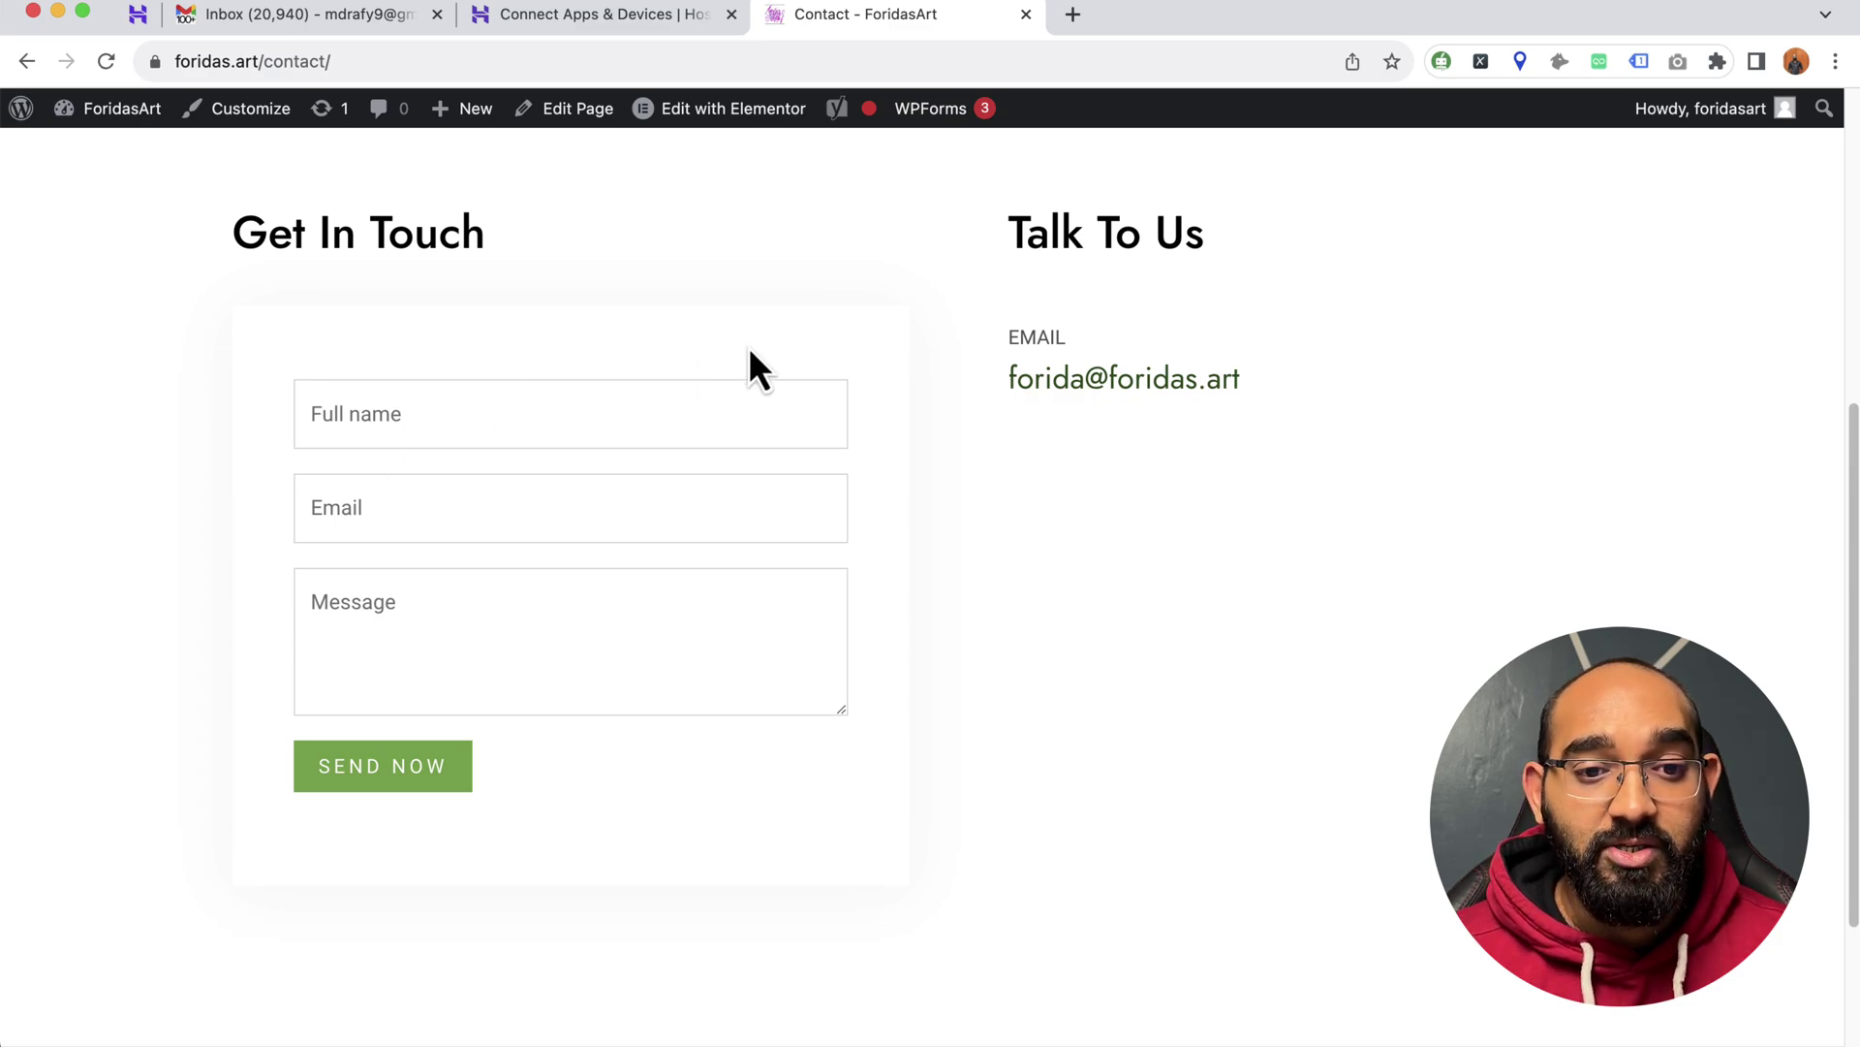
pyautogui.moveTo(911, 112)
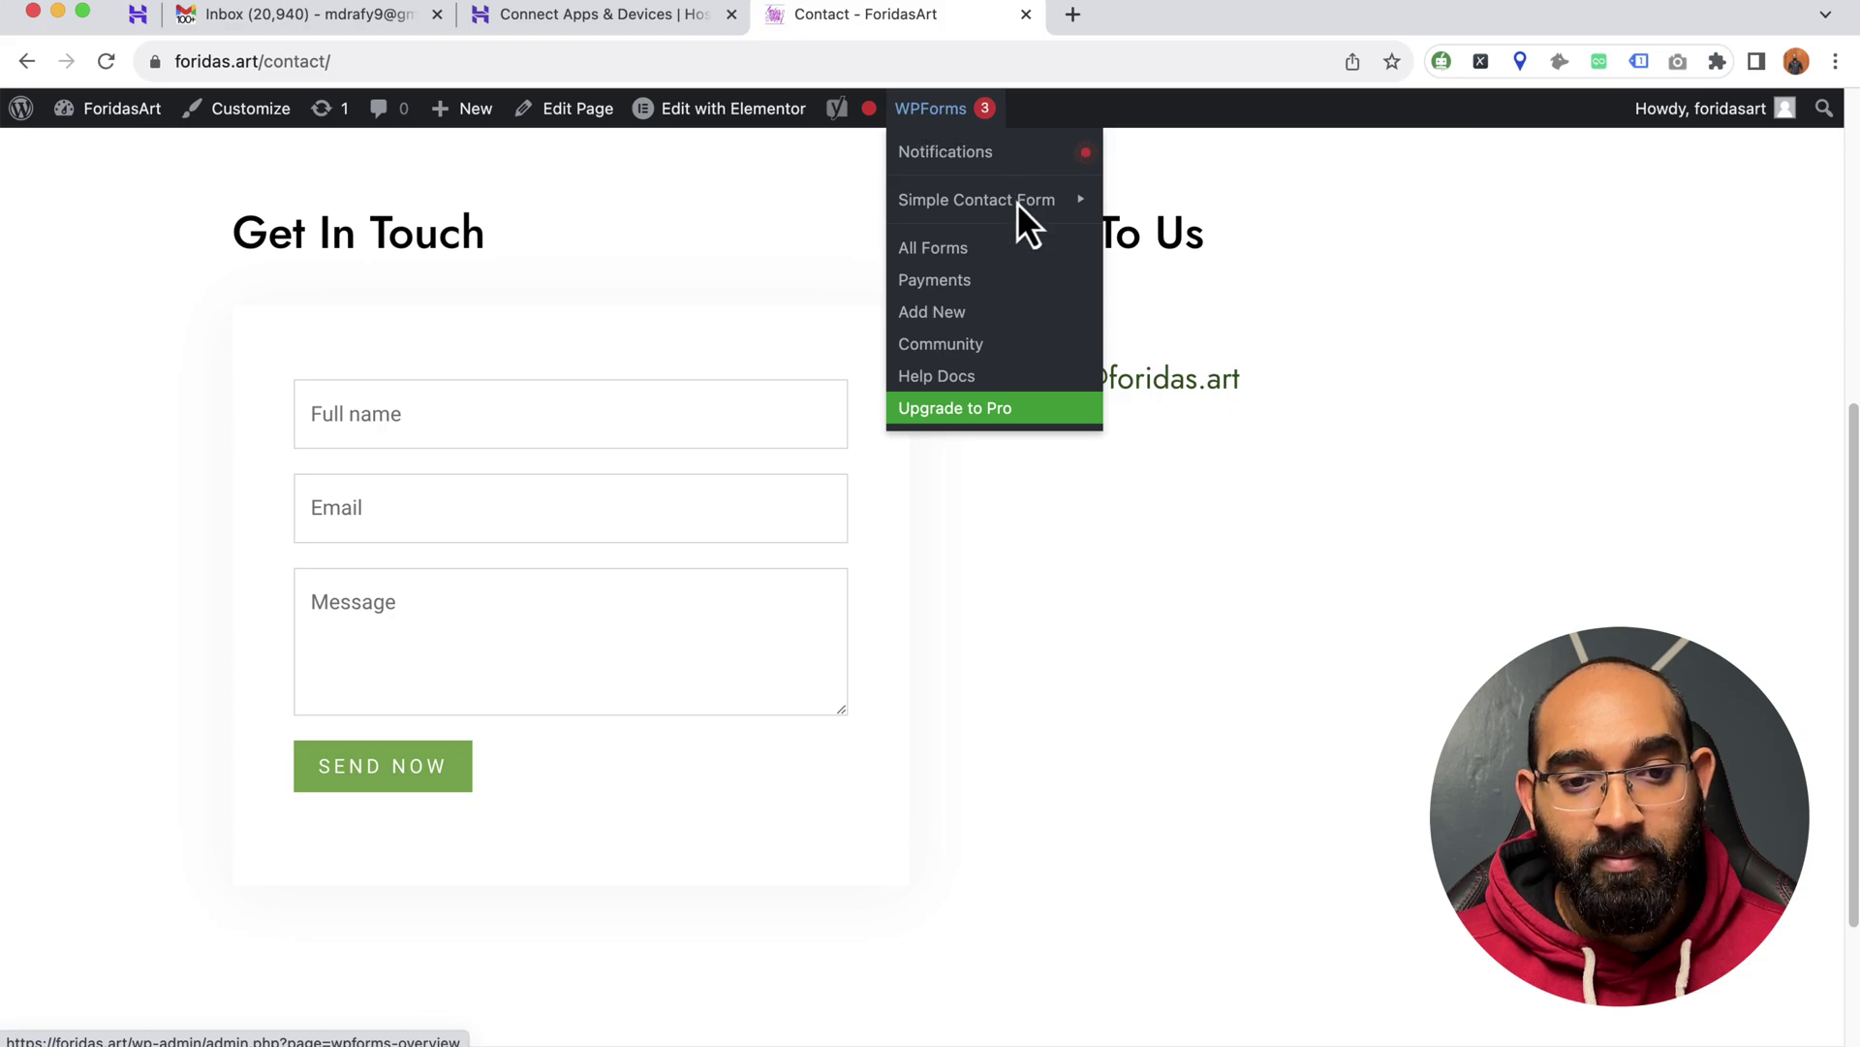
# - From the All Forms list, open Simple Contact Form in the WPForms builder
pyautogui.click(961, 252)
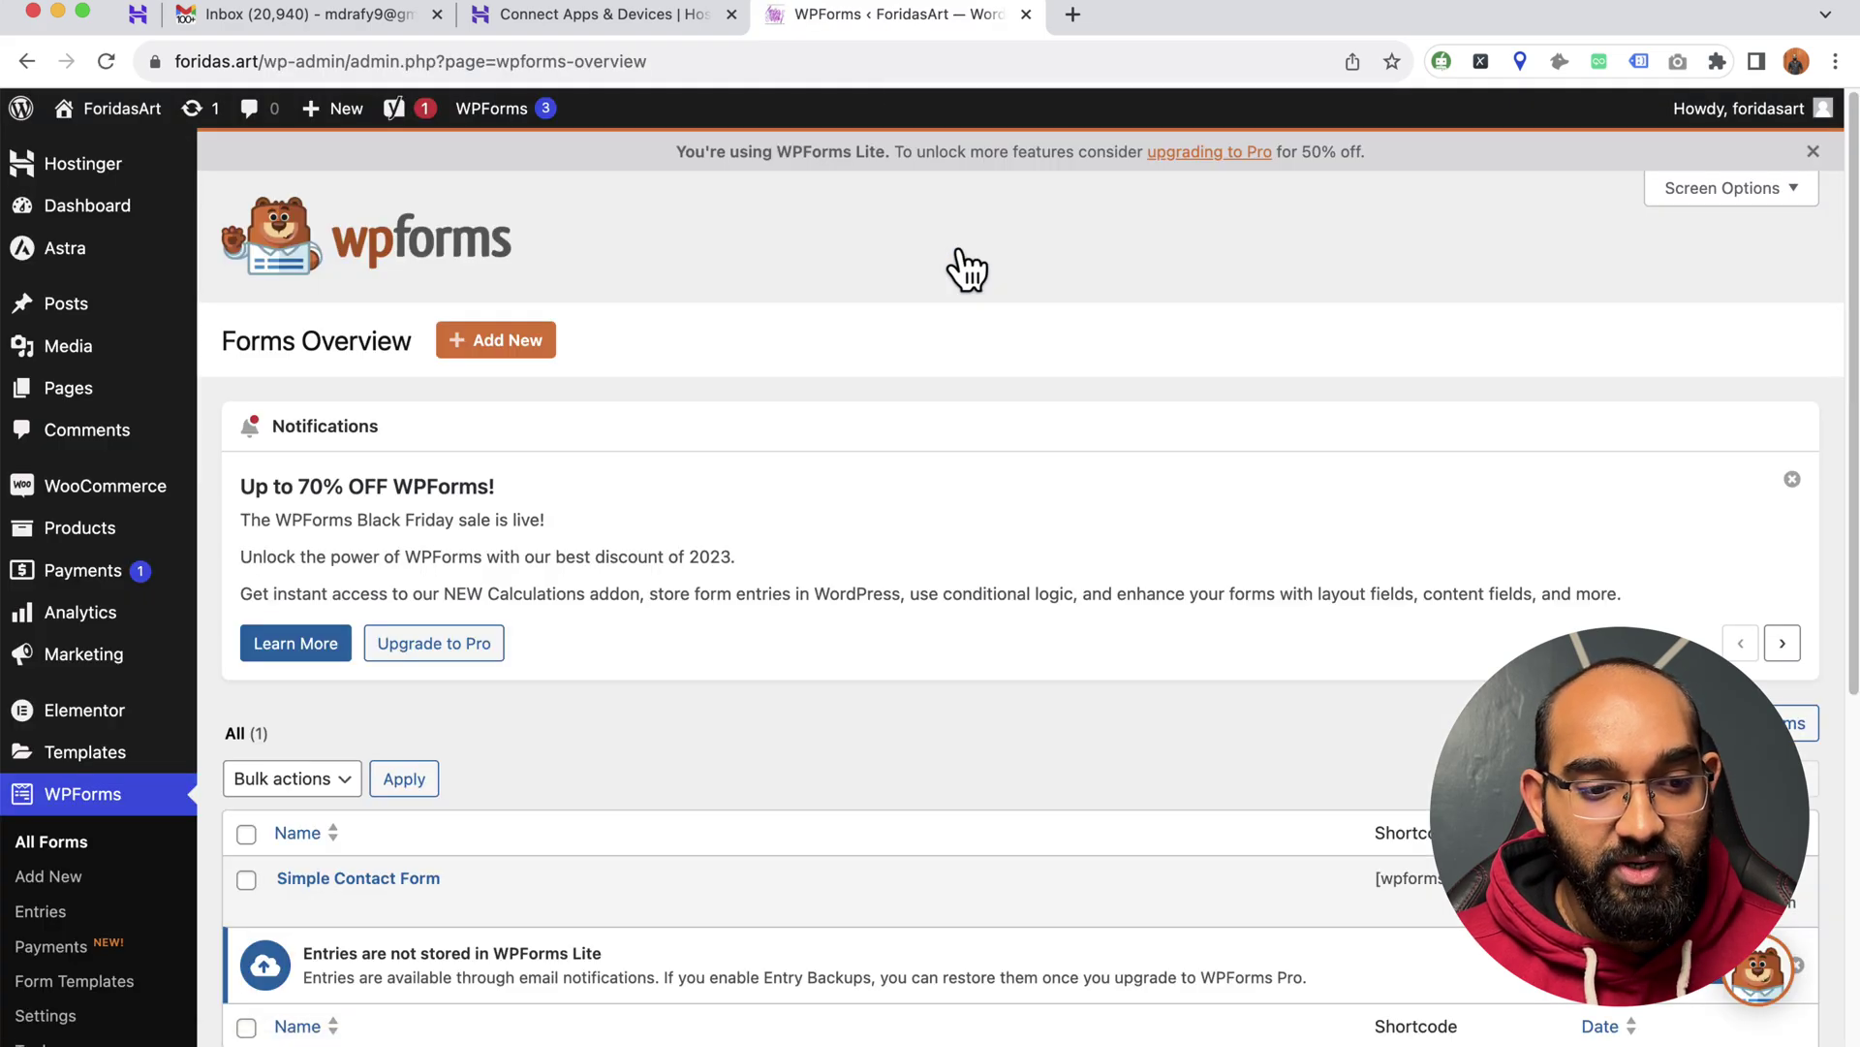
pyautogui.scroll(-3, 660, 485)
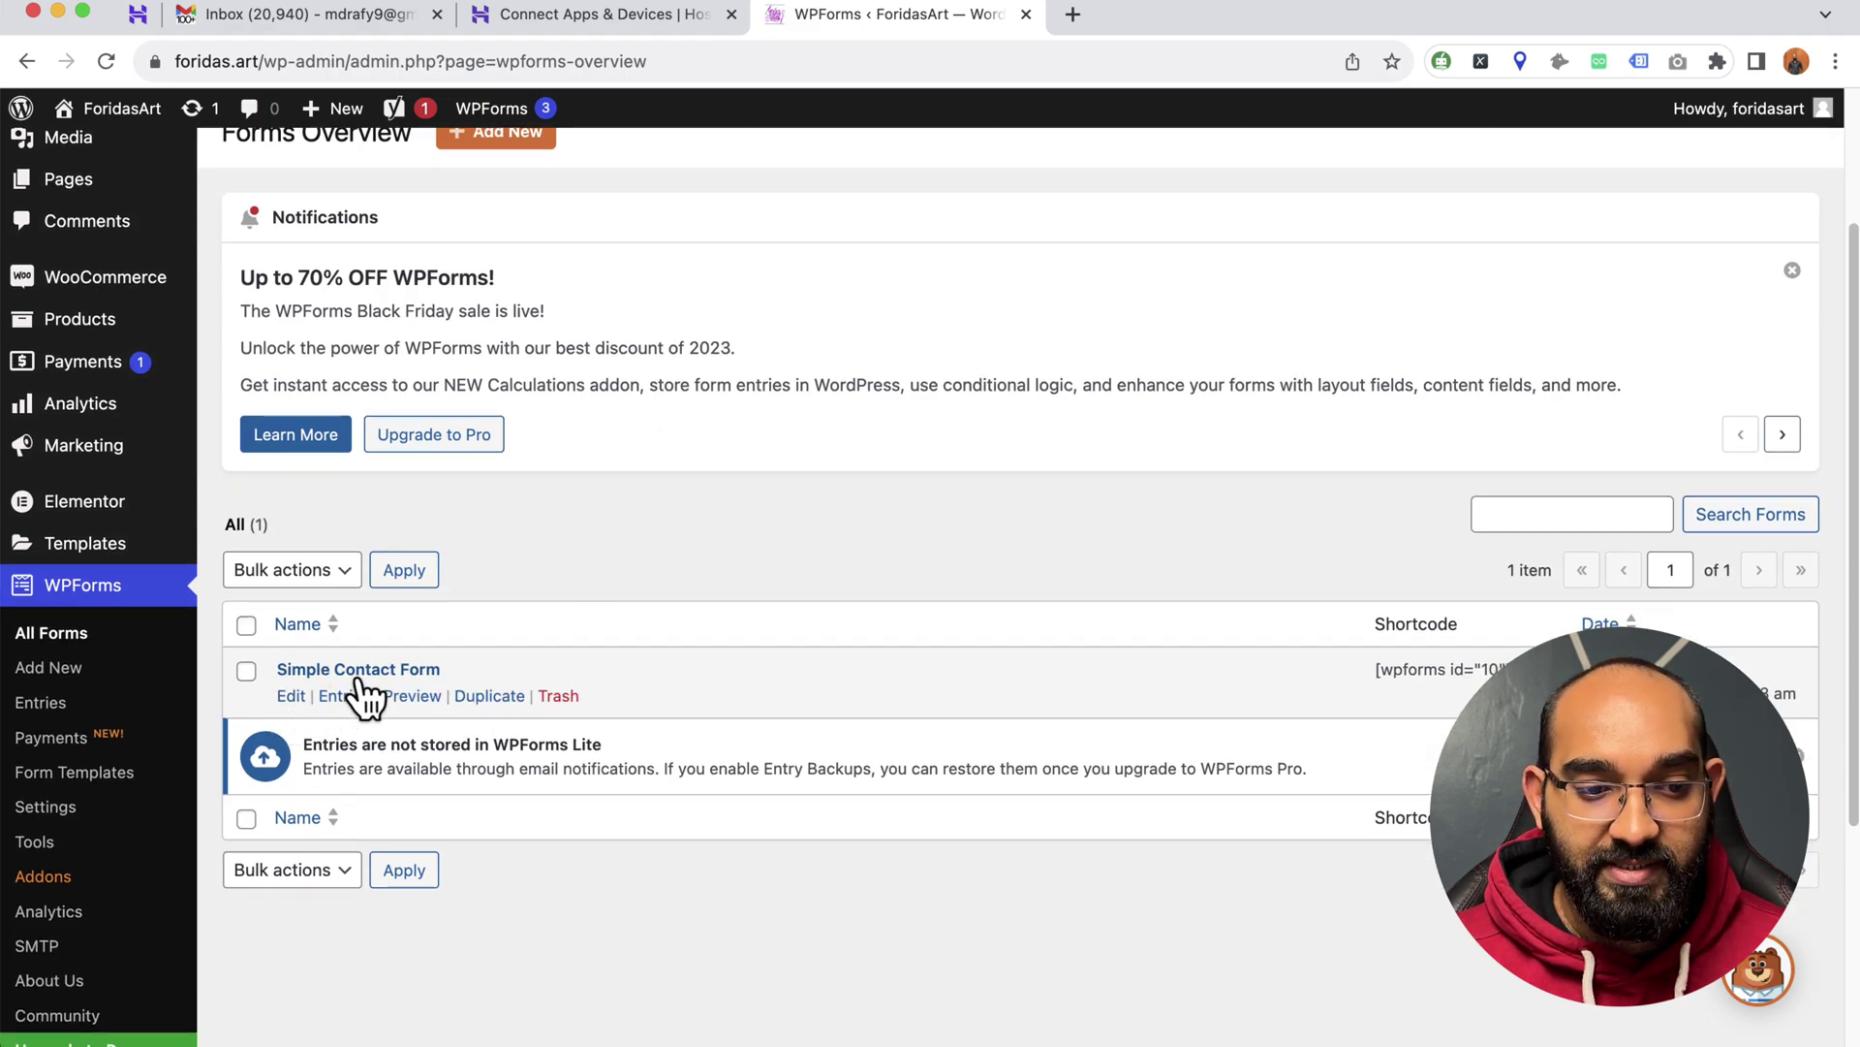
pyautogui.click(292, 697)
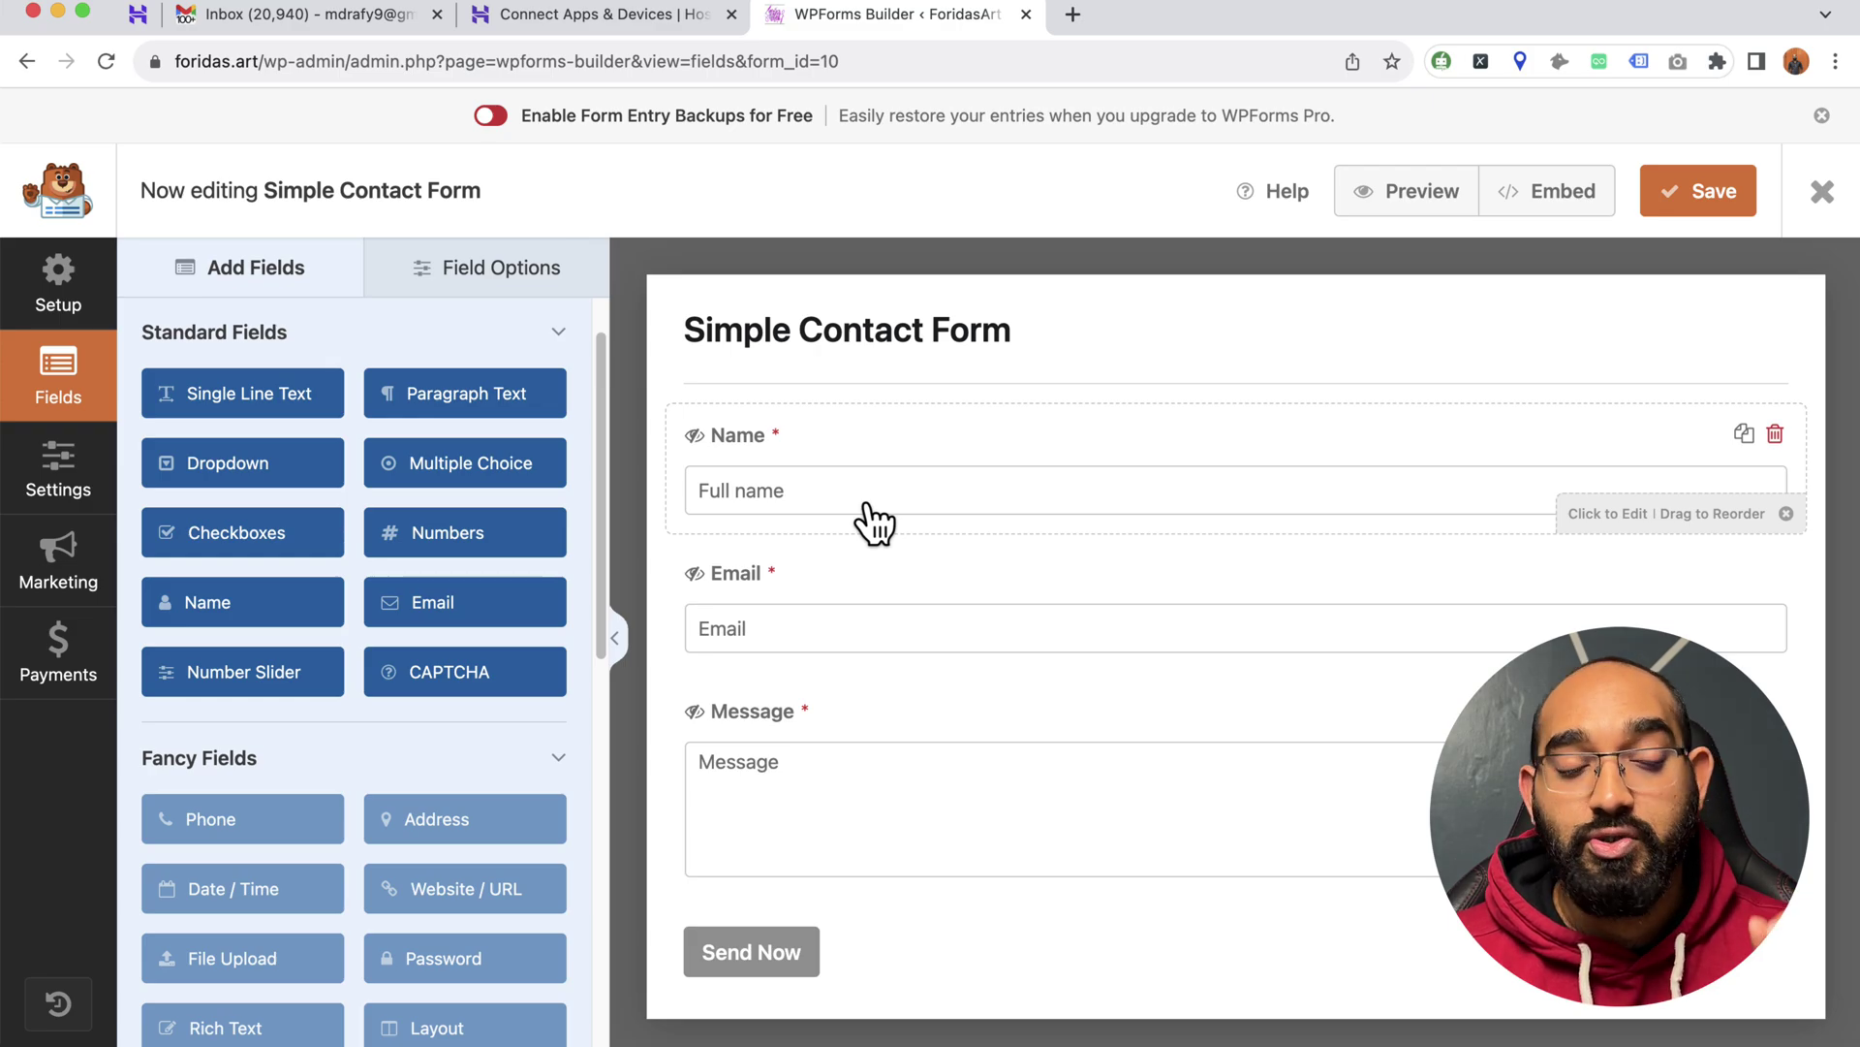
# - Show the form's Settings > Notifications panel with the Default Notification
pyautogui.click(73, 490)
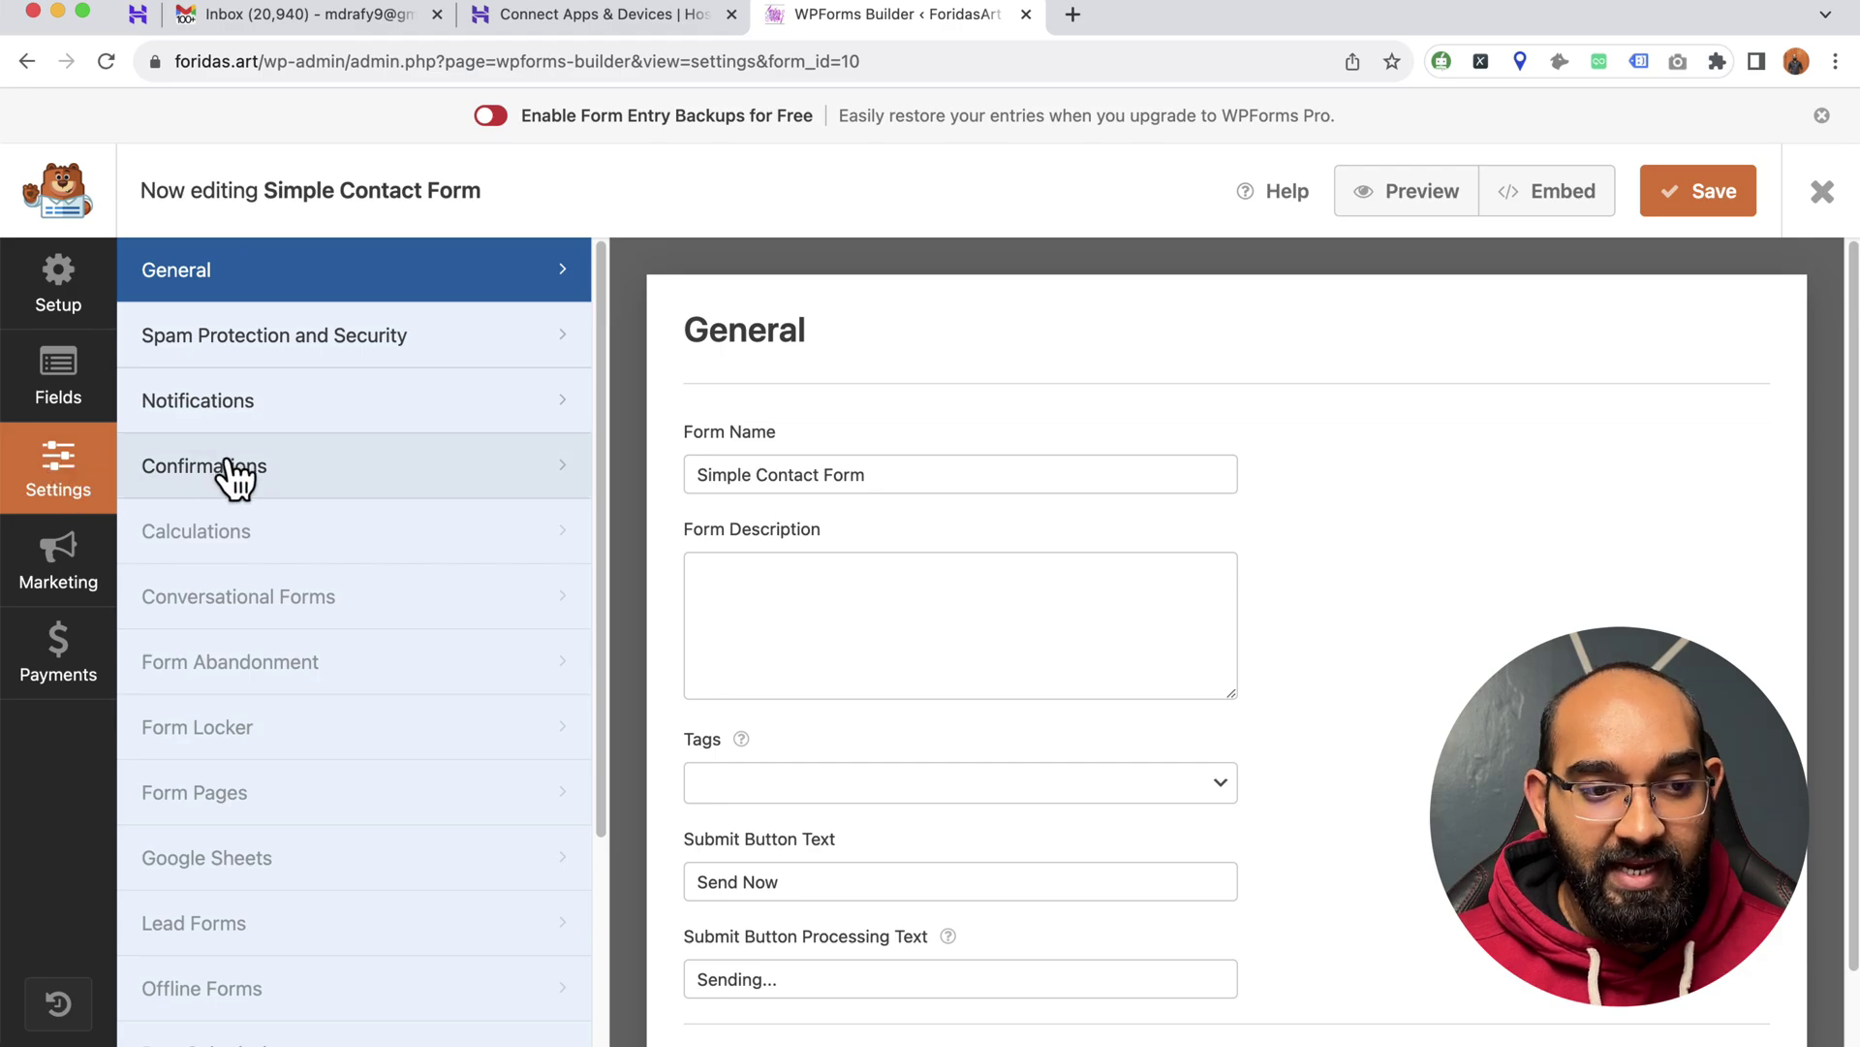
pyautogui.click(247, 425)
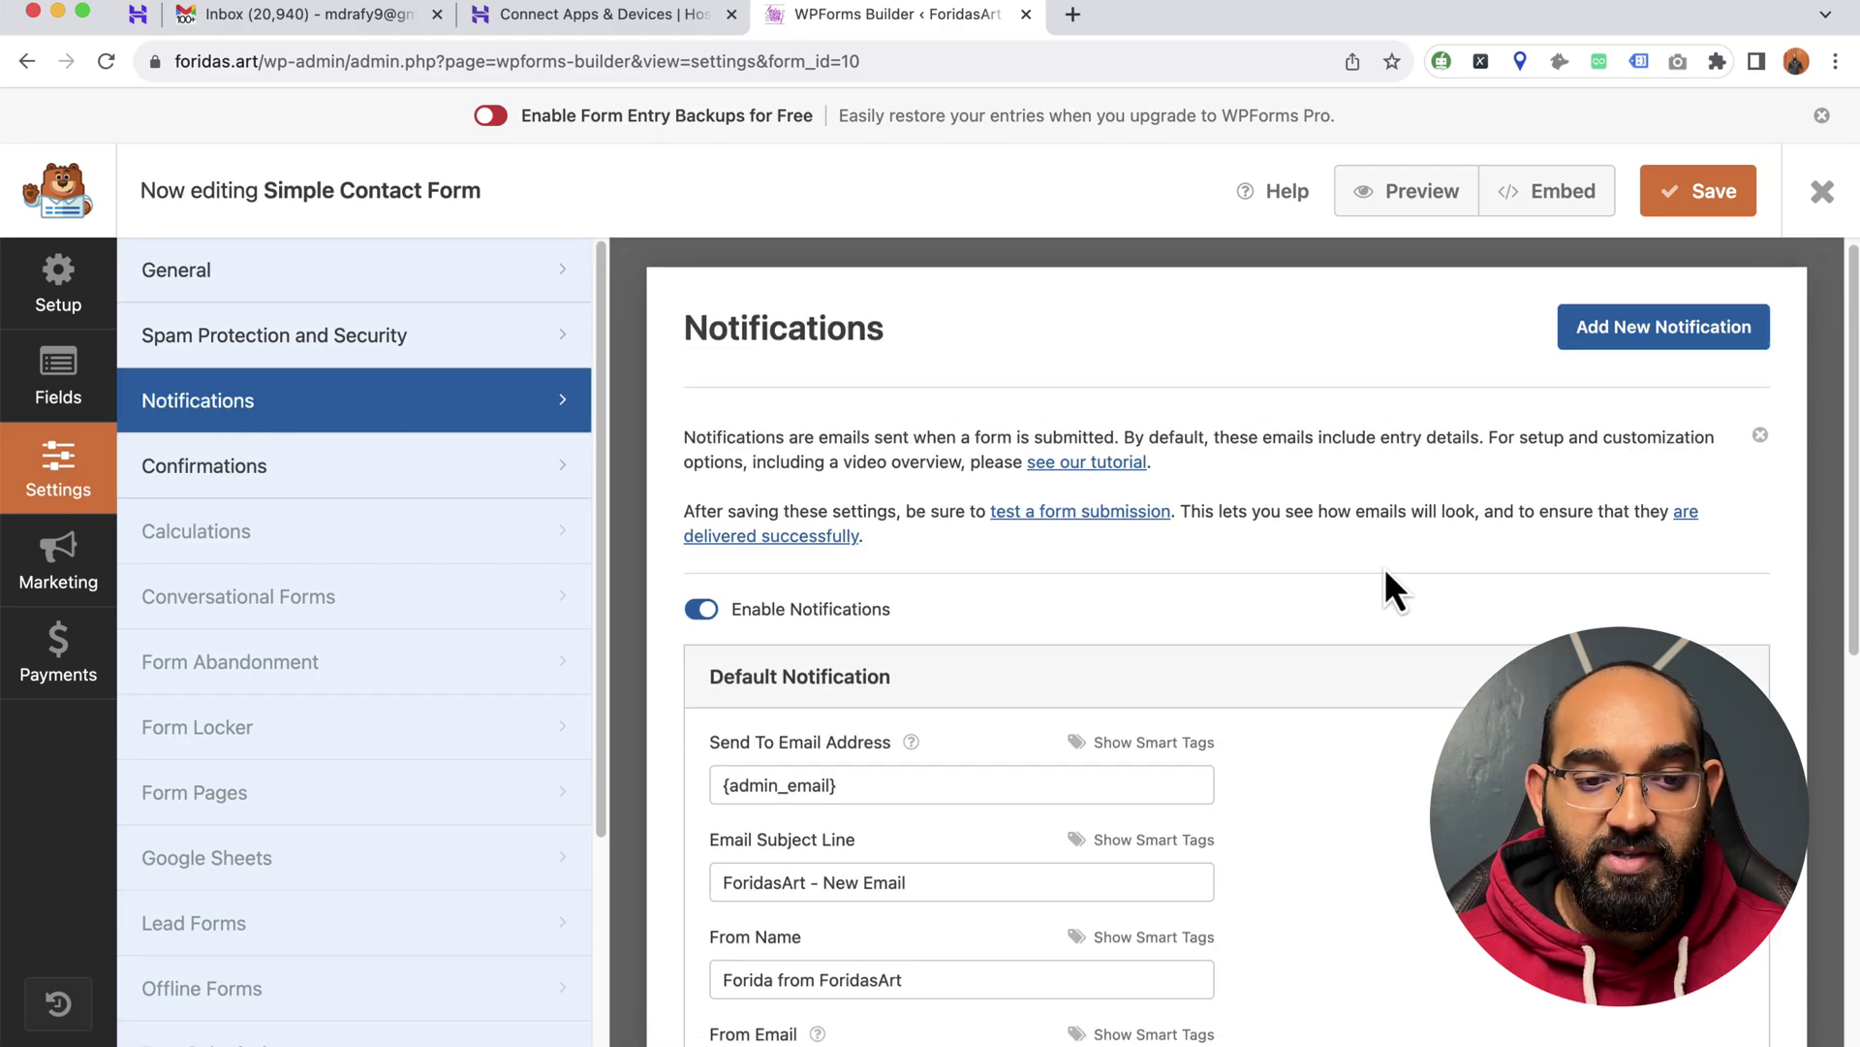
pyautogui.scroll(-4, 1382, 566)
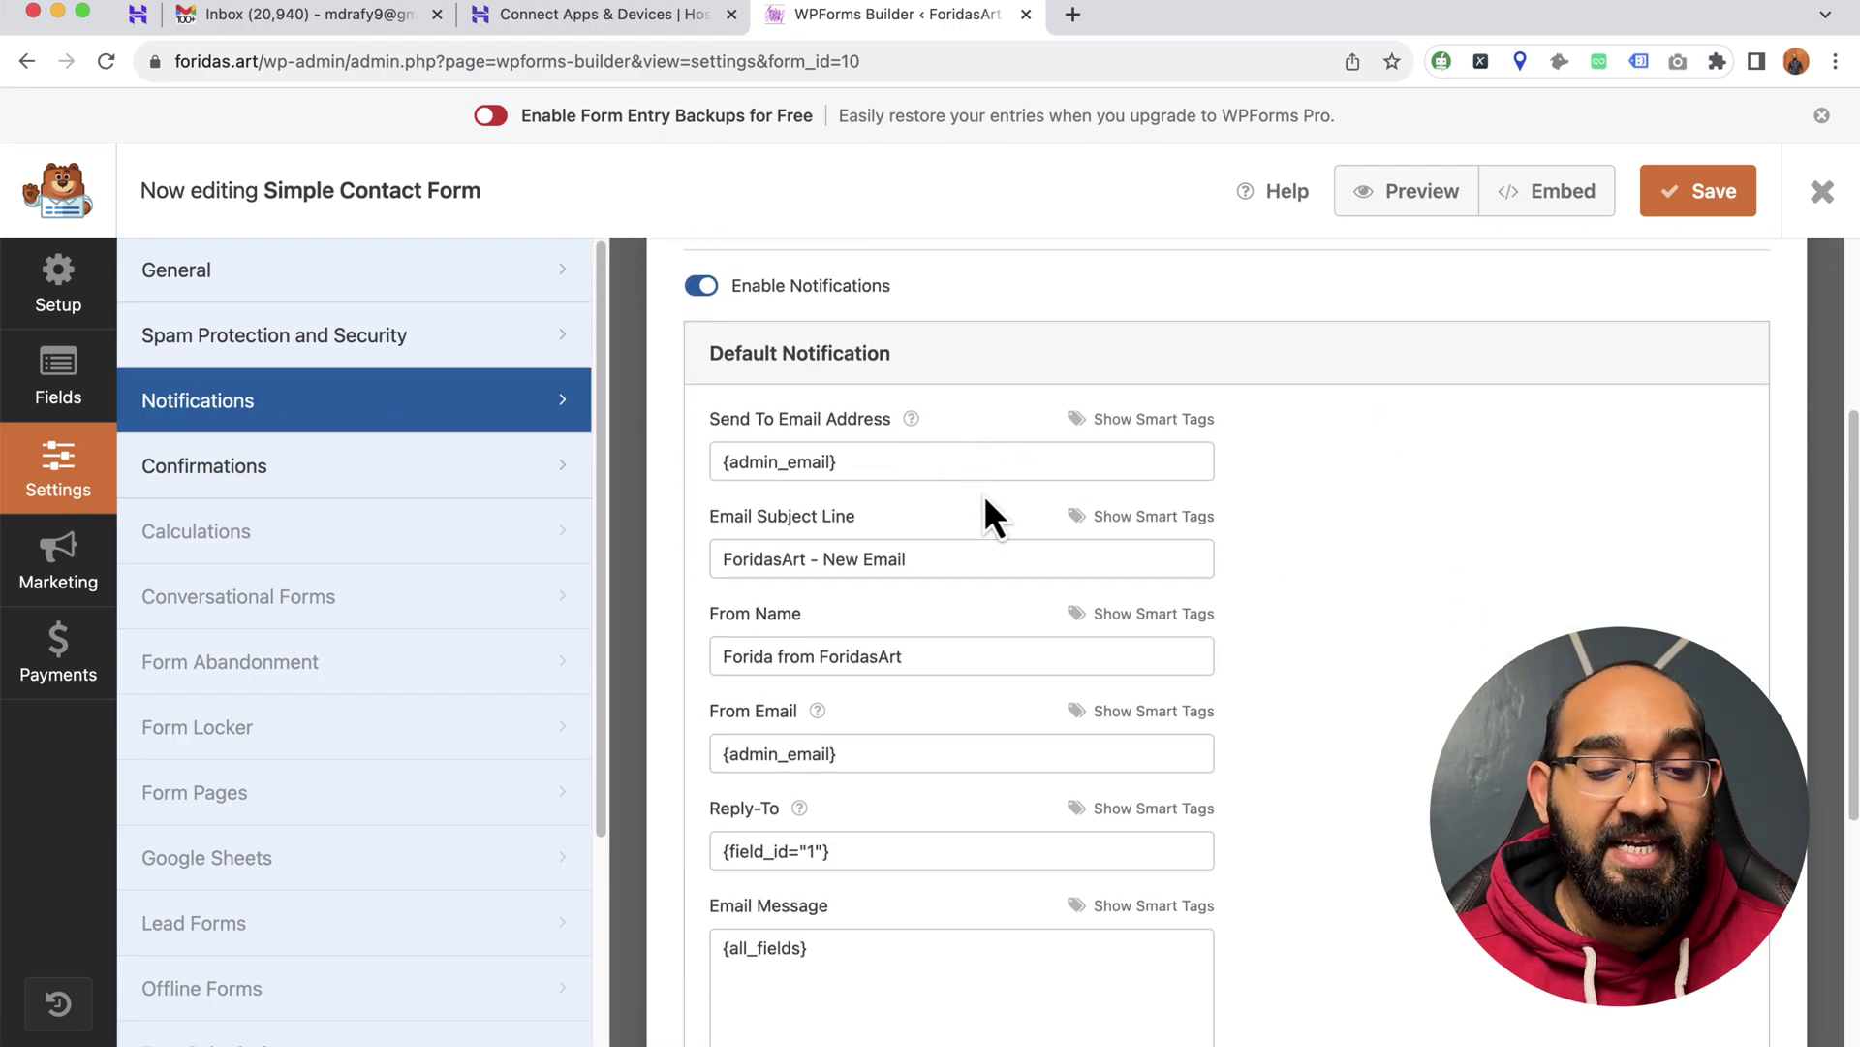
pyautogui.scroll(-1, 960, 529)
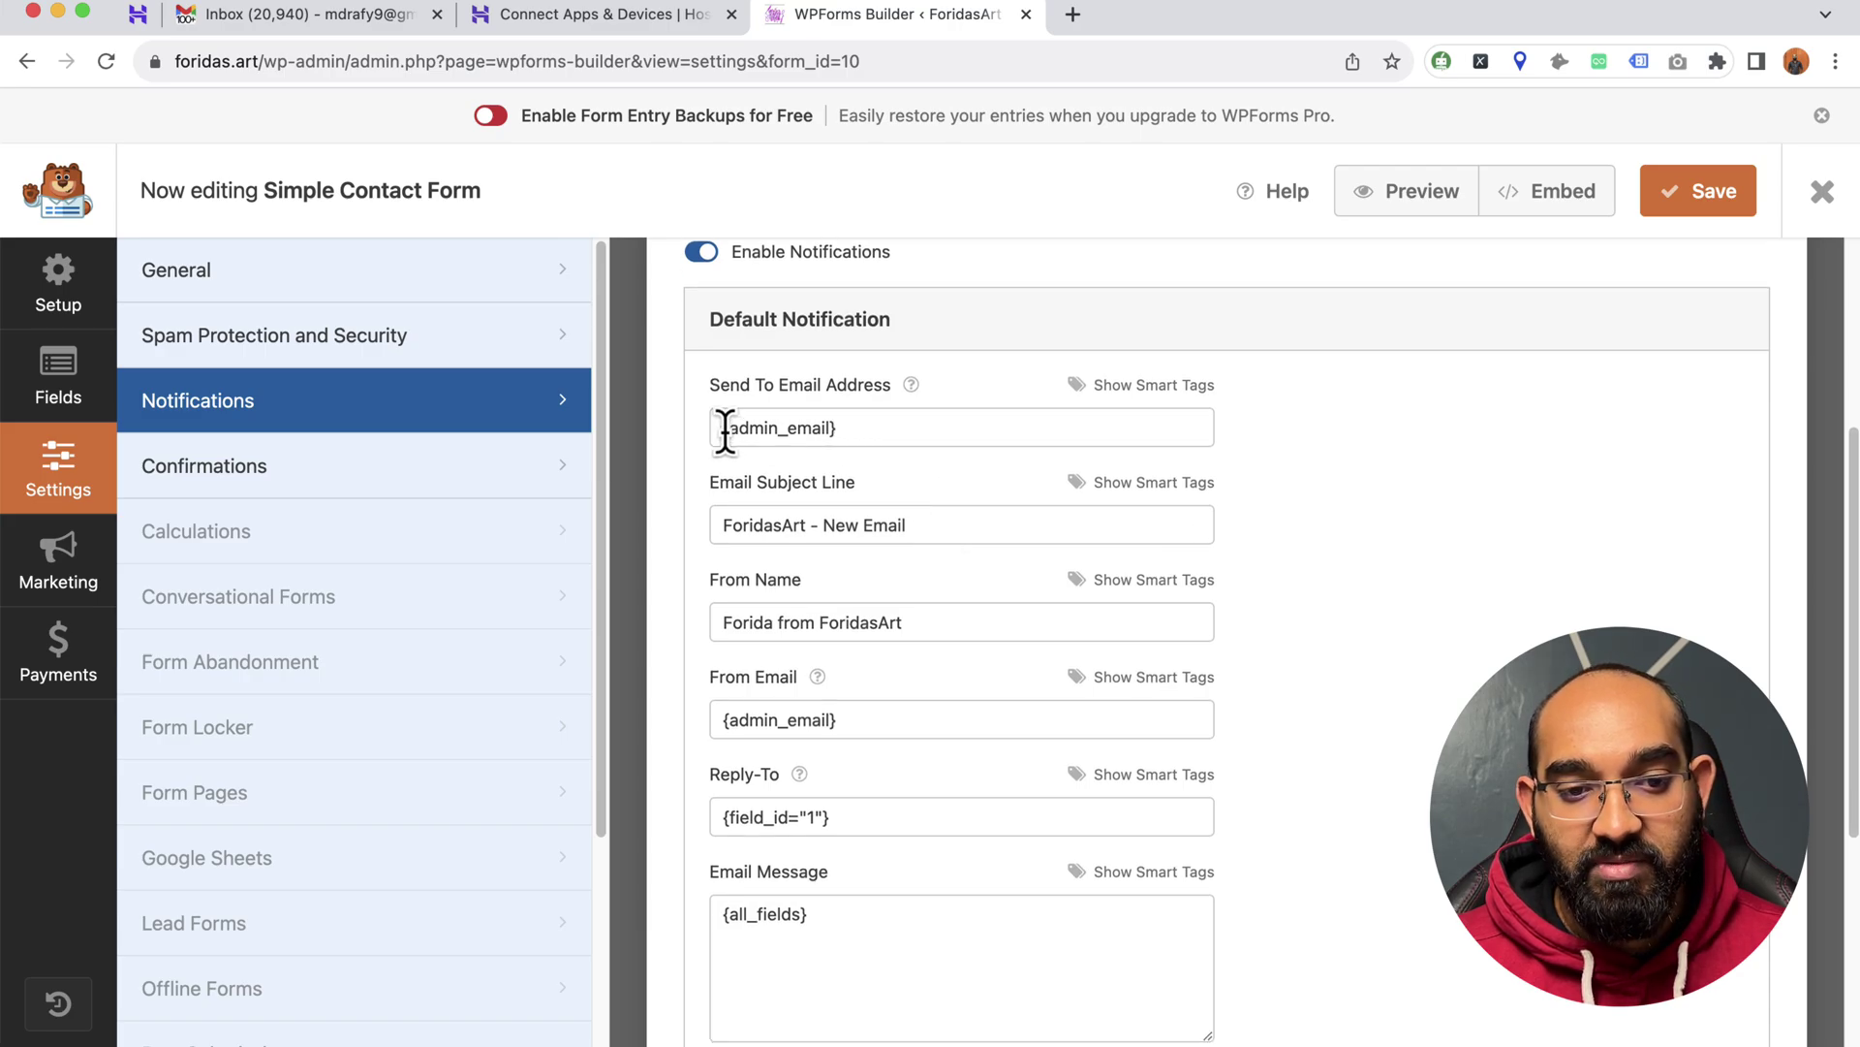
# - Add then remove an extra recipient, leaving only {admin_email}, and save the form
pyautogui.moveTo(719, 428); pyautogui.dragTo(843, 433)
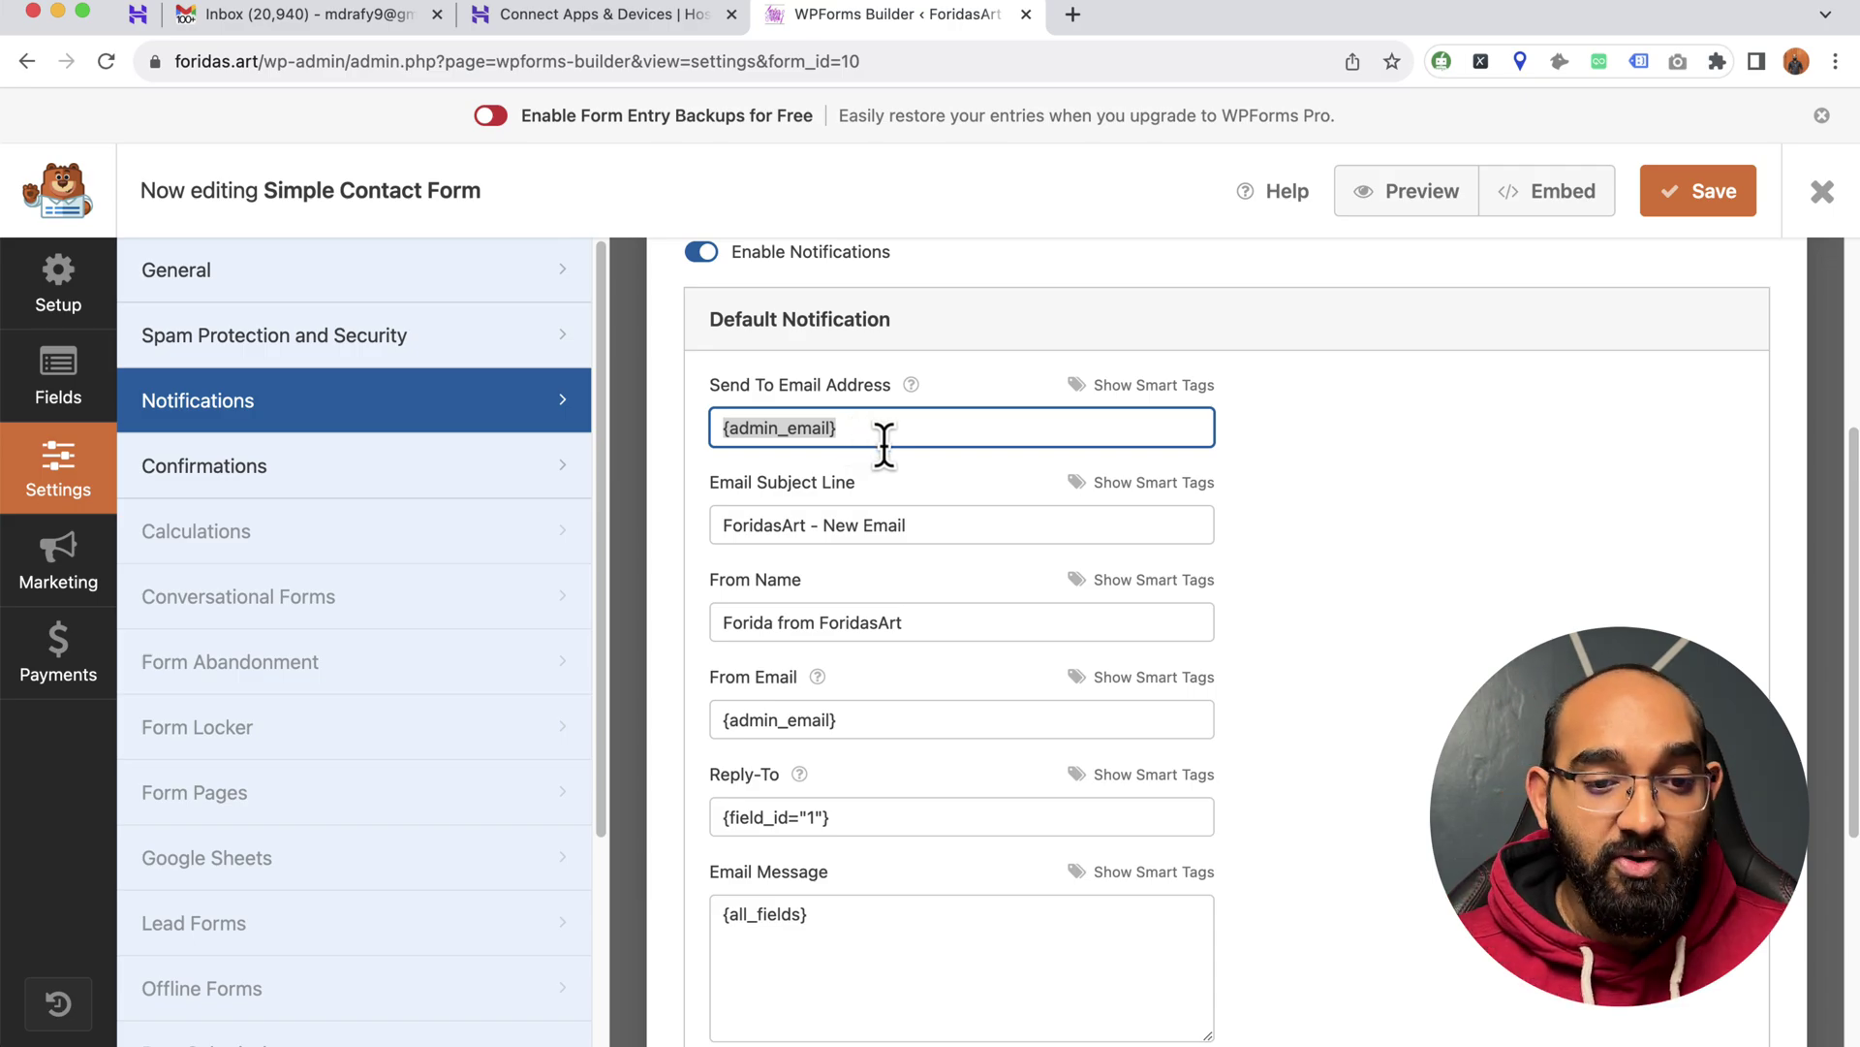
pyautogui.click(876, 428)
pyautogui.moveTo(872, 427); pyautogui.dragTo(711, 427)
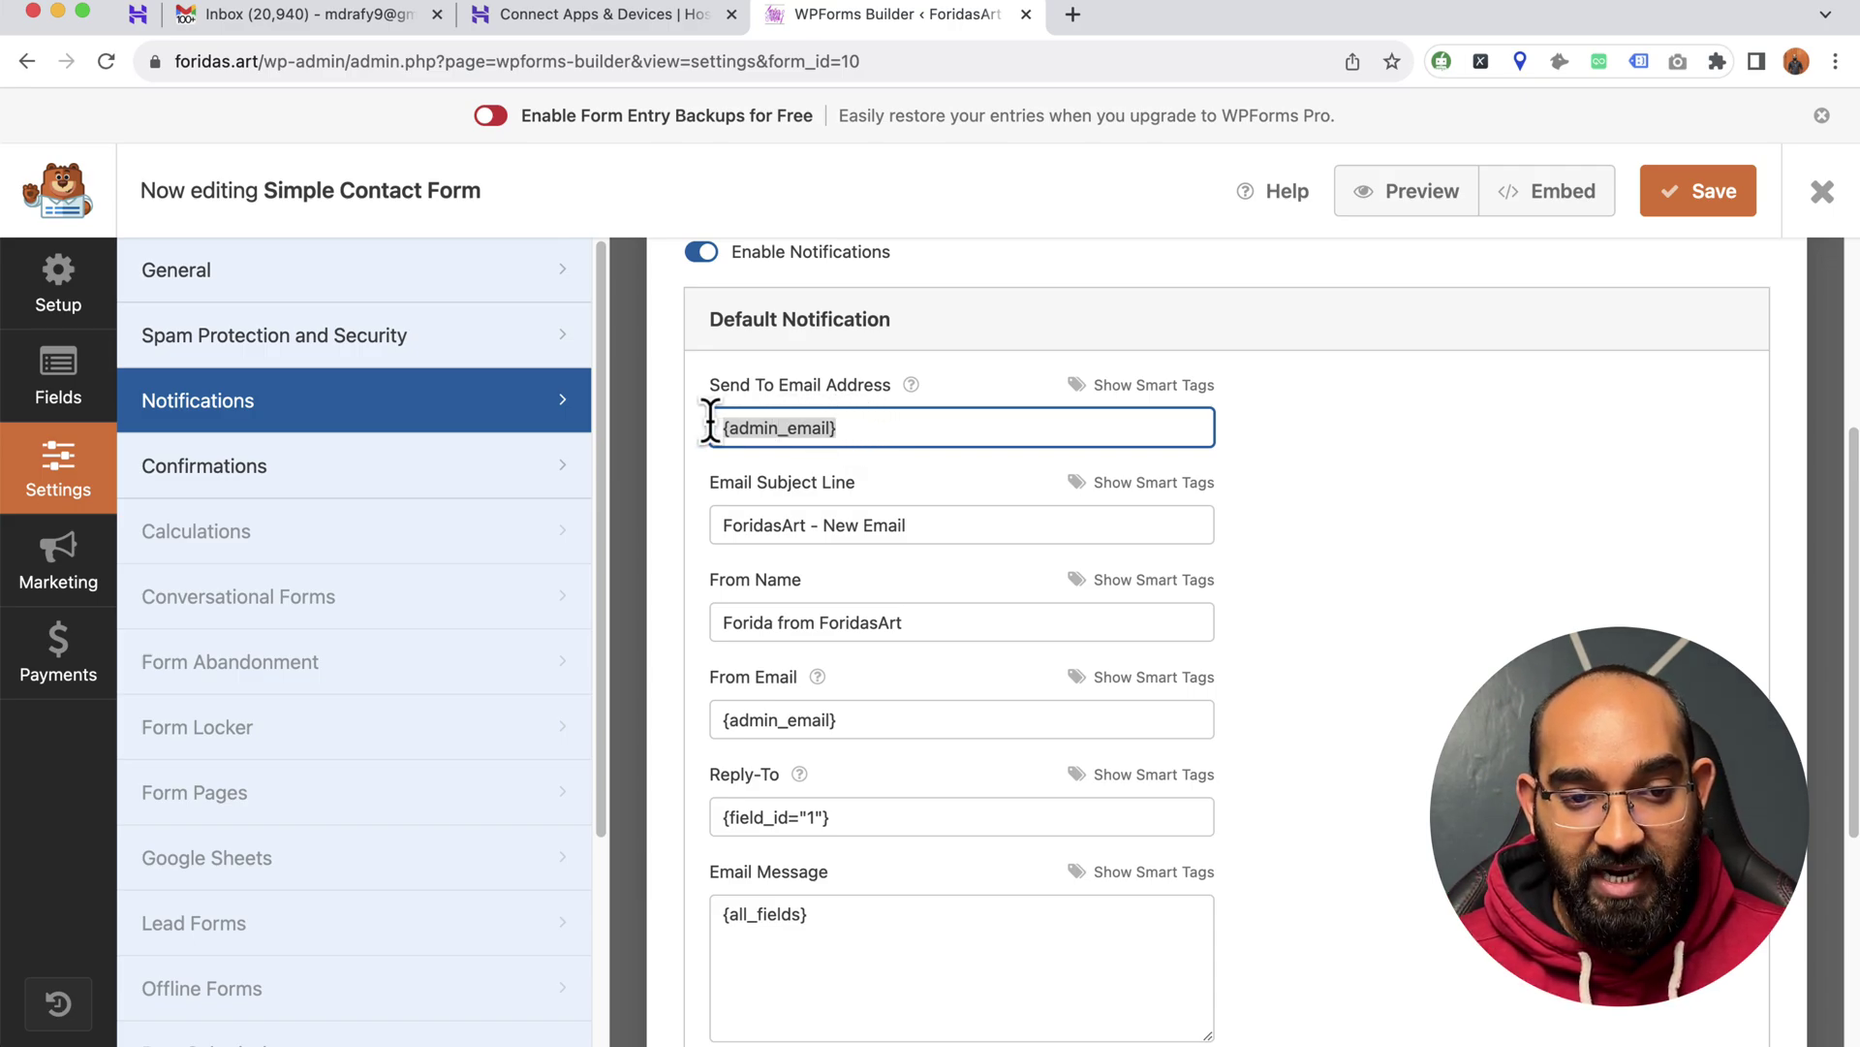
pyautogui.click(916, 432)
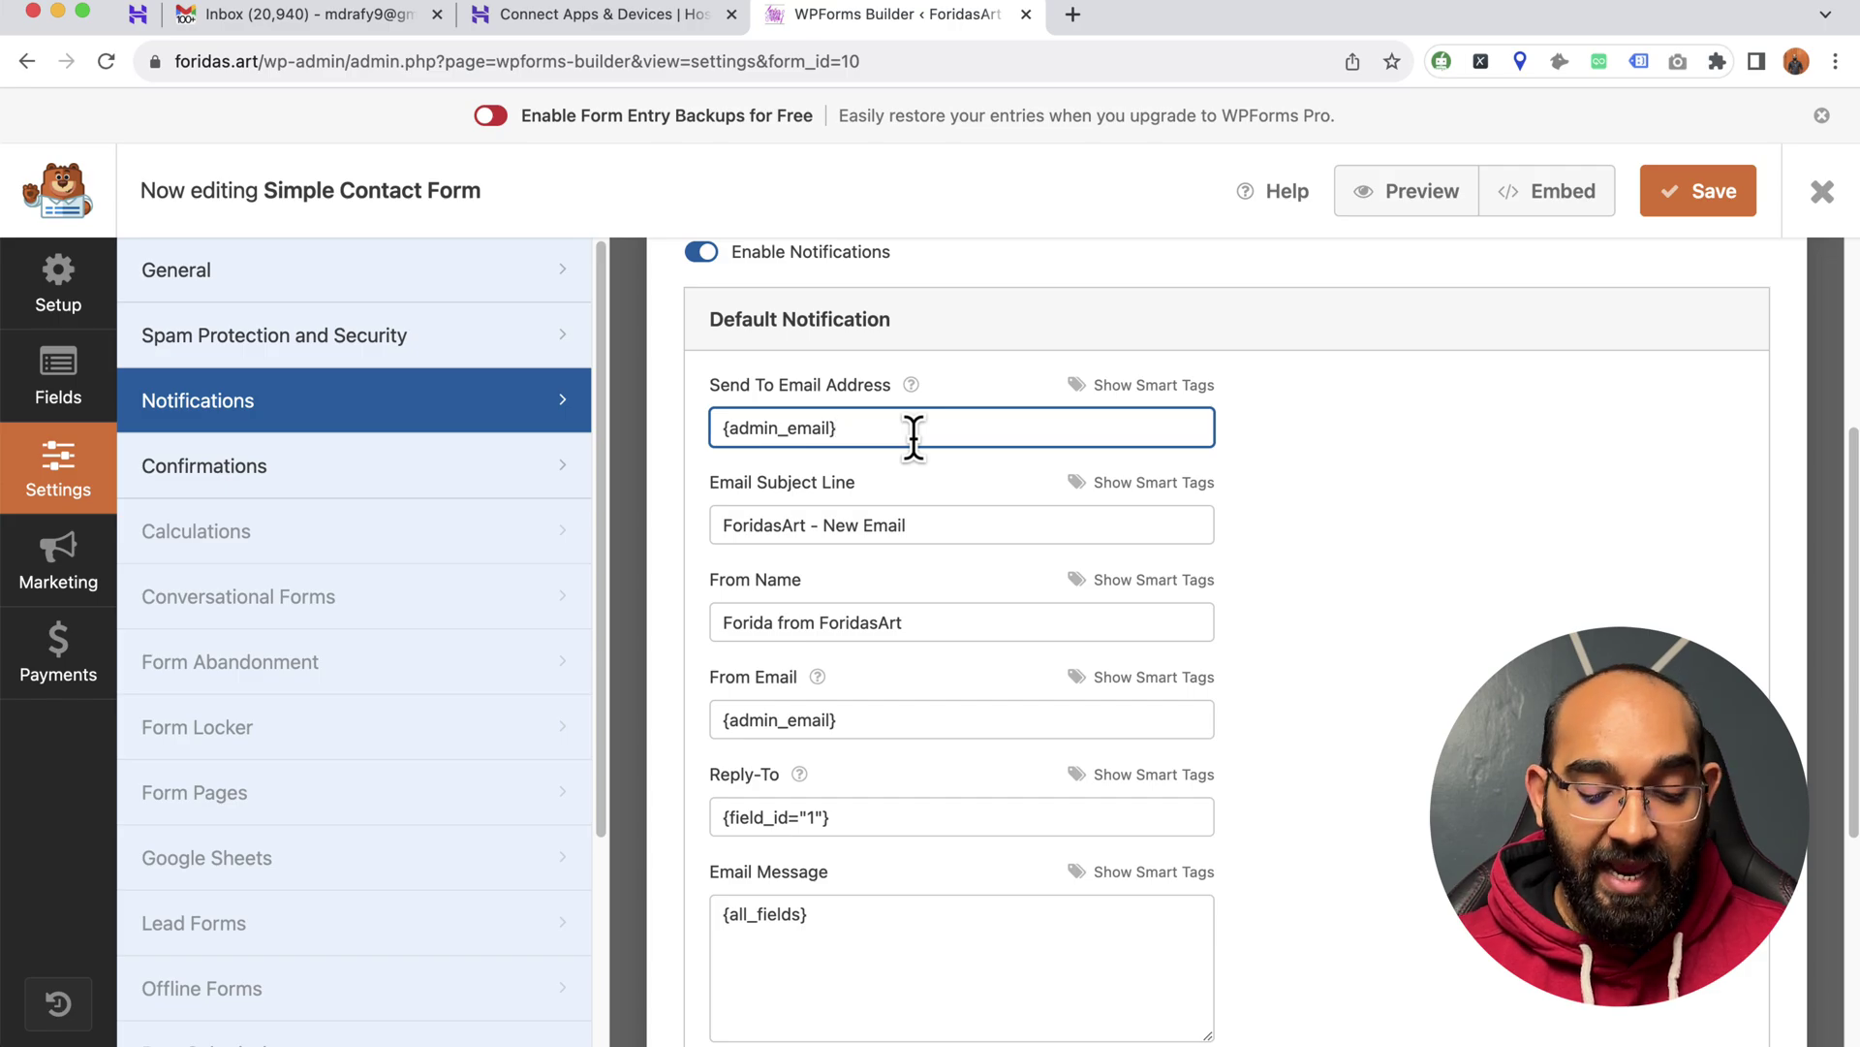
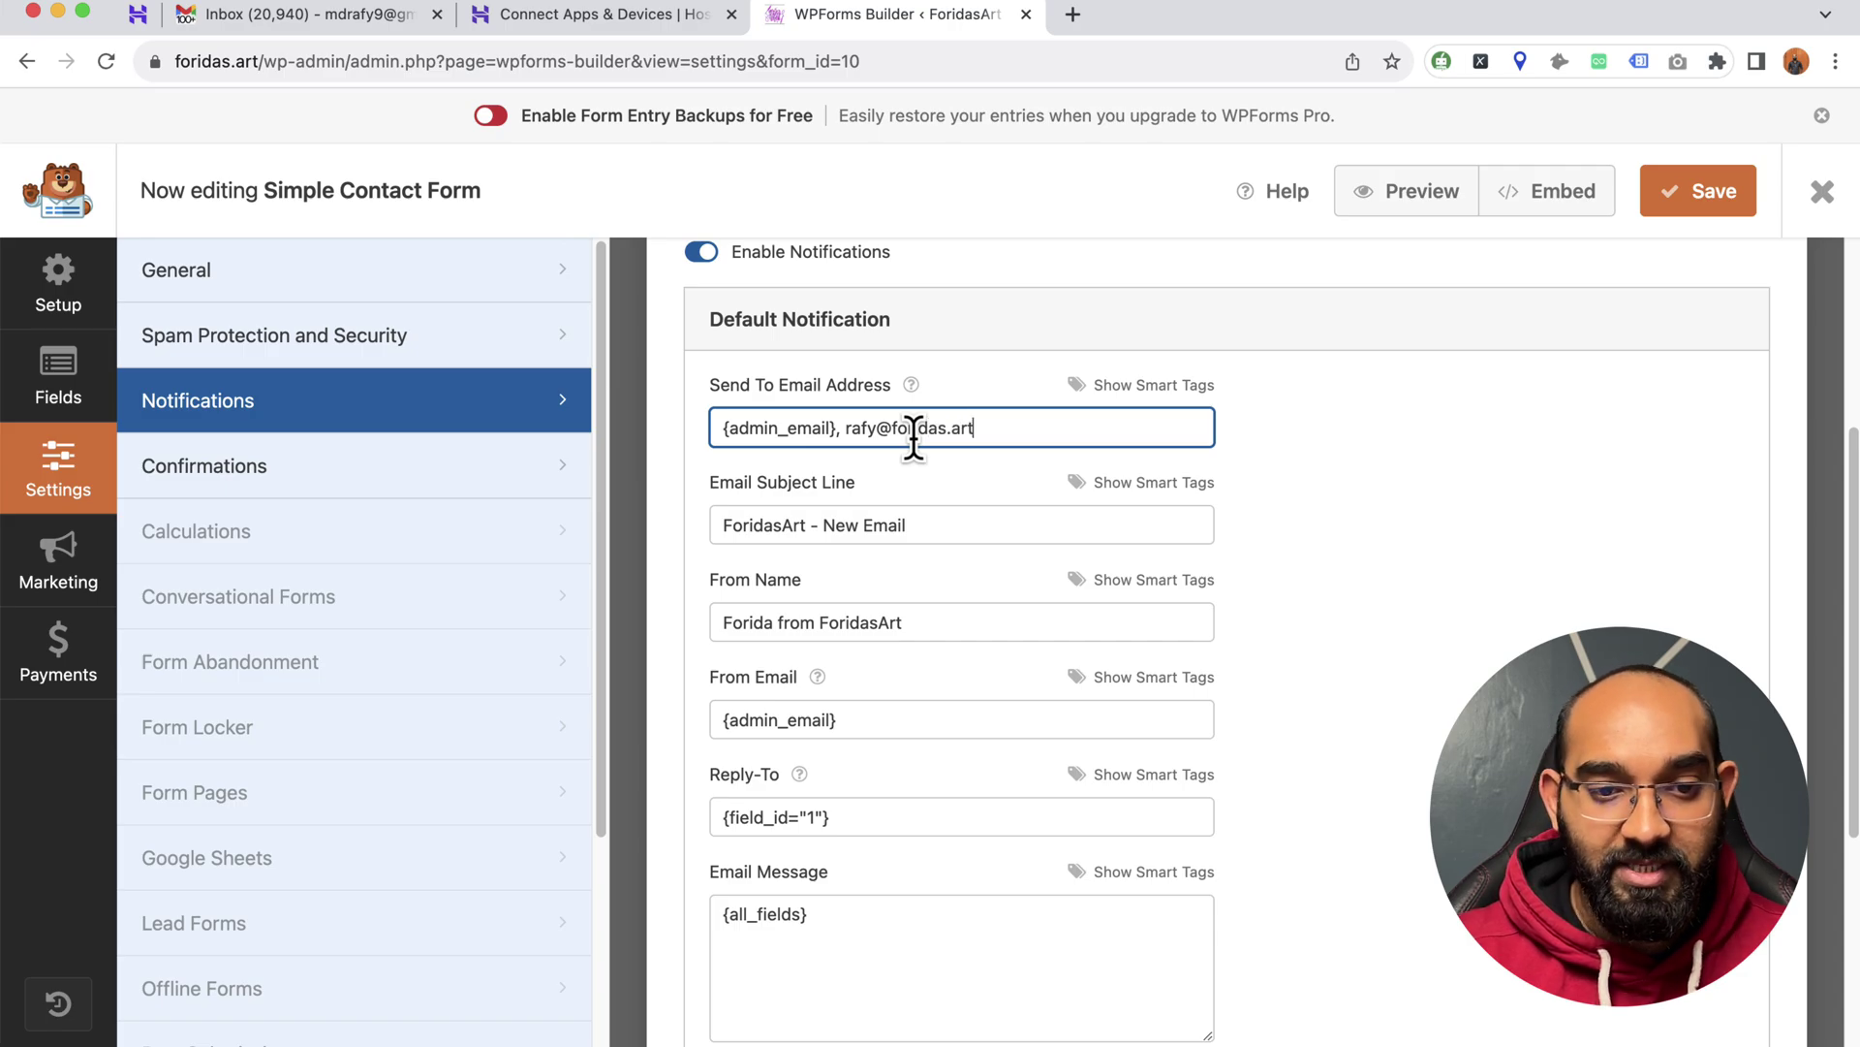
pyautogui.moveTo(846, 427); pyautogui.dragTo(1044, 432)
pyautogui.press('BackSpace')
pyautogui.press('BackSpace')
pyautogui.press('BackSpace')
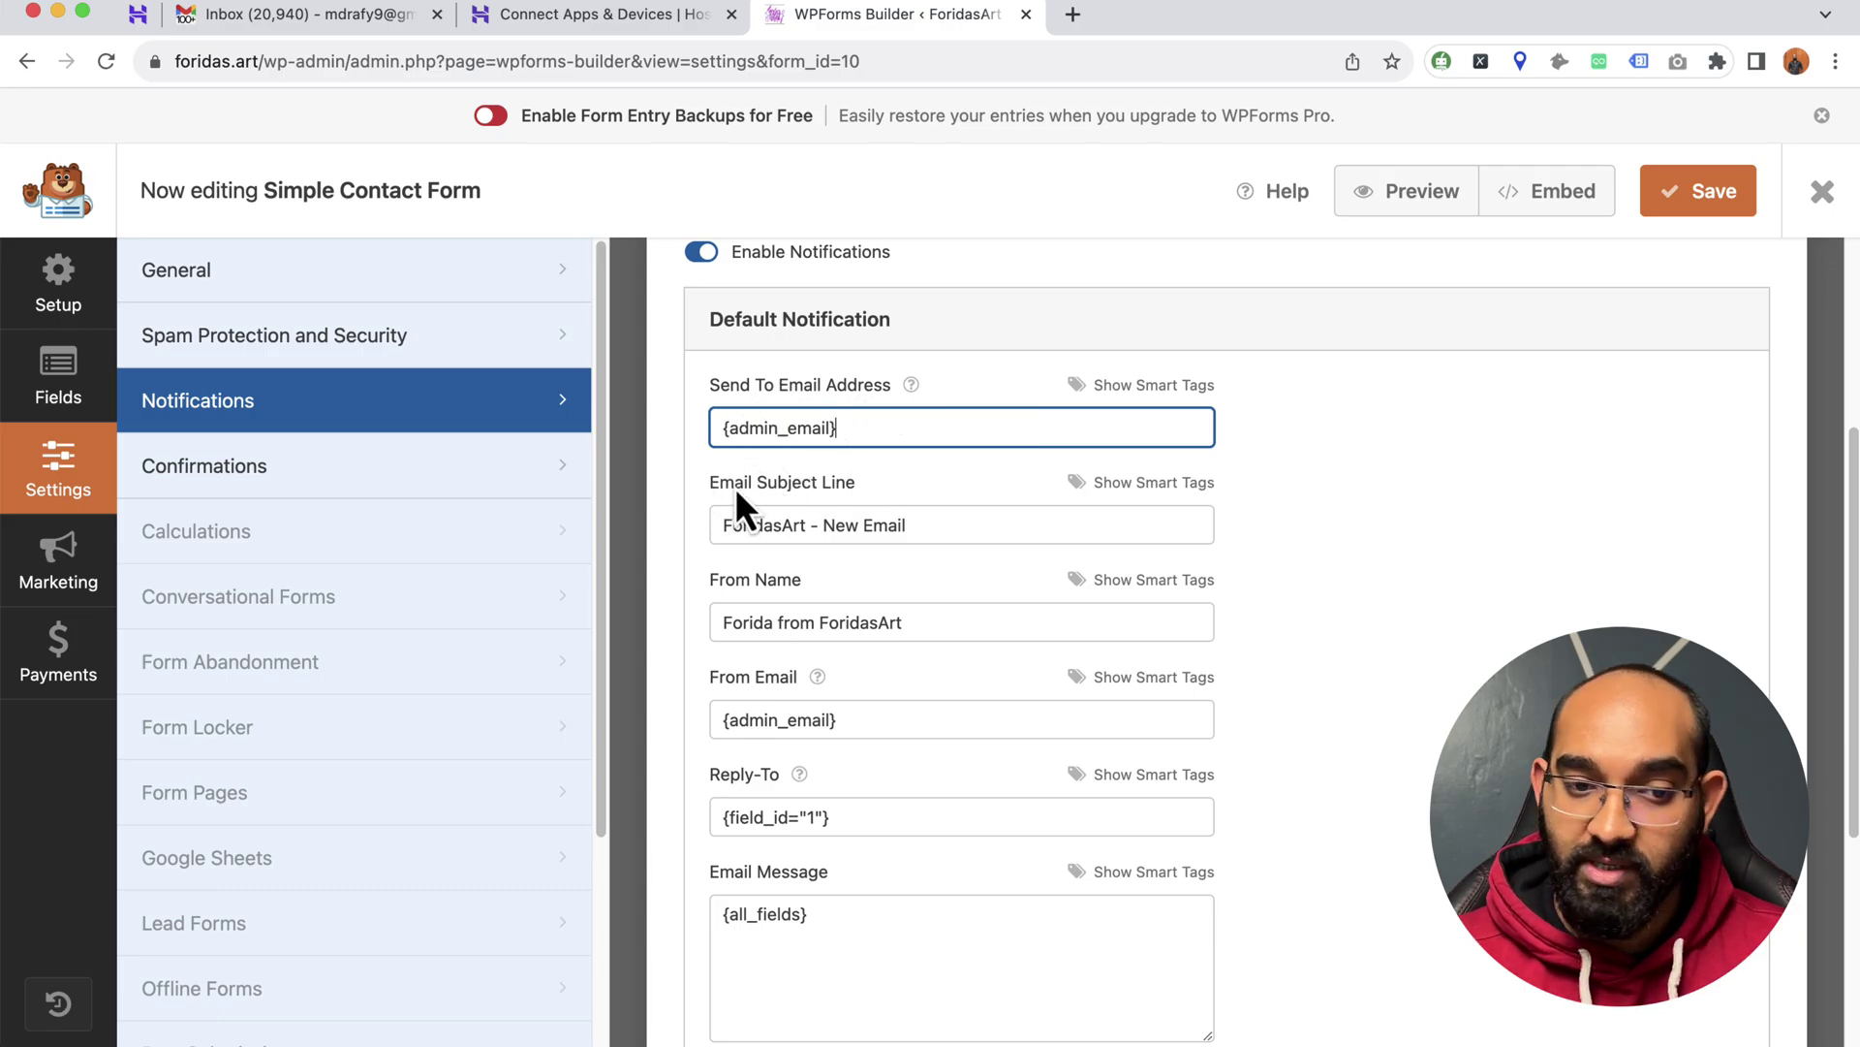
pyautogui.scroll(-2, 843, 596)
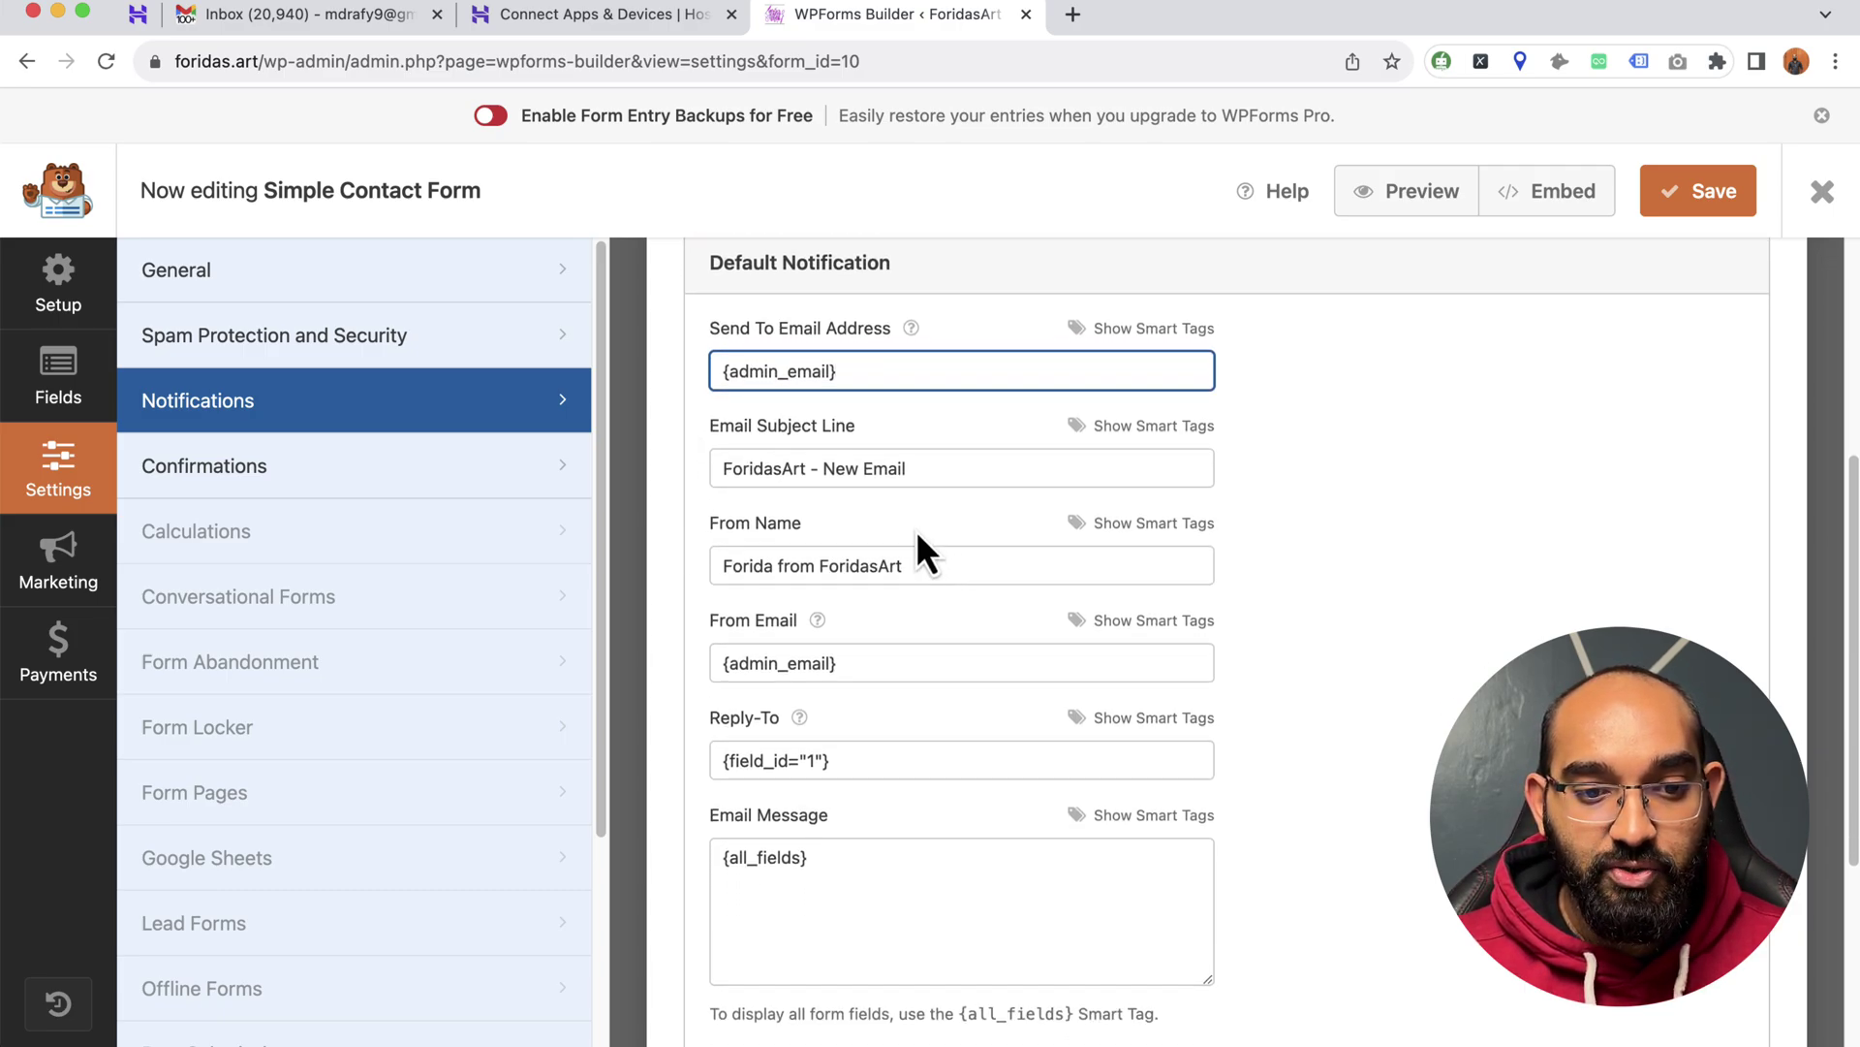
pyautogui.scroll(-5, 892, 582)
pyautogui.scroll(2, 741, 576)
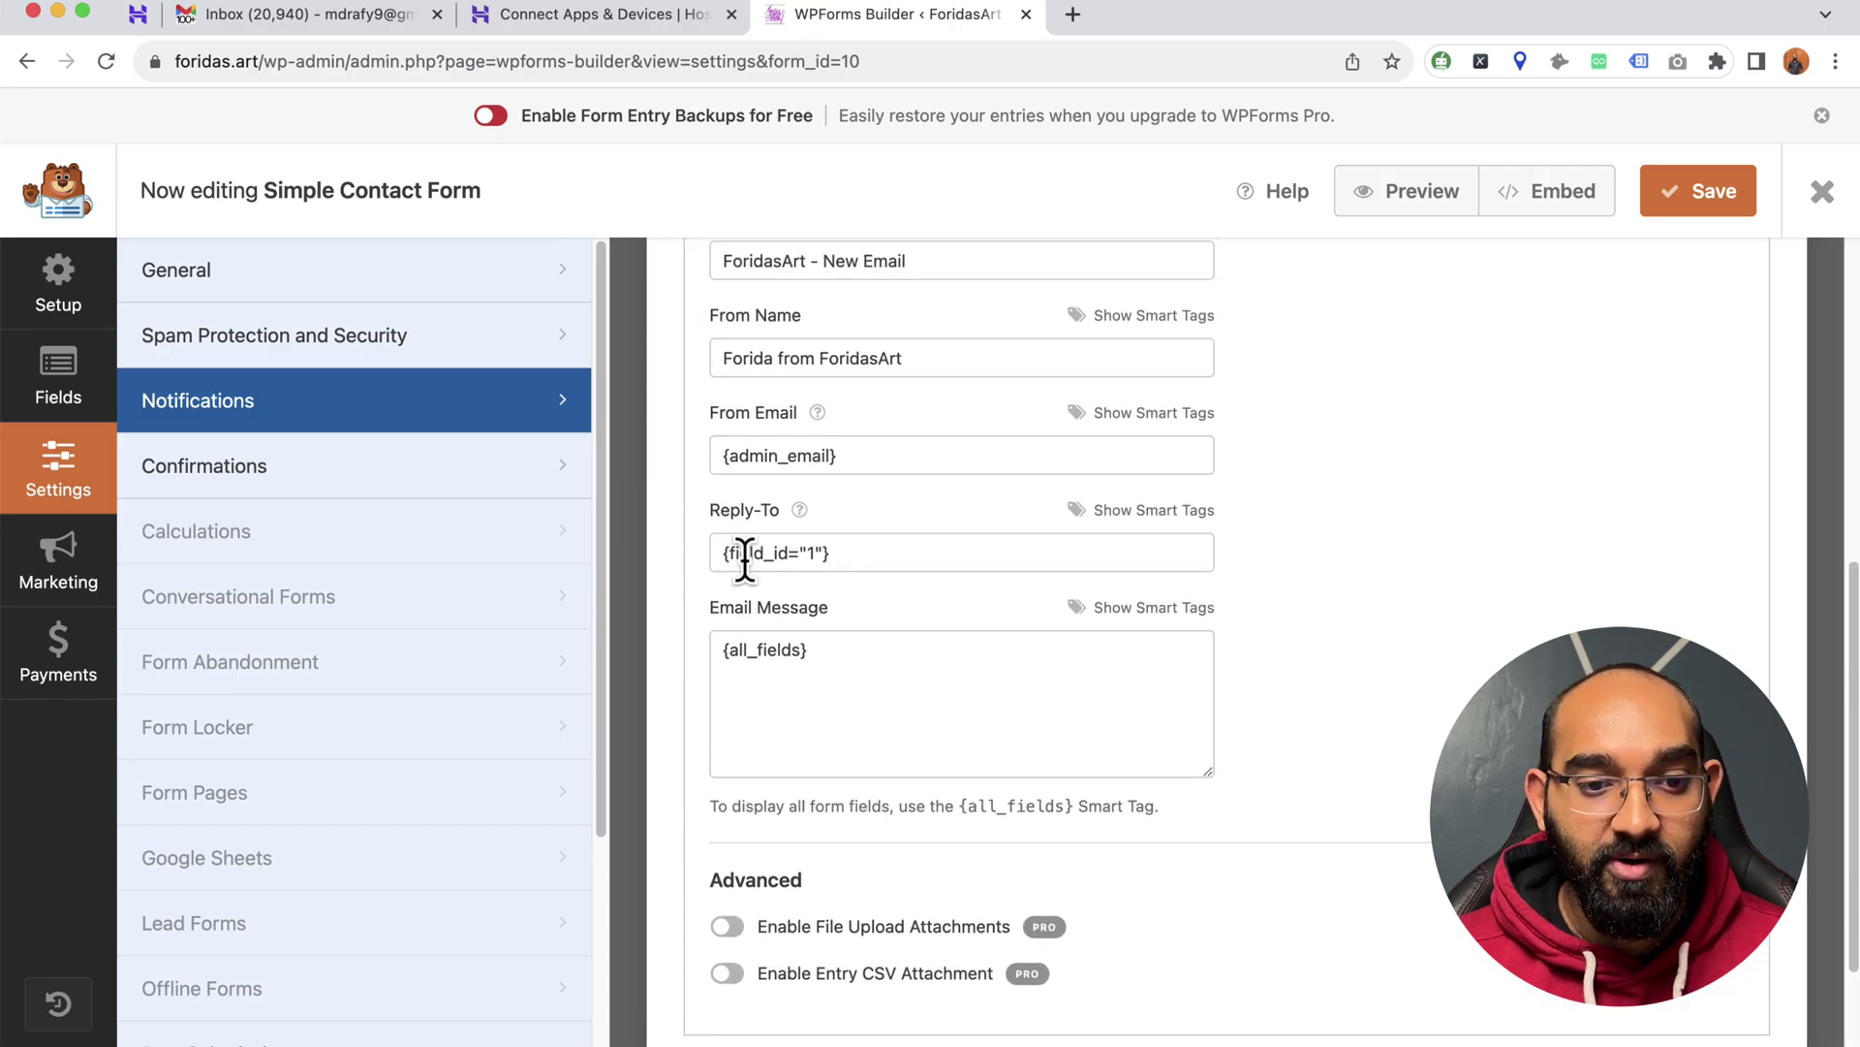
pyautogui.scroll(5, 744, 560)
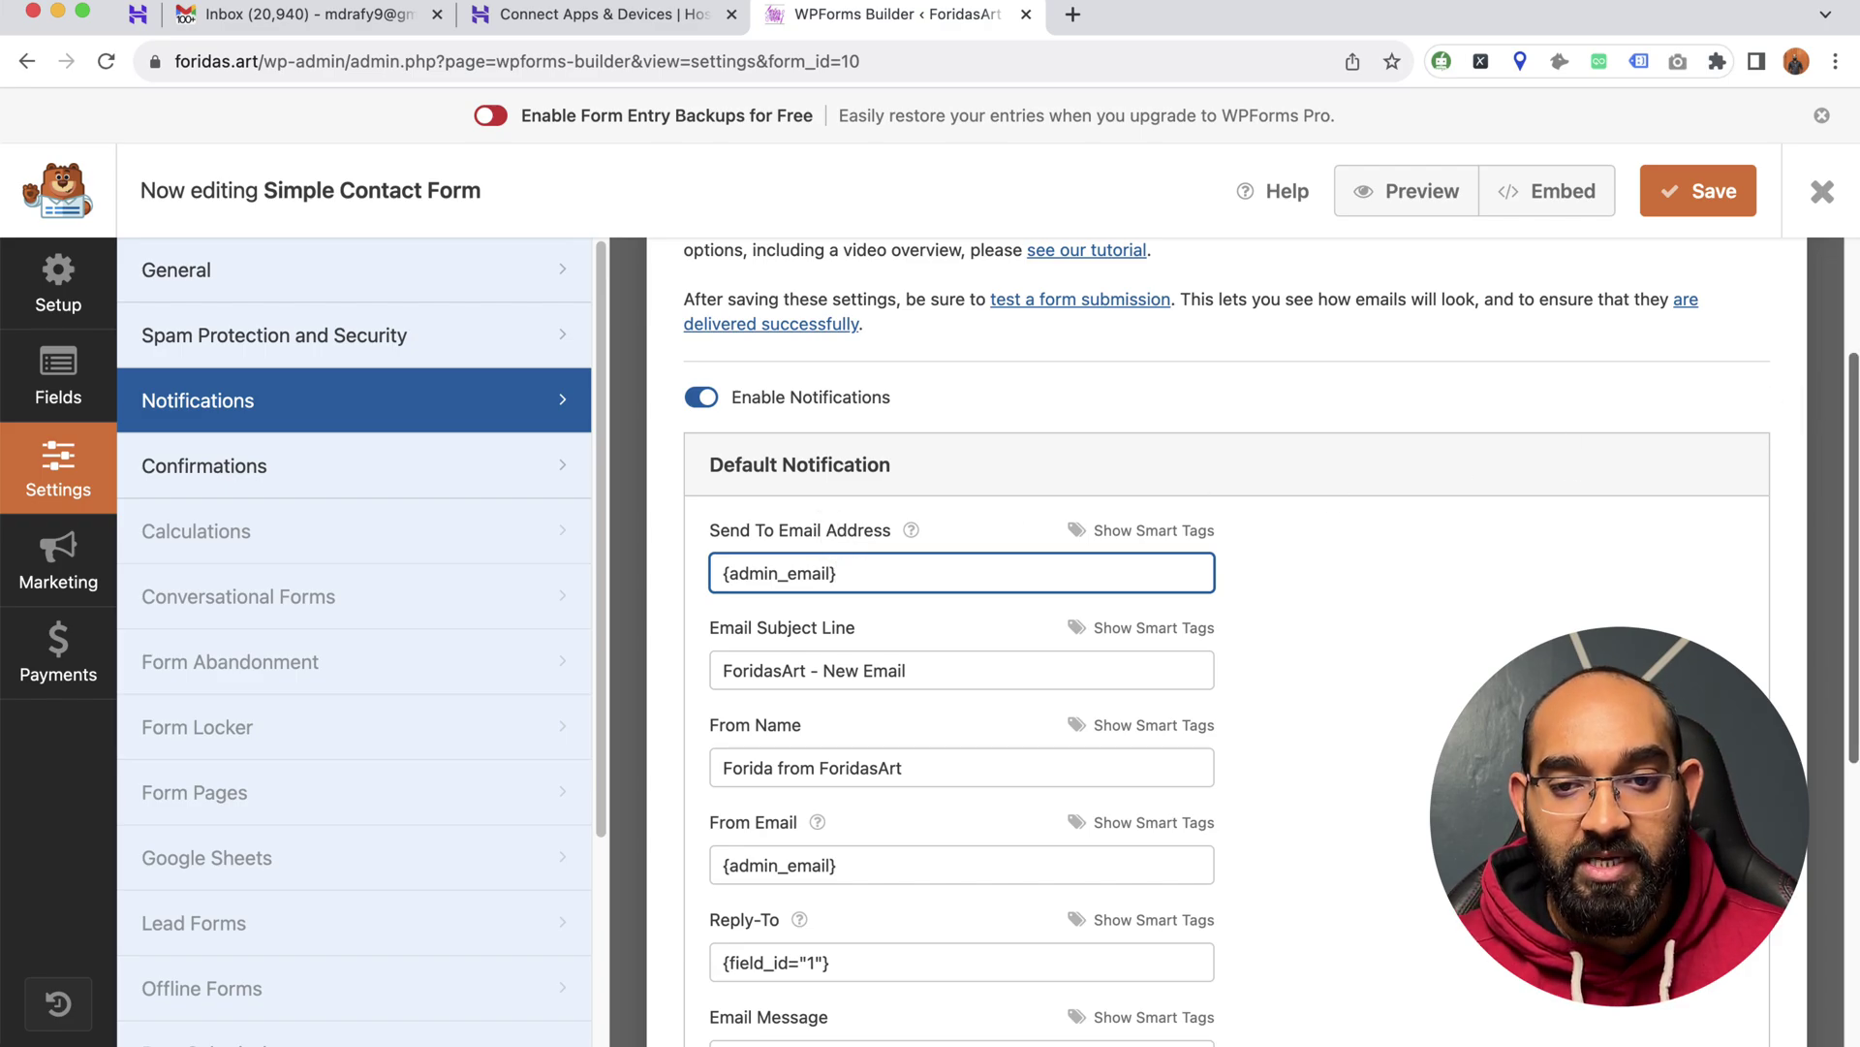
pyautogui.click(1729, 206)
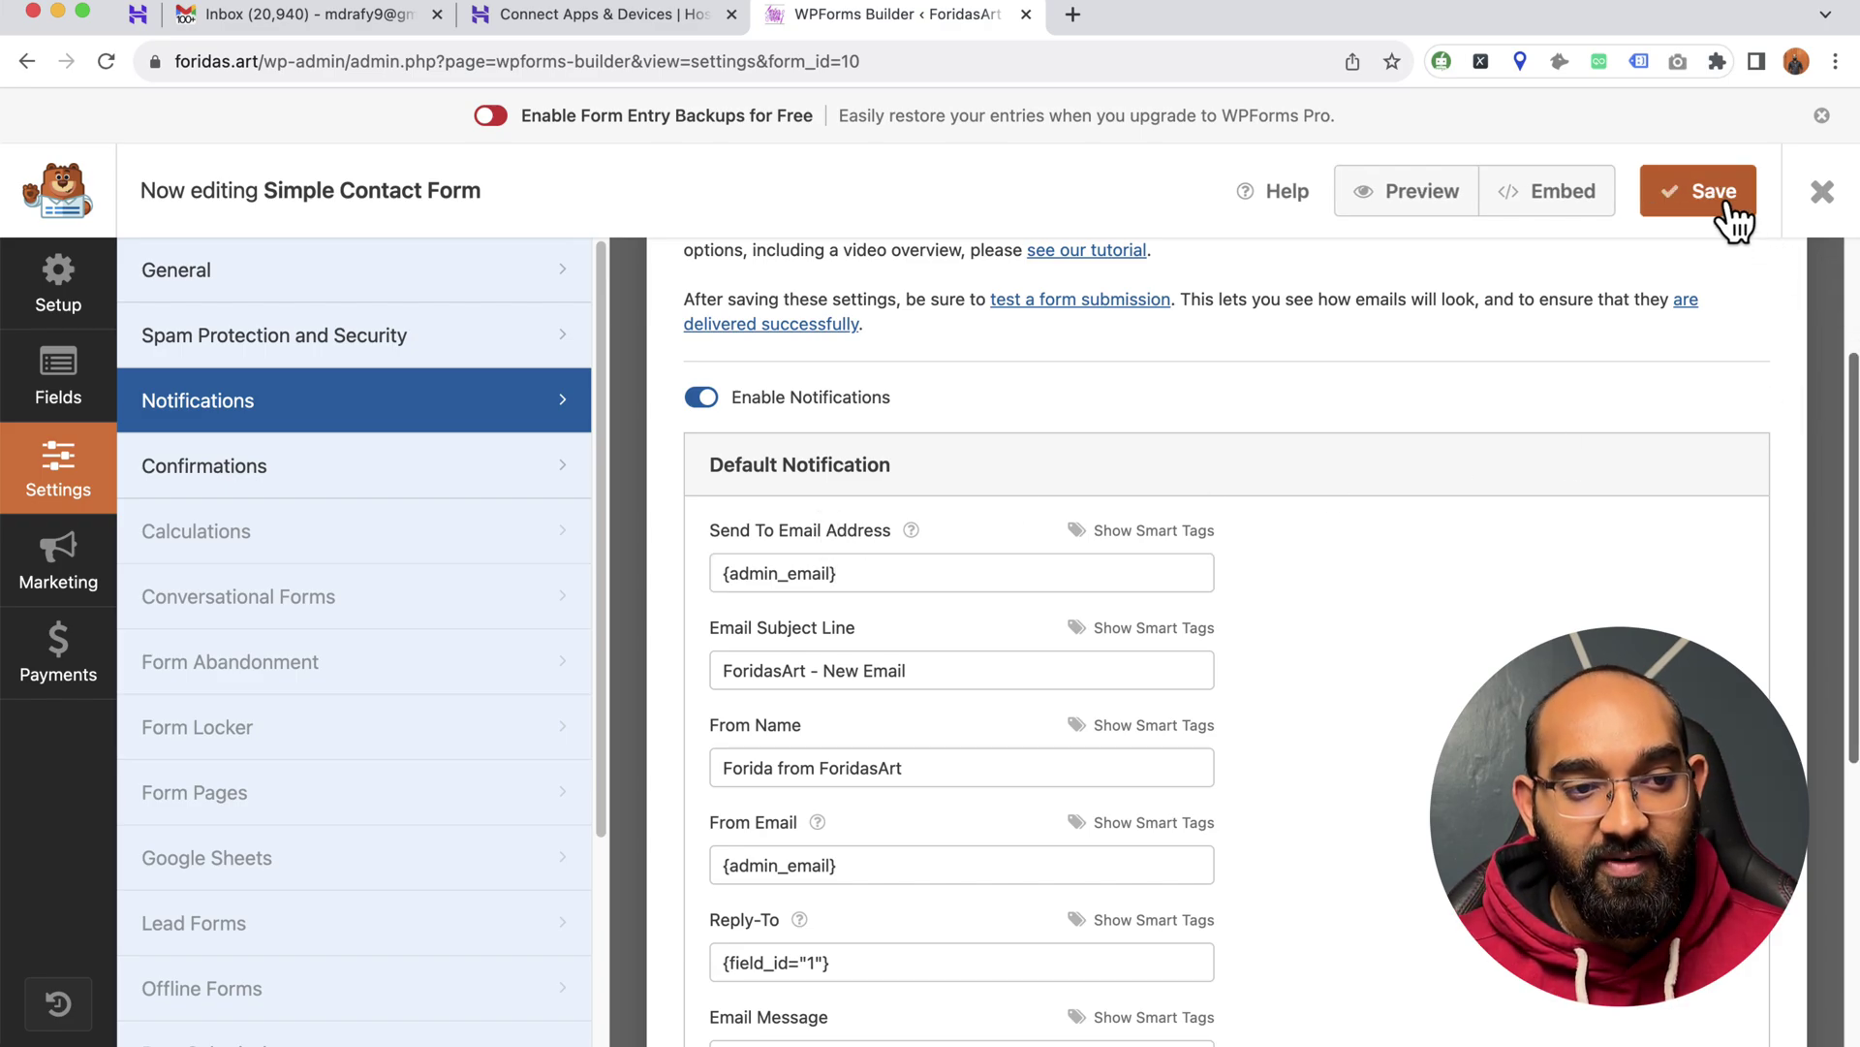
# - Go to the /wp-admin/ dashboard and open Plugins > Add New Plugin
pyautogui.click(354, 61)
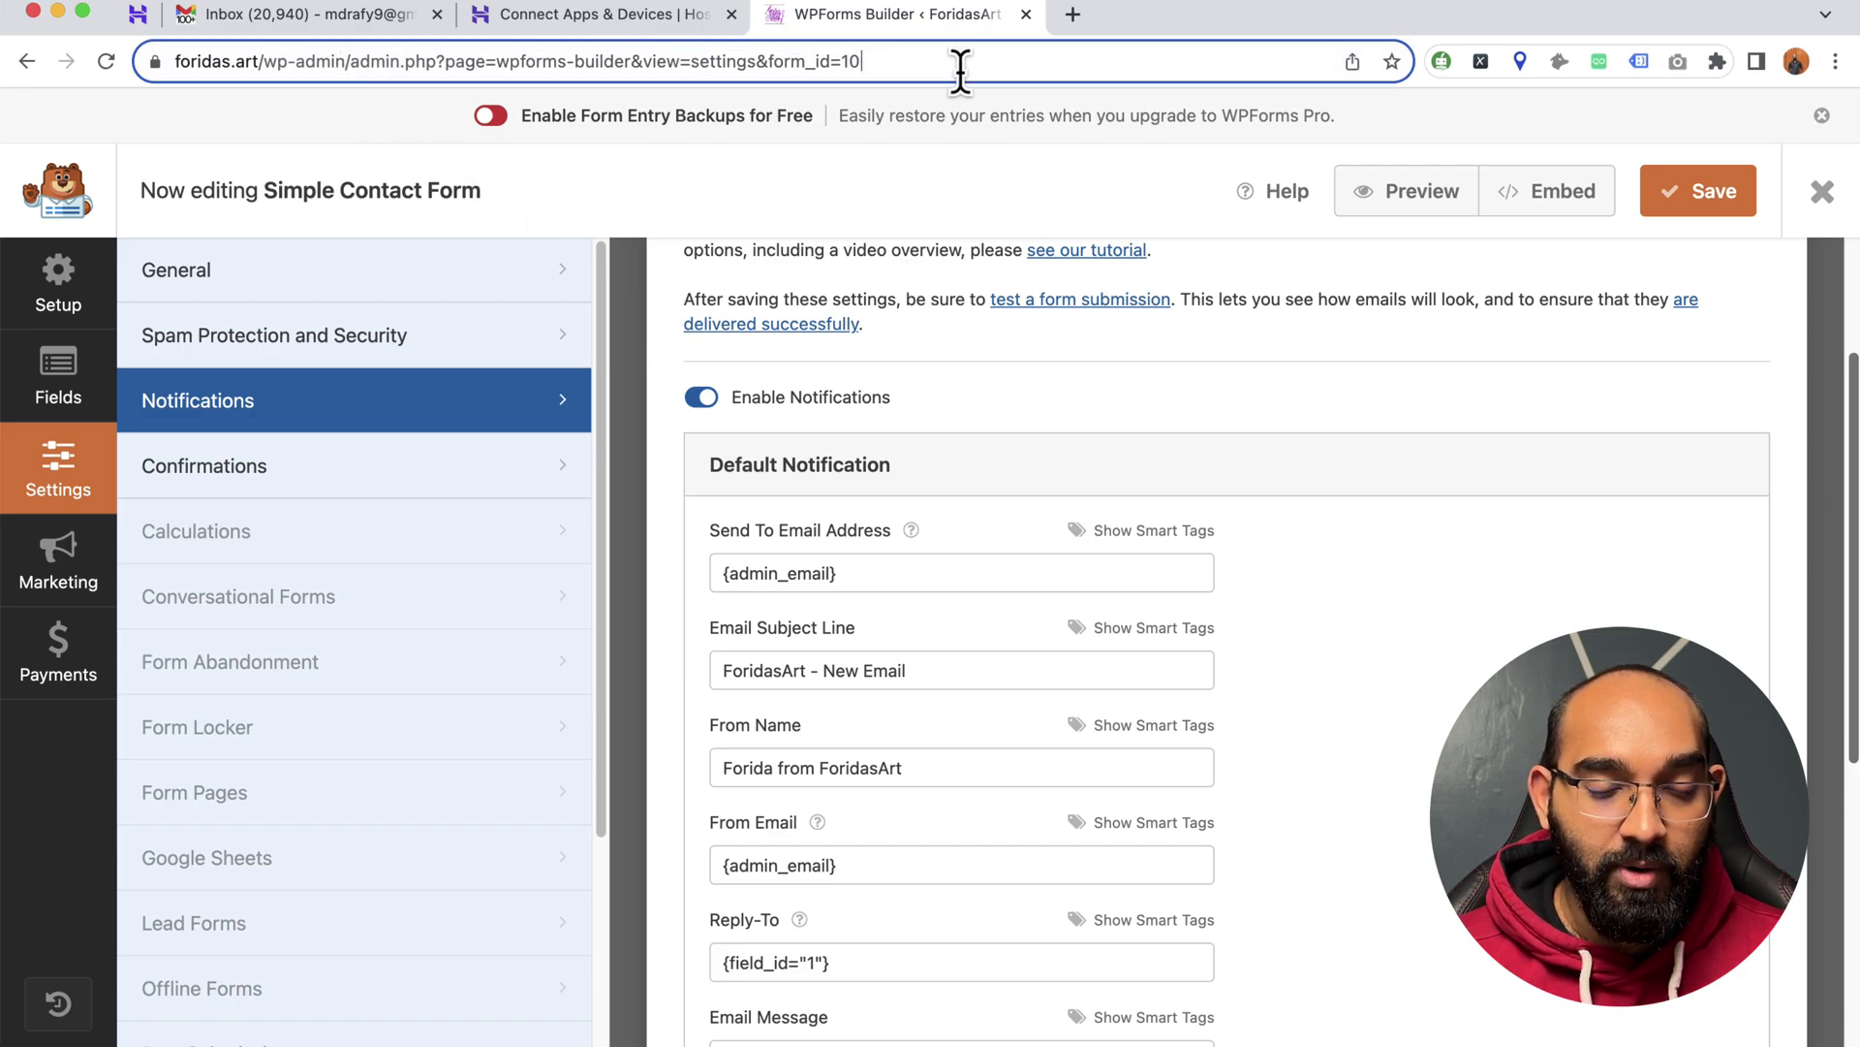
pyautogui.moveTo(407, 61); pyautogui.dragTo(1131, 62)
pyautogui.press('BackSpace')
pyautogui.press('Return')
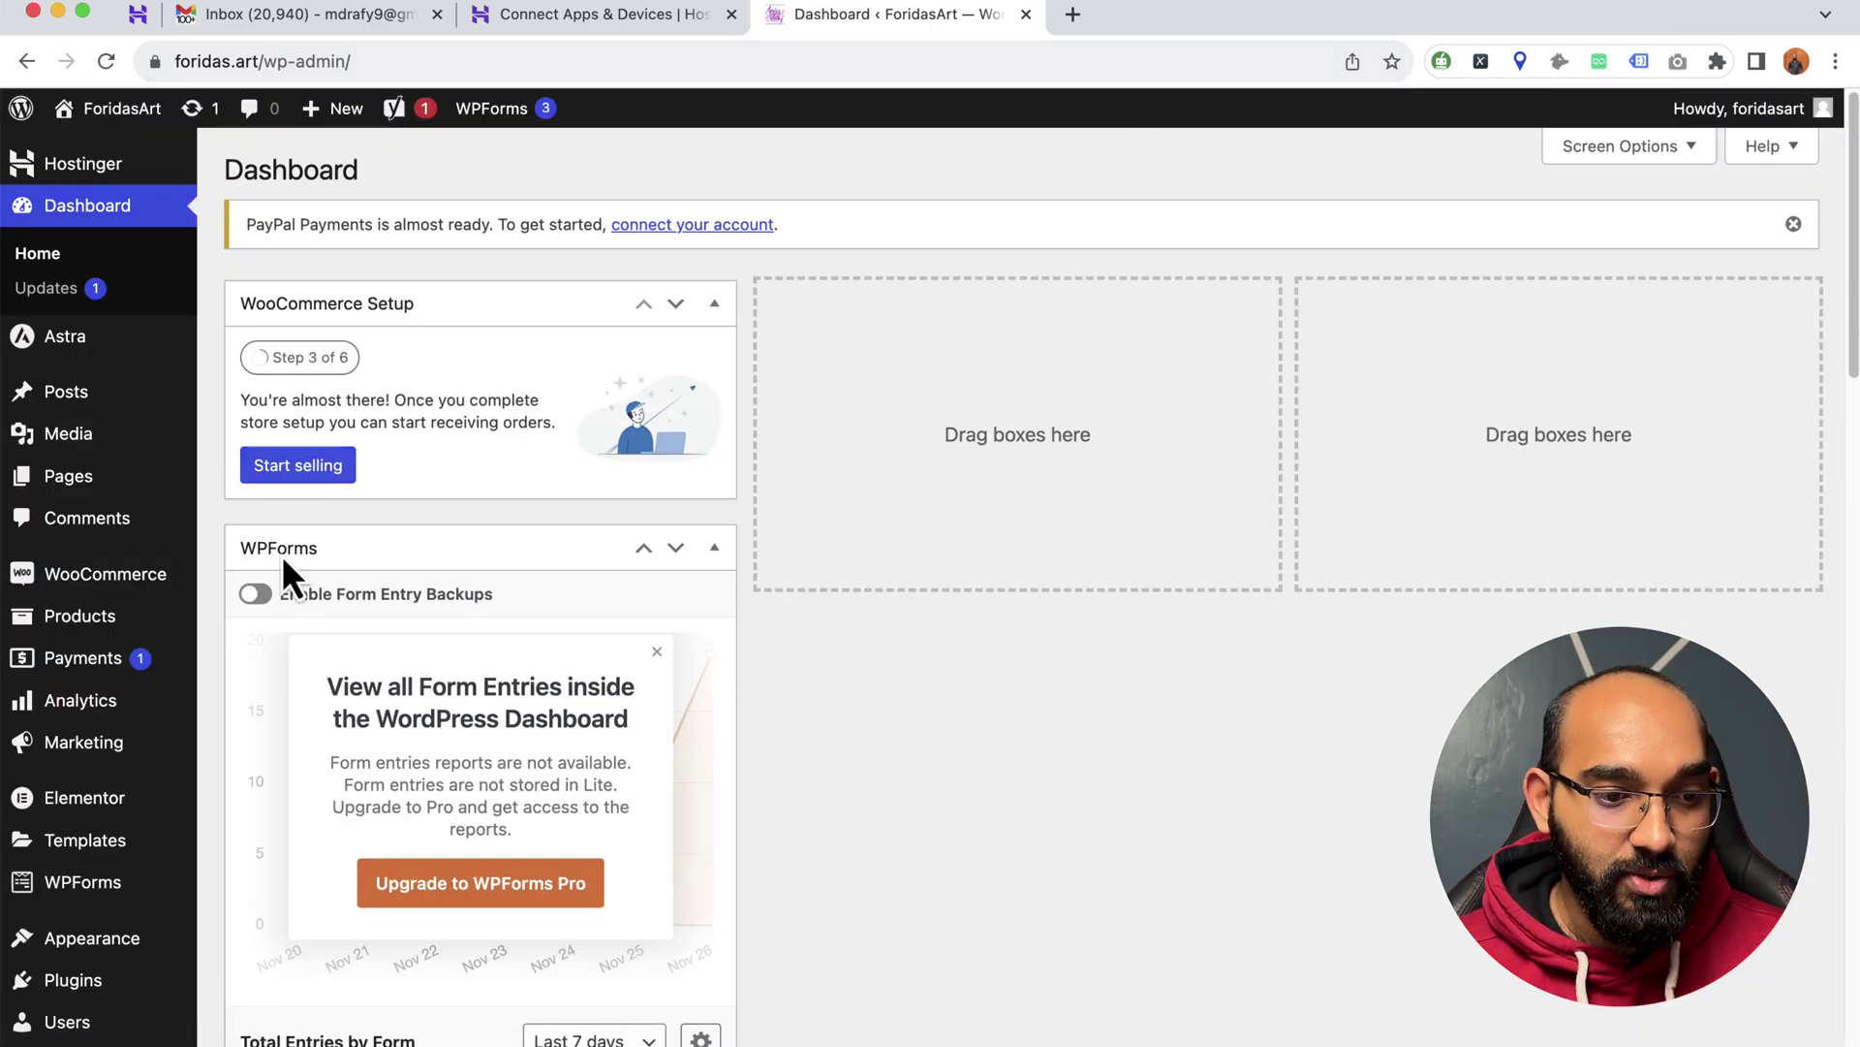
pyautogui.moveTo(77, 984)
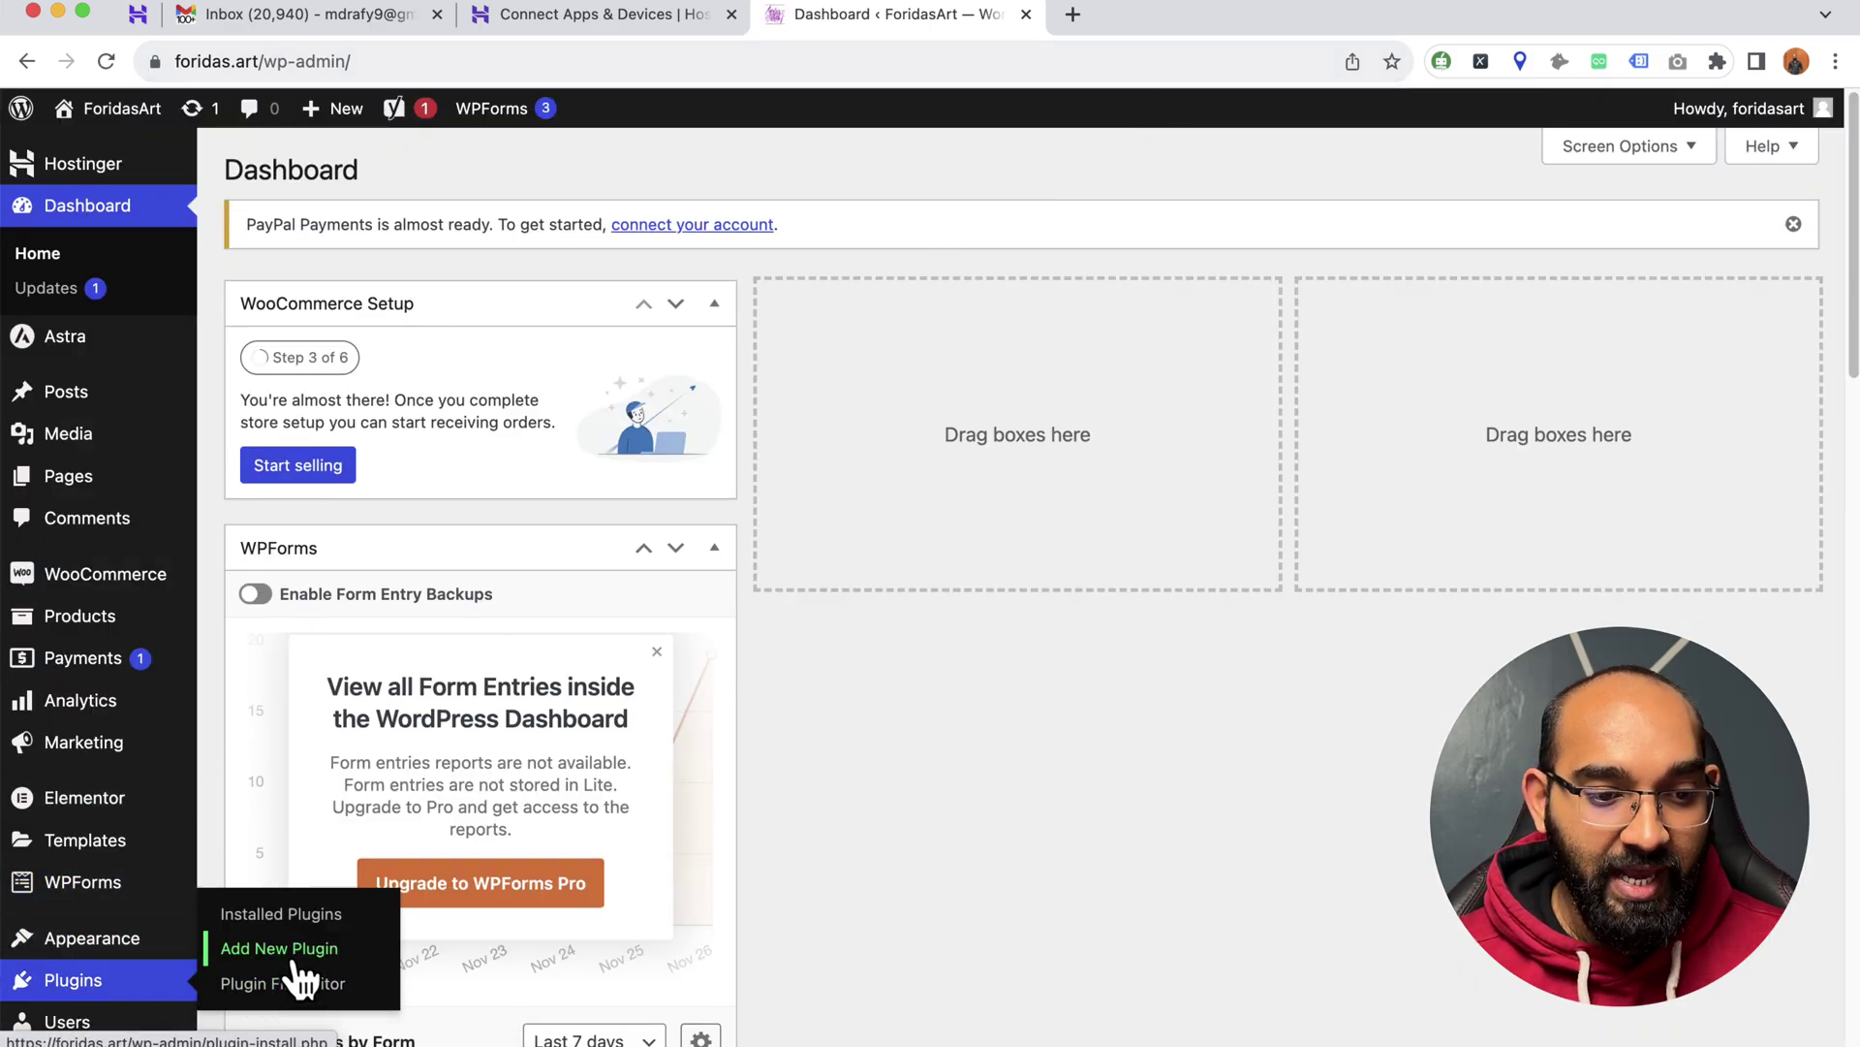
pyautogui.click(287, 949)
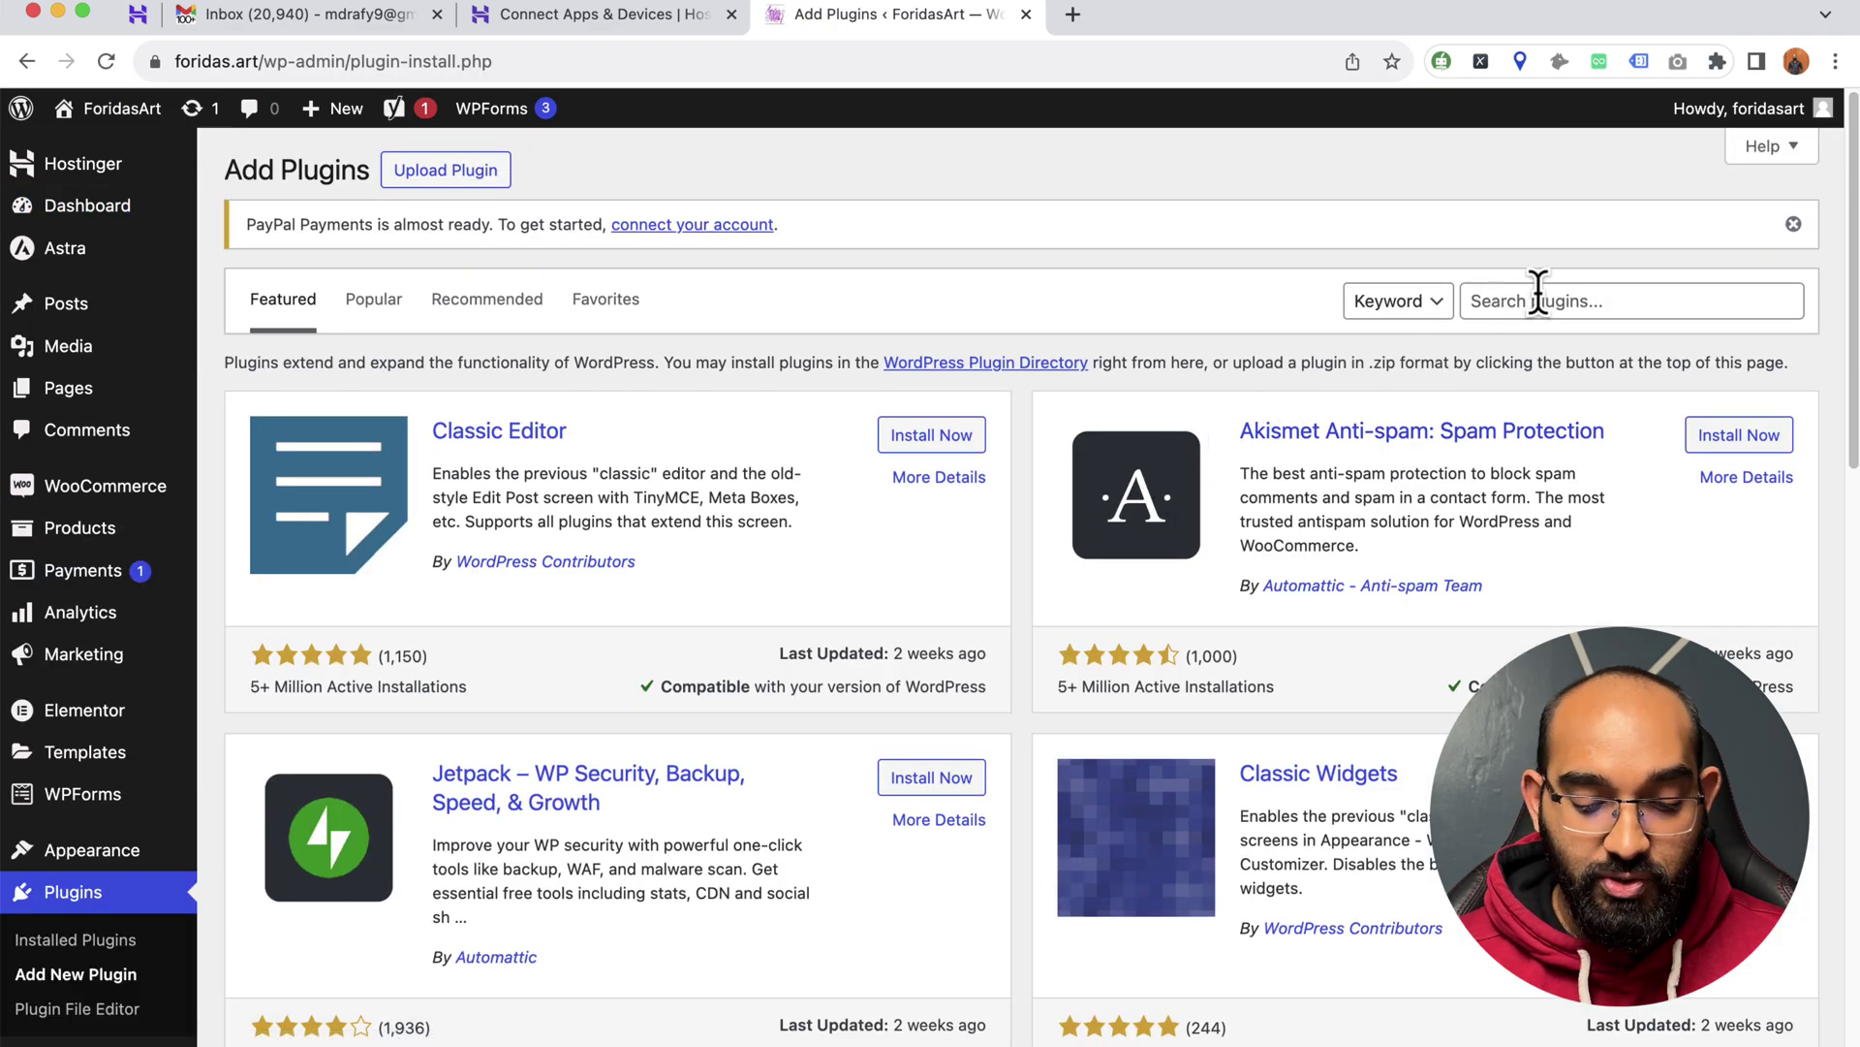
# - Search plugins for 'wp smtp', then install and activate WP Mail SMTP
pyautogui.click(1538, 300)
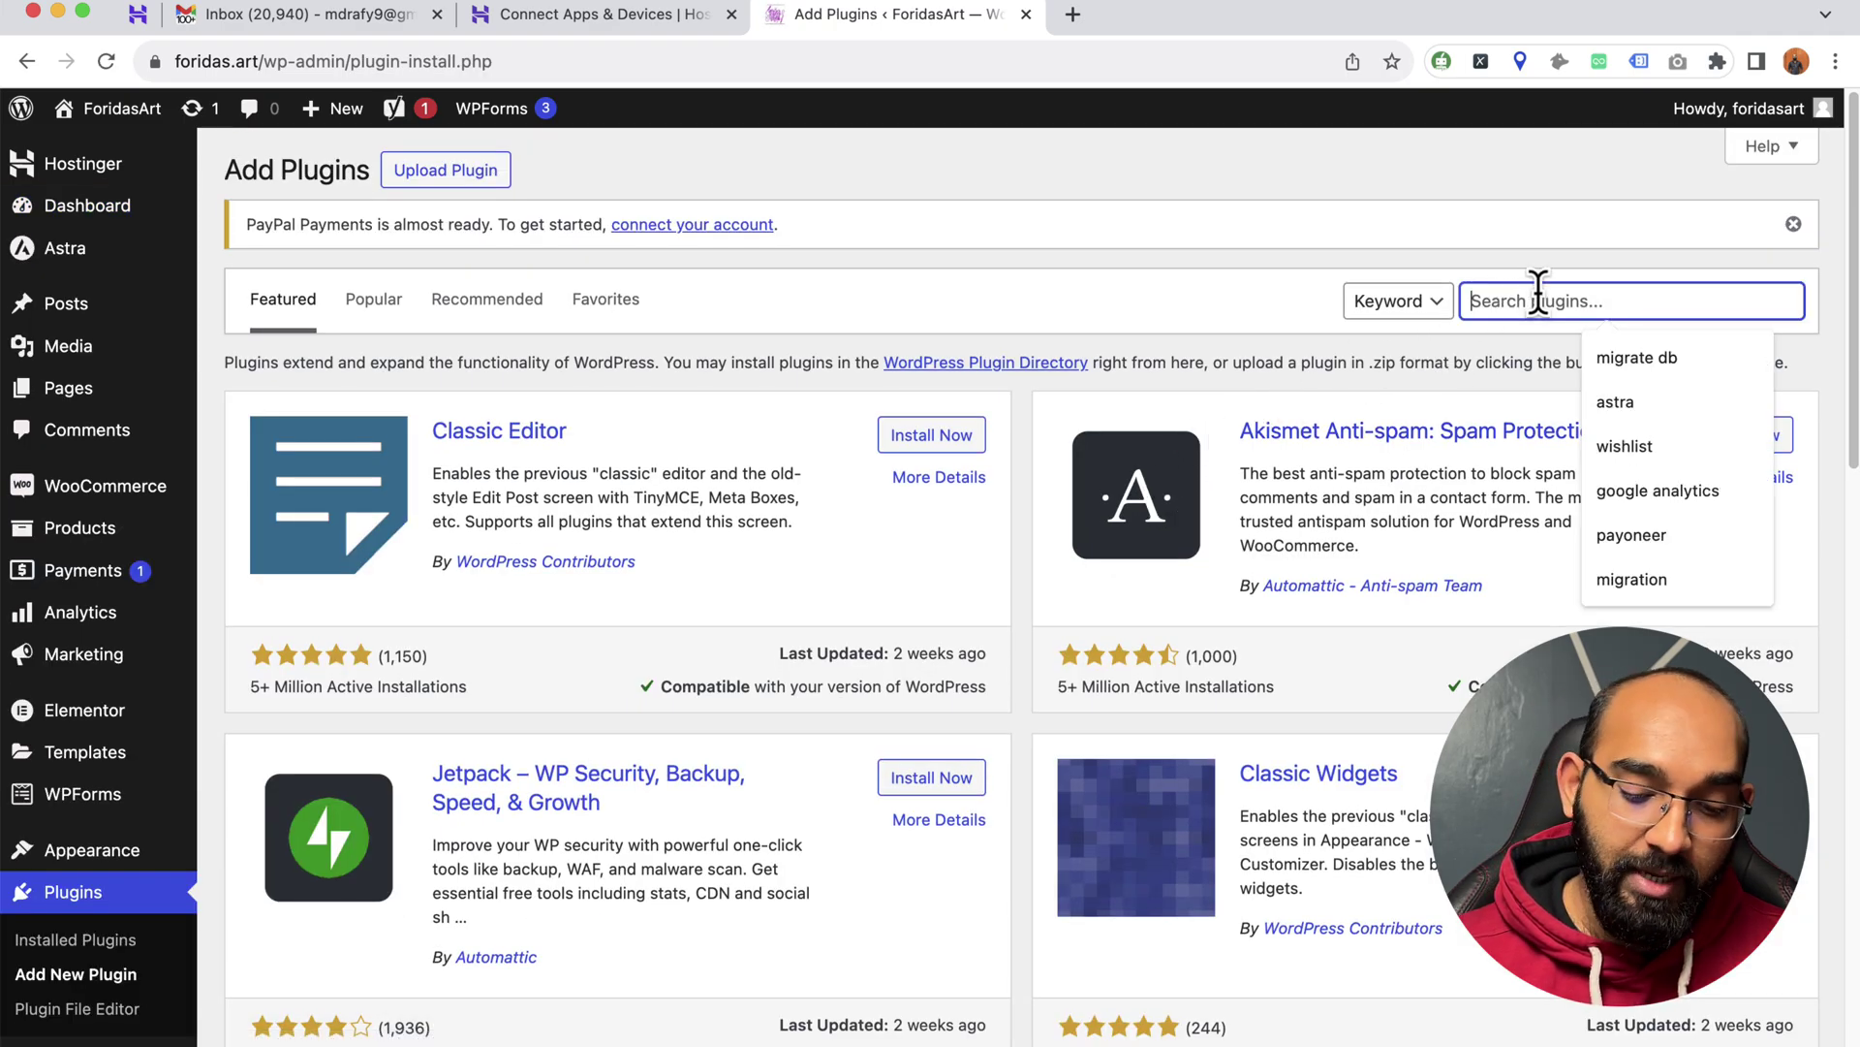
pyautogui.write('wp sm')
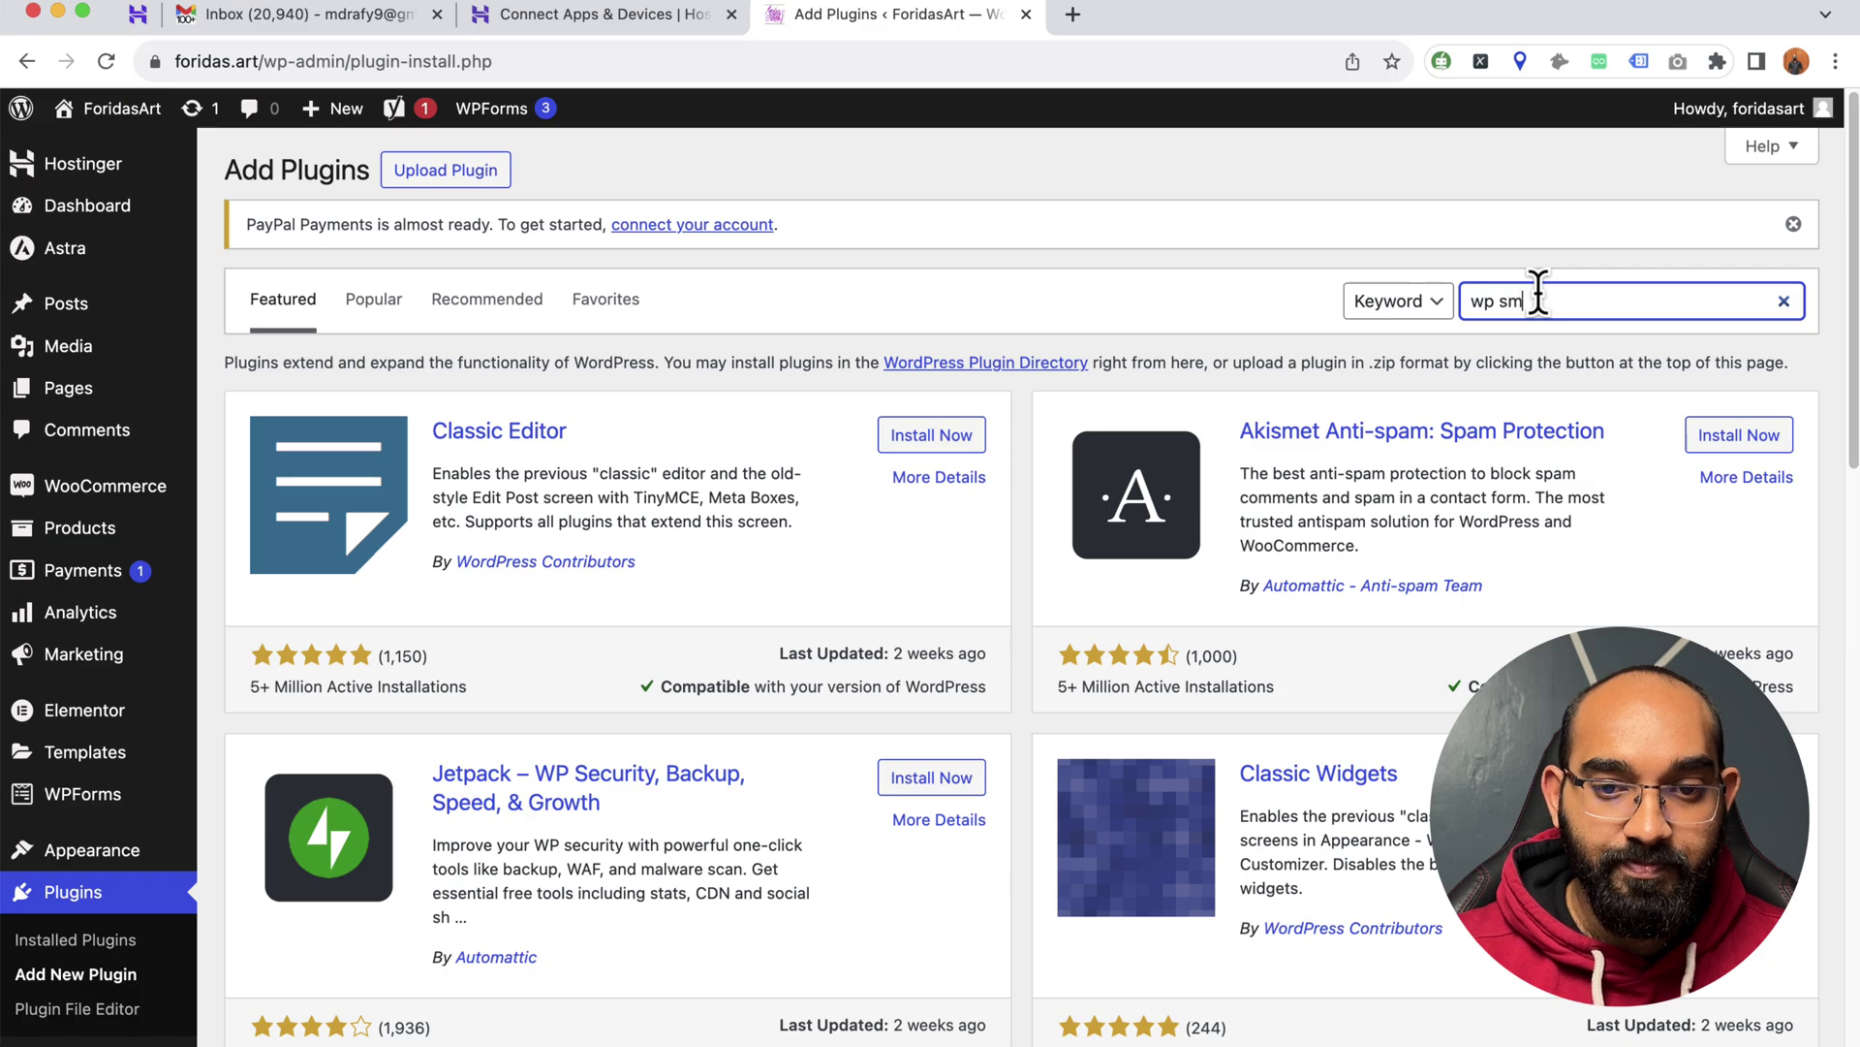
pyautogui.write('tp')
pyautogui.press('Return')
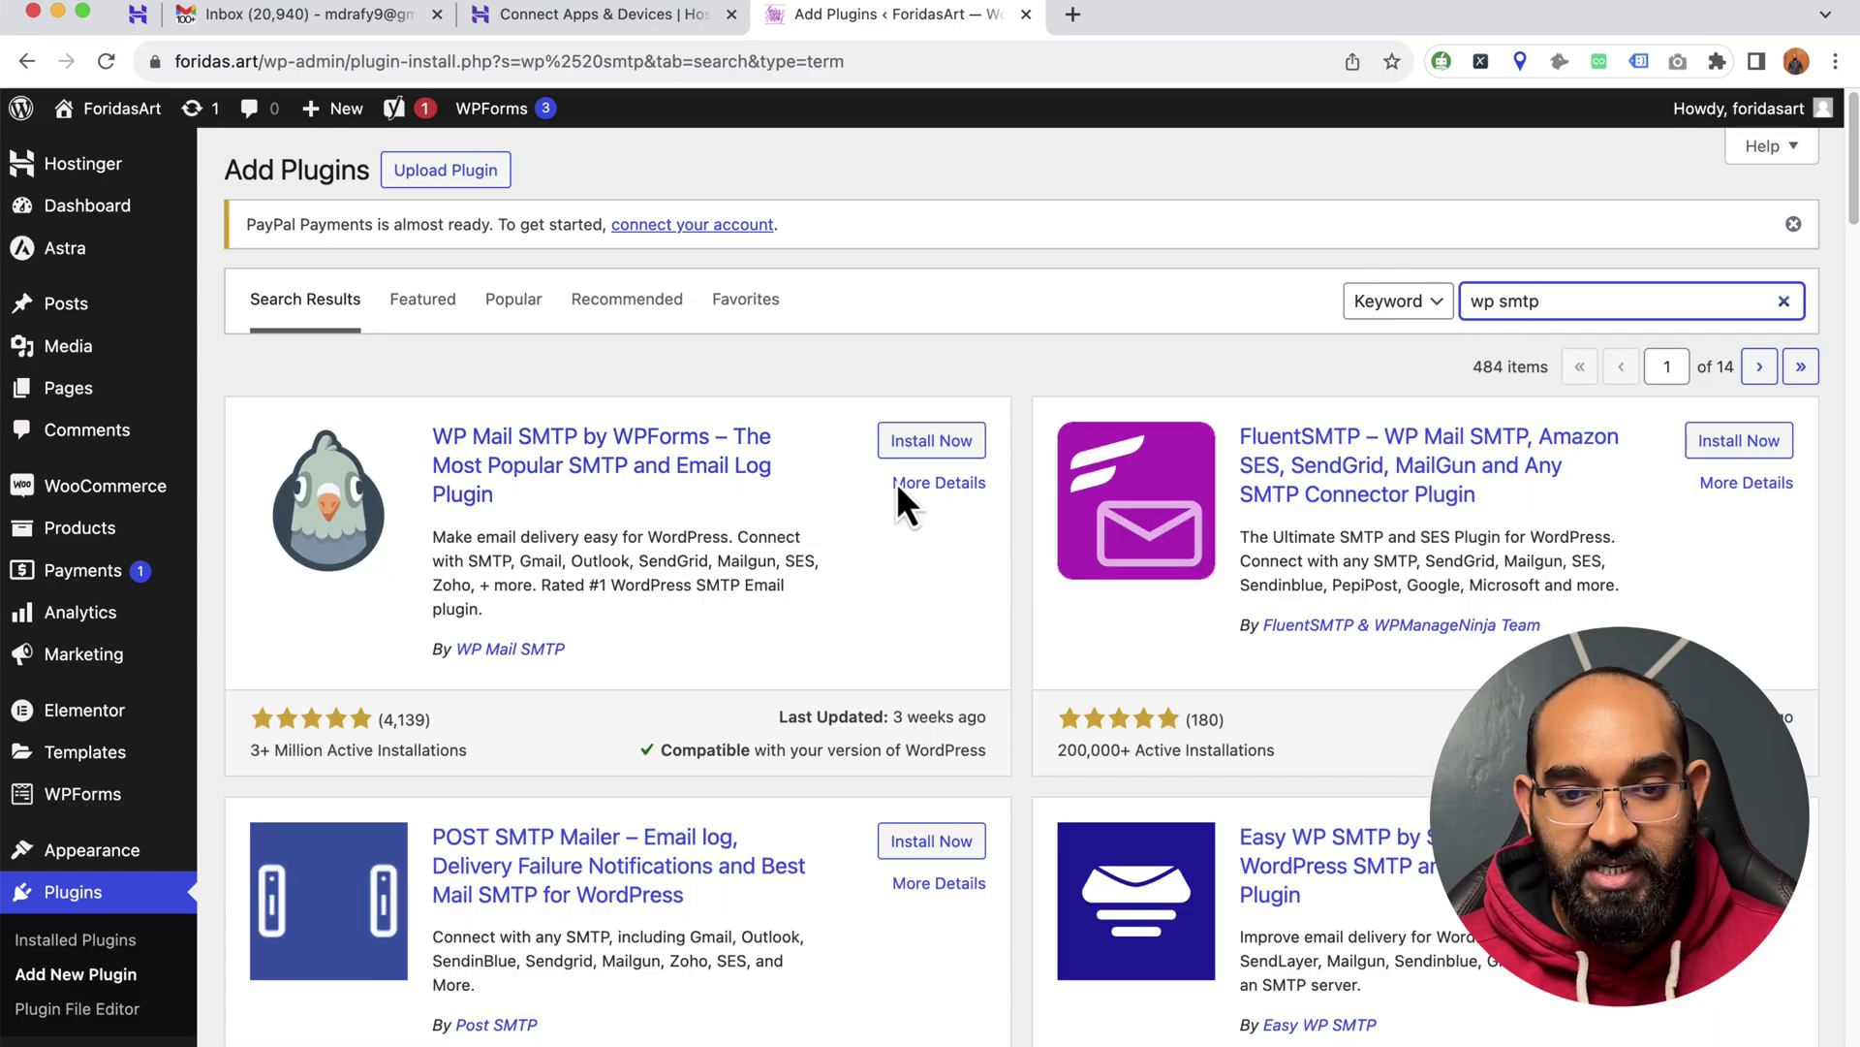
pyautogui.scroll(-4, 655, 713)
pyautogui.scroll(4, 655, 713)
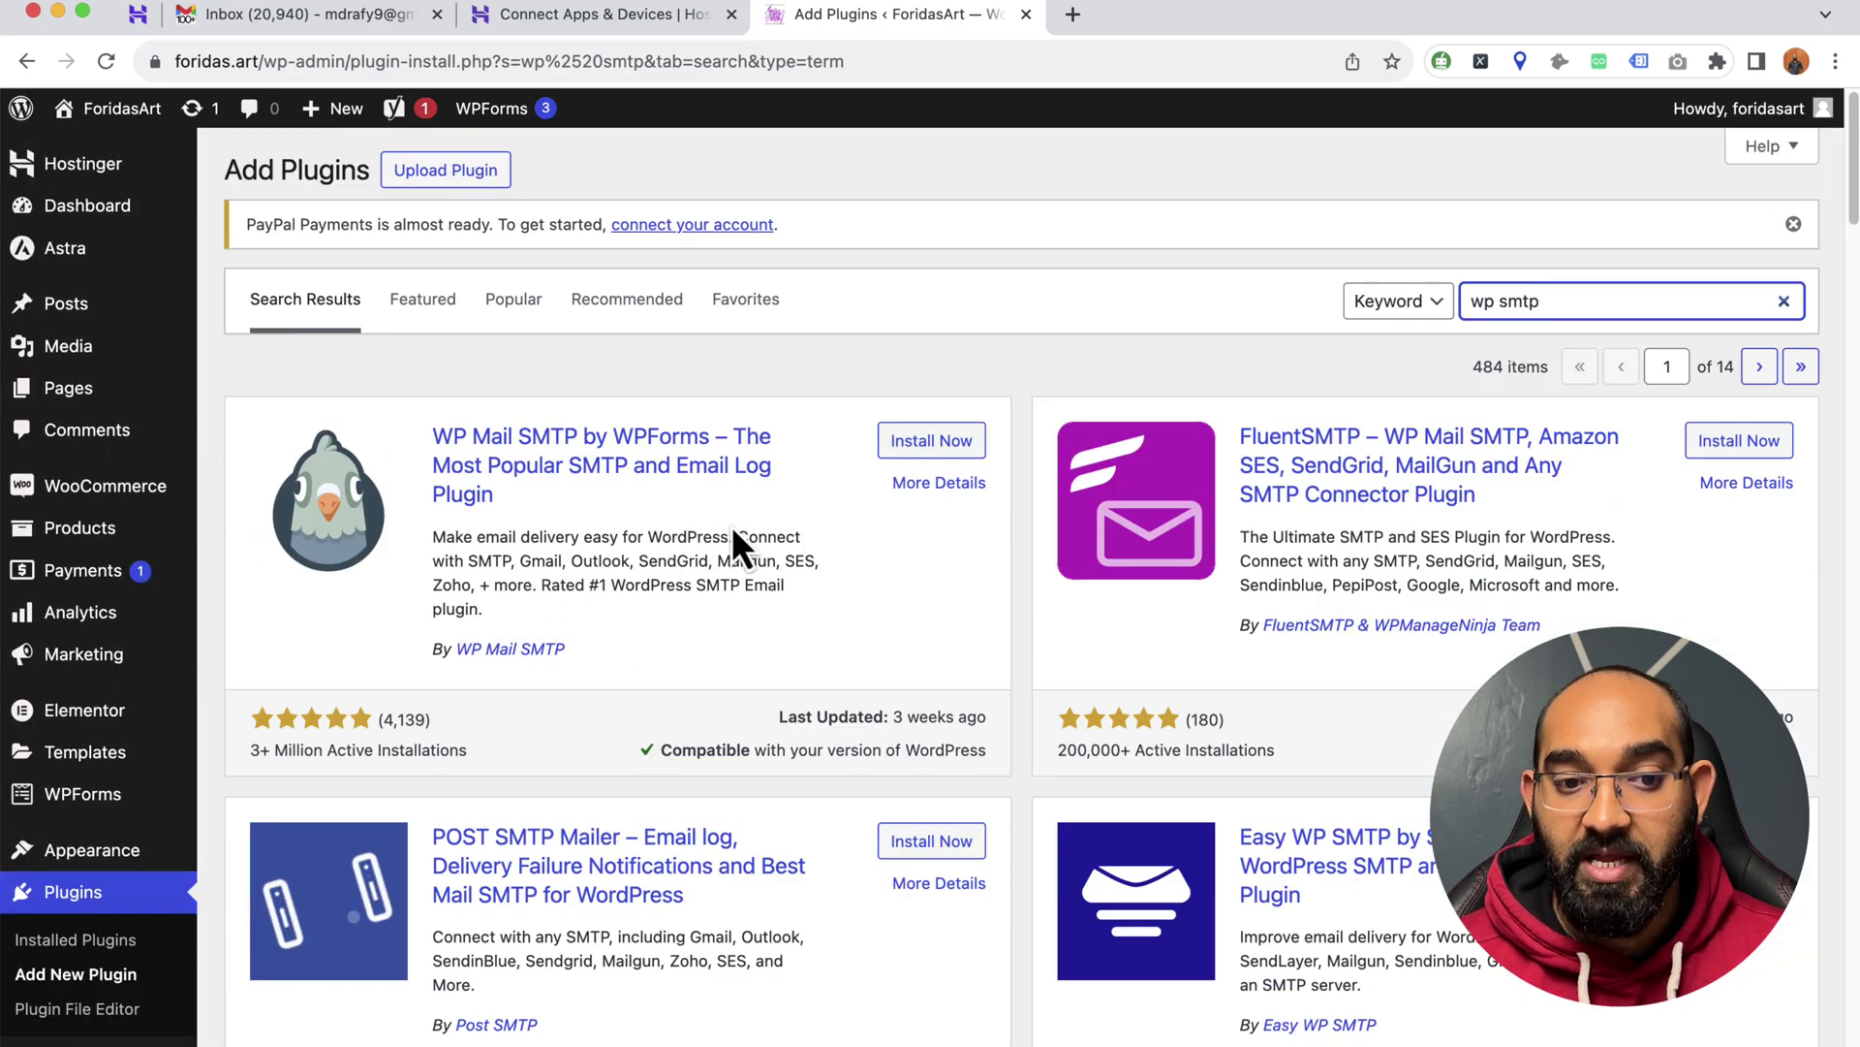
pyautogui.click(926, 444)
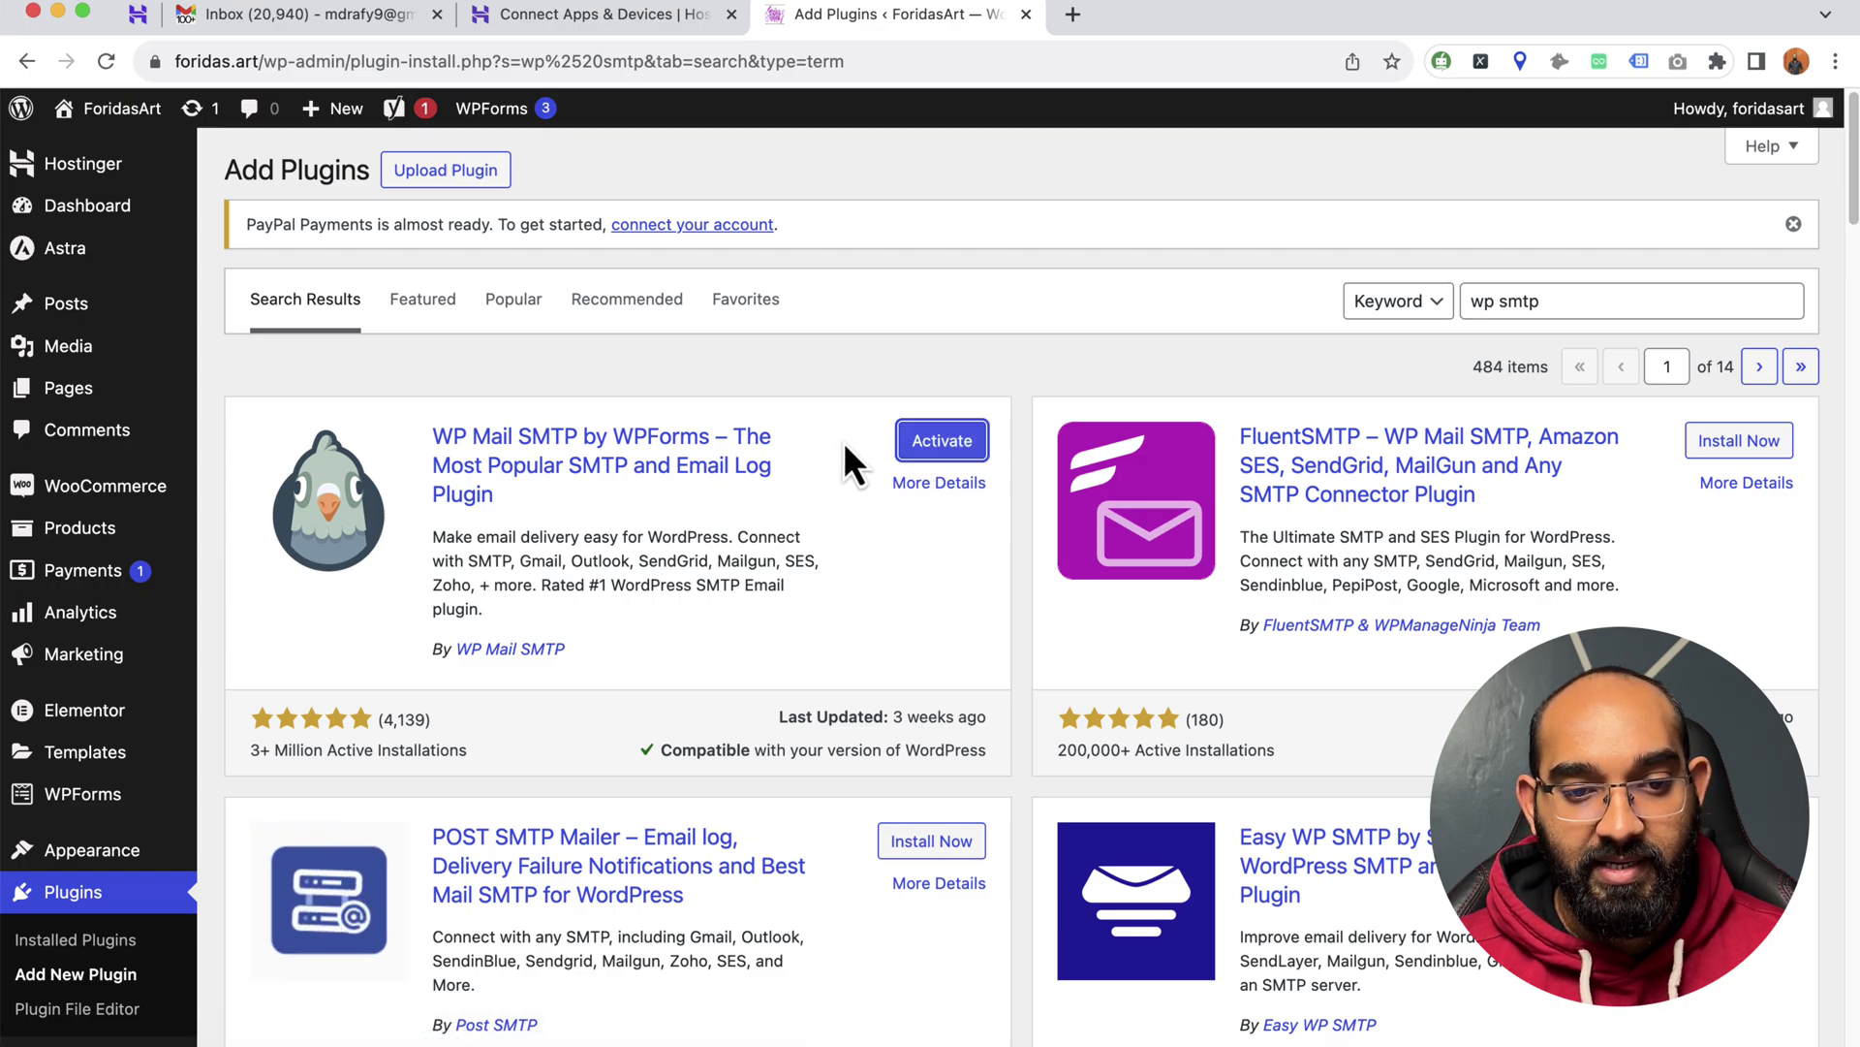
pyautogui.click(945, 444)
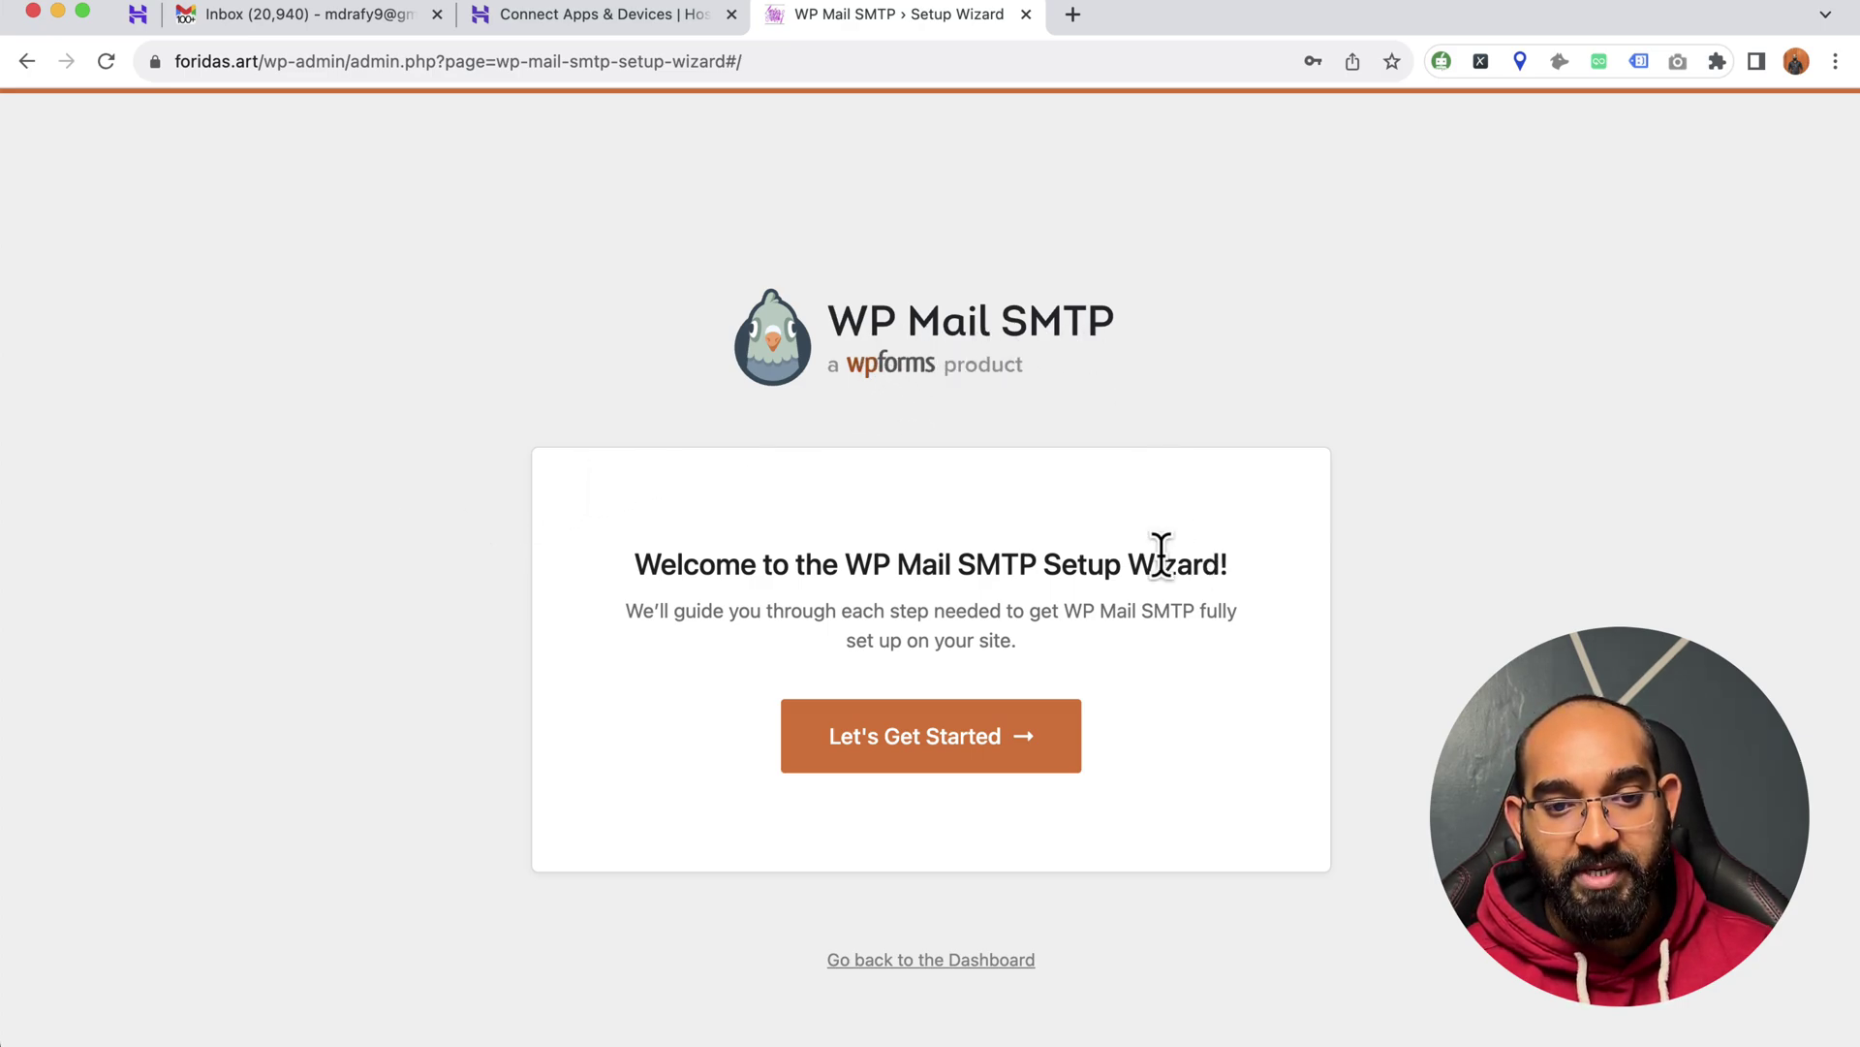
# - Launch the setup wizard, select the Other SMTP mailer, and continue to Step 2
pyautogui.click(936, 763)
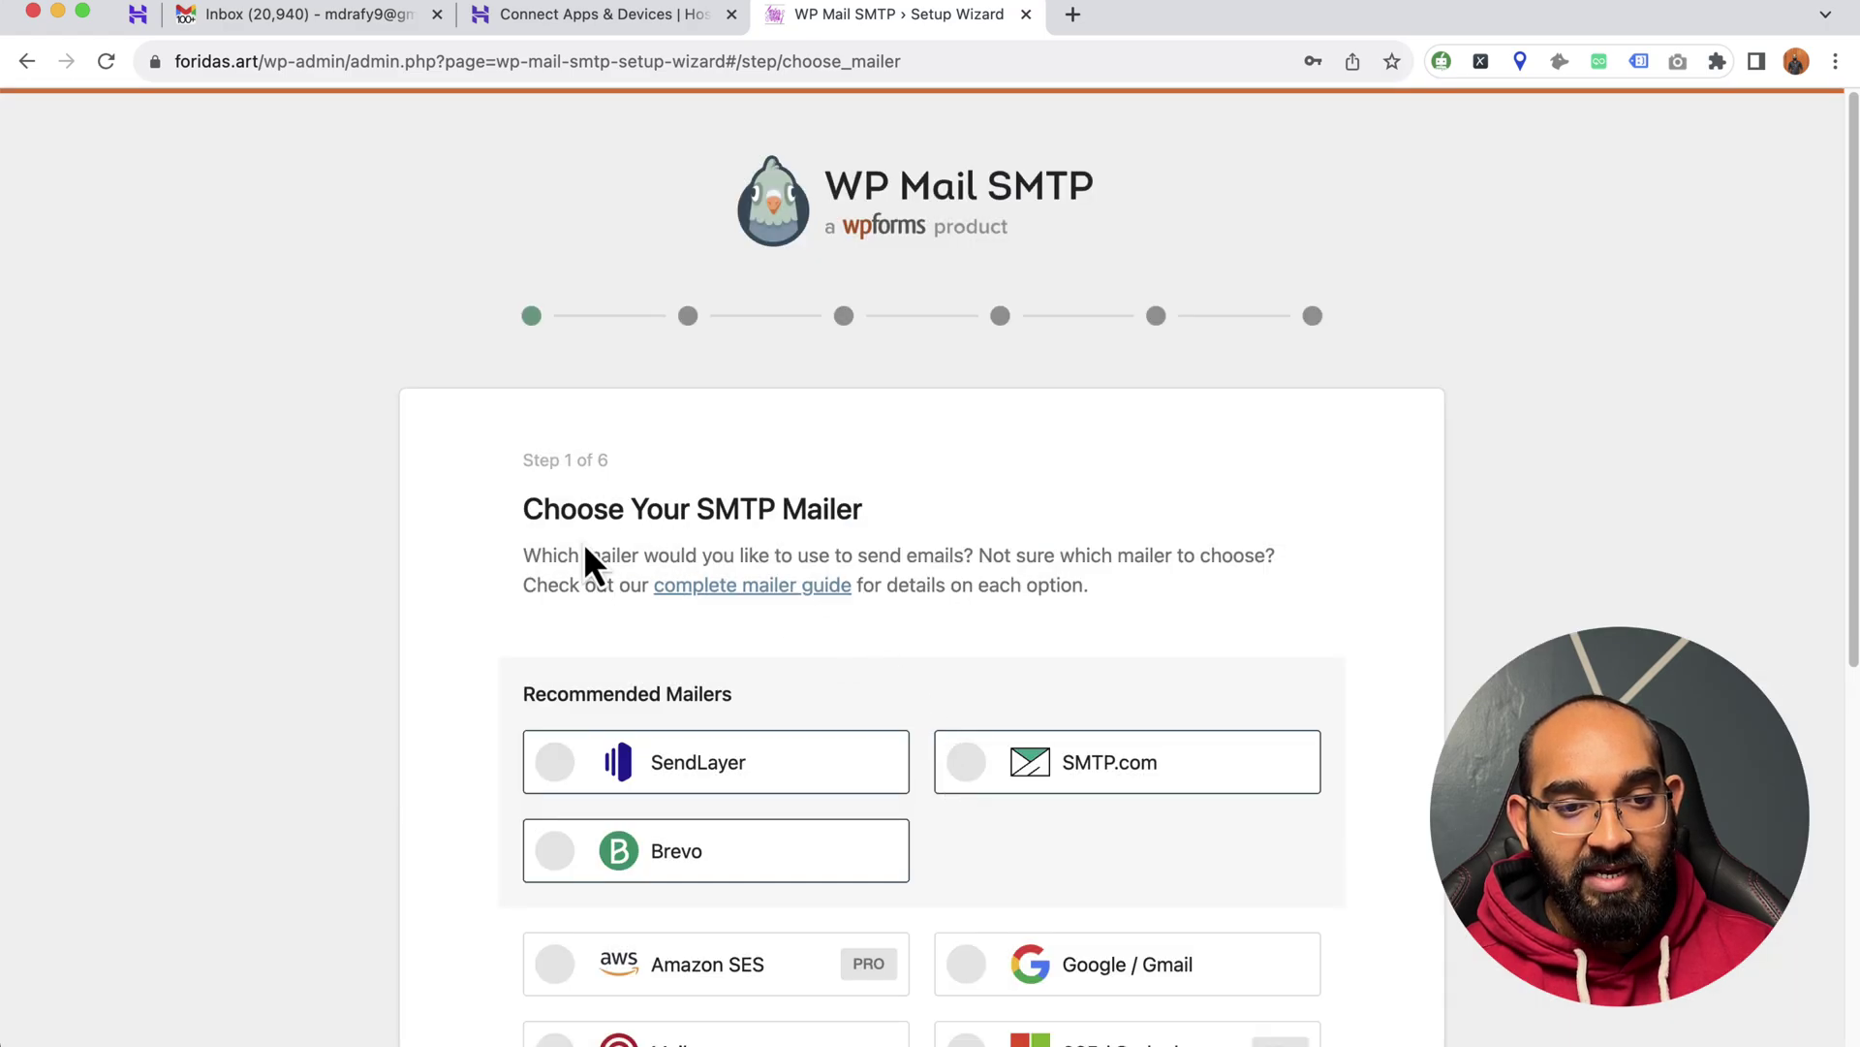
pyautogui.moveTo(698, 504); pyautogui.dragTo(843, 505)
pyautogui.scroll(-3, 543, 727)
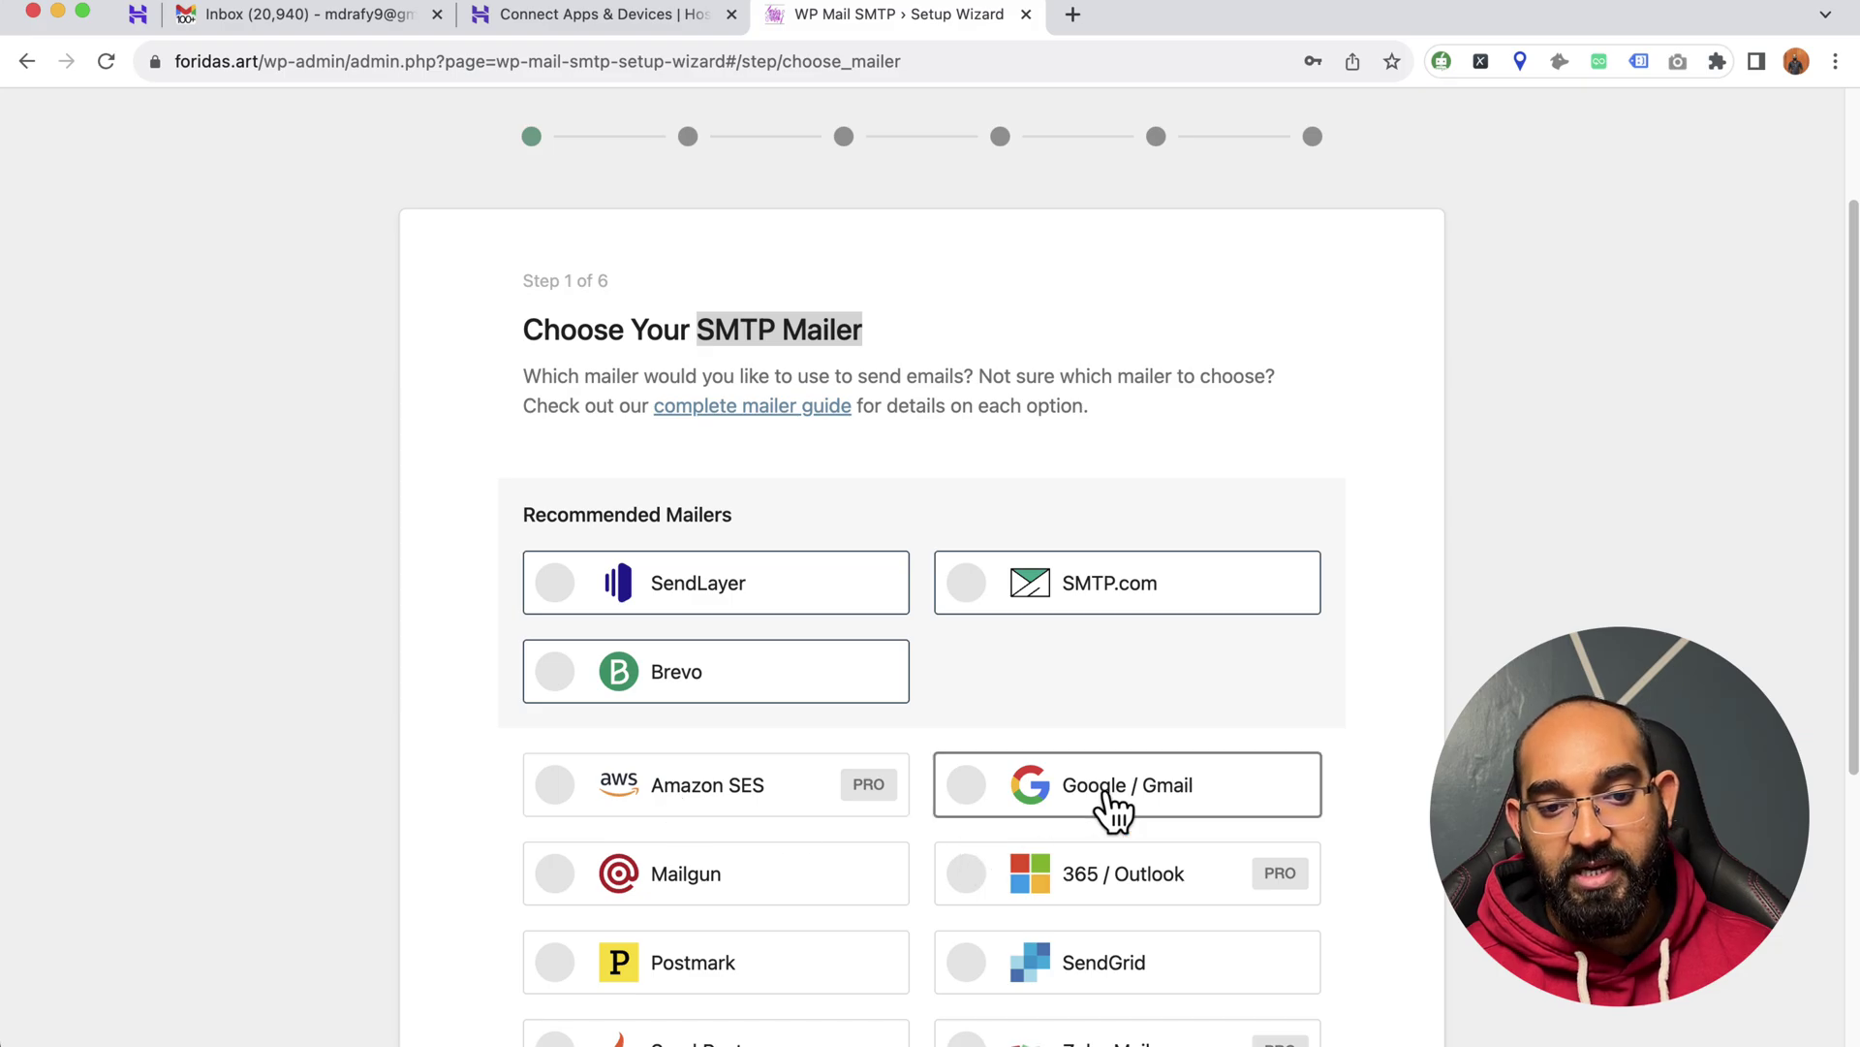
pyautogui.scroll(-3, 731, 727)
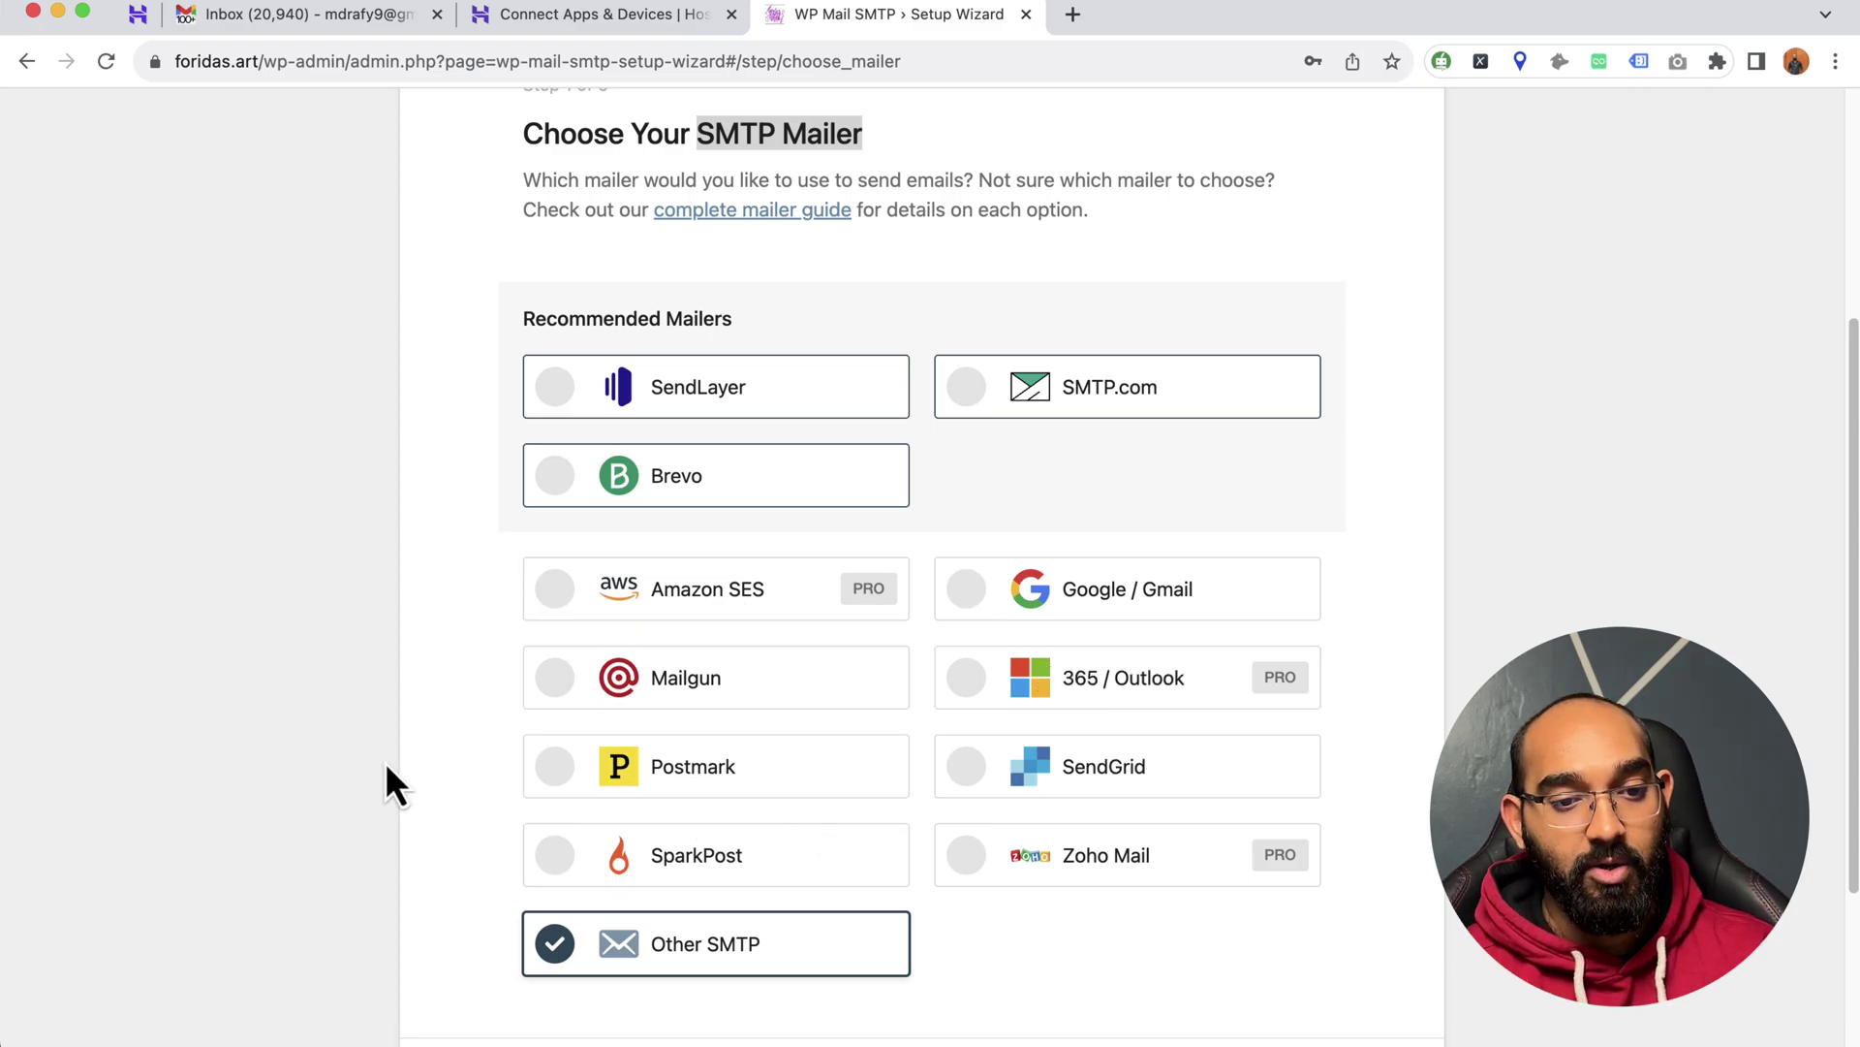
pyautogui.scroll(-1, 365, 845)
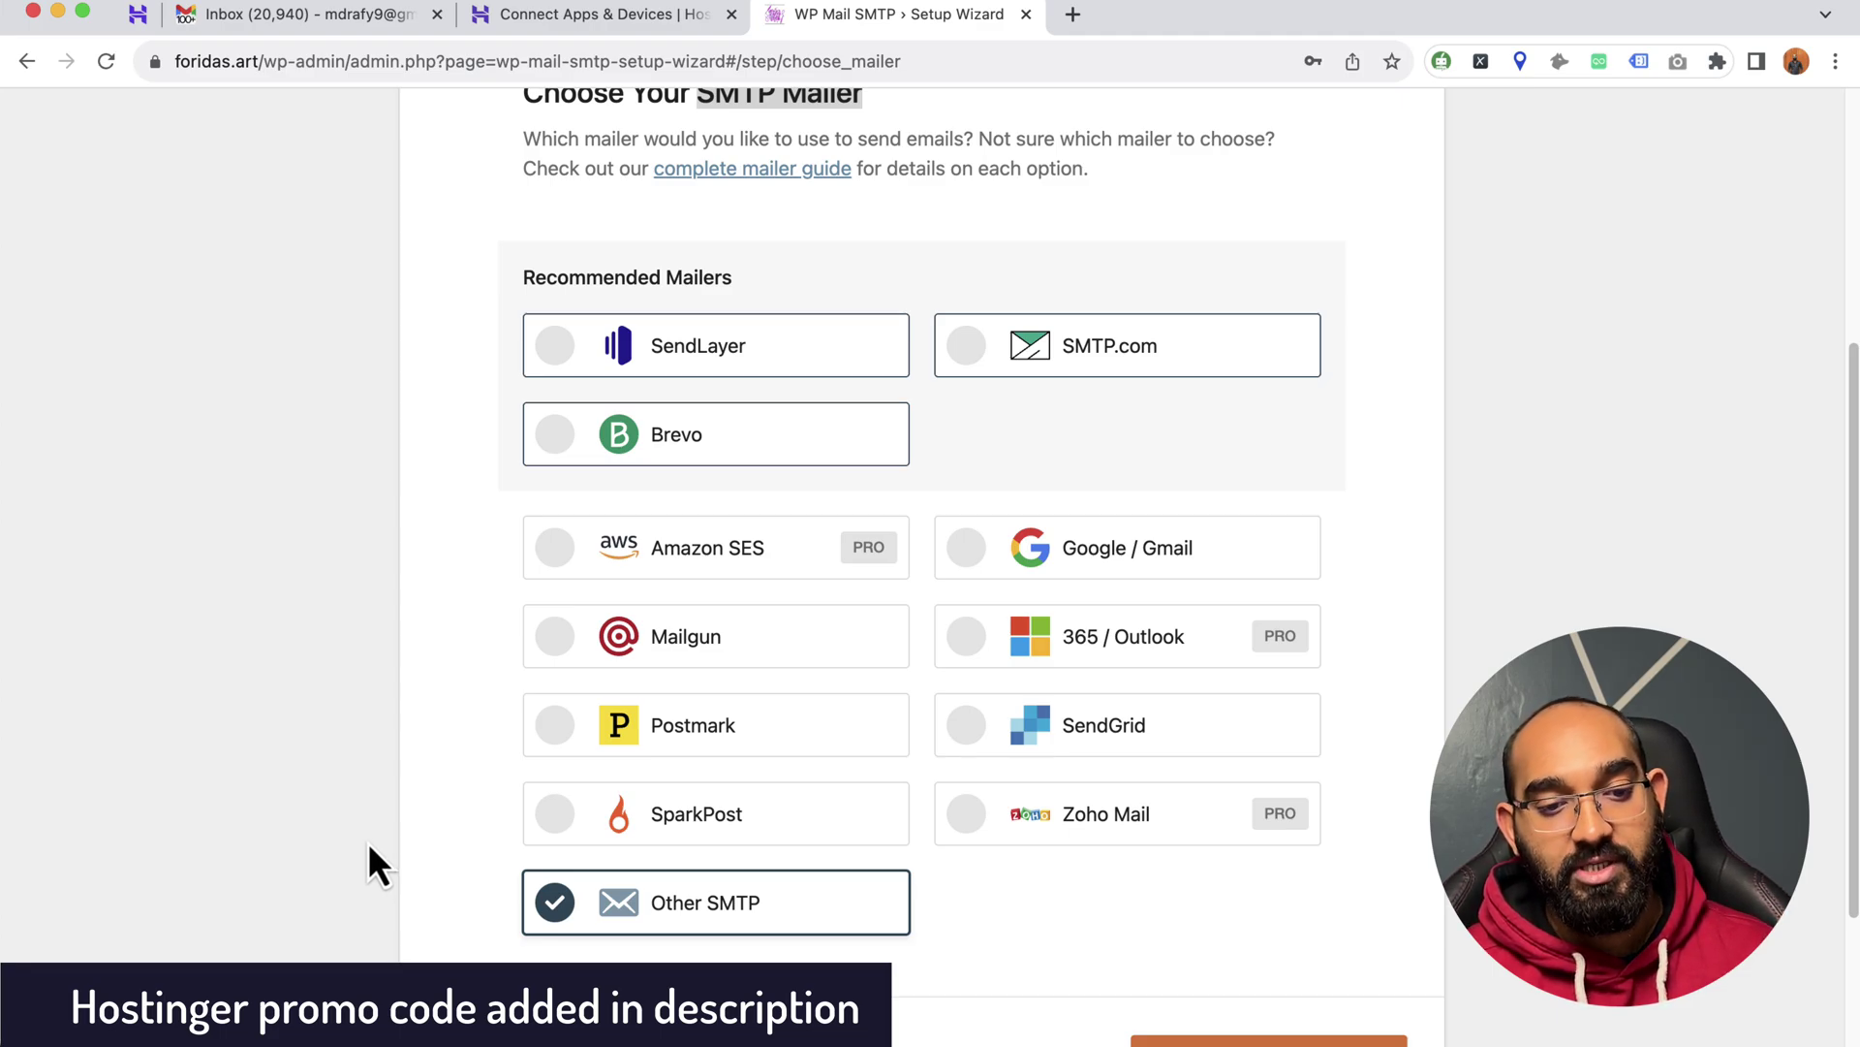
pyautogui.scroll(-1, 369, 843)
pyautogui.scroll(-1, 370, 841)
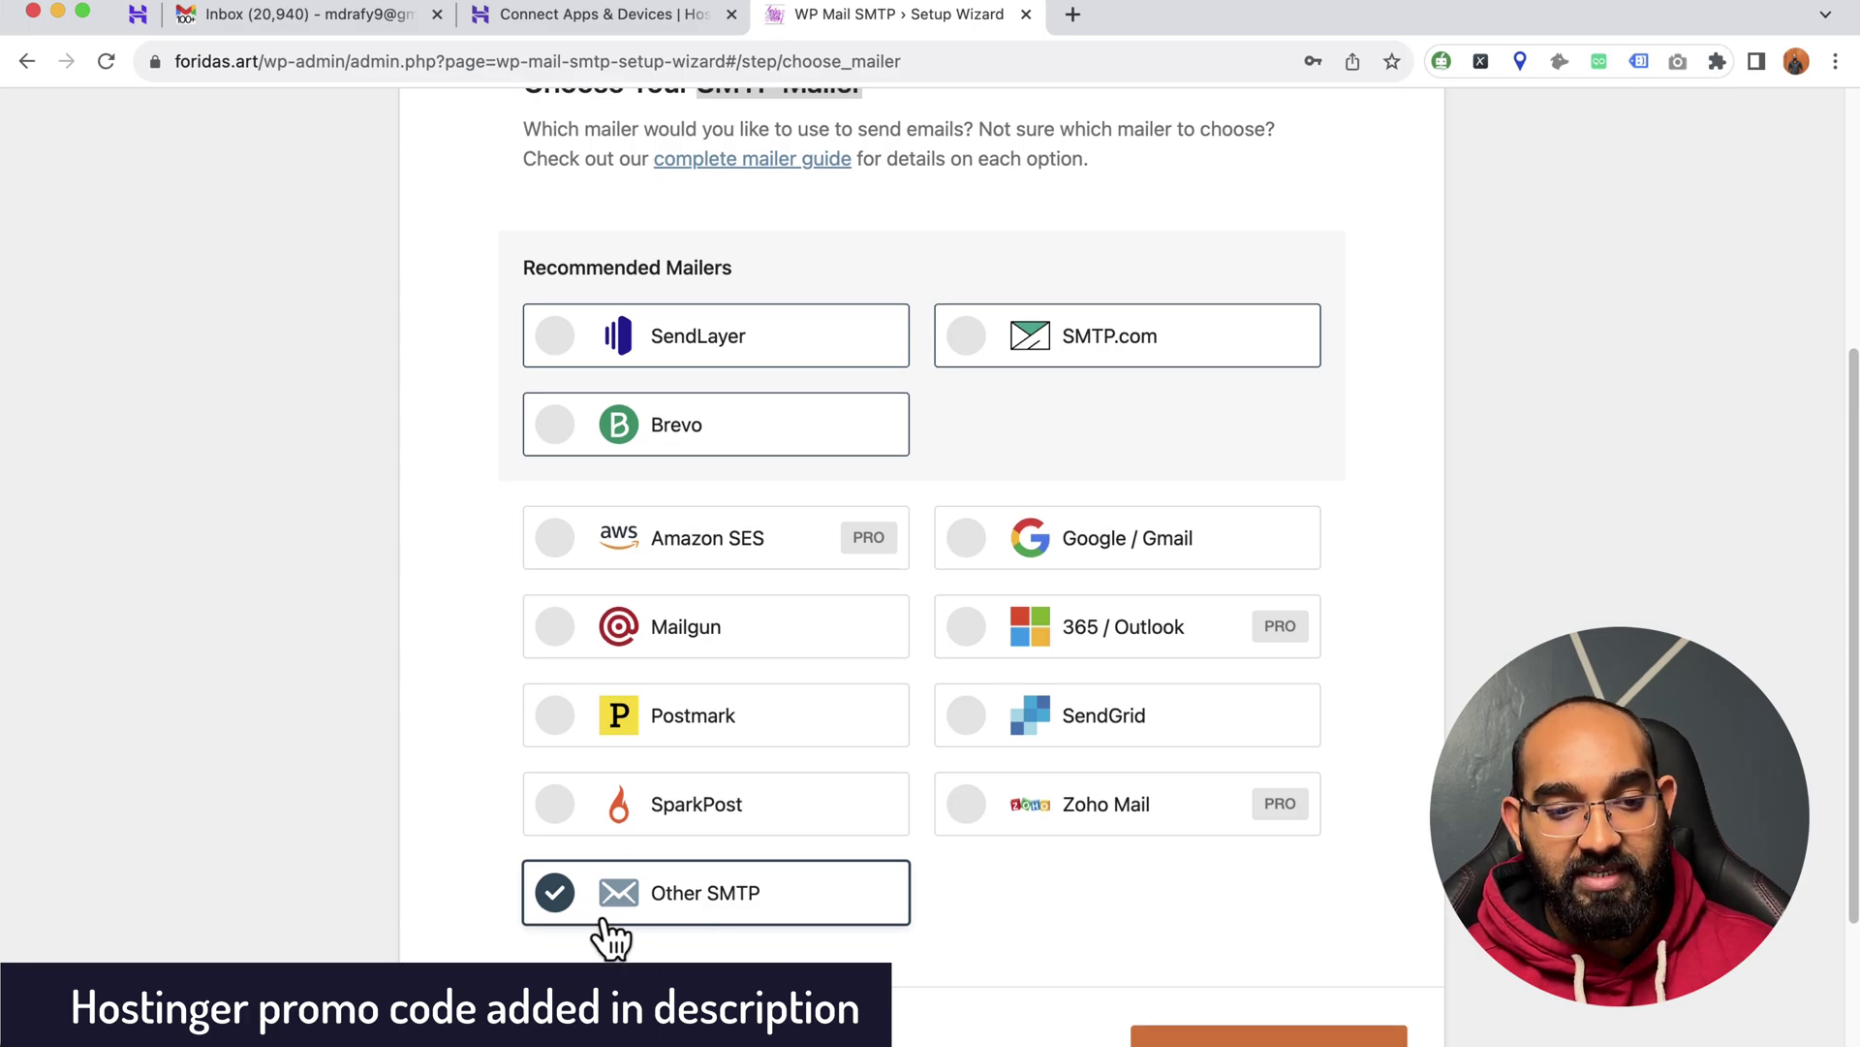
pyautogui.scroll(-3, 727, 921)
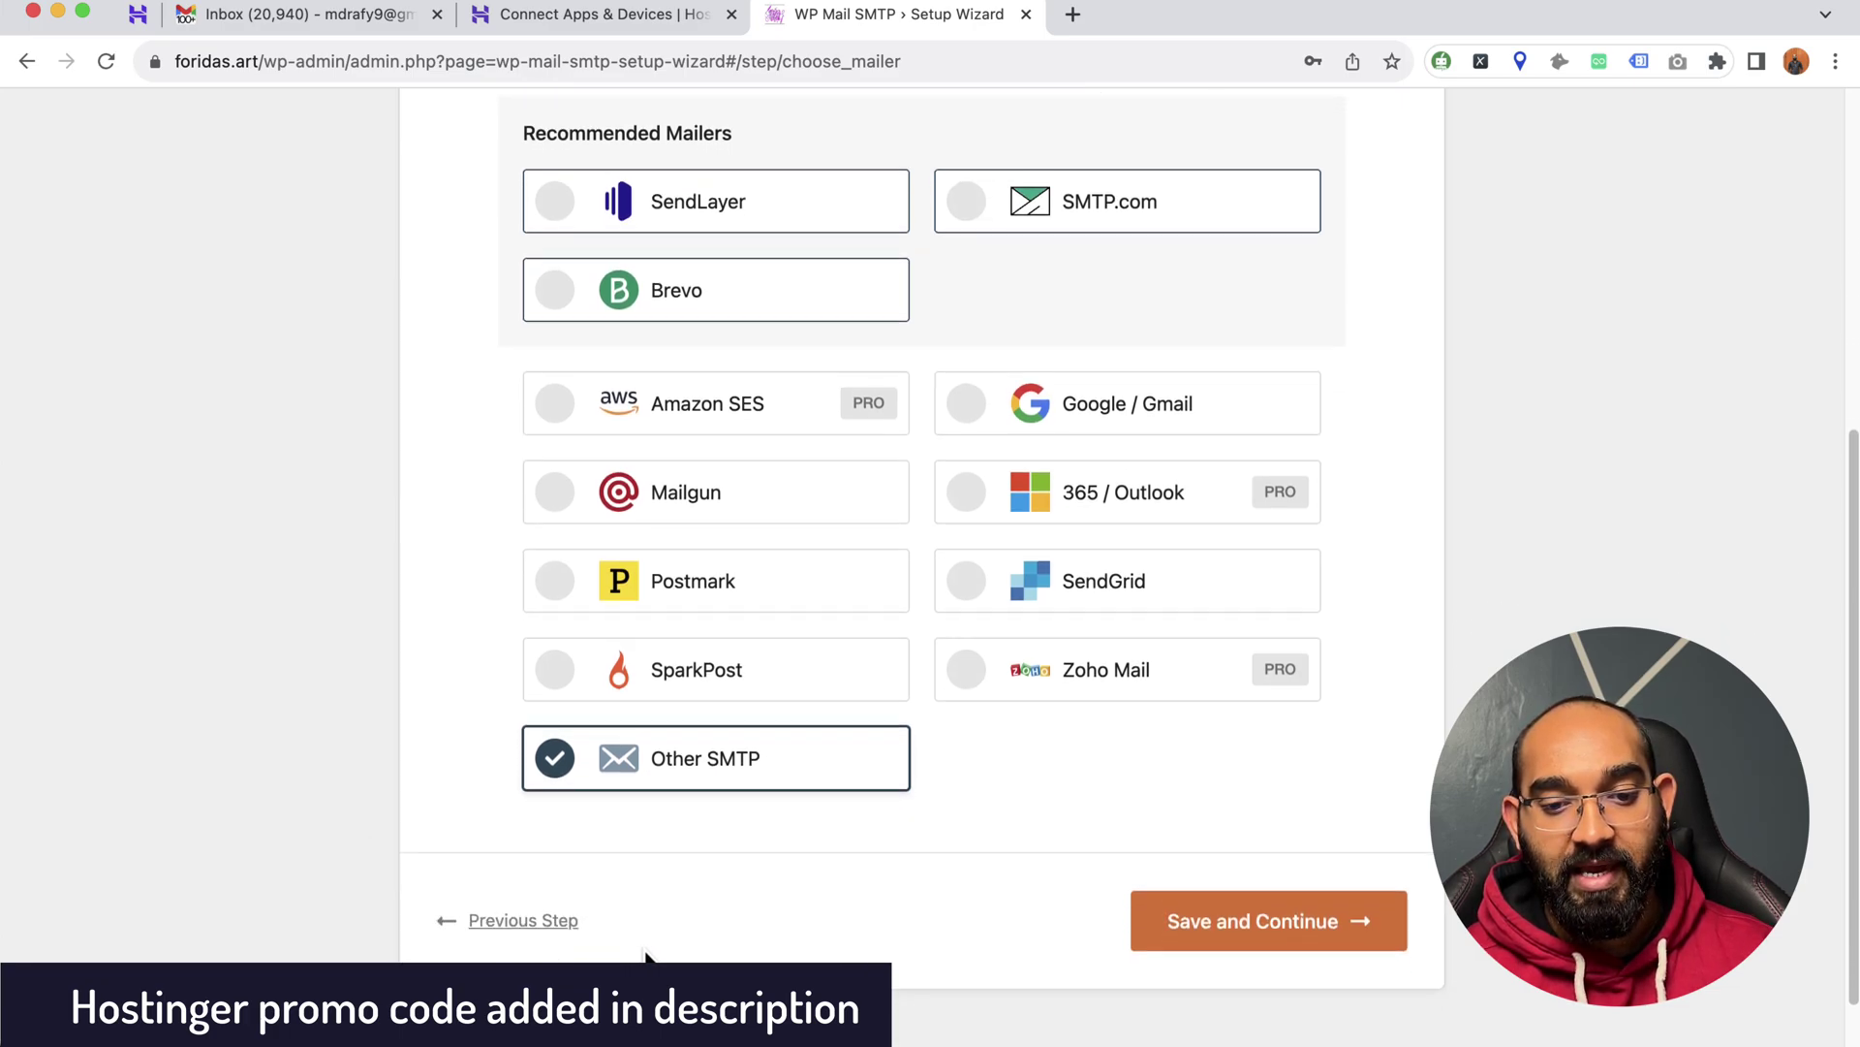
pyautogui.click(1284, 938)
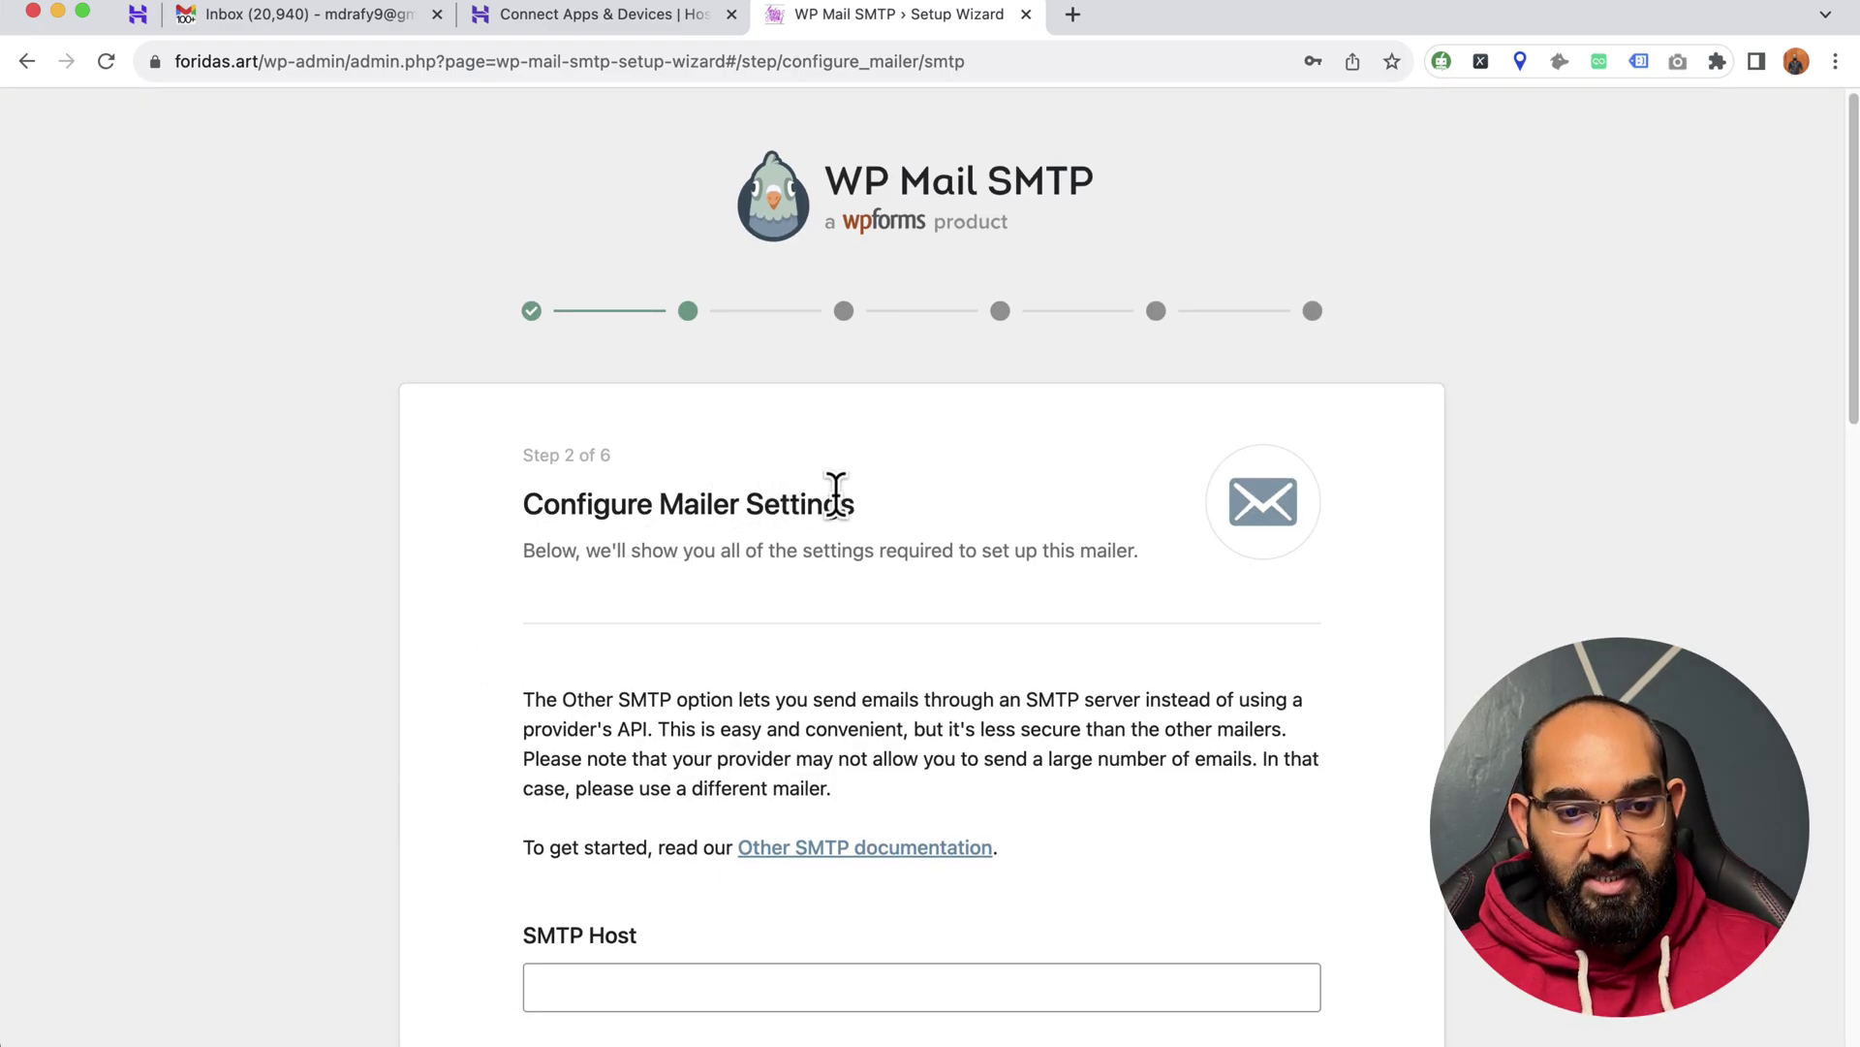
# - Scroll to SMTP Host, then view Hostinger's Connect Apps & Devices manual configuration table
pyautogui.scroll(-5, 837, 495)
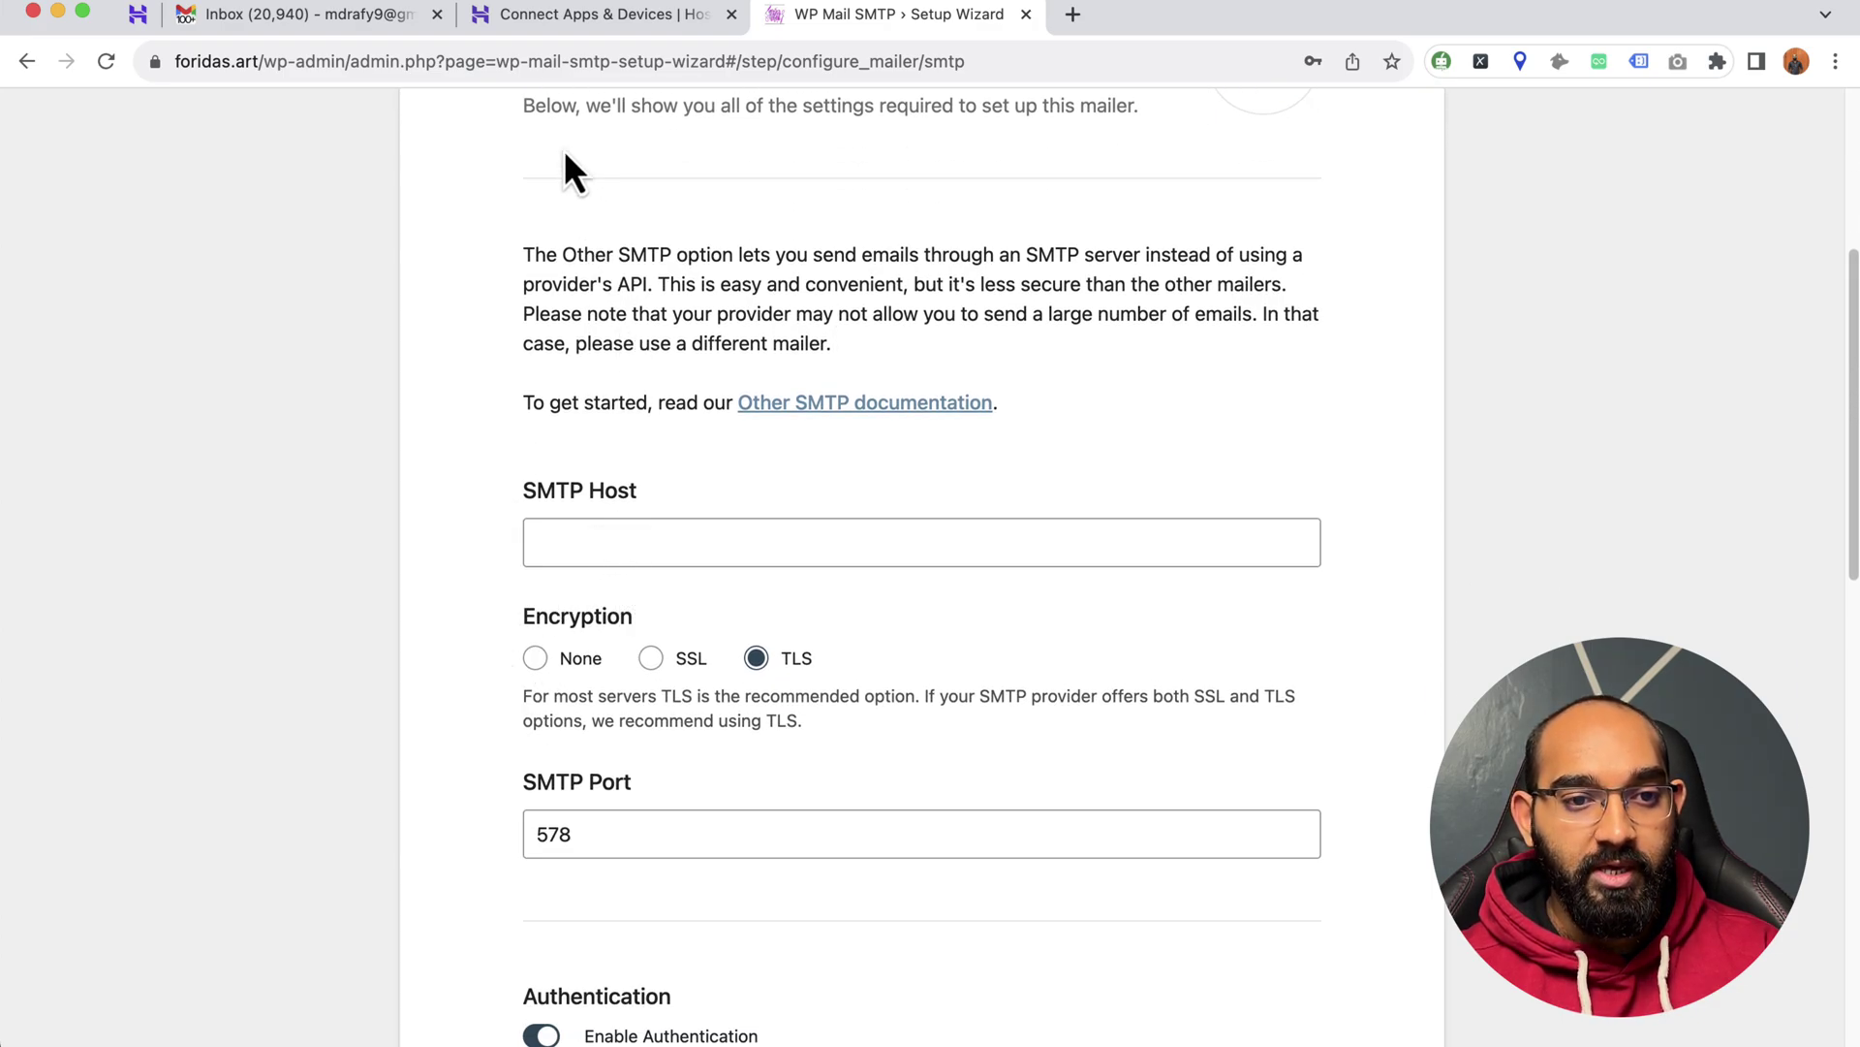
pyautogui.click(555, 15)
pyautogui.scroll(-5, 480, 620)
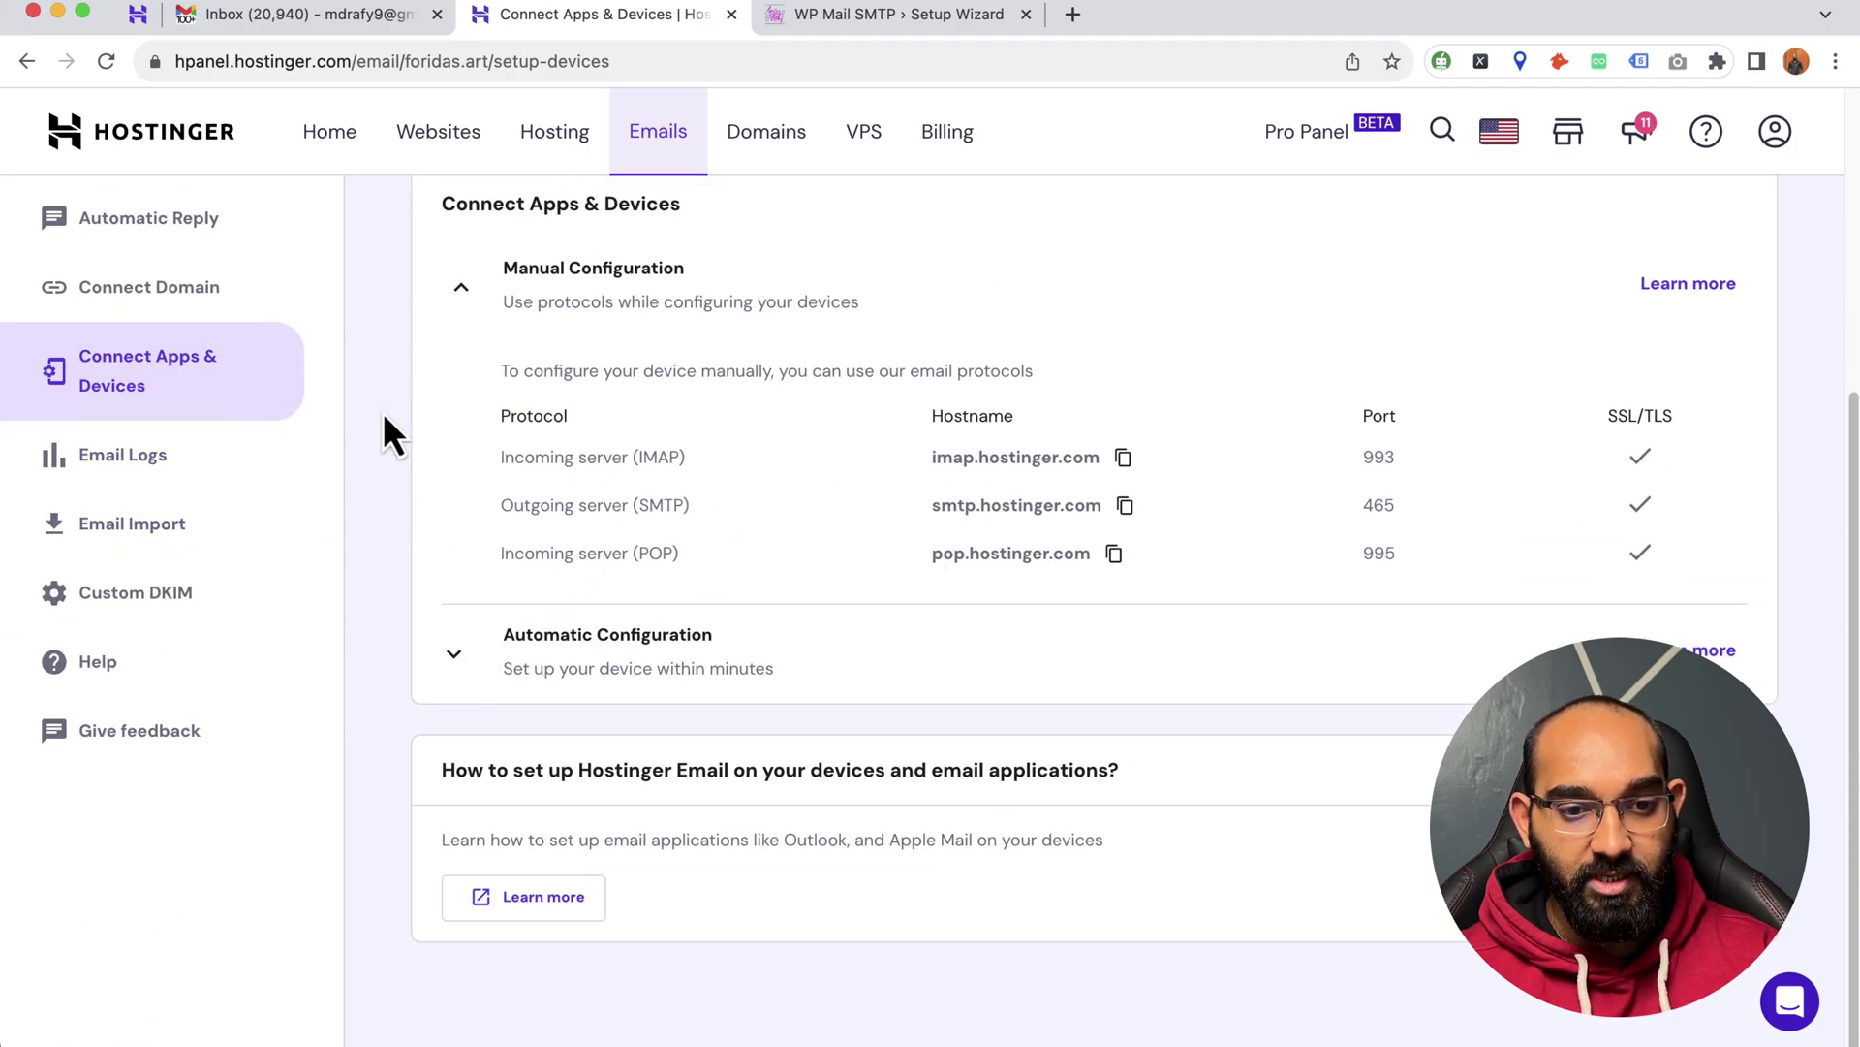
# - Copy smtp.hostinger.com from Hostinger and paste it into the SMTP Host field
pyautogui.moveTo(932, 504); pyautogui.dragTo(1116, 514)
pyautogui.click(1122, 509)
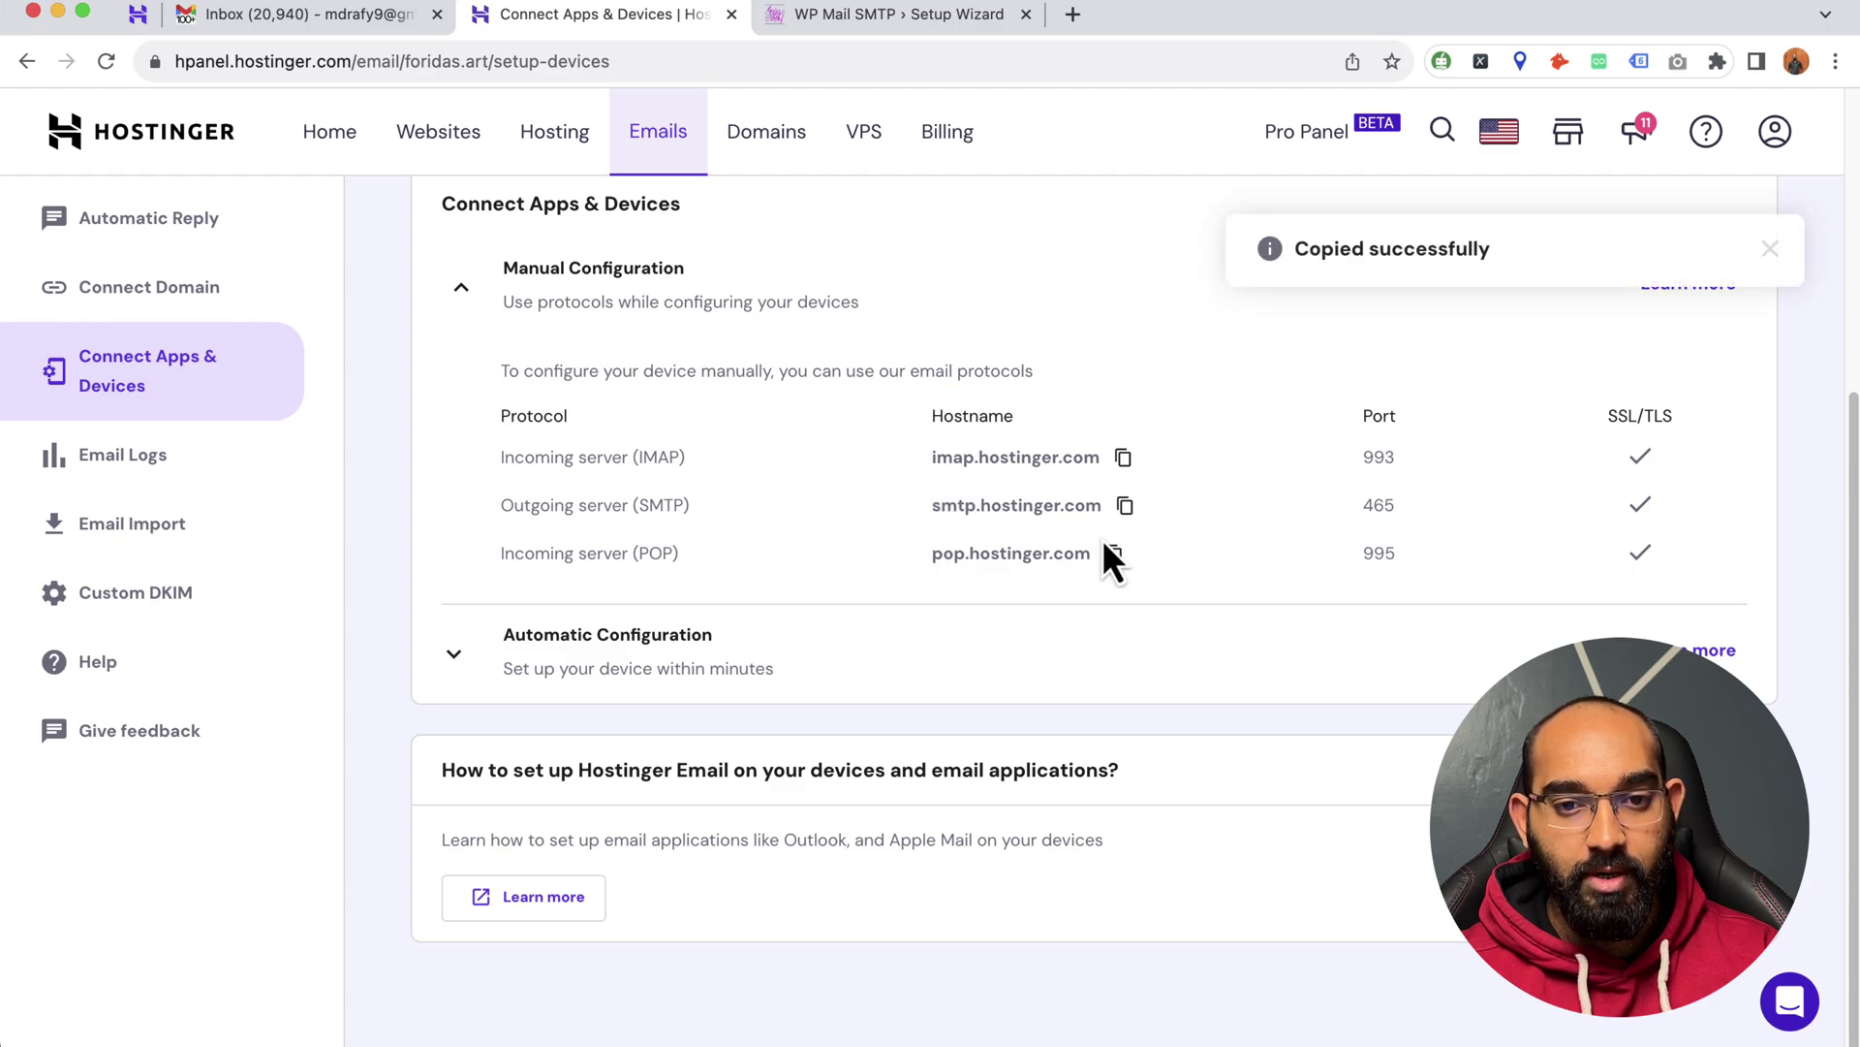
pyautogui.click(861, 27)
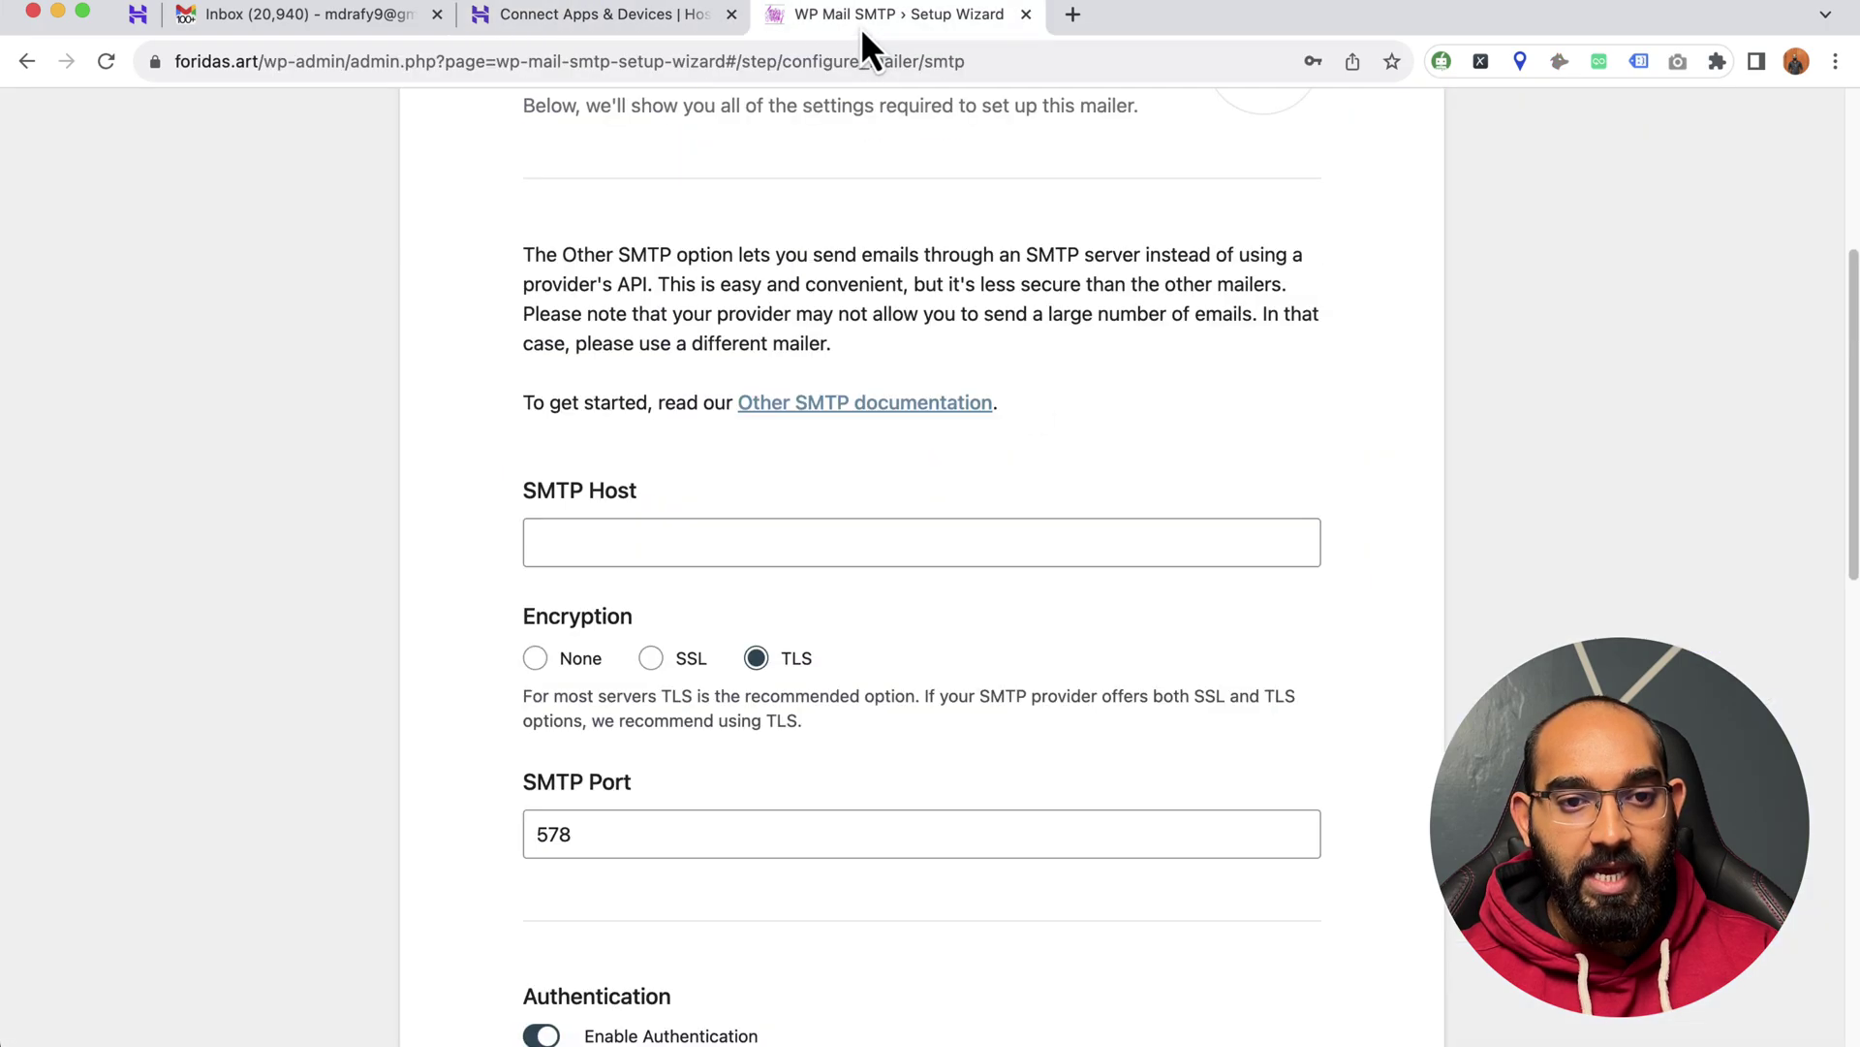
pyautogui.click(774, 550)
pyautogui.press('super+v')
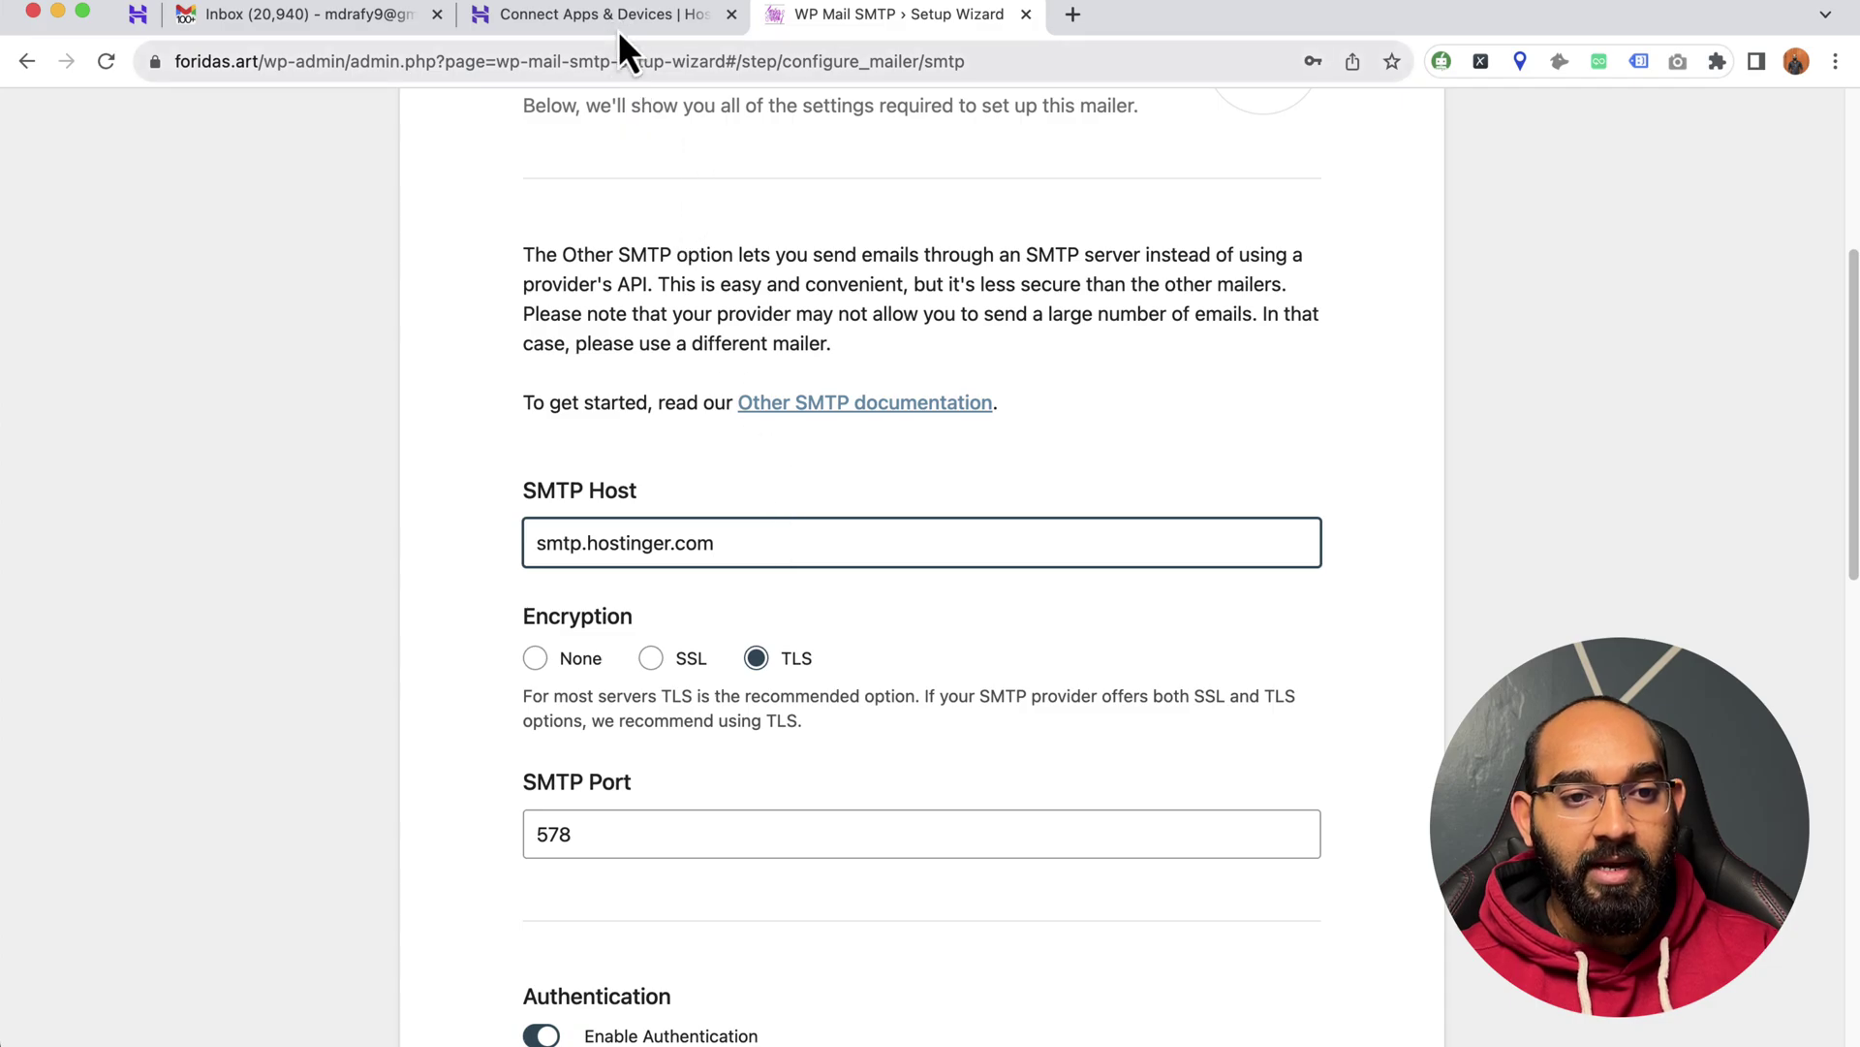
# - Copy outgoing port 465 from Hostinger and set Encryption to SSL
pyautogui.click(618, 15)
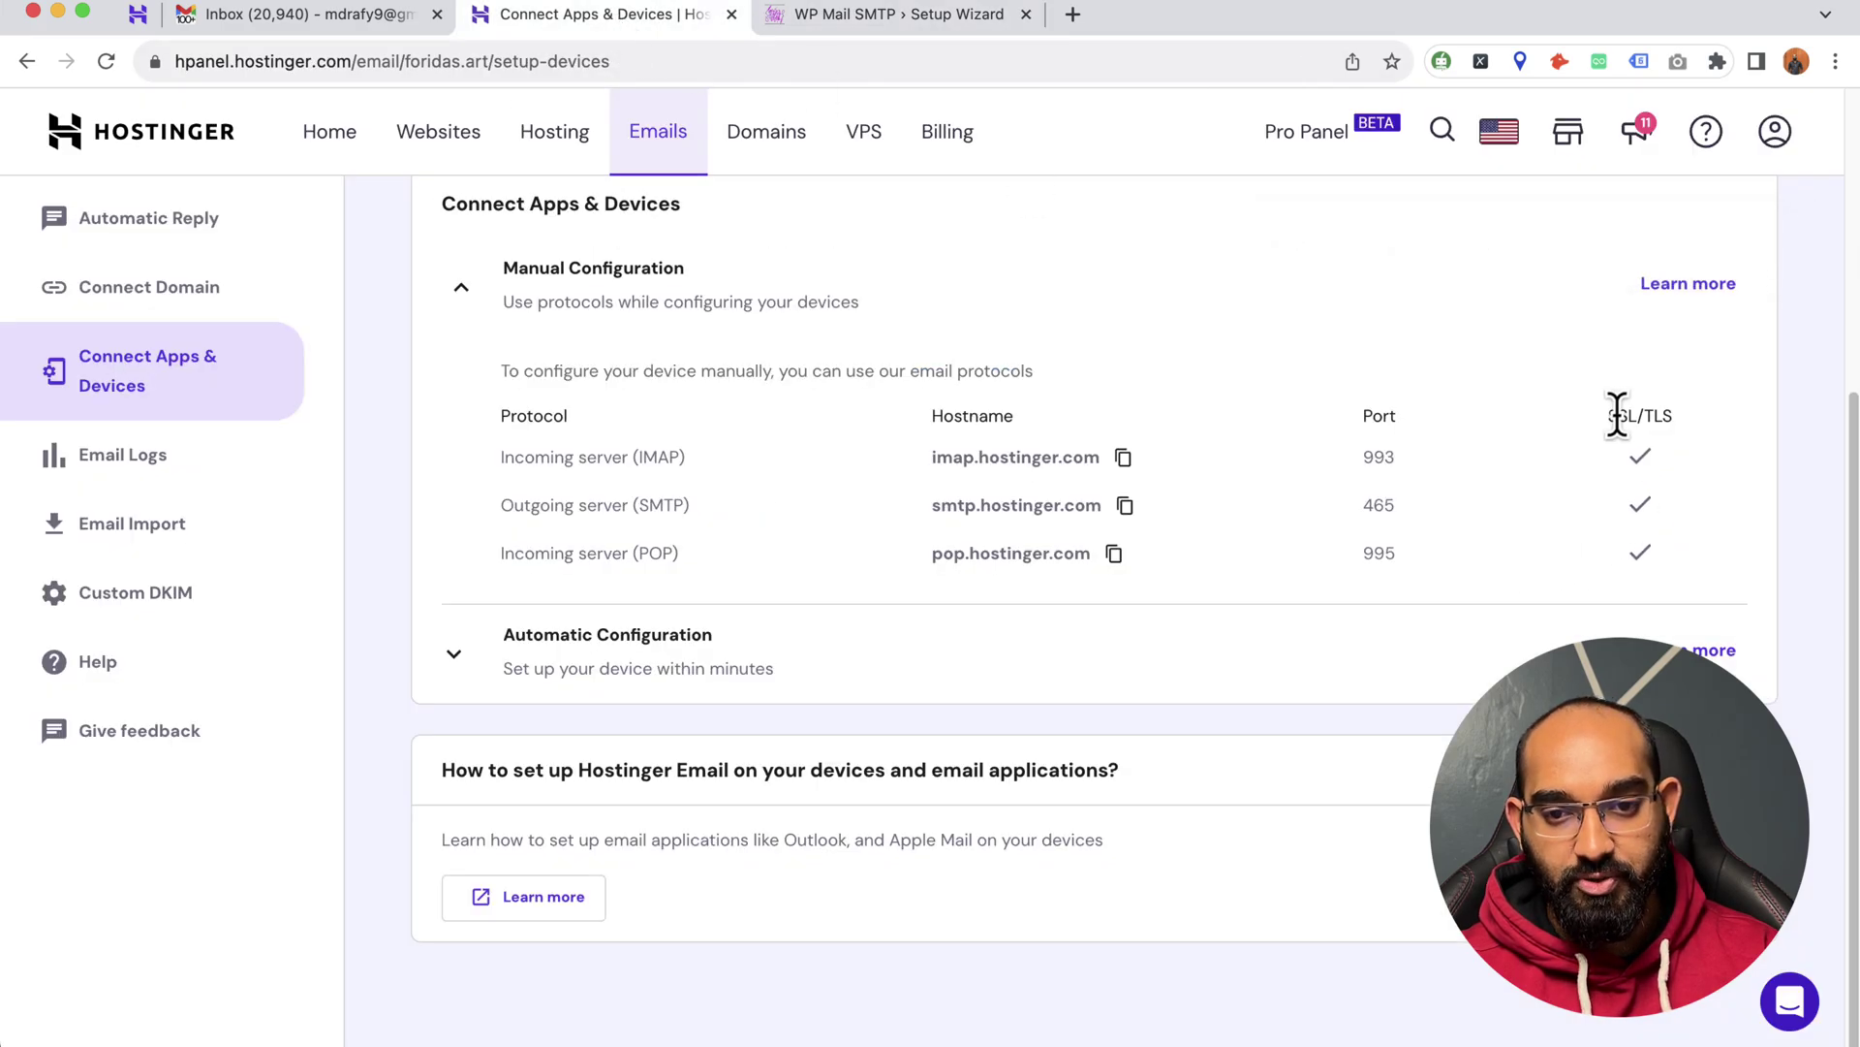
pyautogui.moveTo(1617, 415); pyautogui.dragTo(1671, 414)
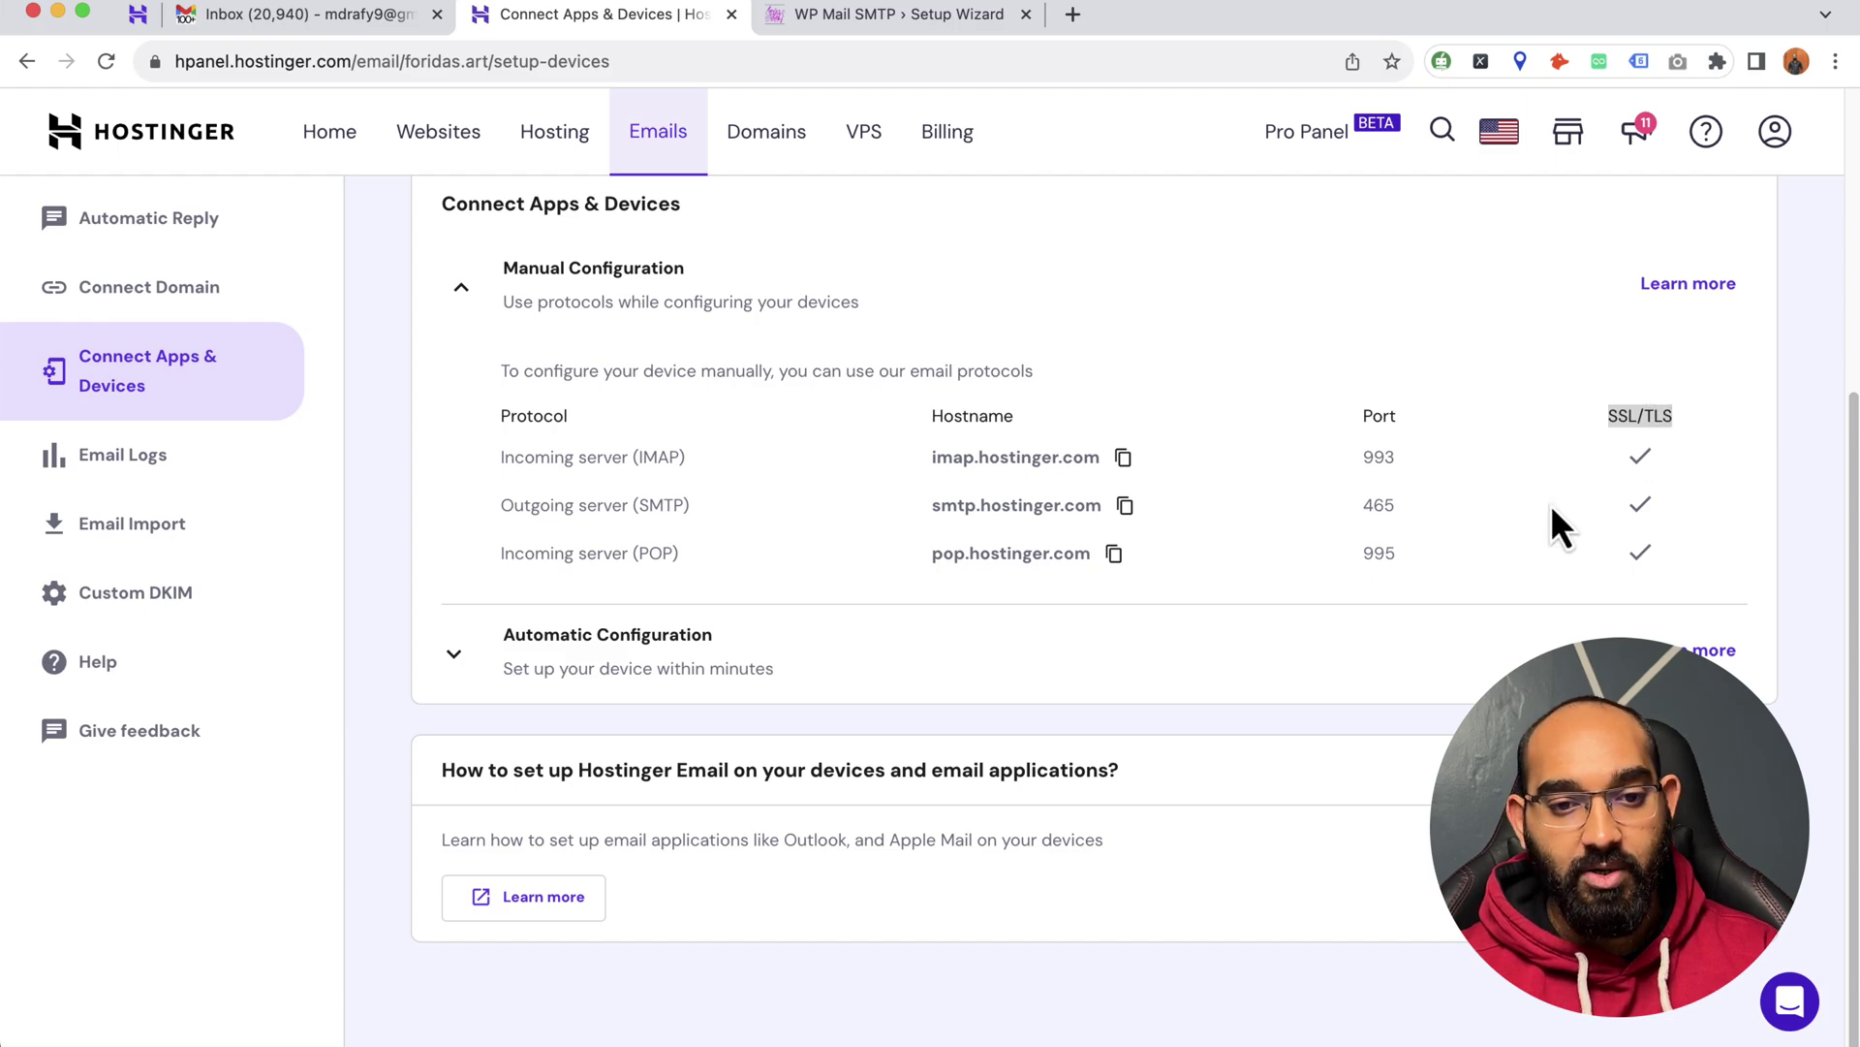
pyautogui.doubleClick(1366, 506)
pyautogui.rightClick(1380, 504)
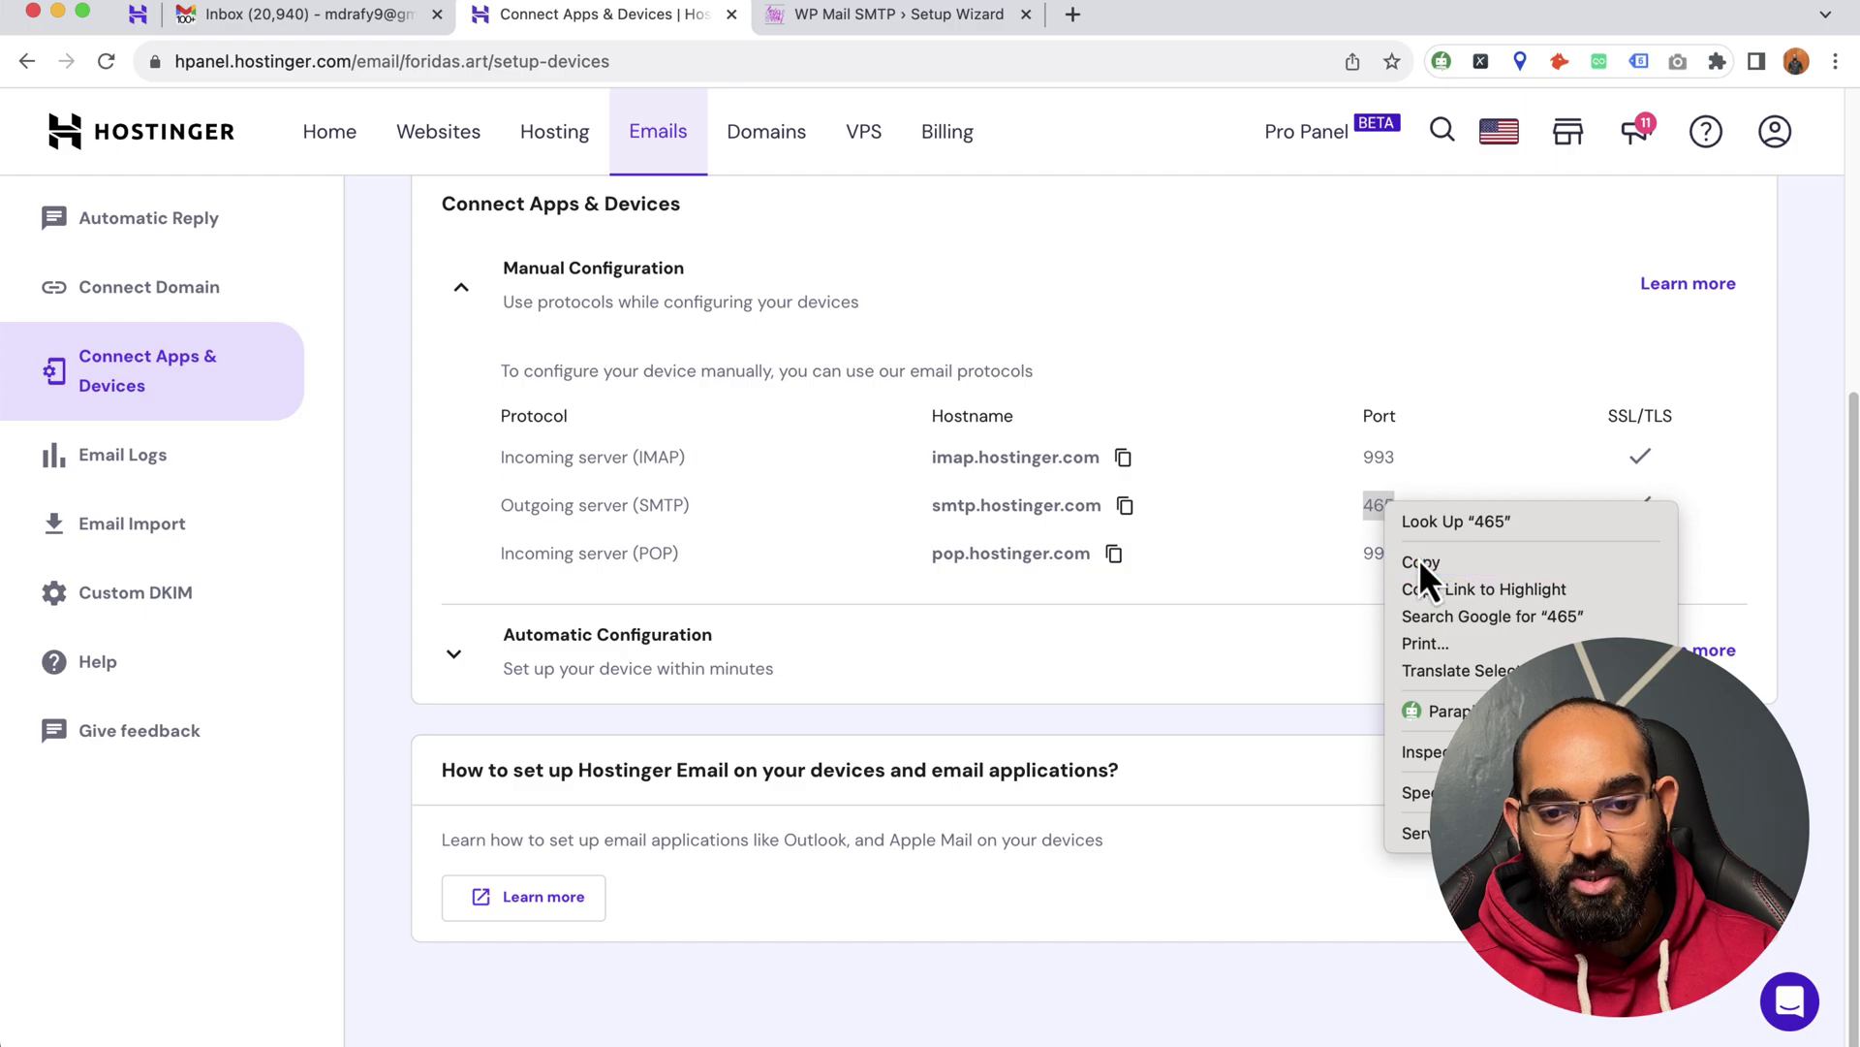
pyautogui.click(1420, 564)
pyautogui.click(823, 22)
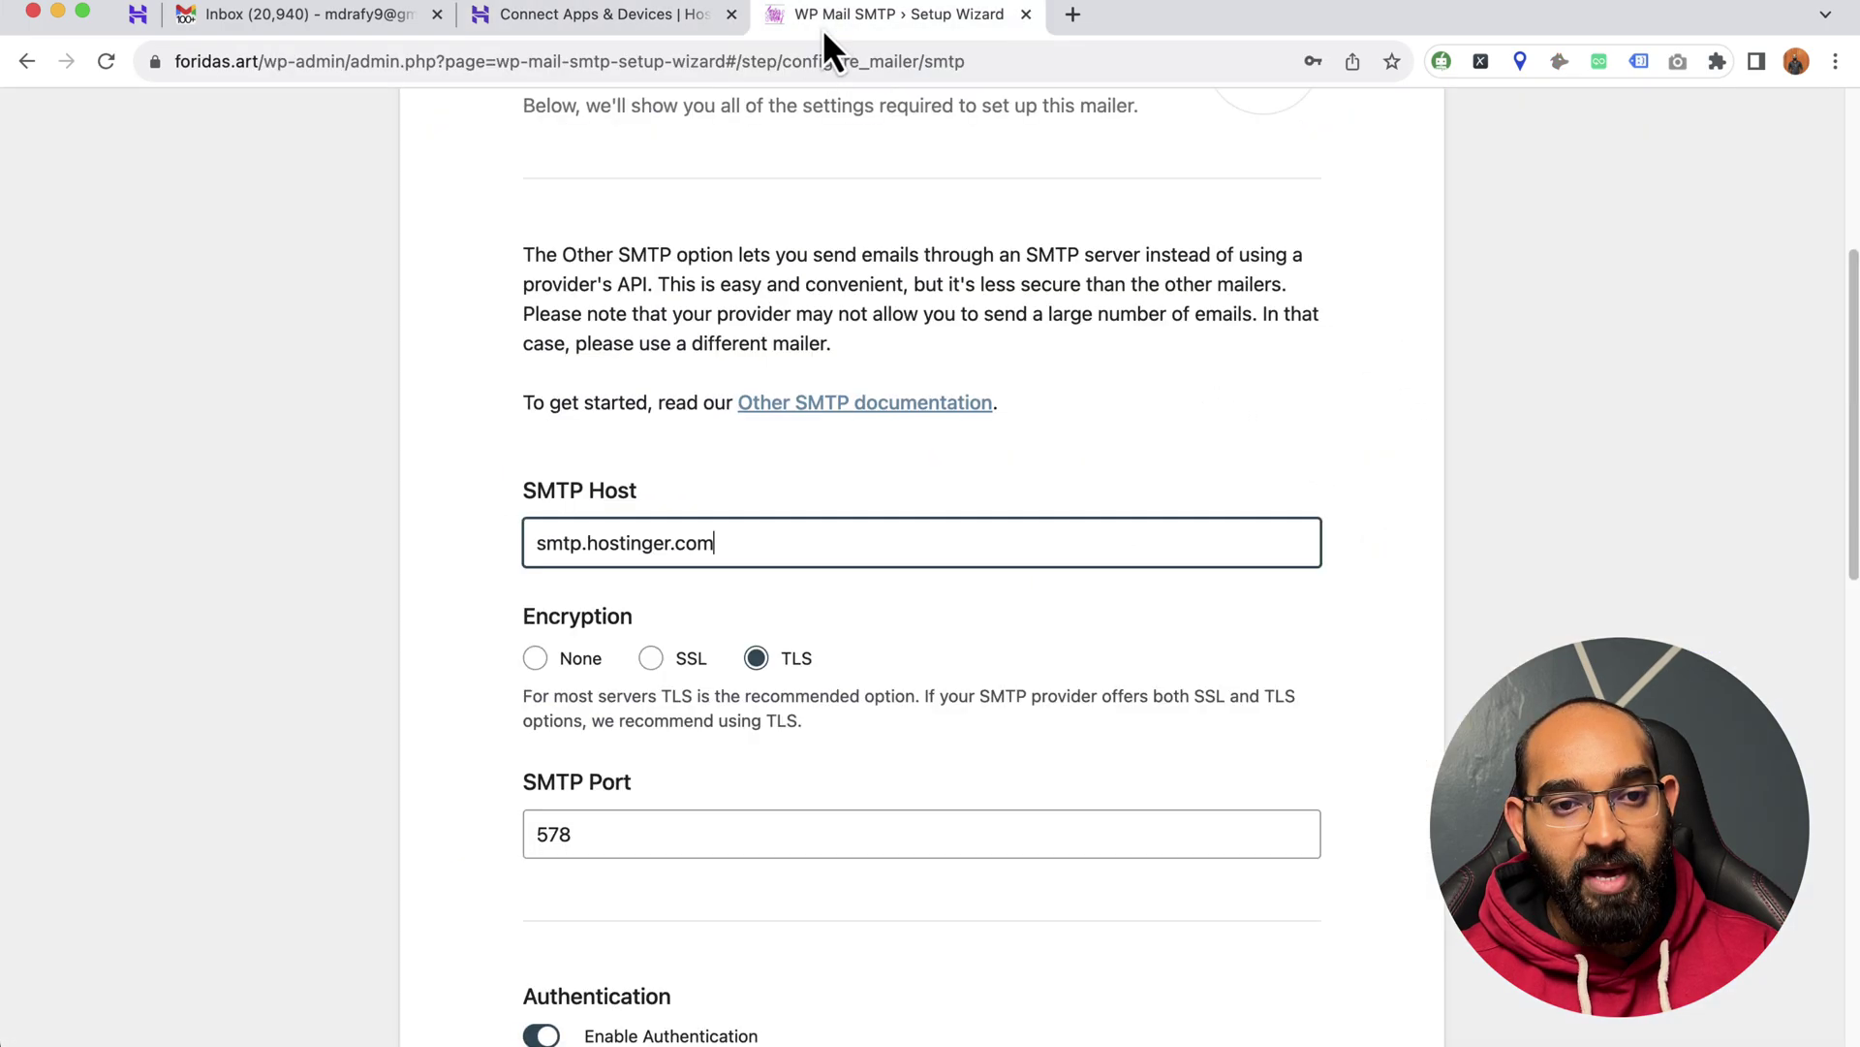
pyautogui.click(652, 659)
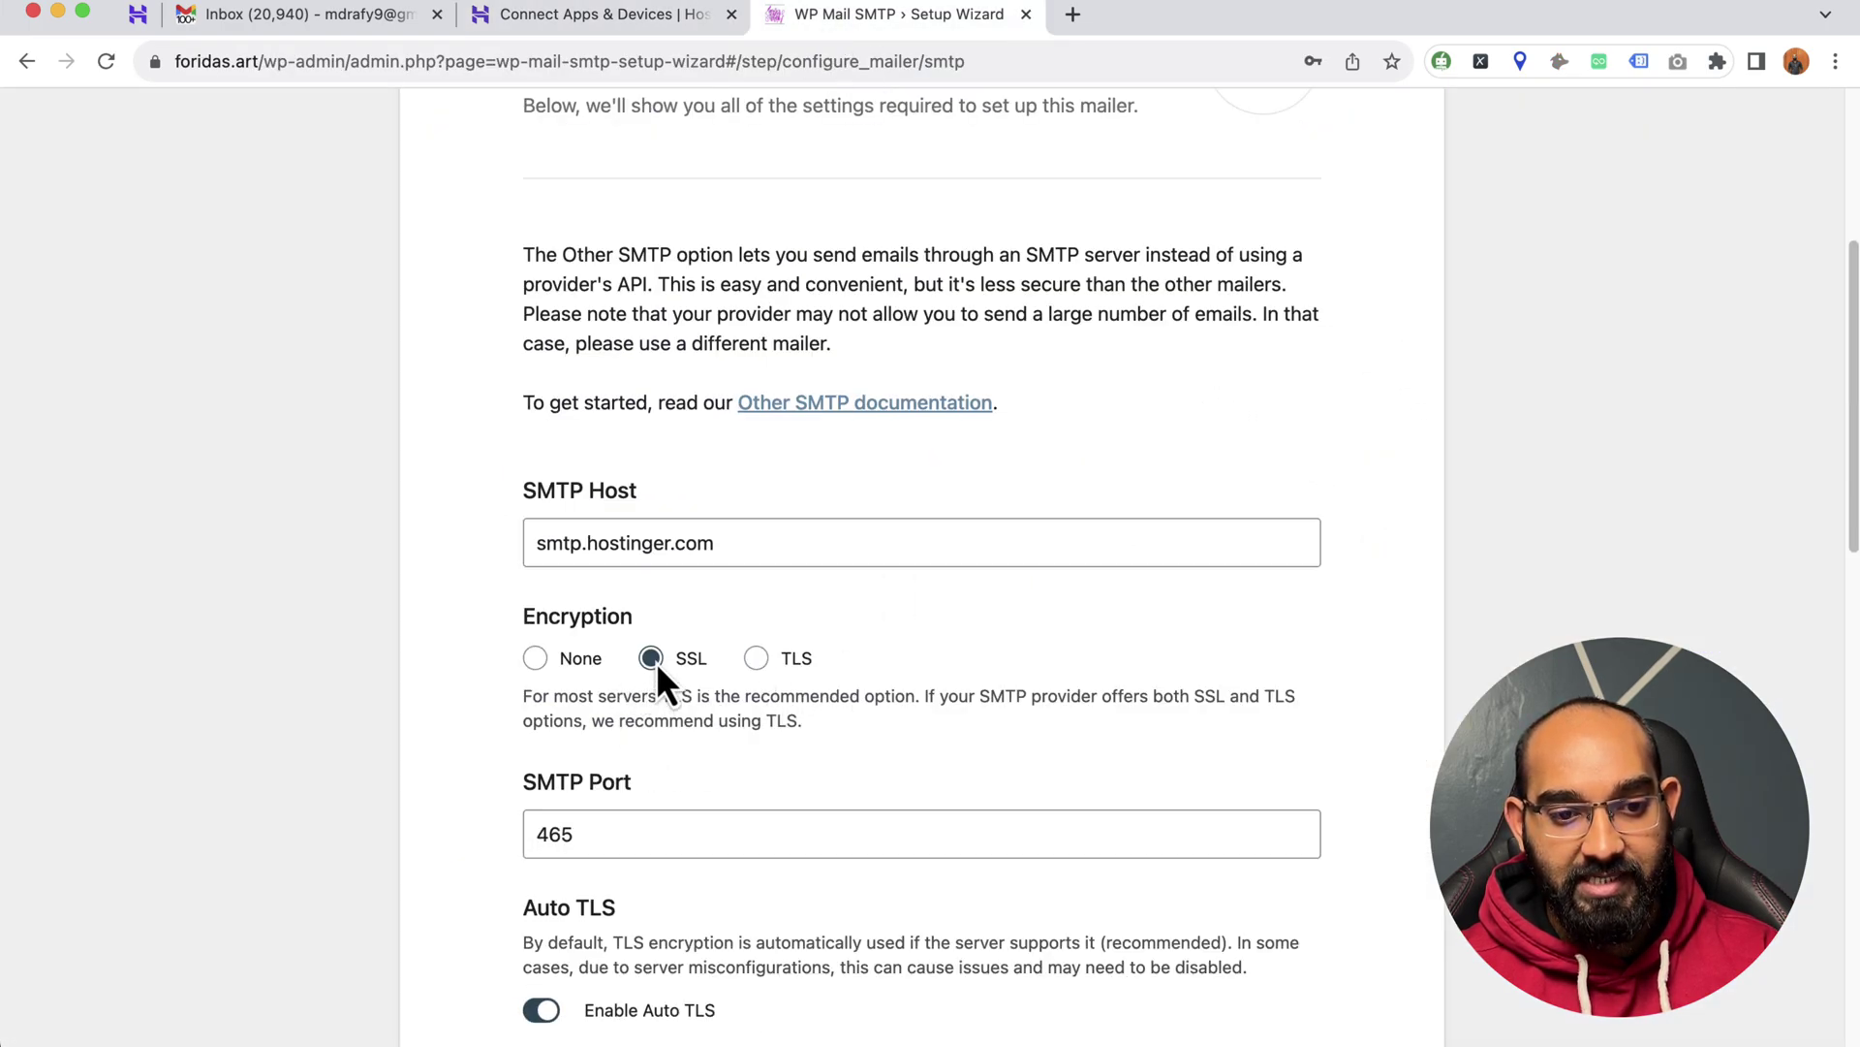
pyautogui.scroll(-1, 520, 661)
pyautogui.click(562, 787)
pyautogui.rightClick(562, 787)
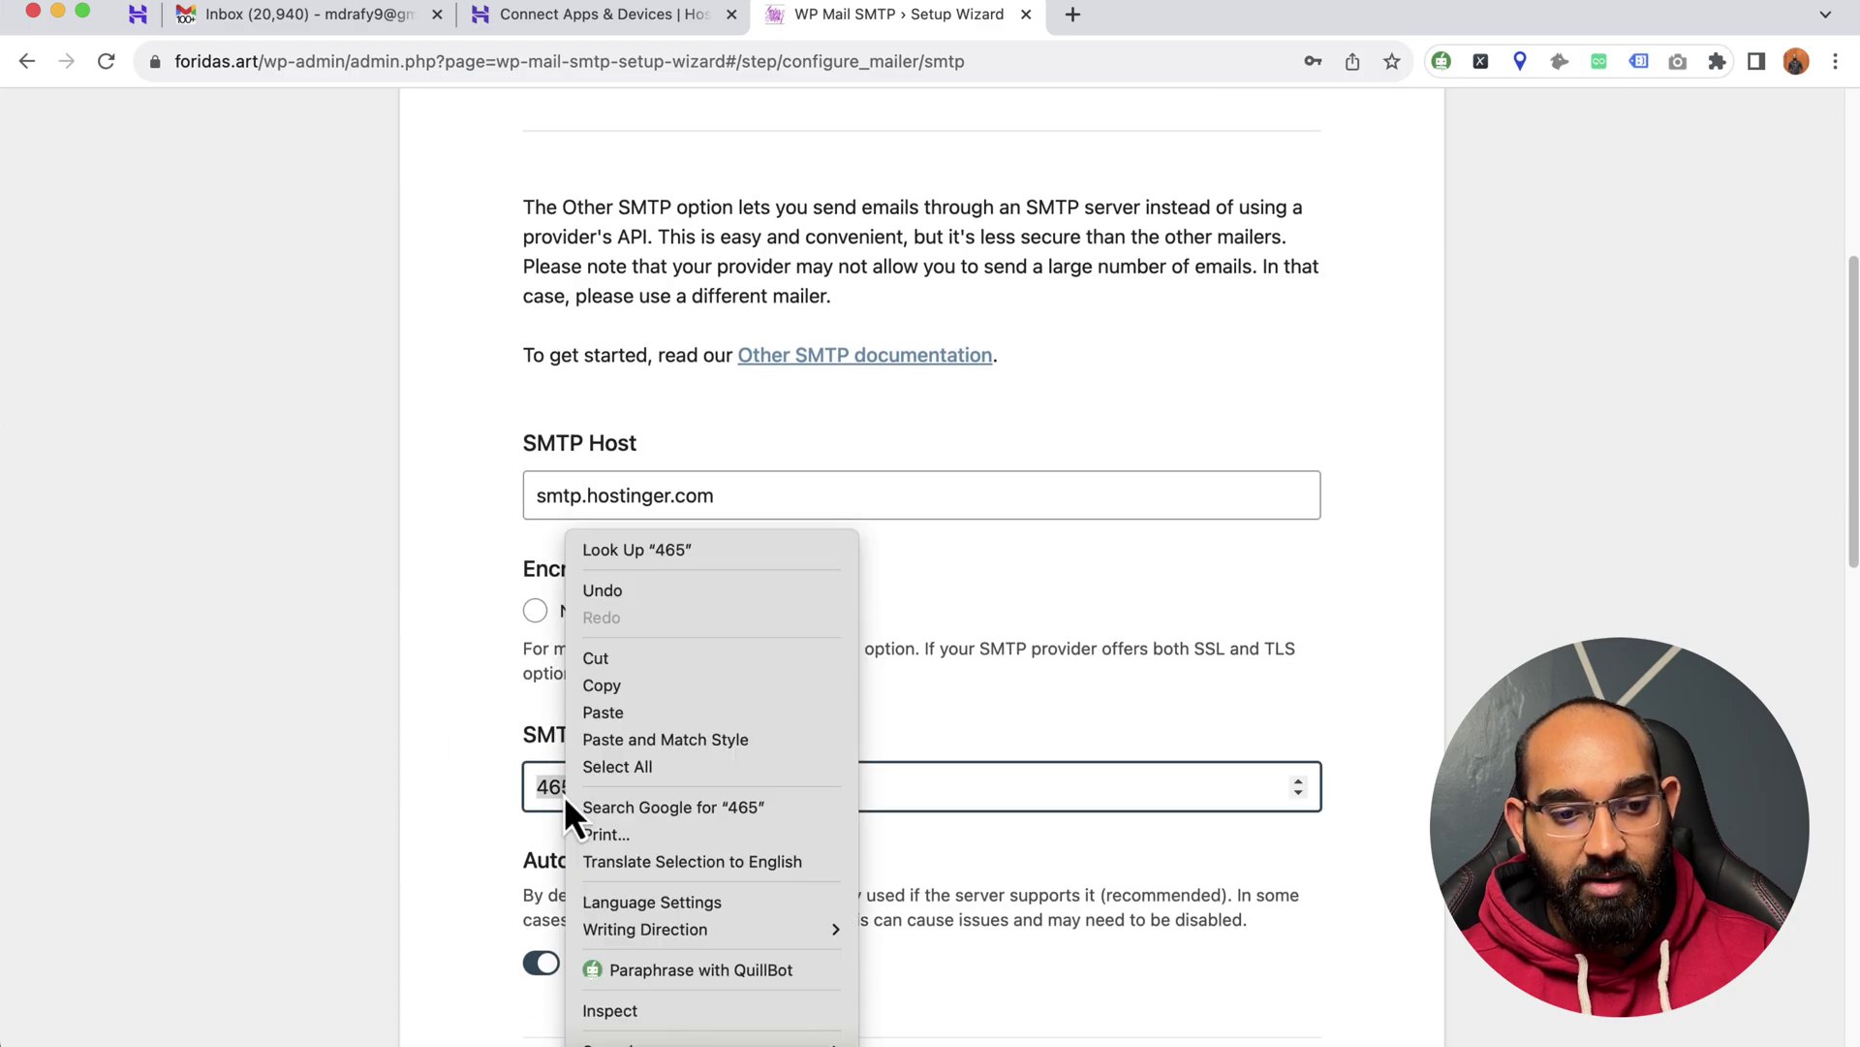
pyautogui.click(628, 711)
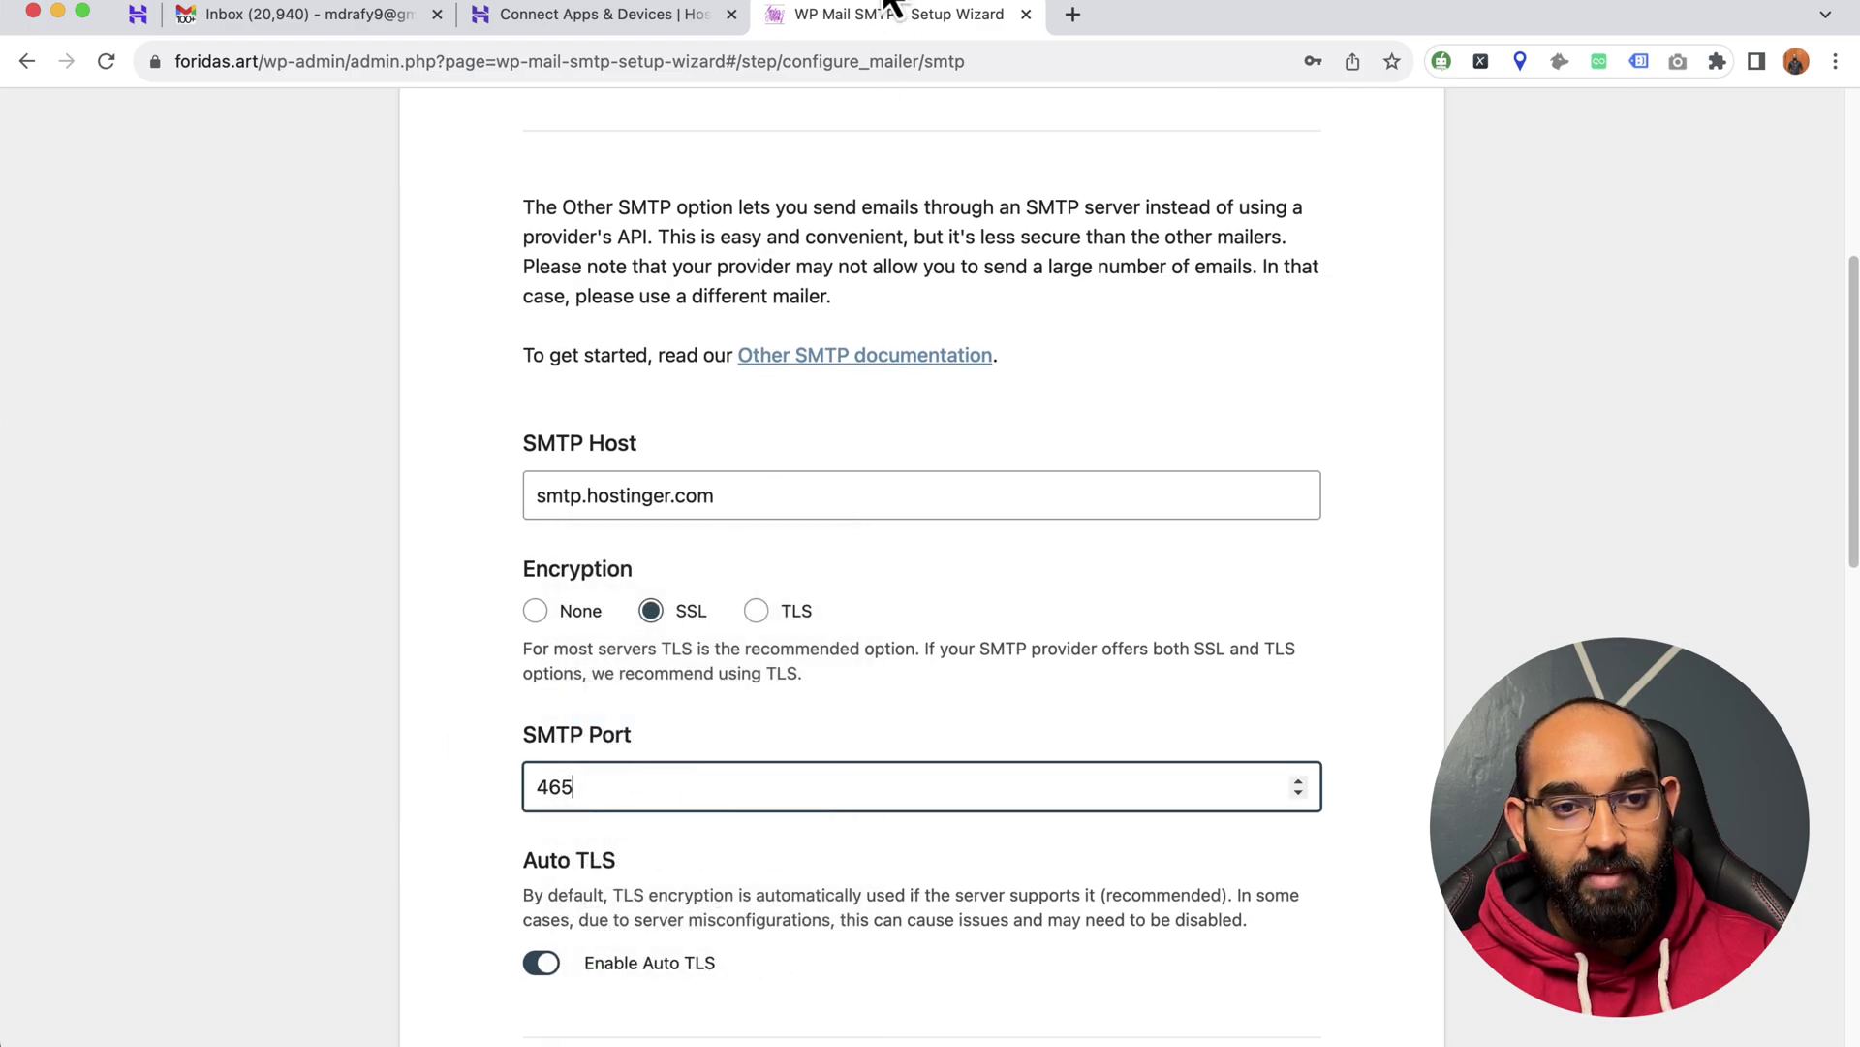
pyautogui.click(684, 14)
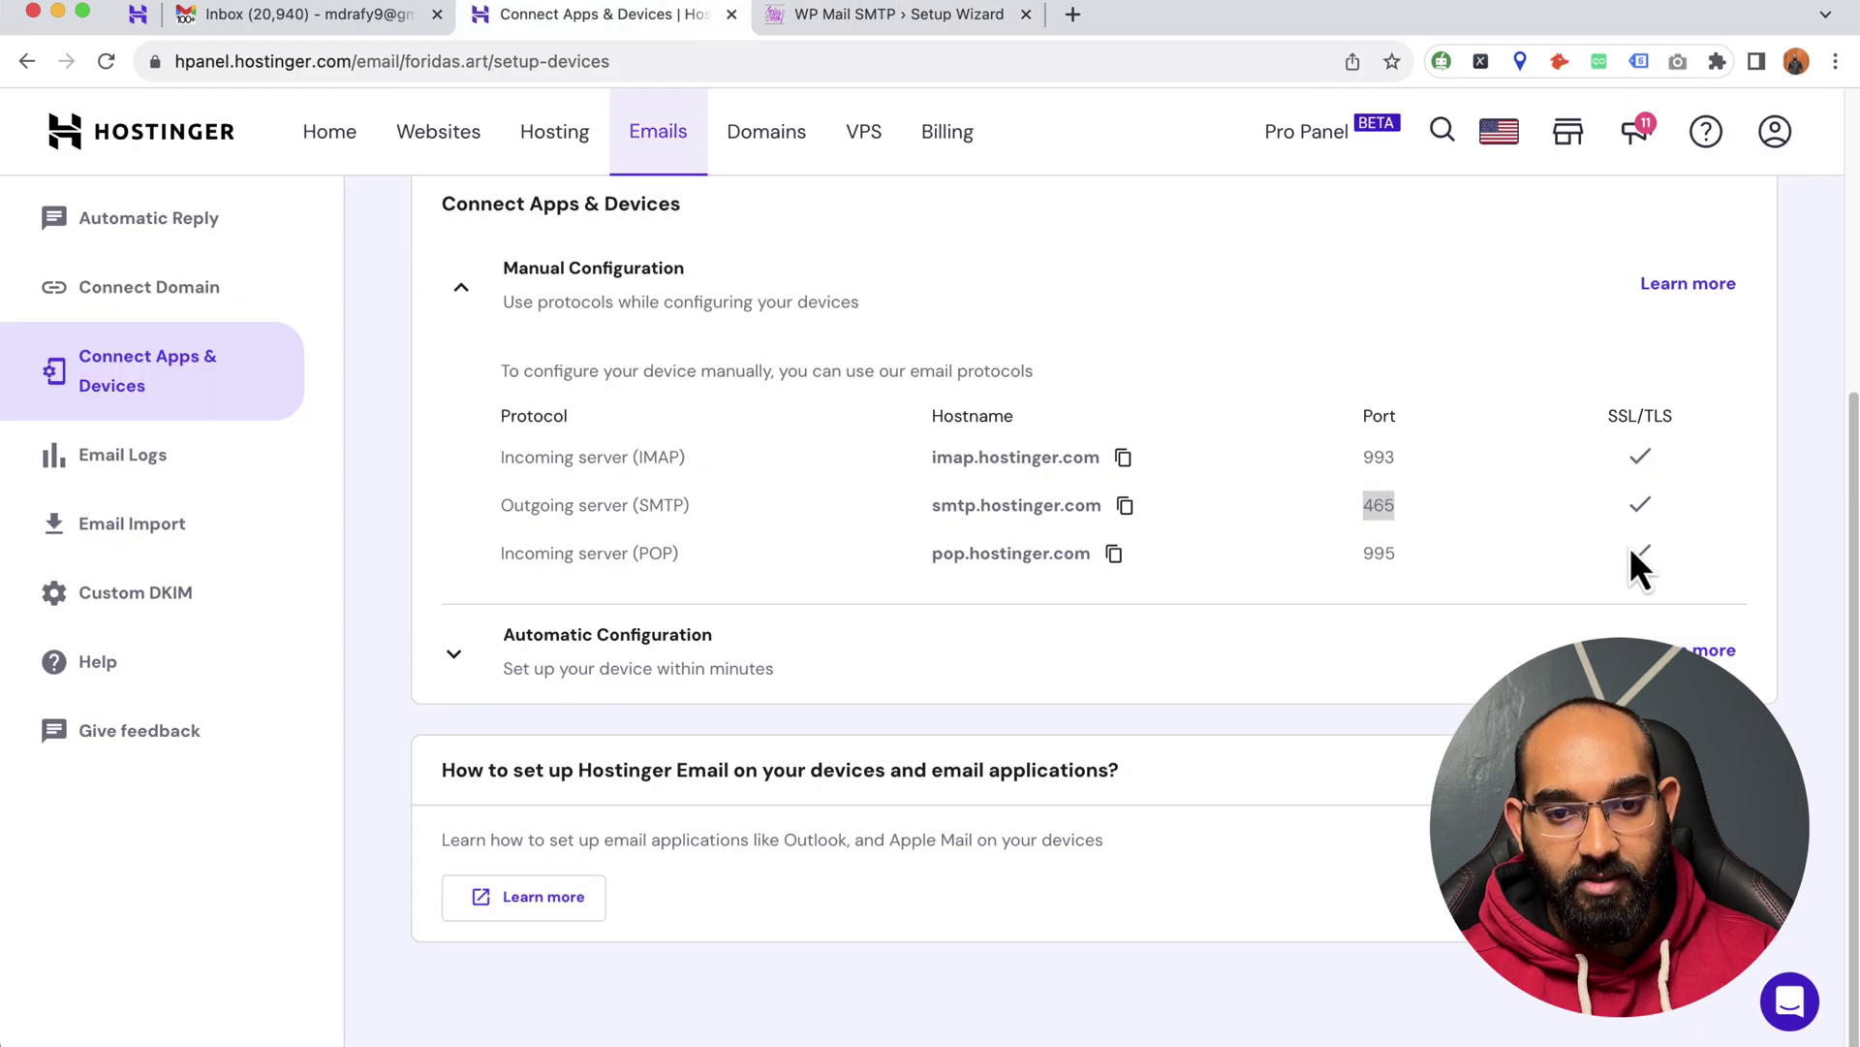
pyautogui.click(891, 31)
pyautogui.click(562, 785)
pyautogui.scroll(-1, 524, 780)
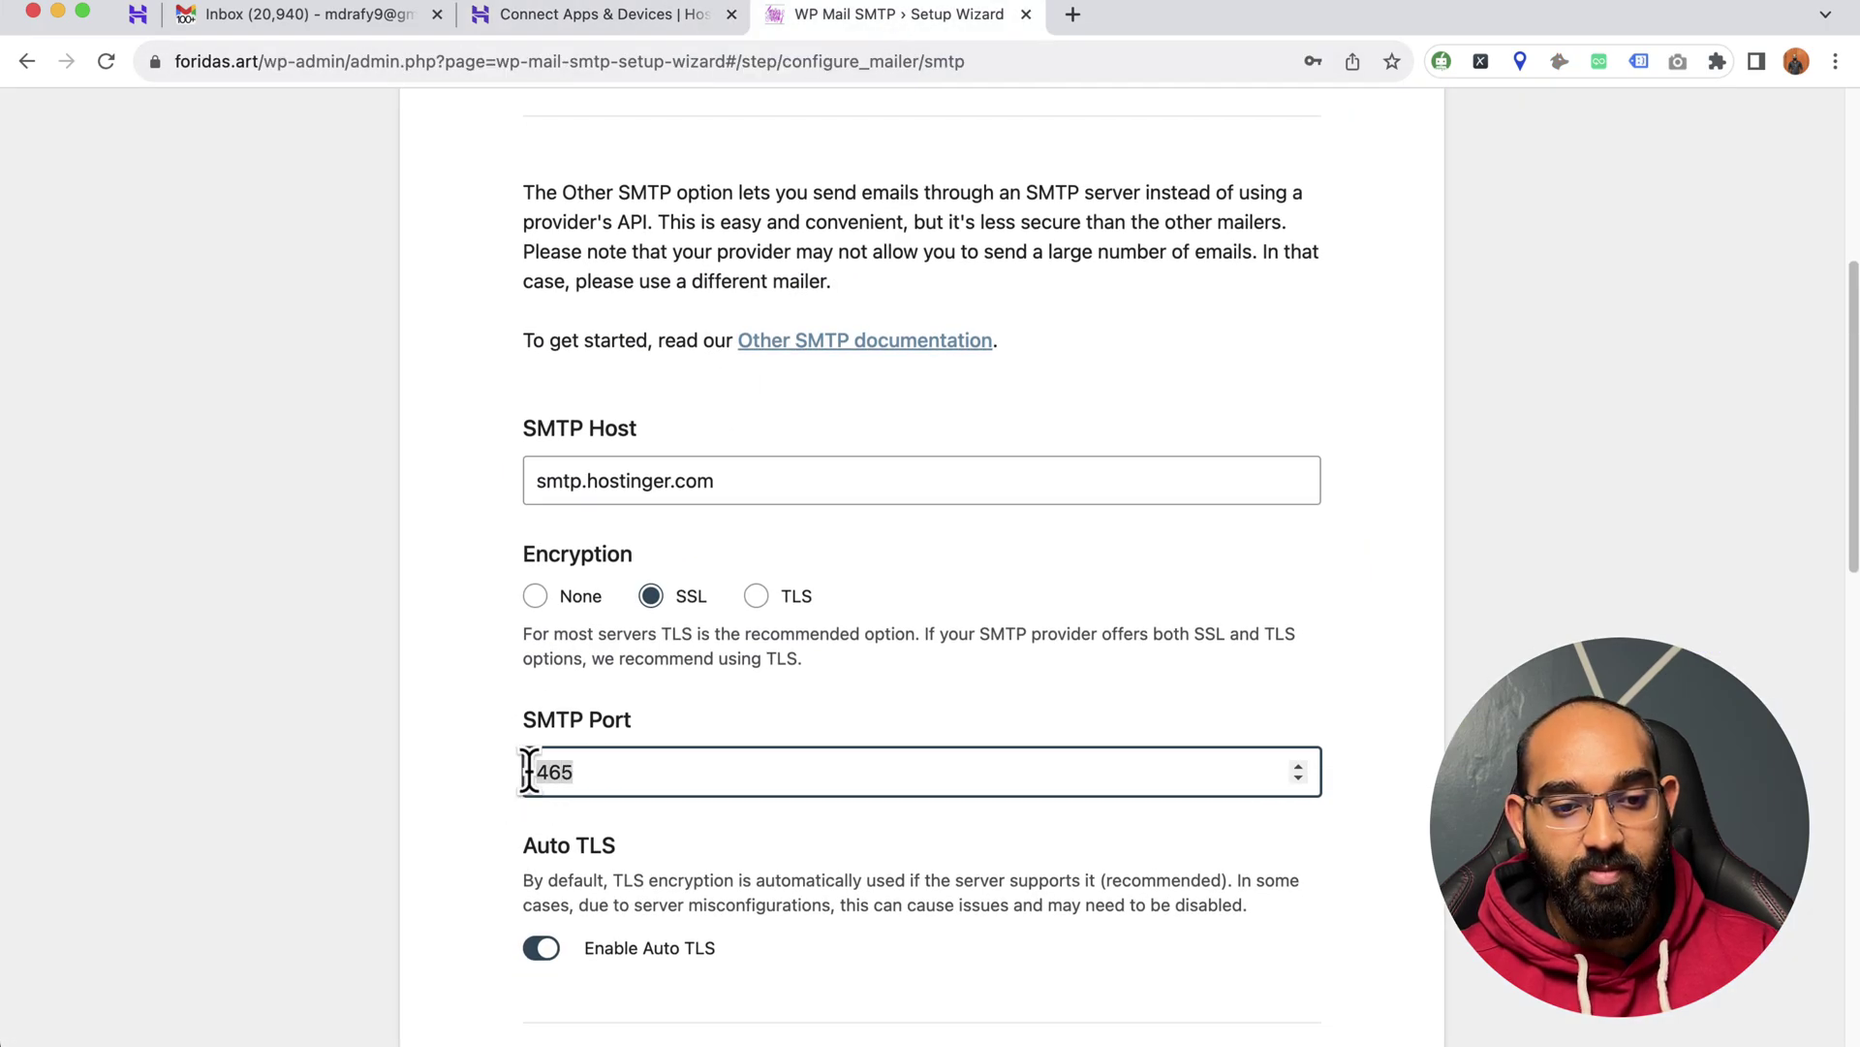
pyautogui.scroll(-5, 495, 761)
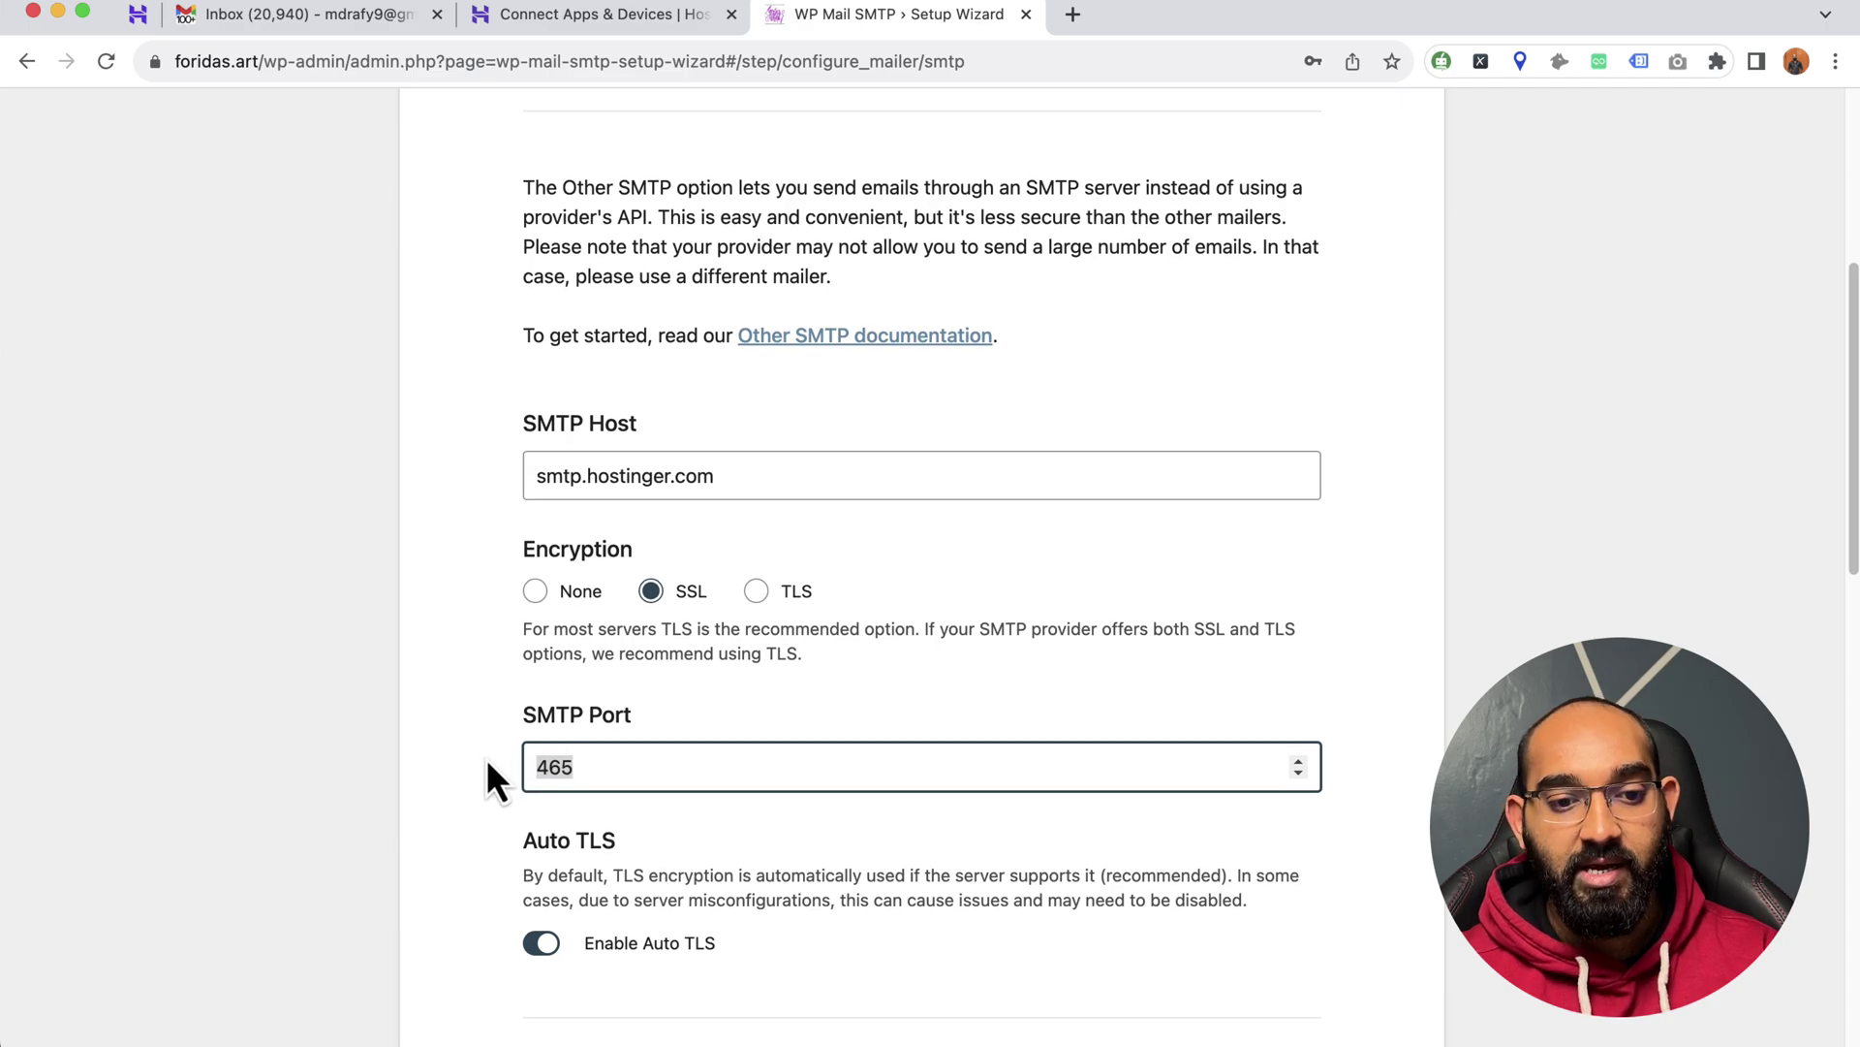
# - Autofill SMTP Username and Password from the saved mailbox login, then go to From Name
pyautogui.scroll(-4, 631, 679)
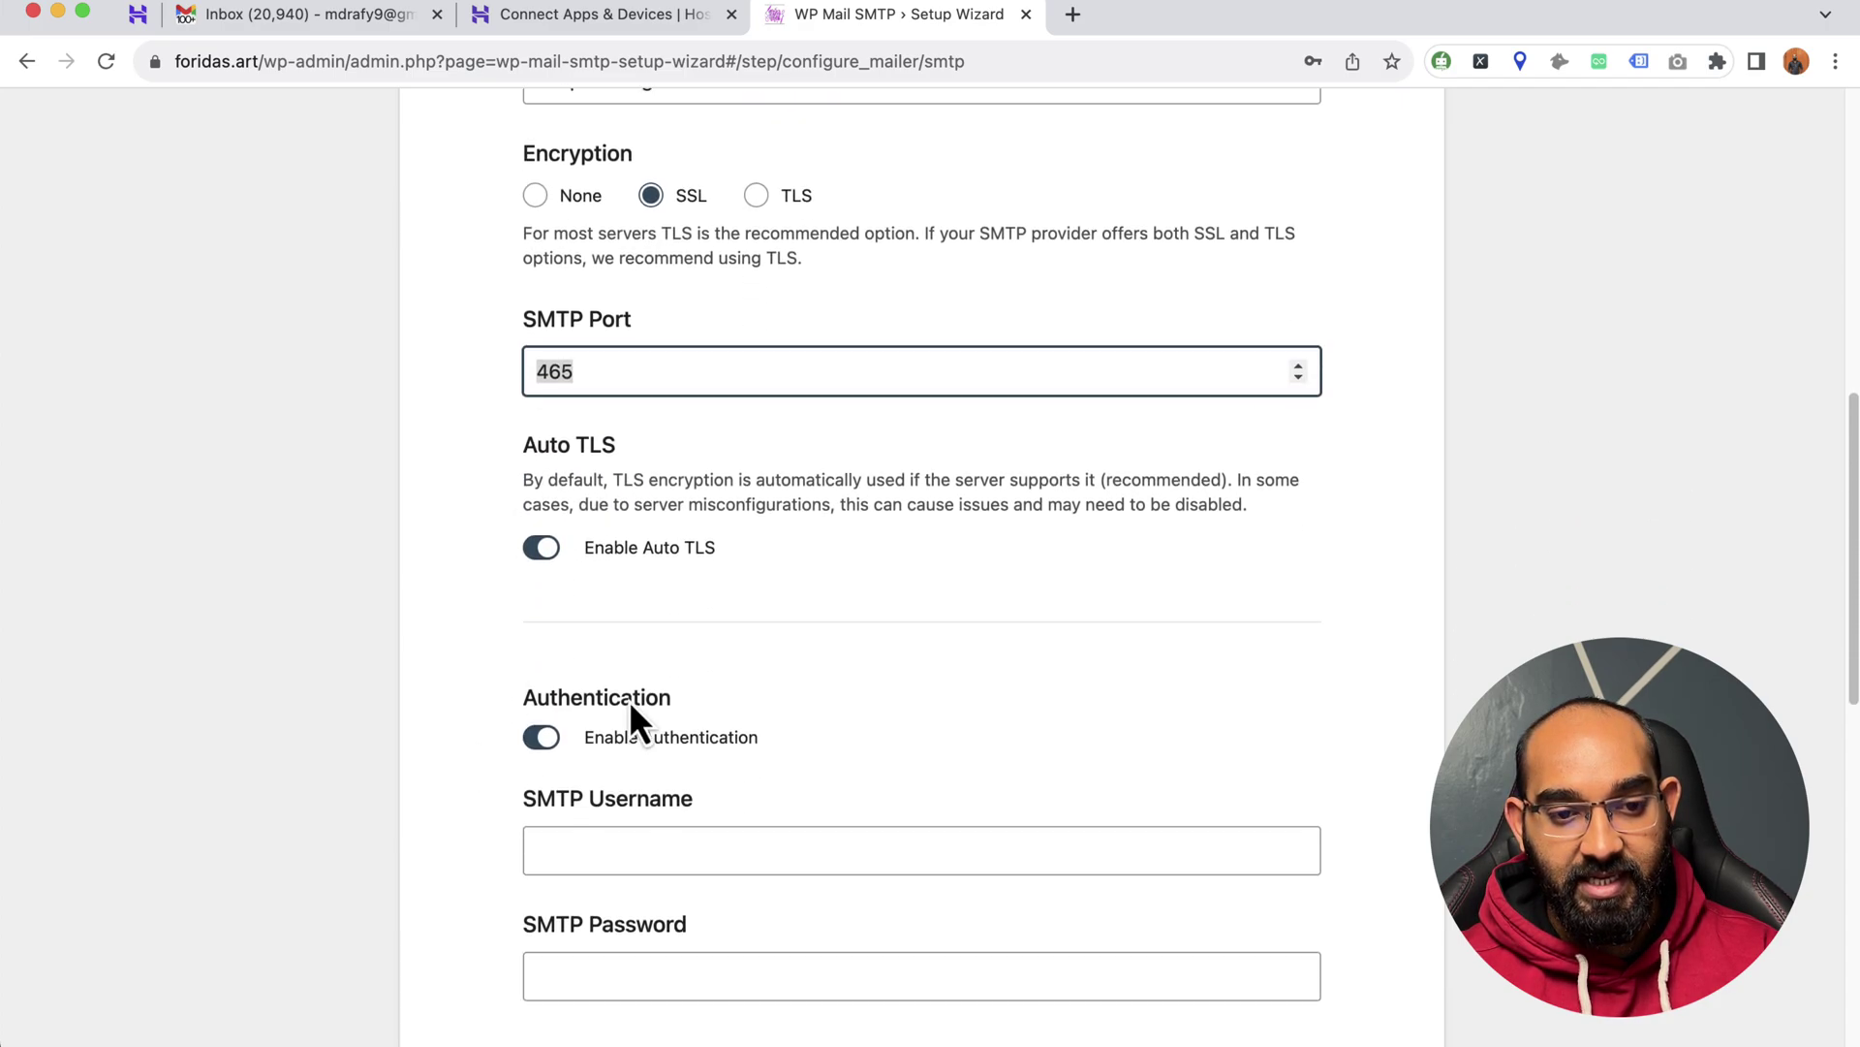
pyautogui.scroll(-1, 819, 622)
pyautogui.scroll(-1, 722, 709)
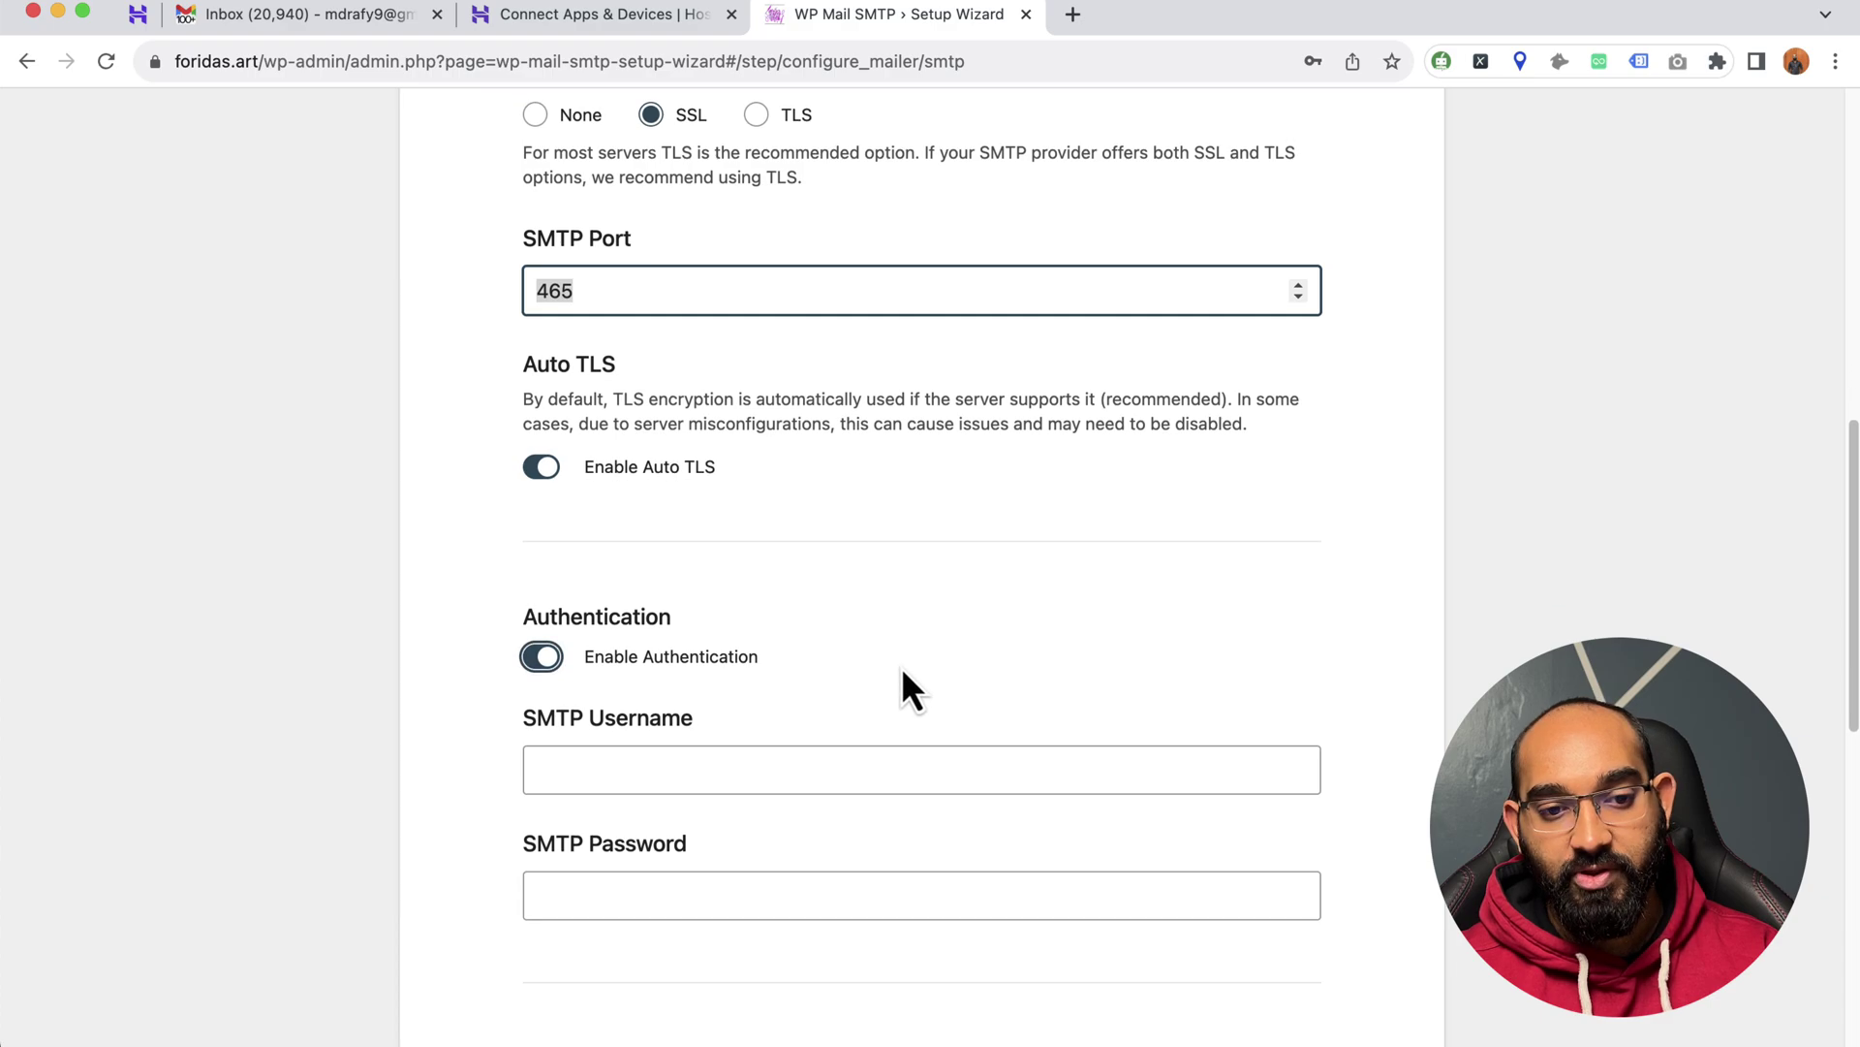
pyautogui.click(744, 769)
pyautogui.scroll(-1, 527, 714)
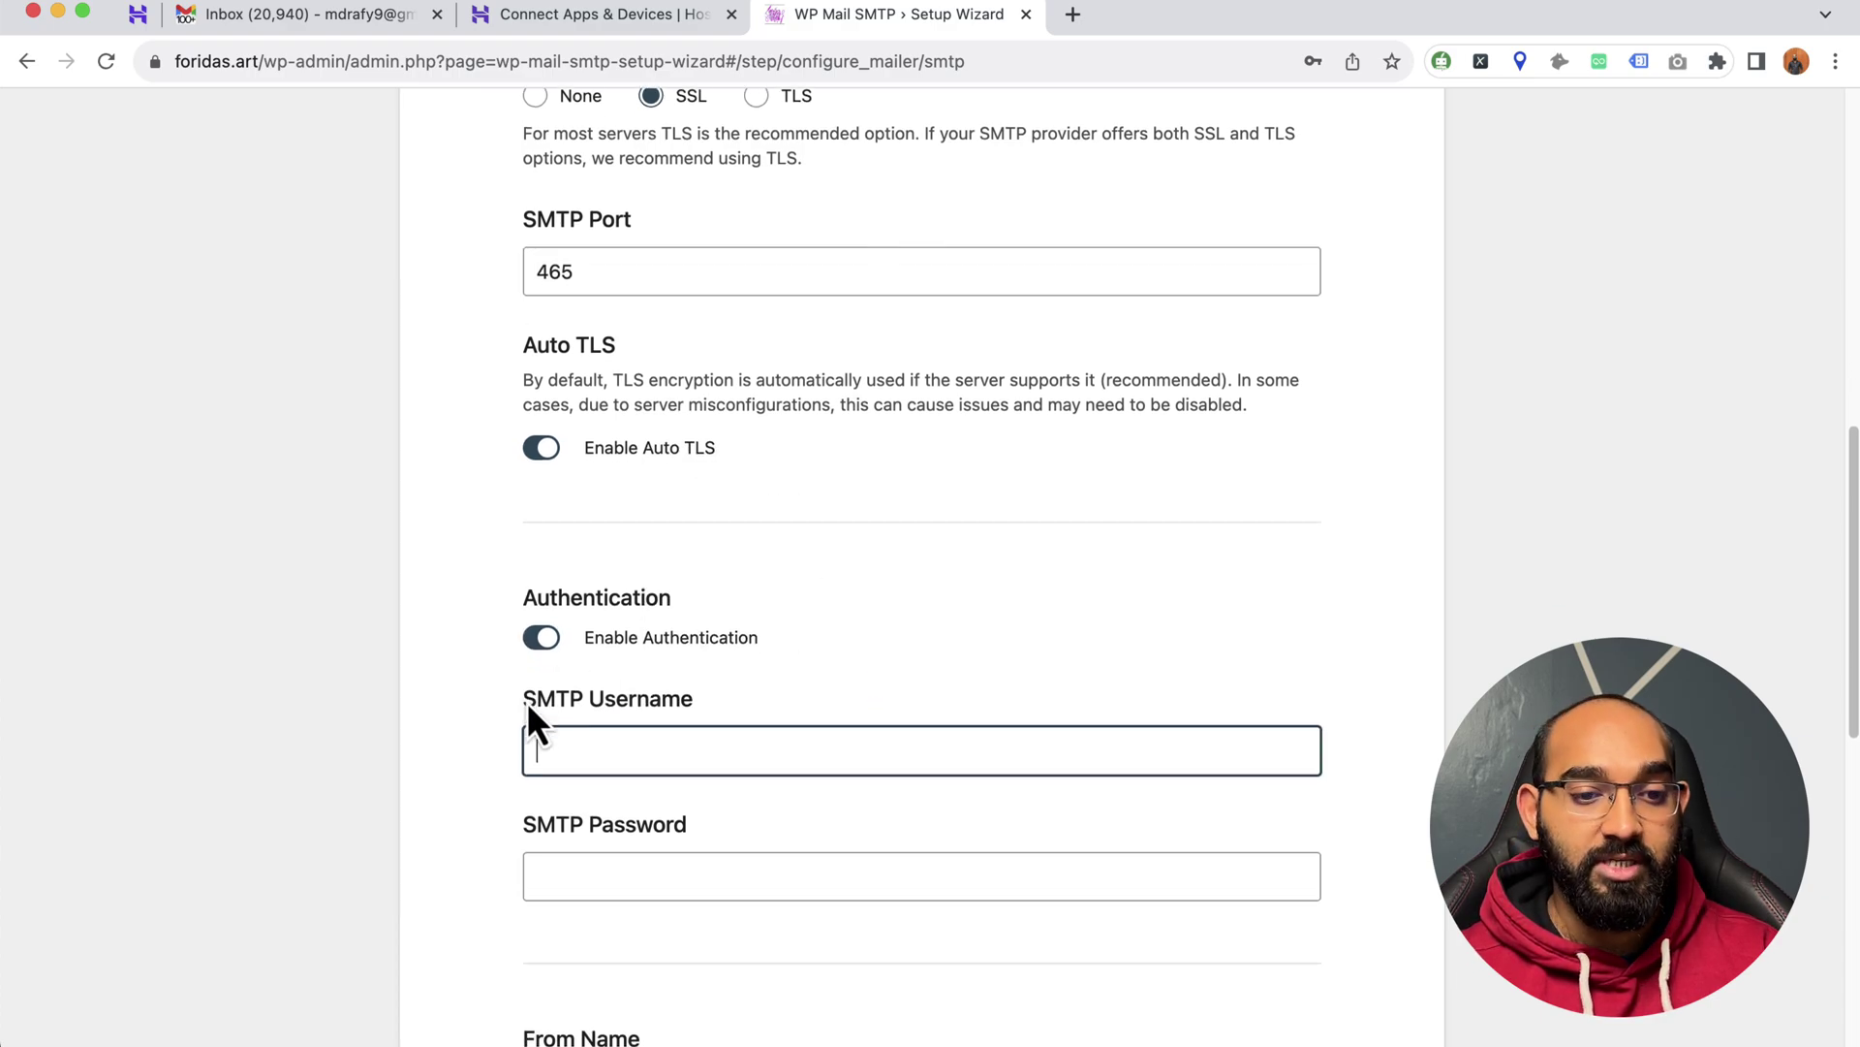
pyautogui.click(655, 746)
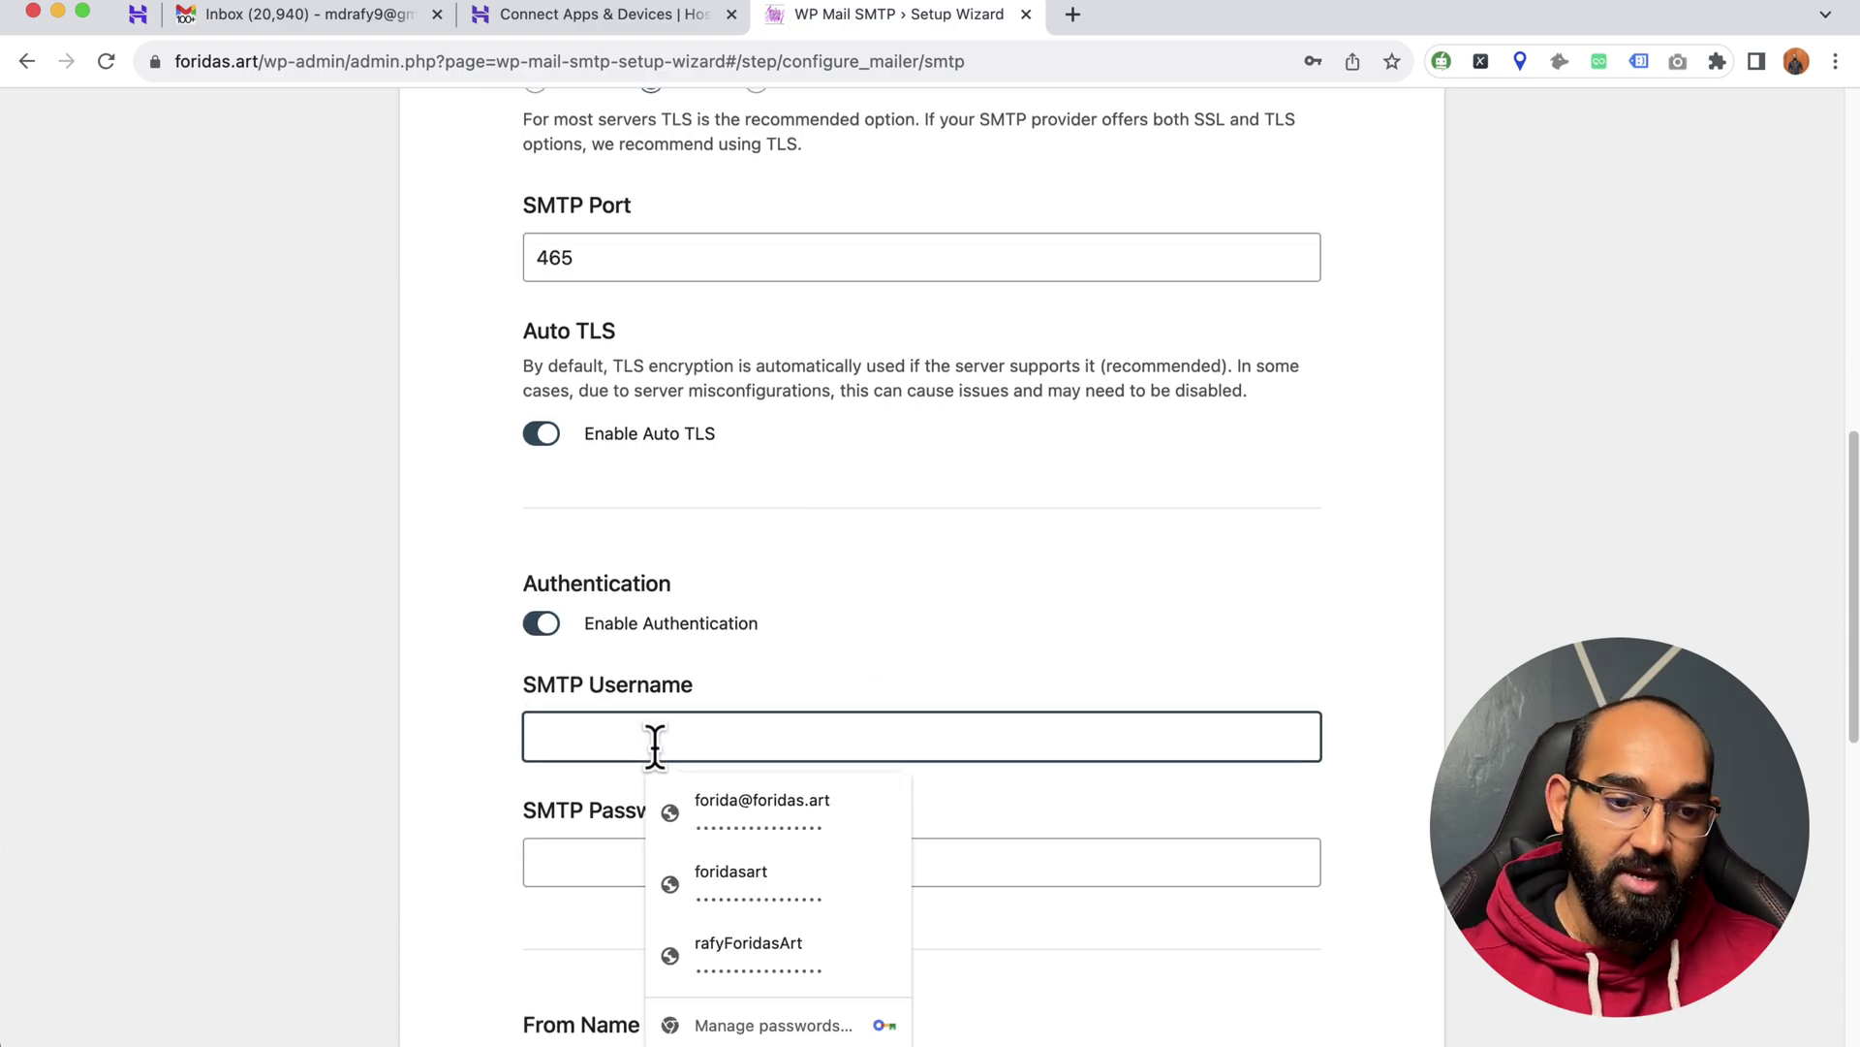
pyautogui.click(731, 799)
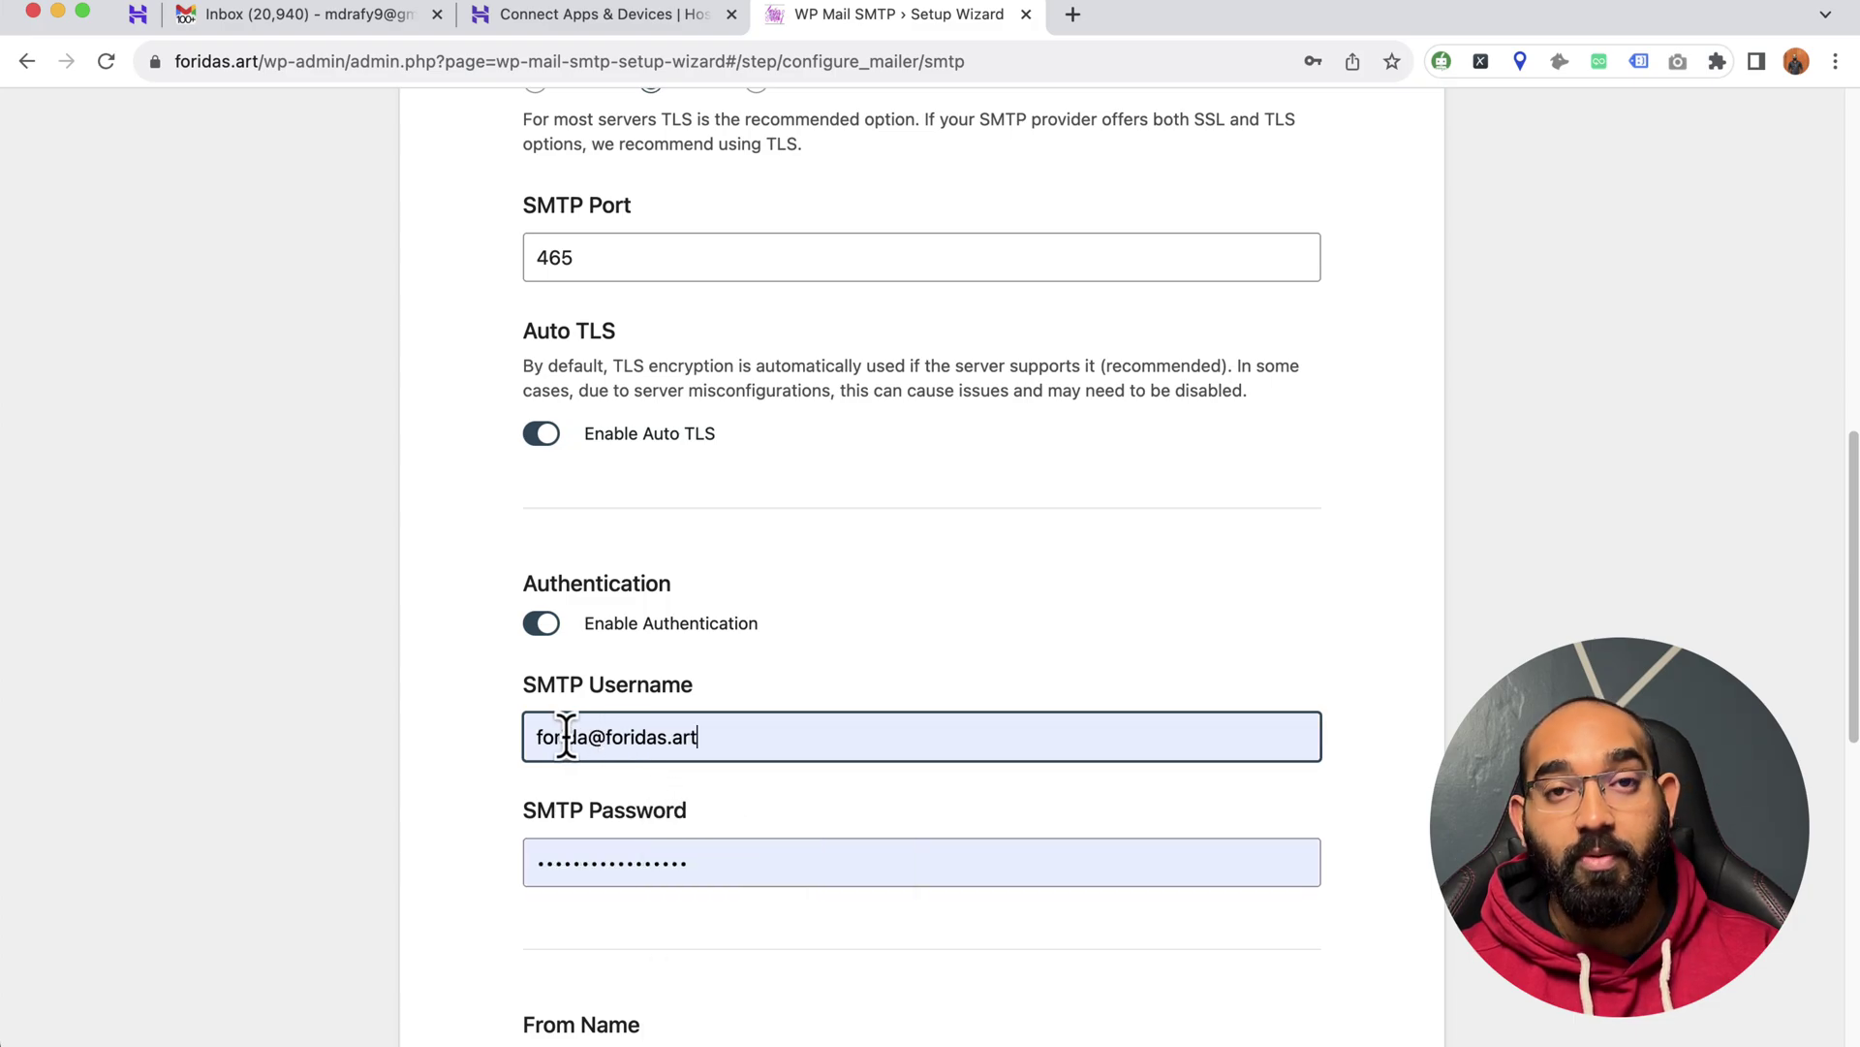
pyautogui.scroll(-1, 722, 818)
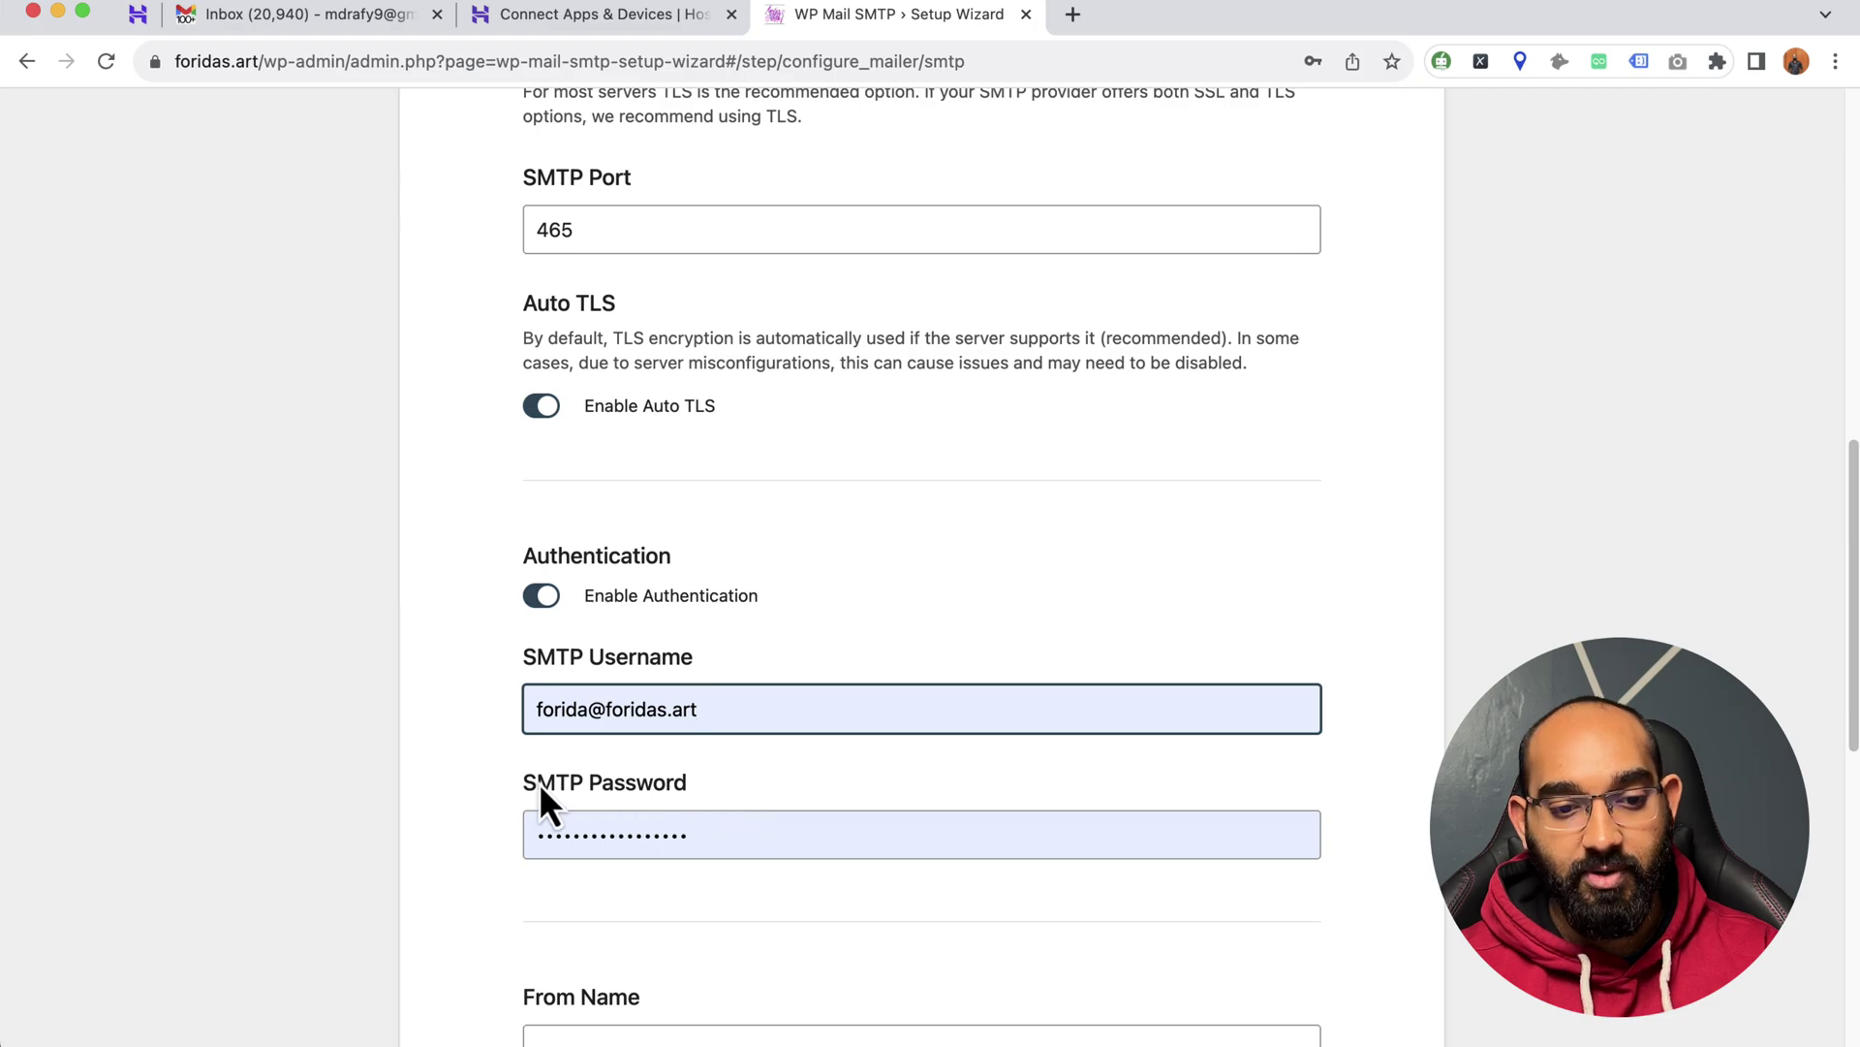
pyautogui.scroll(-10, 513, 785)
pyautogui.click(593, 690)
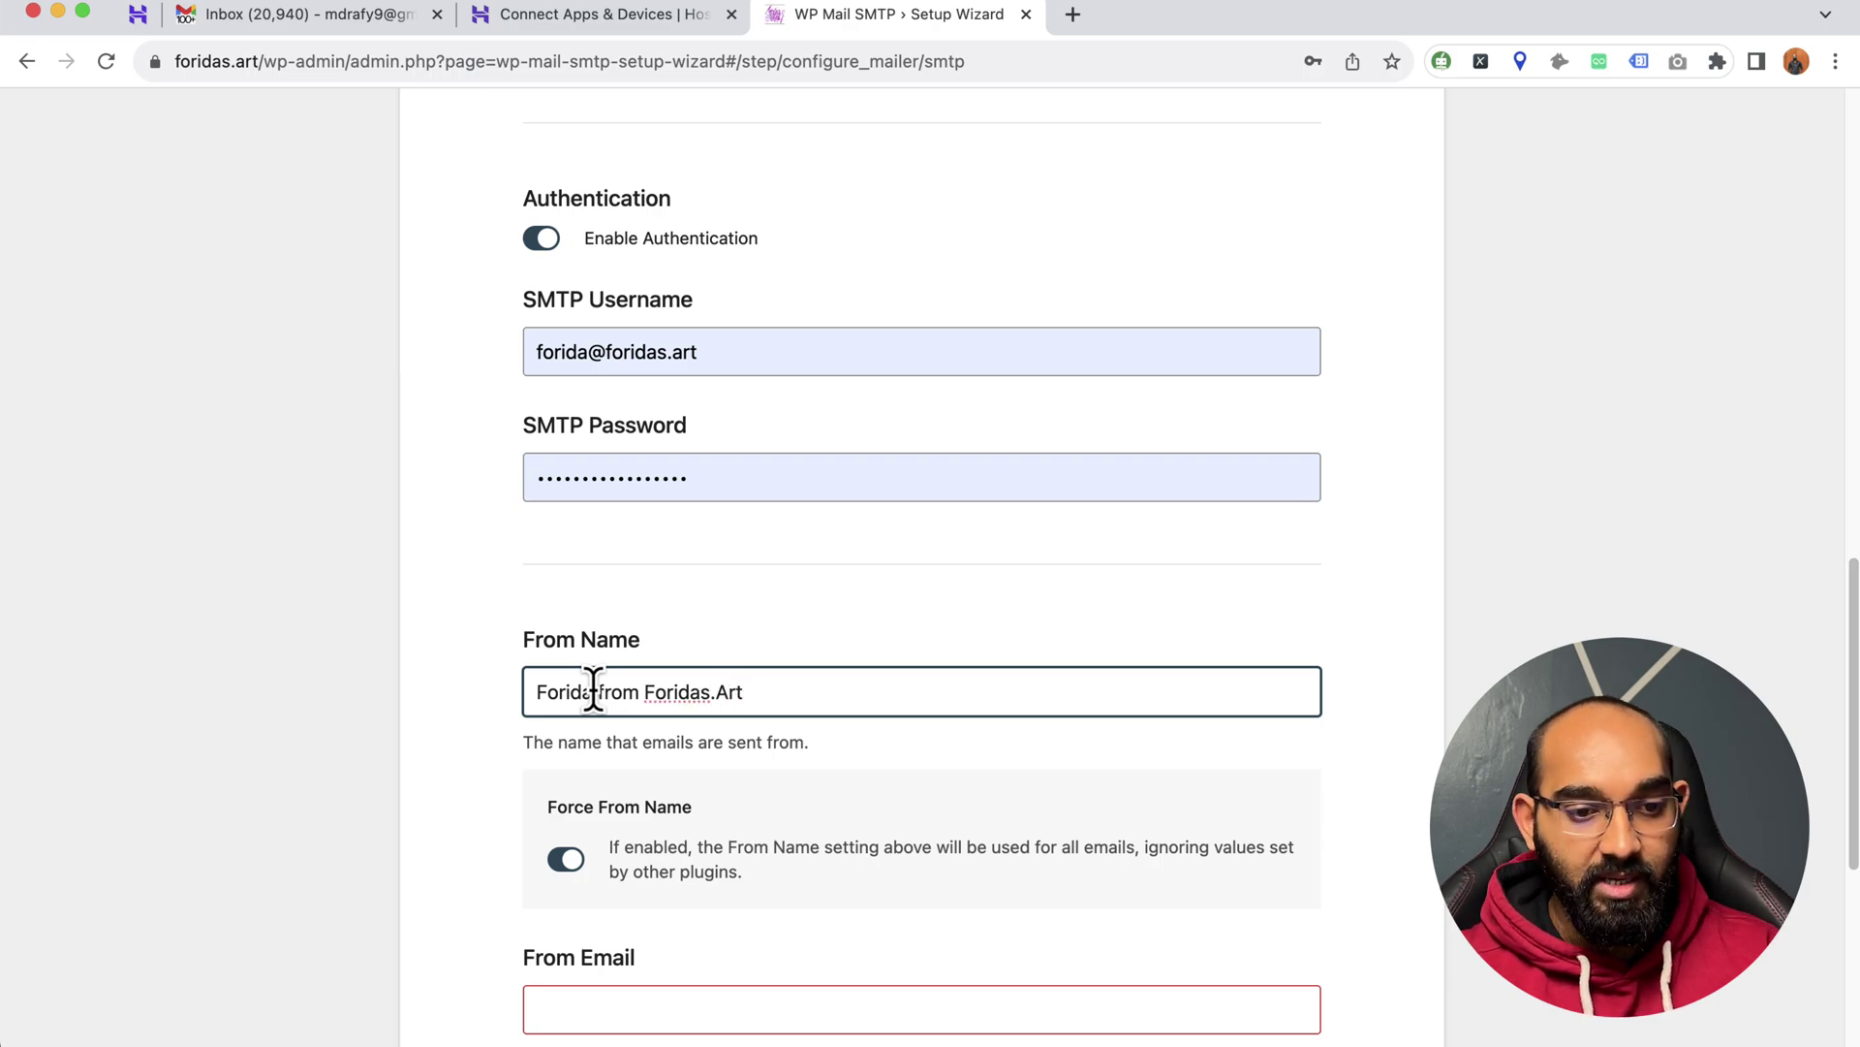
# - Enter the site's domain email address in the From Email field
pyautogui.scroll(-7, 593, 690)
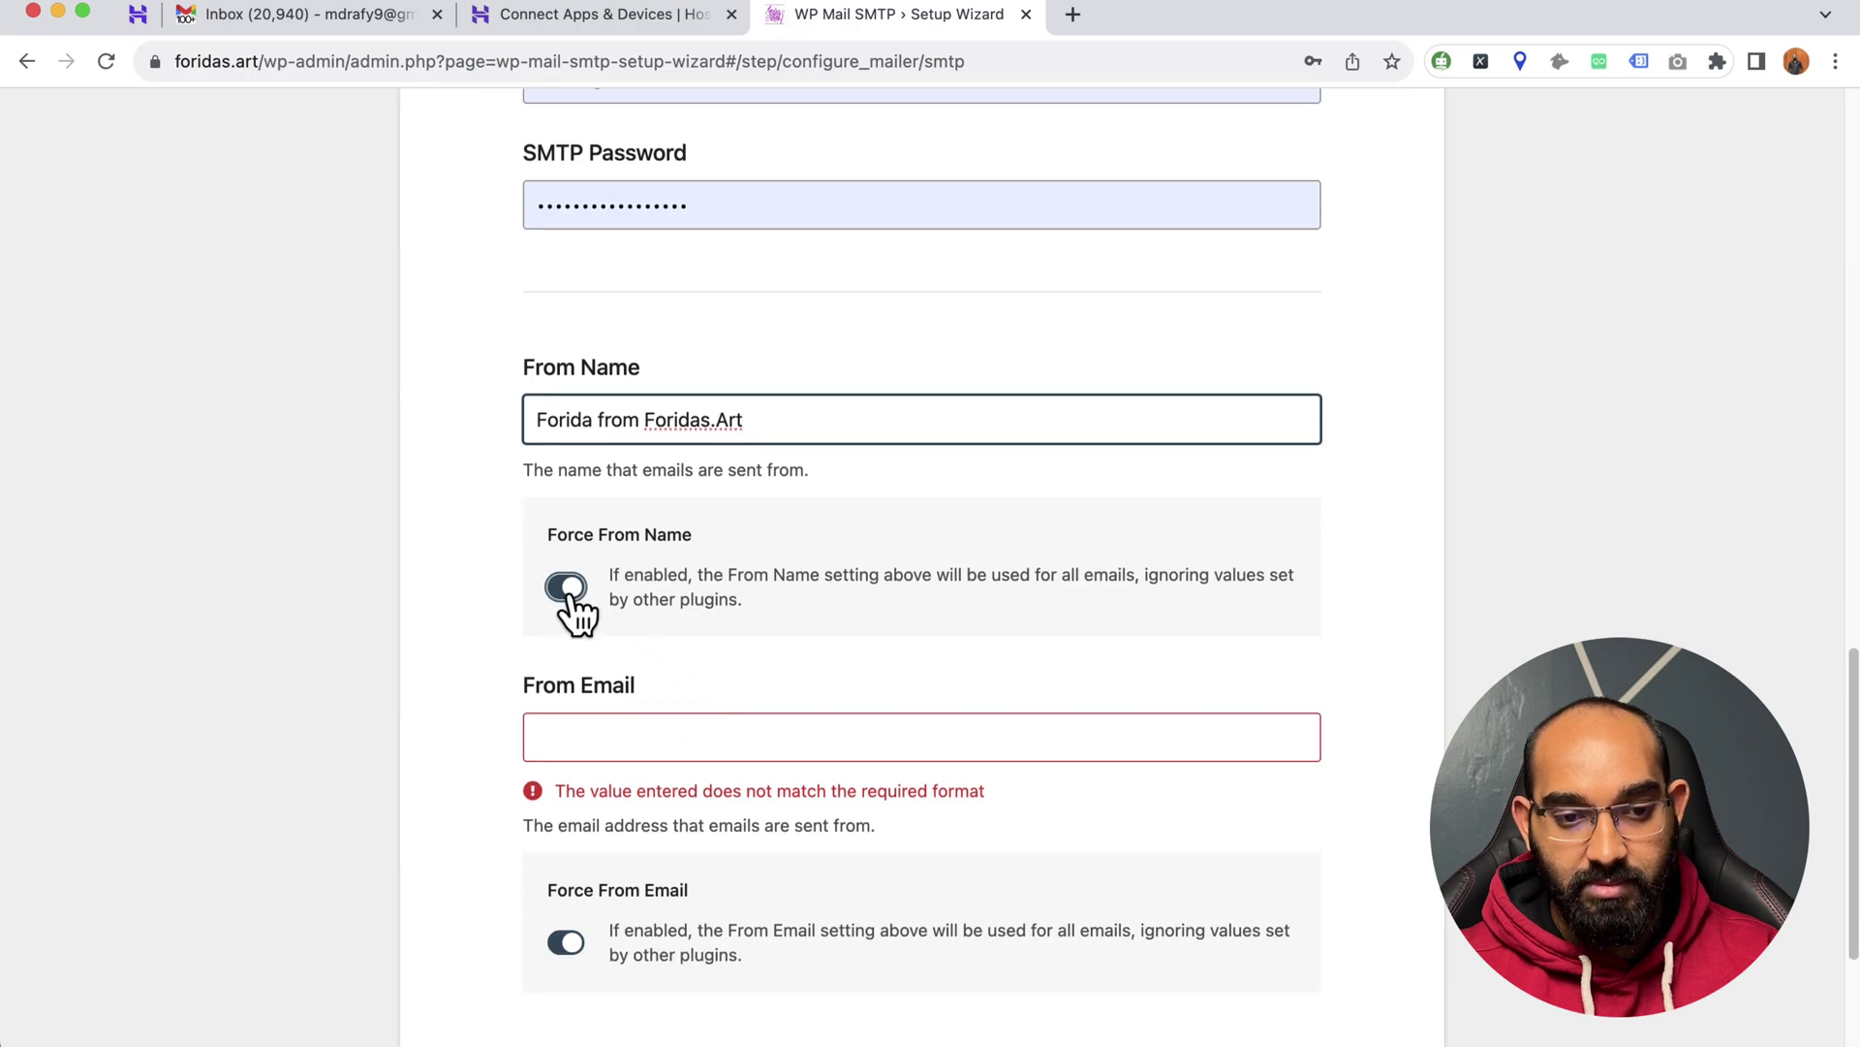
pyautogui.scroll(-1, 679, 658)
pyautogui.click(631, 695)
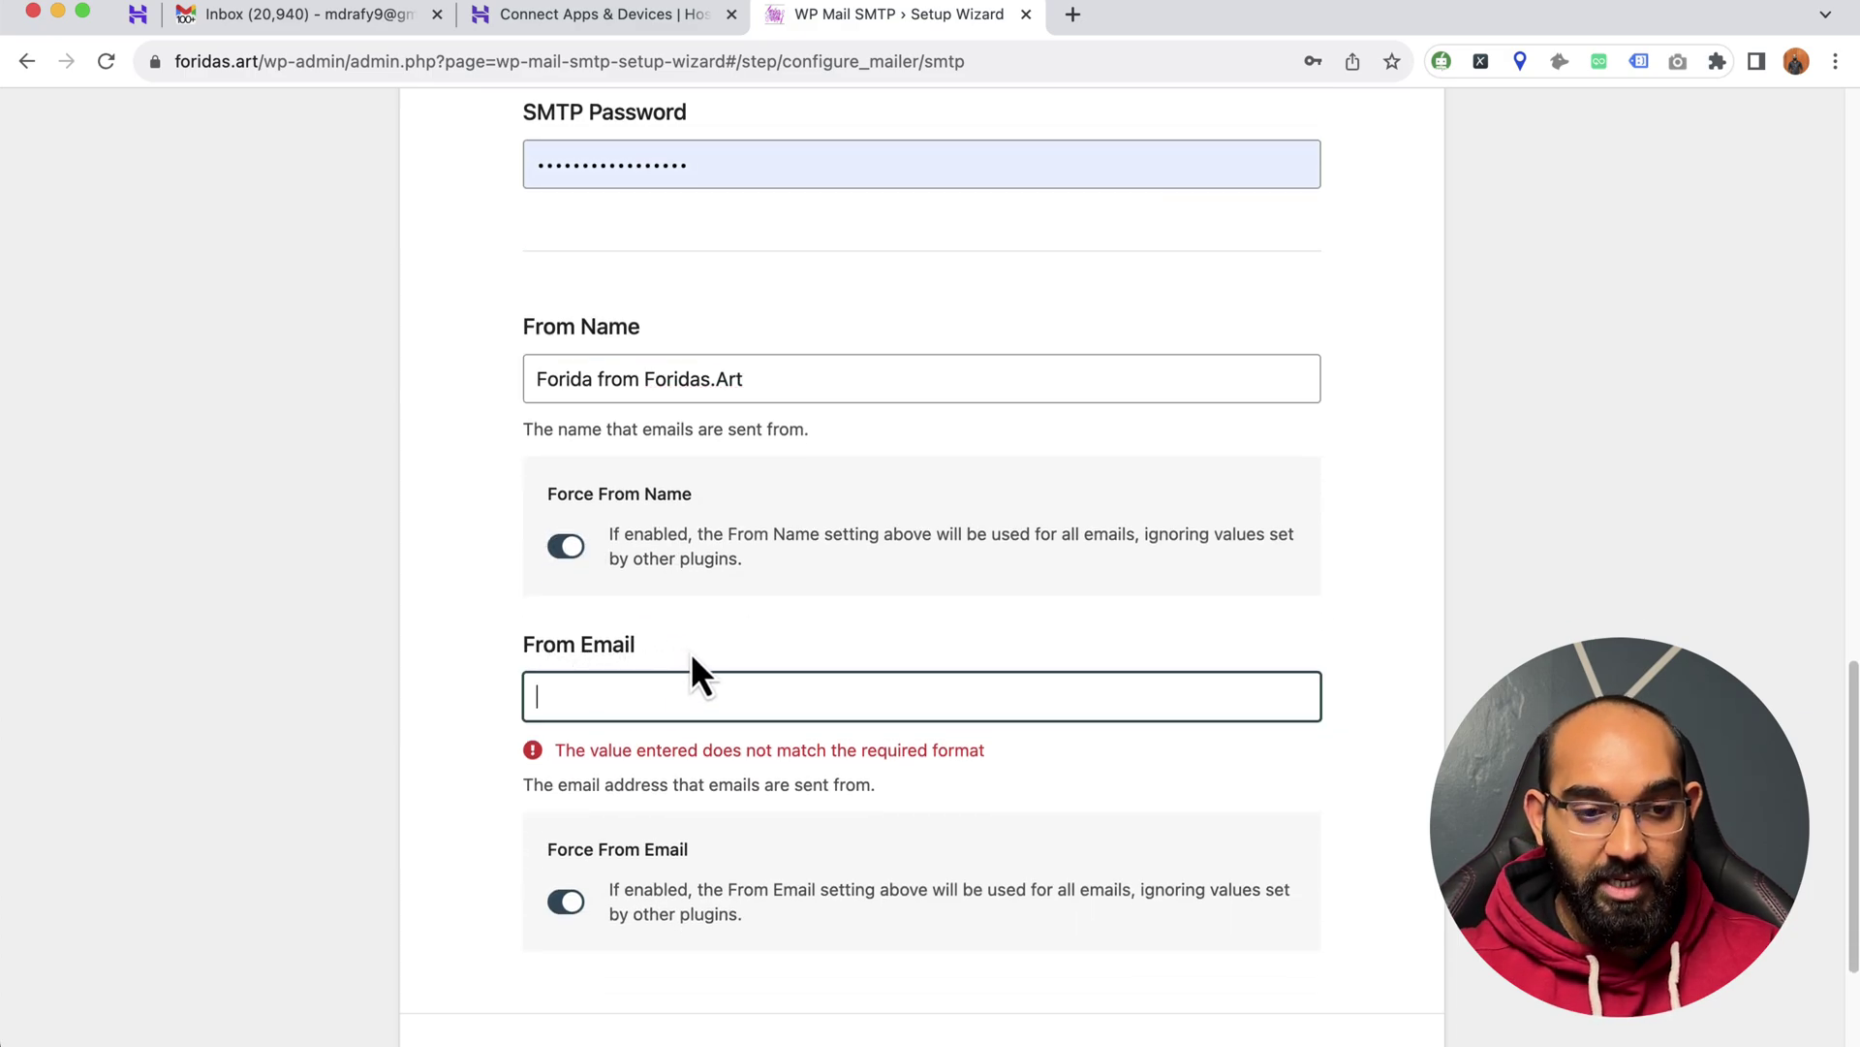
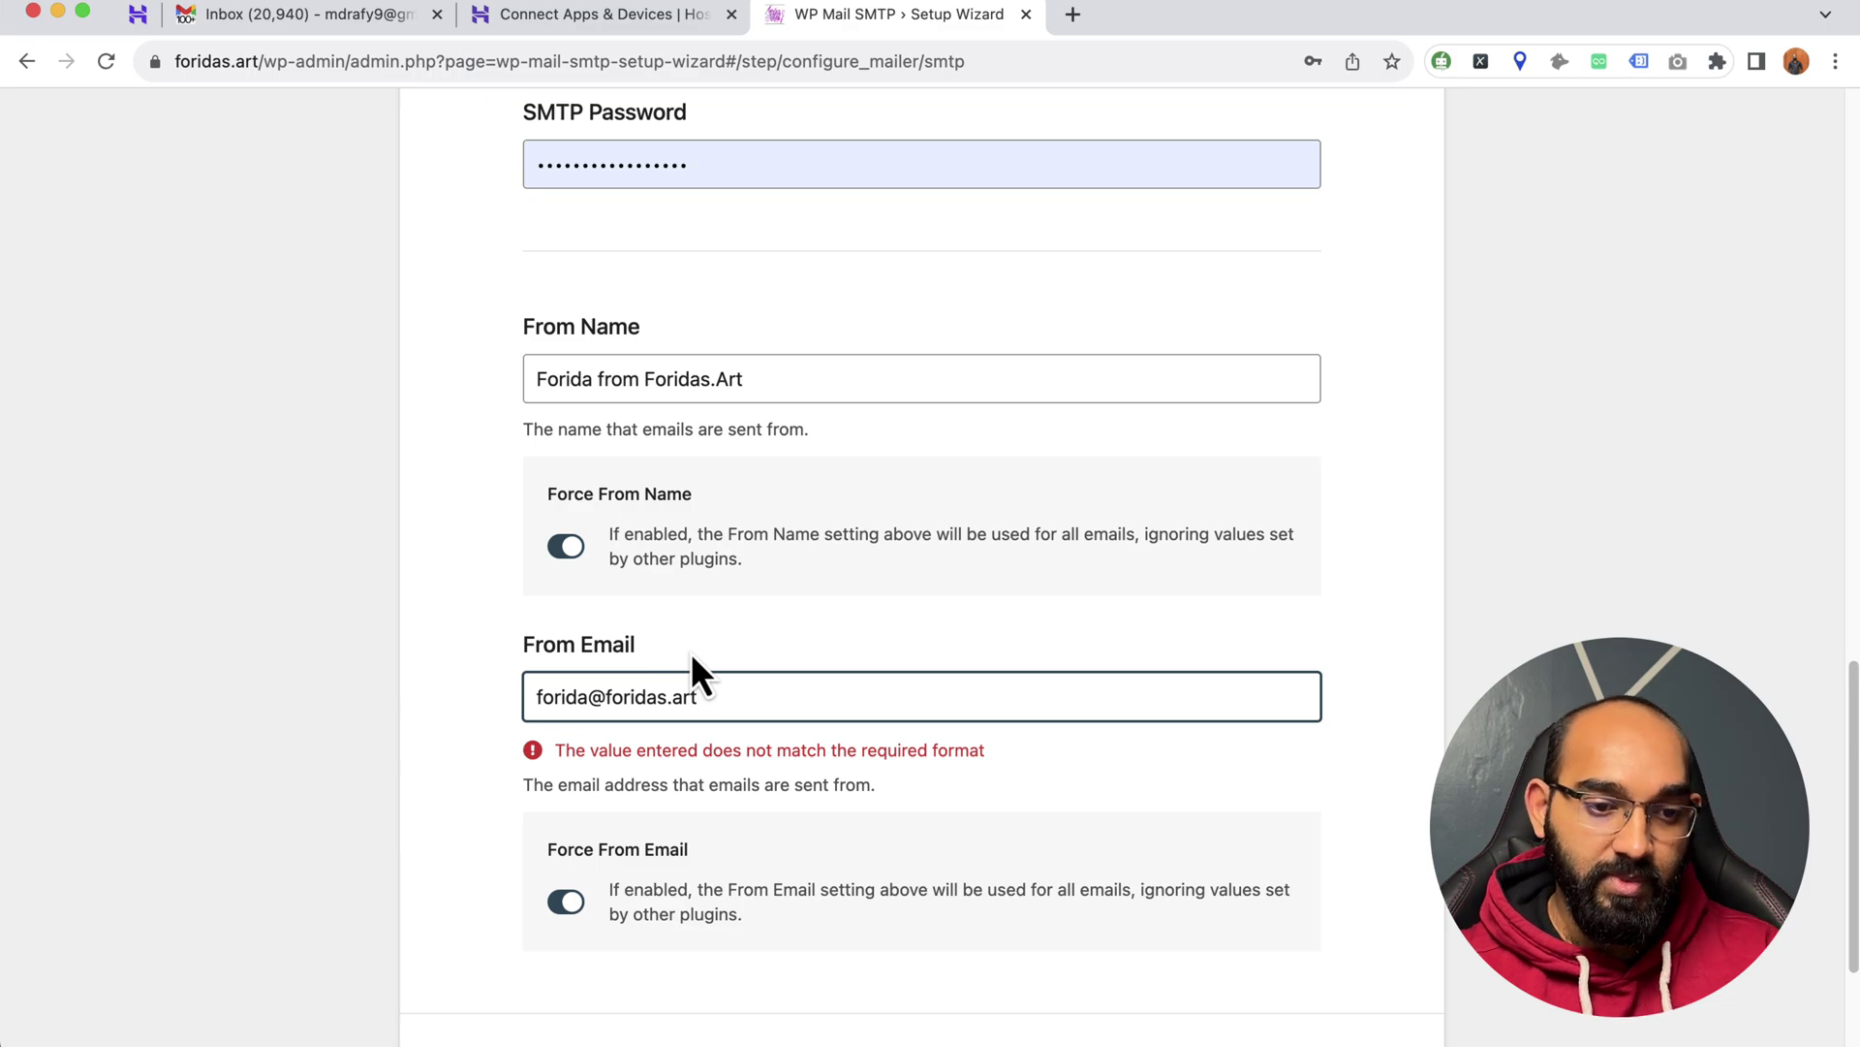
pyautogui.click(476, 703)
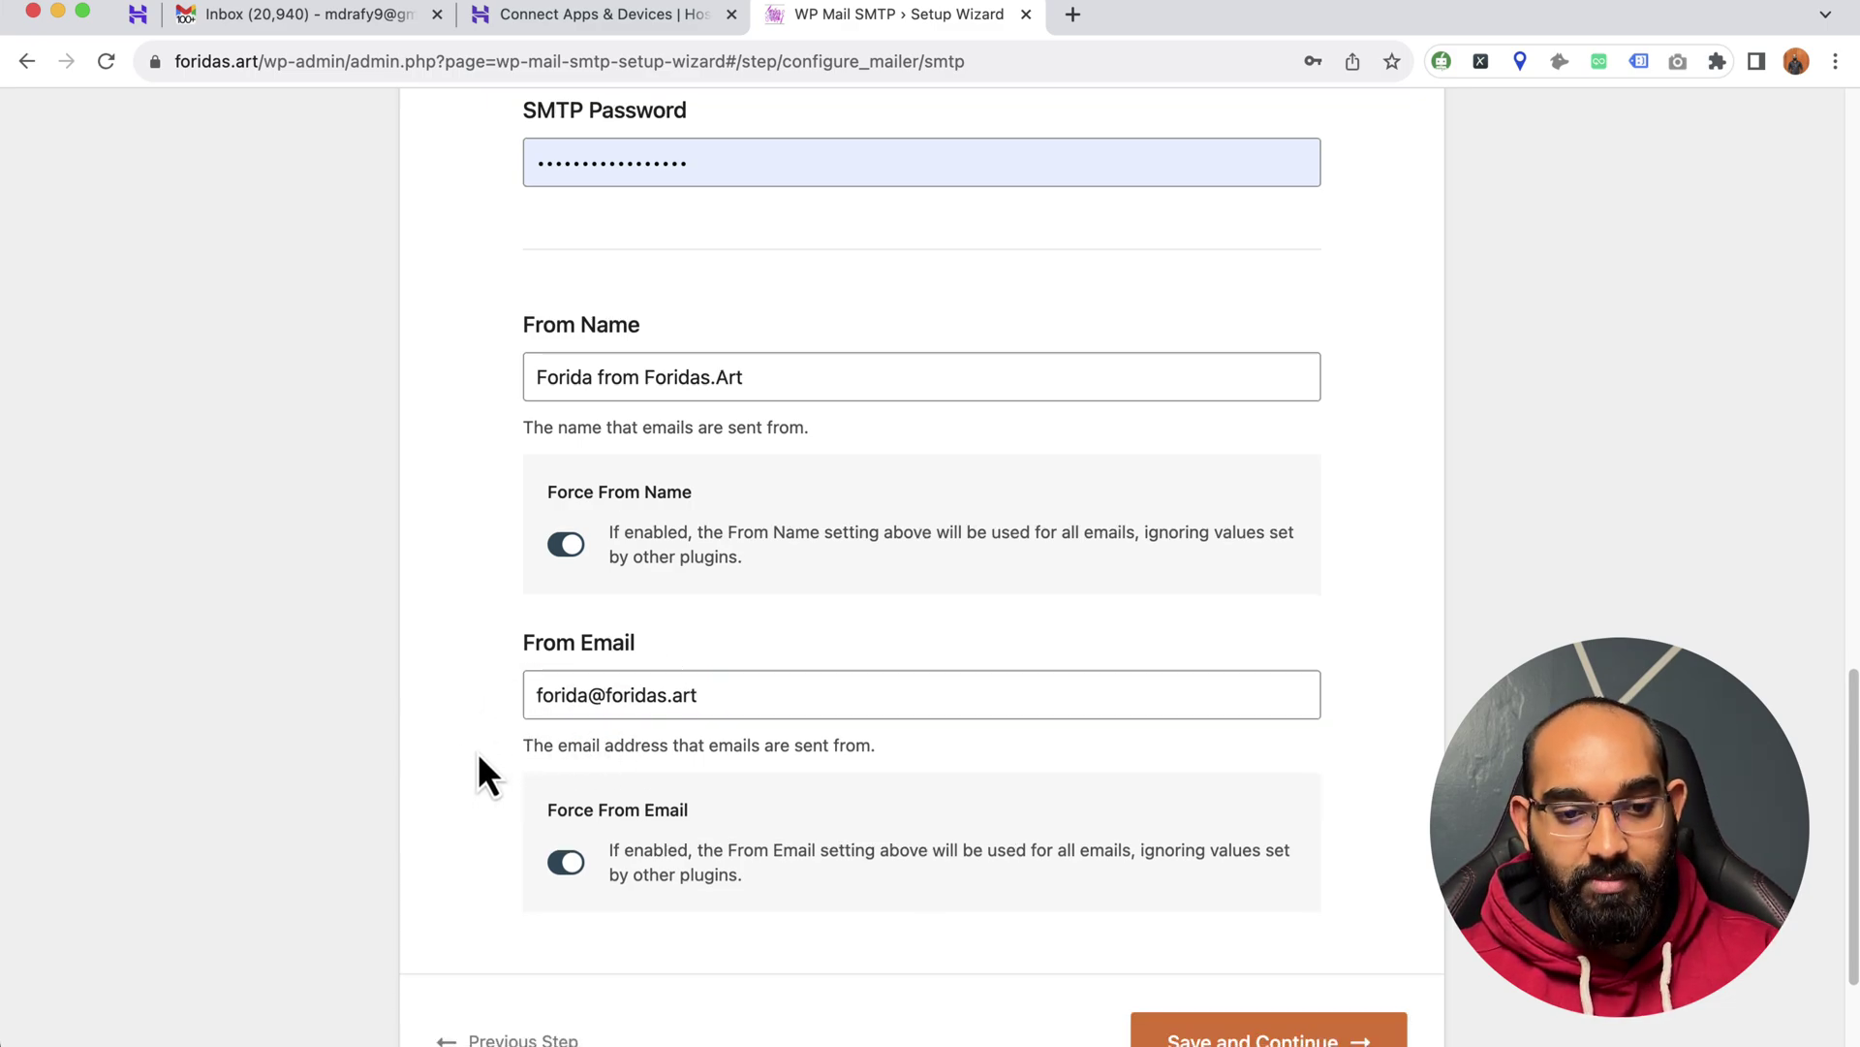
# - Review the mailer settings including Encryption, then save and continue to Step 3 of 6
pyautogui.scroll(-3, 479, 754)
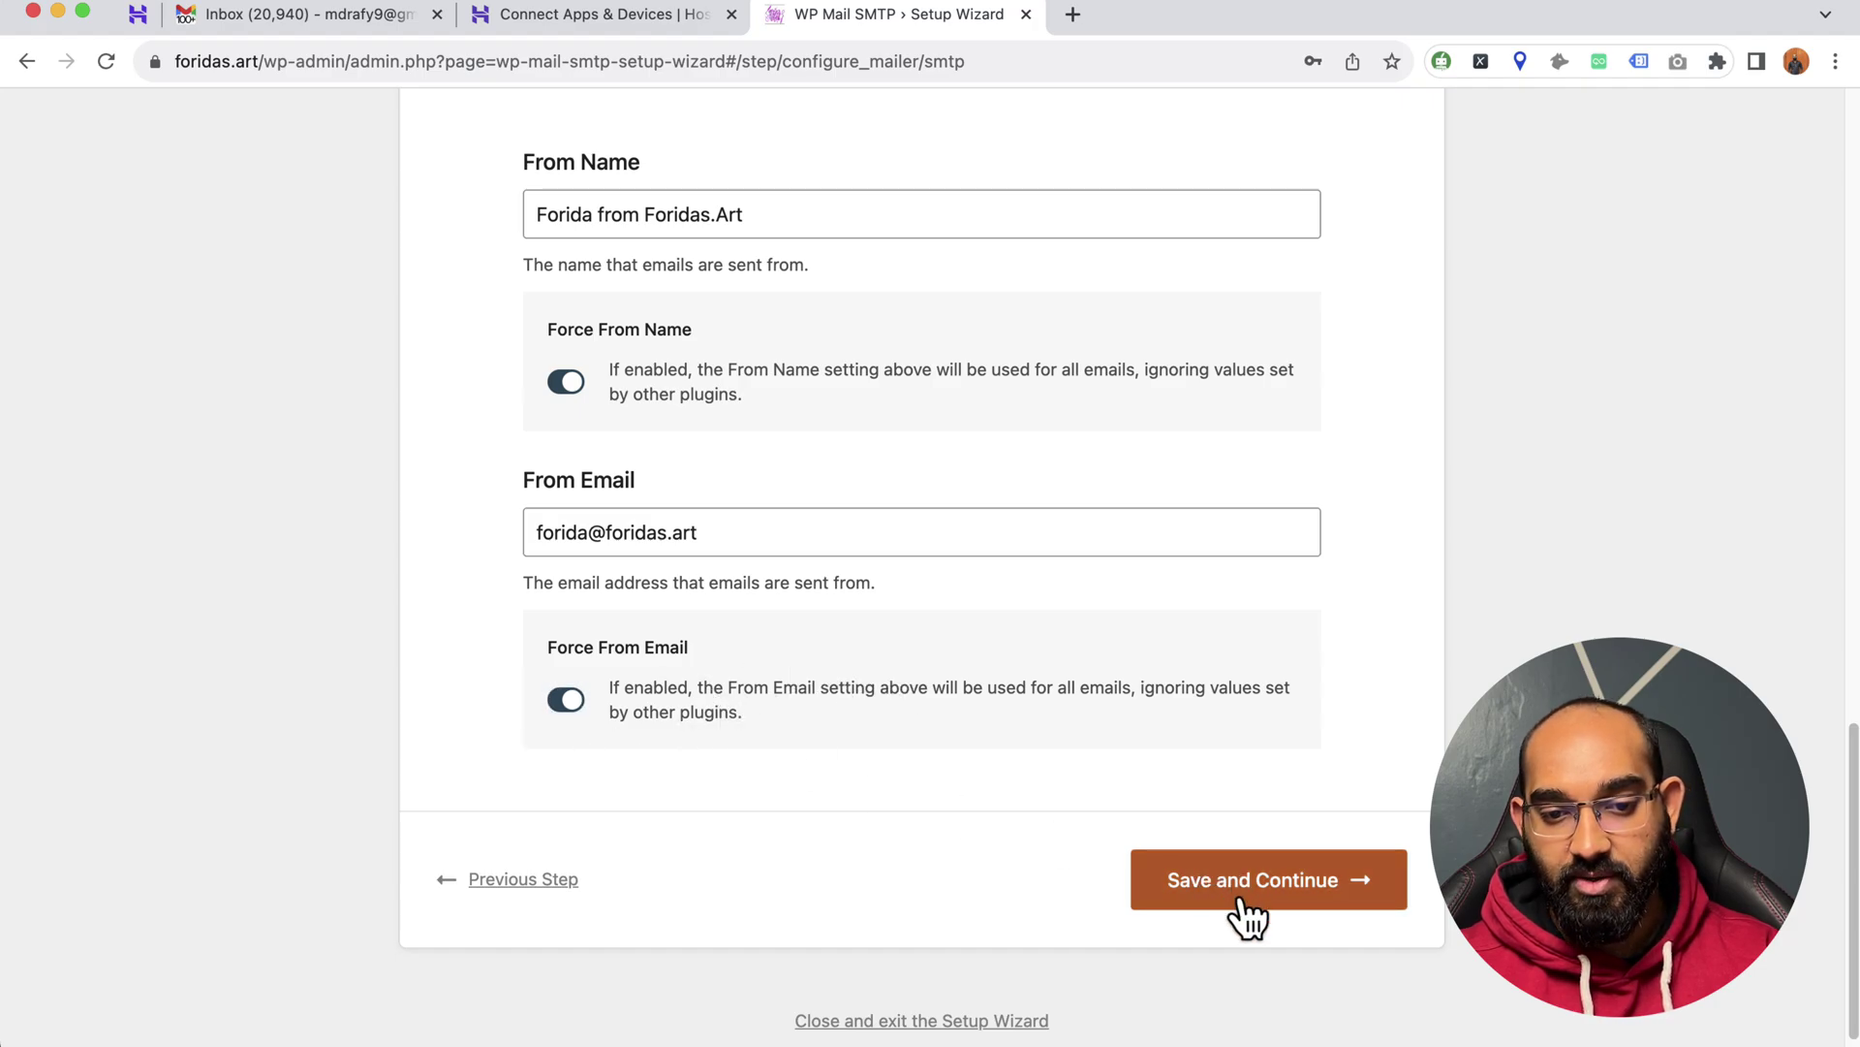
pyautogui.scroll(10, 952, 649)
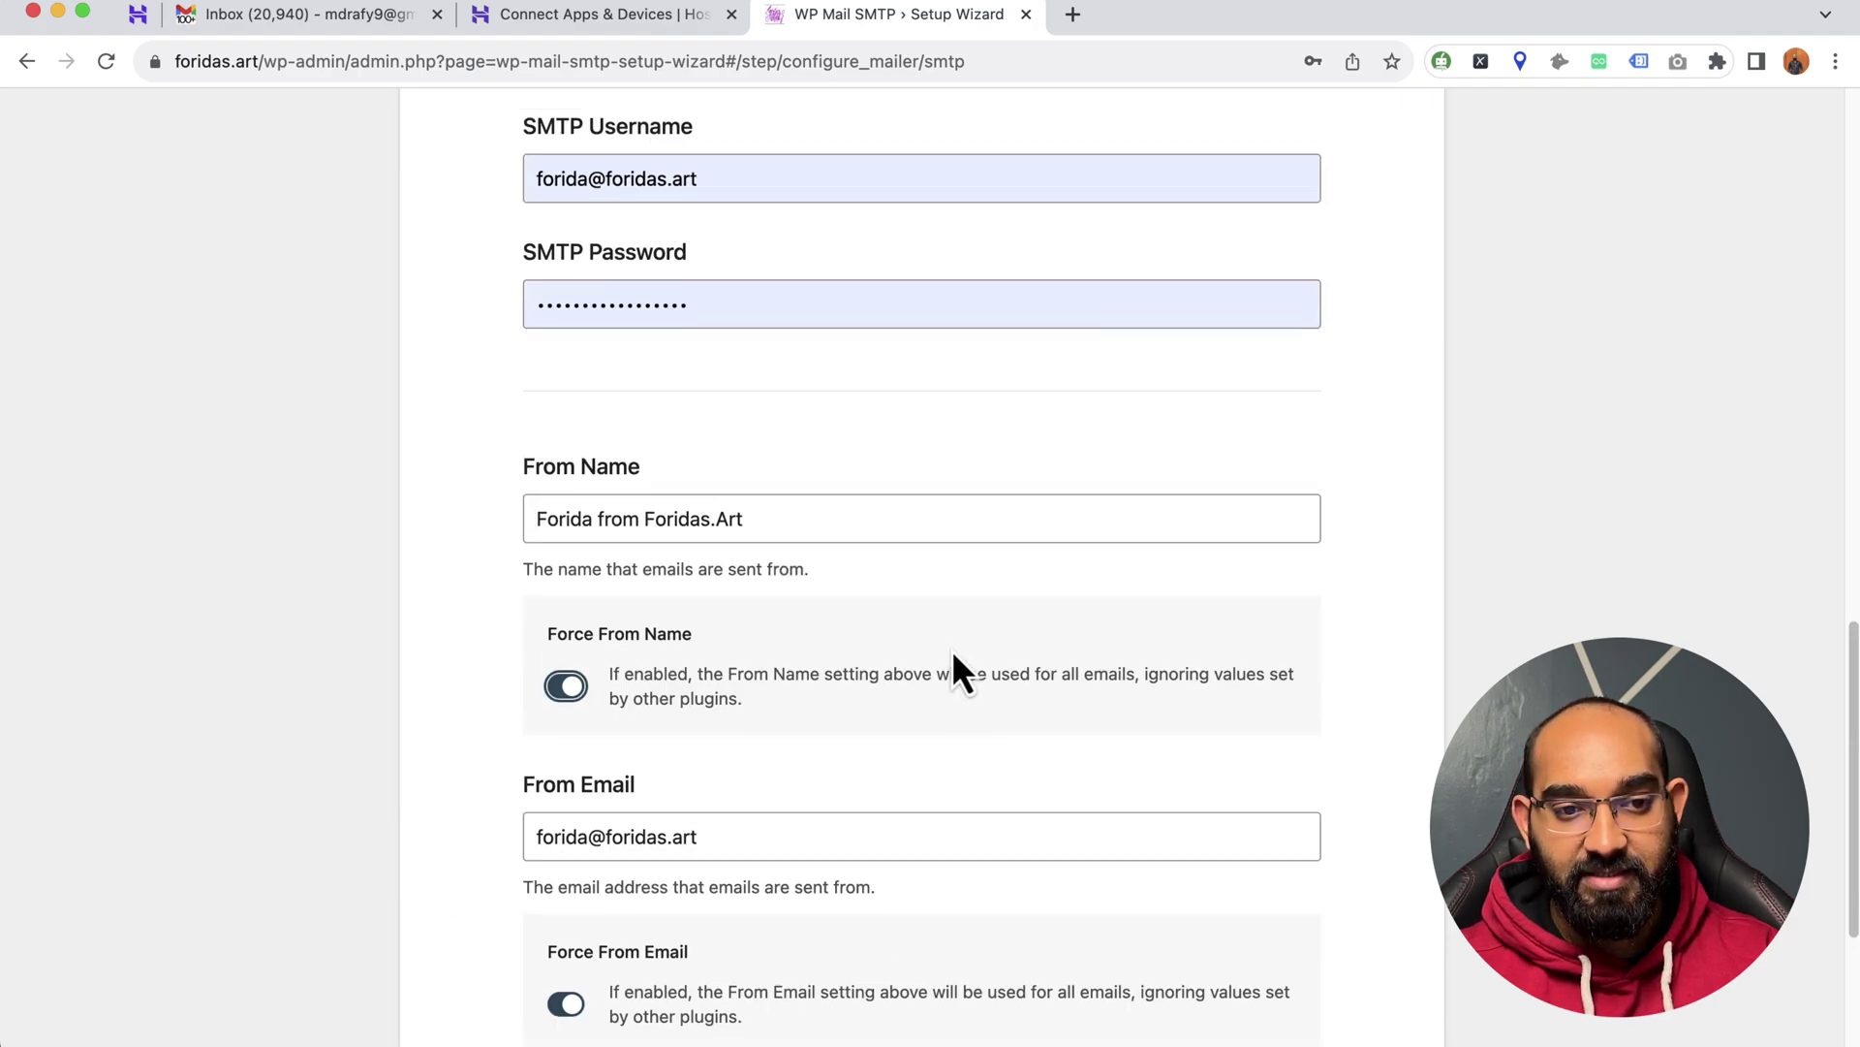
pyautogui.scroll(10, 952, 649)
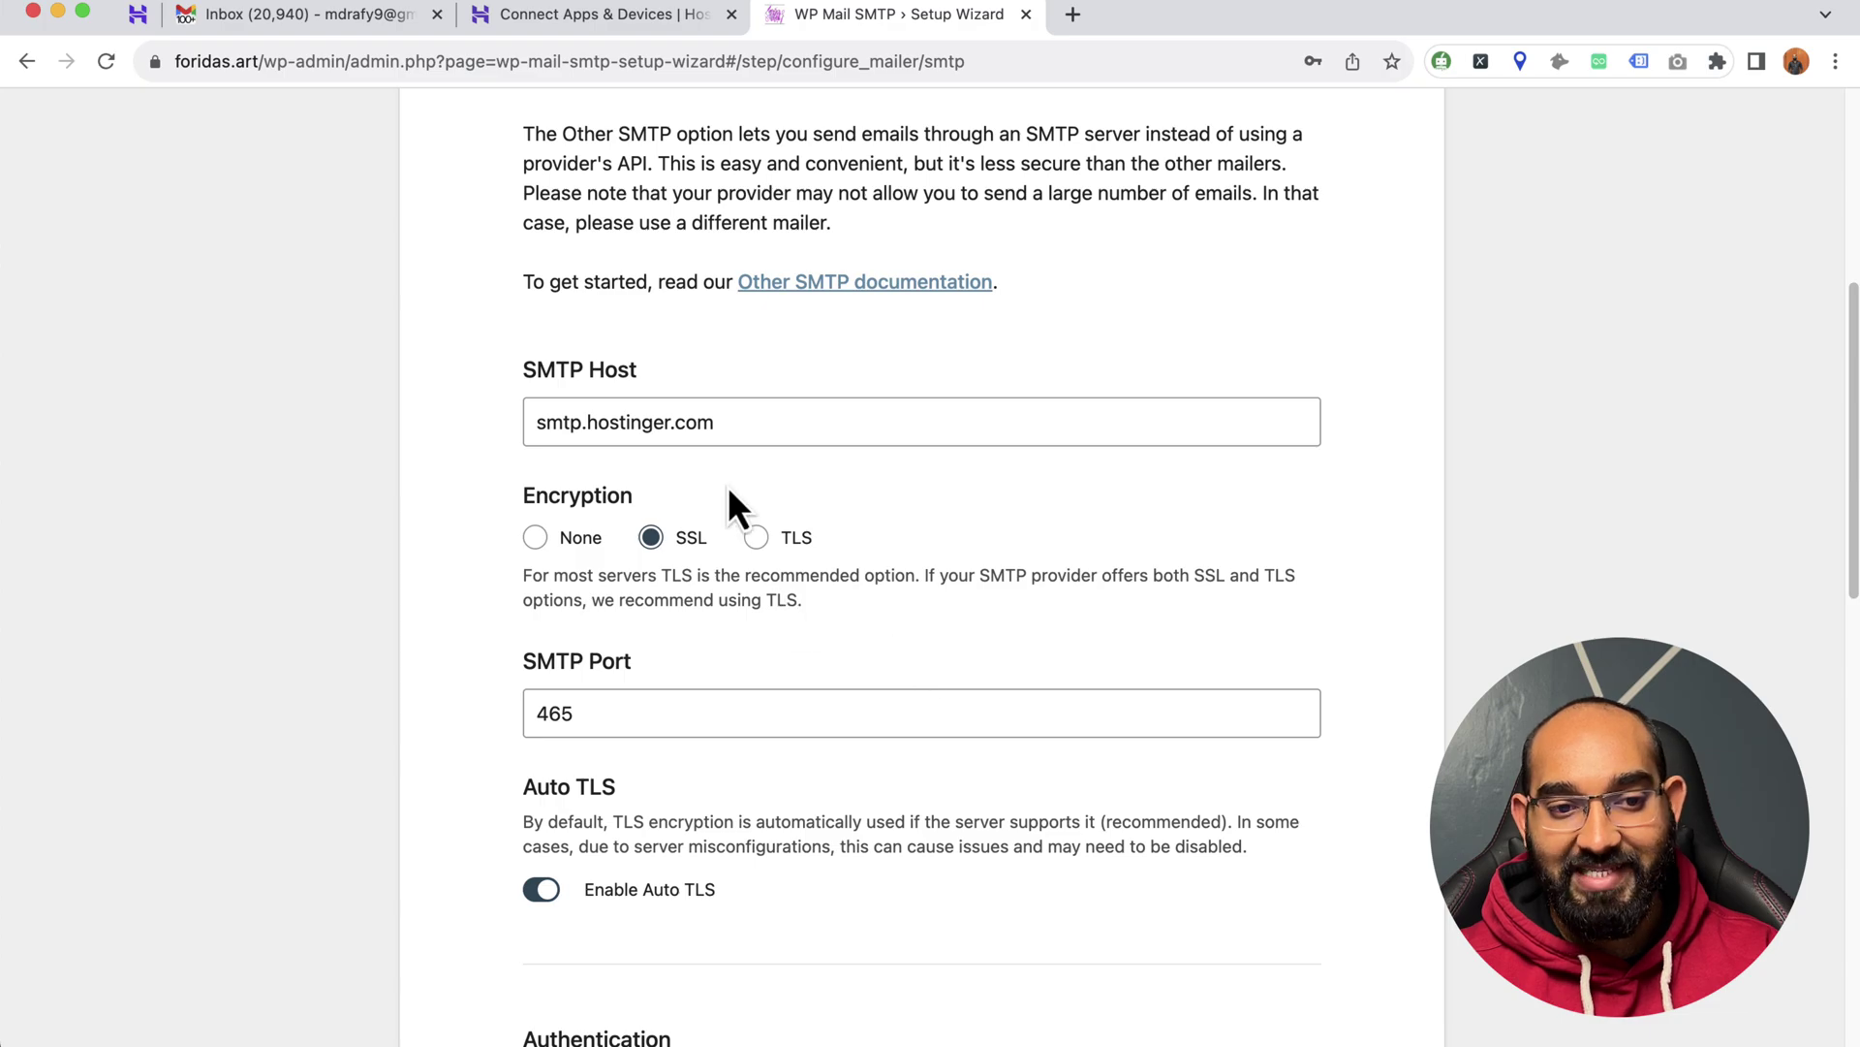
pyautogui.scroll(-2, 1085, 468)
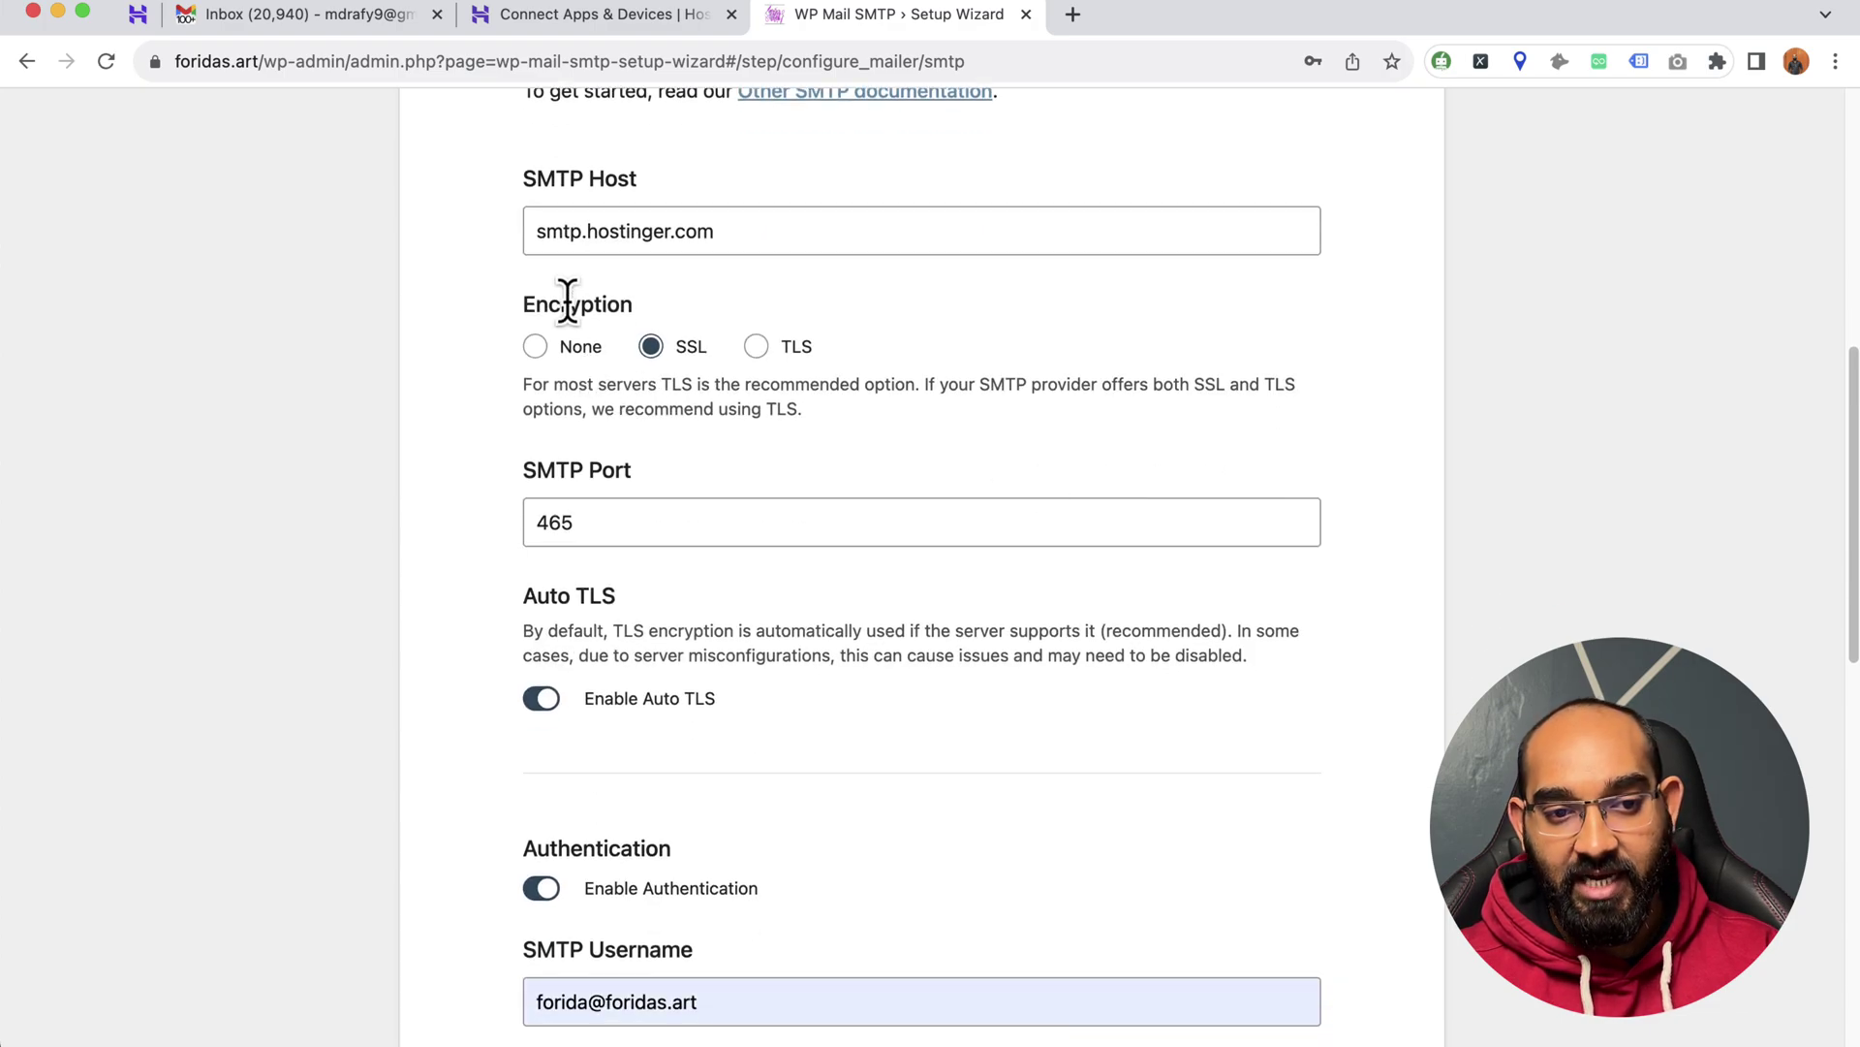
pyautogui.doubleClick(623, 304)
pyautogui.scroll(-1, 682, 436)
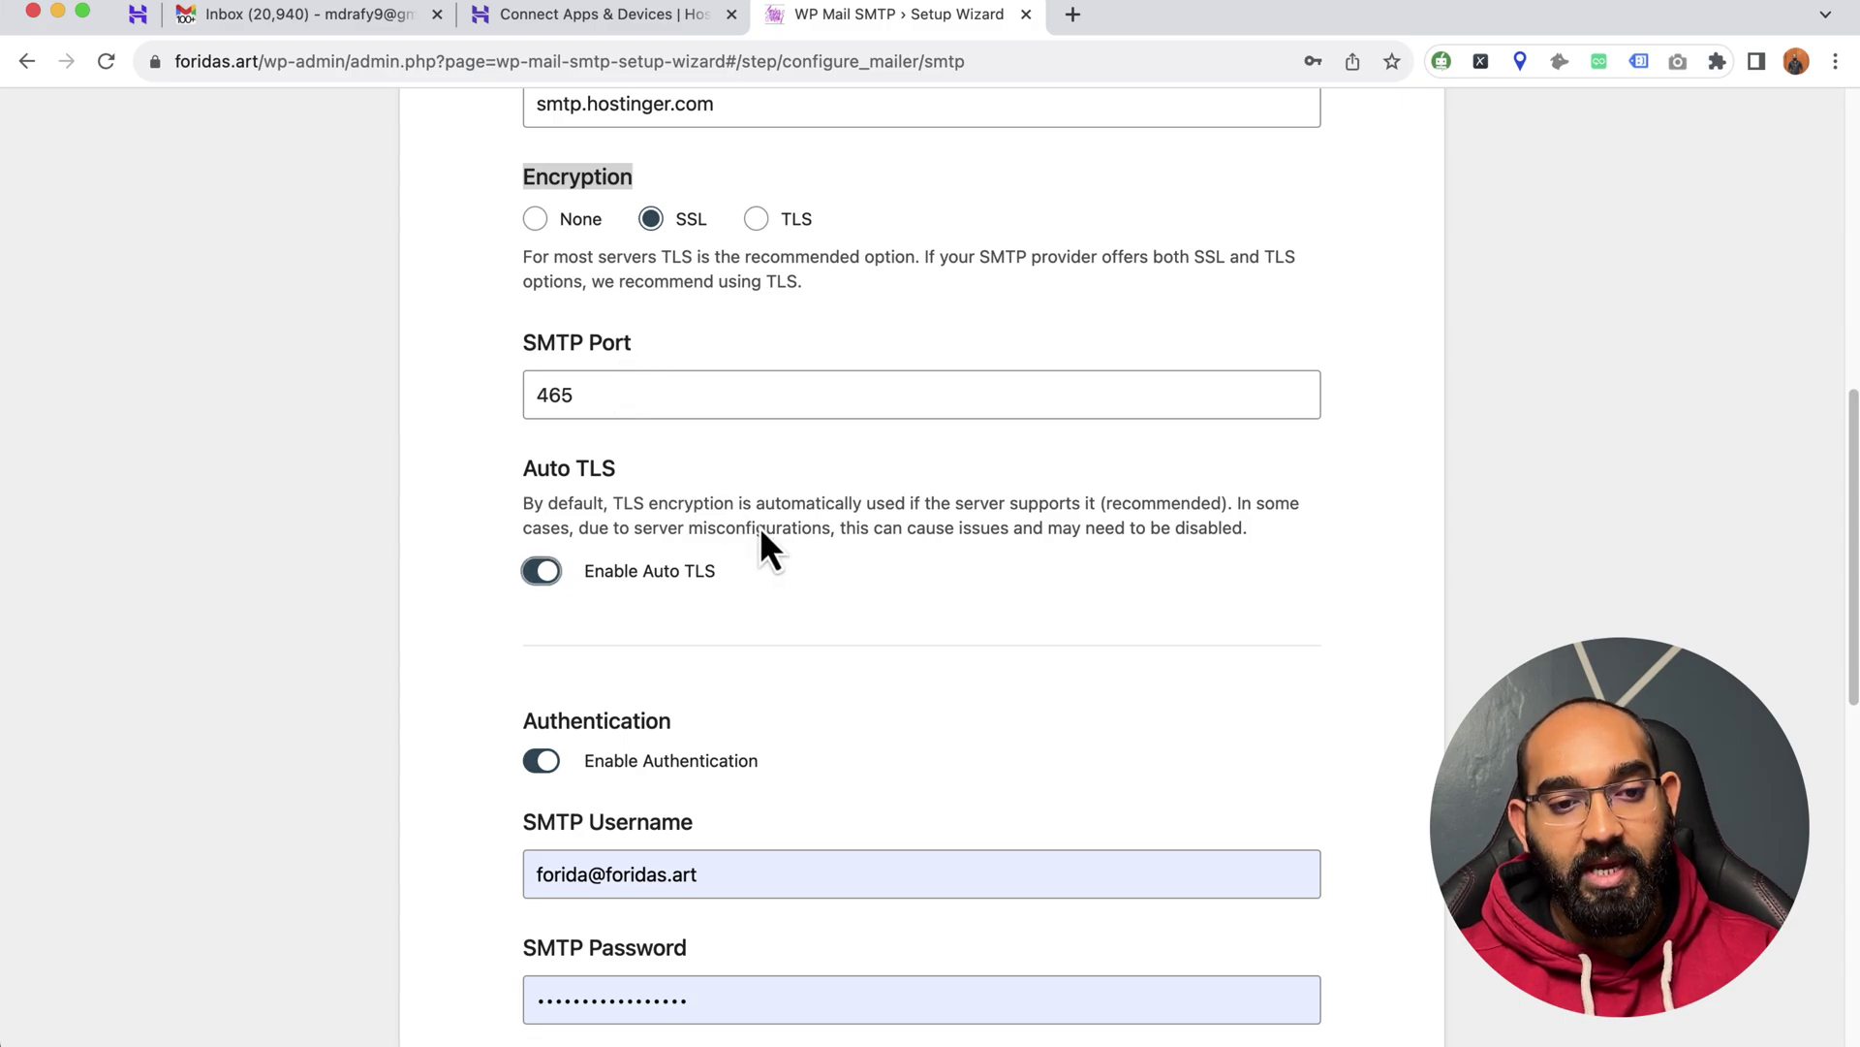
pyautogui.scroll(-4, 765, 542)
pyautogui.scroll(-5, 603, 366)
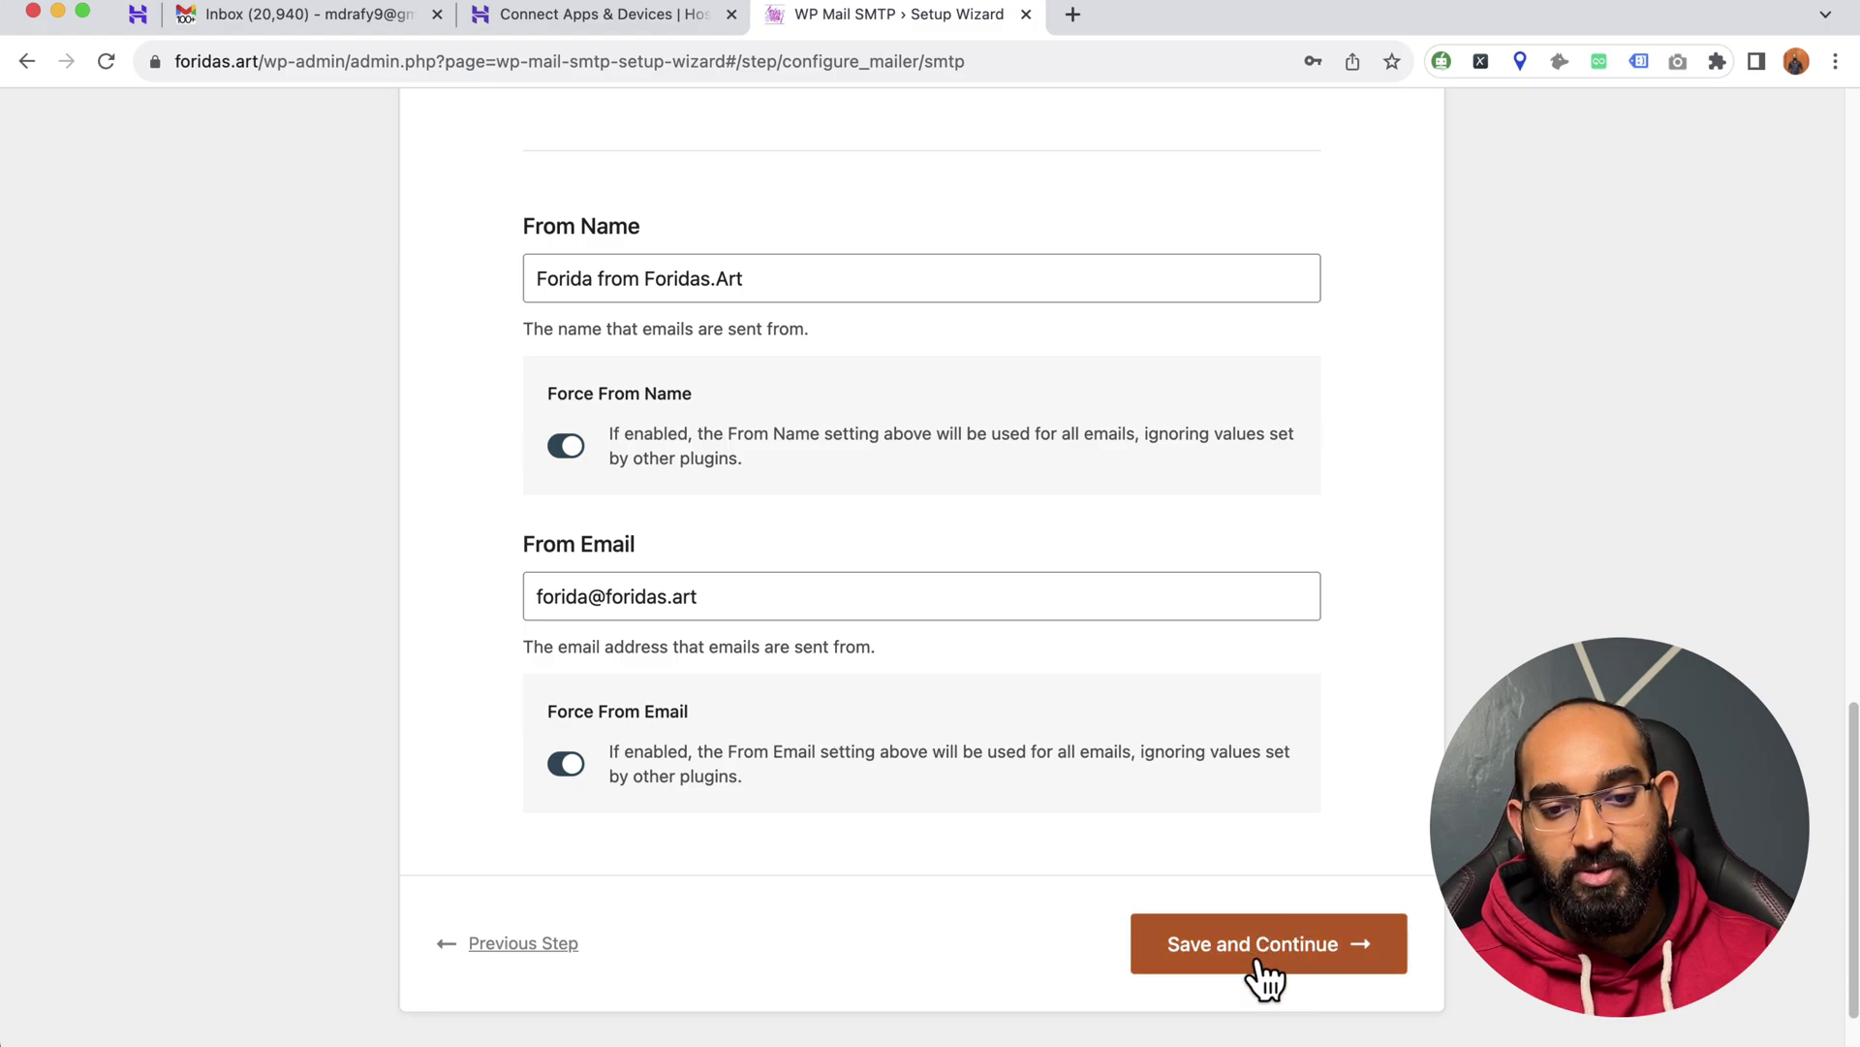
pyautogui.click(1265, 969)
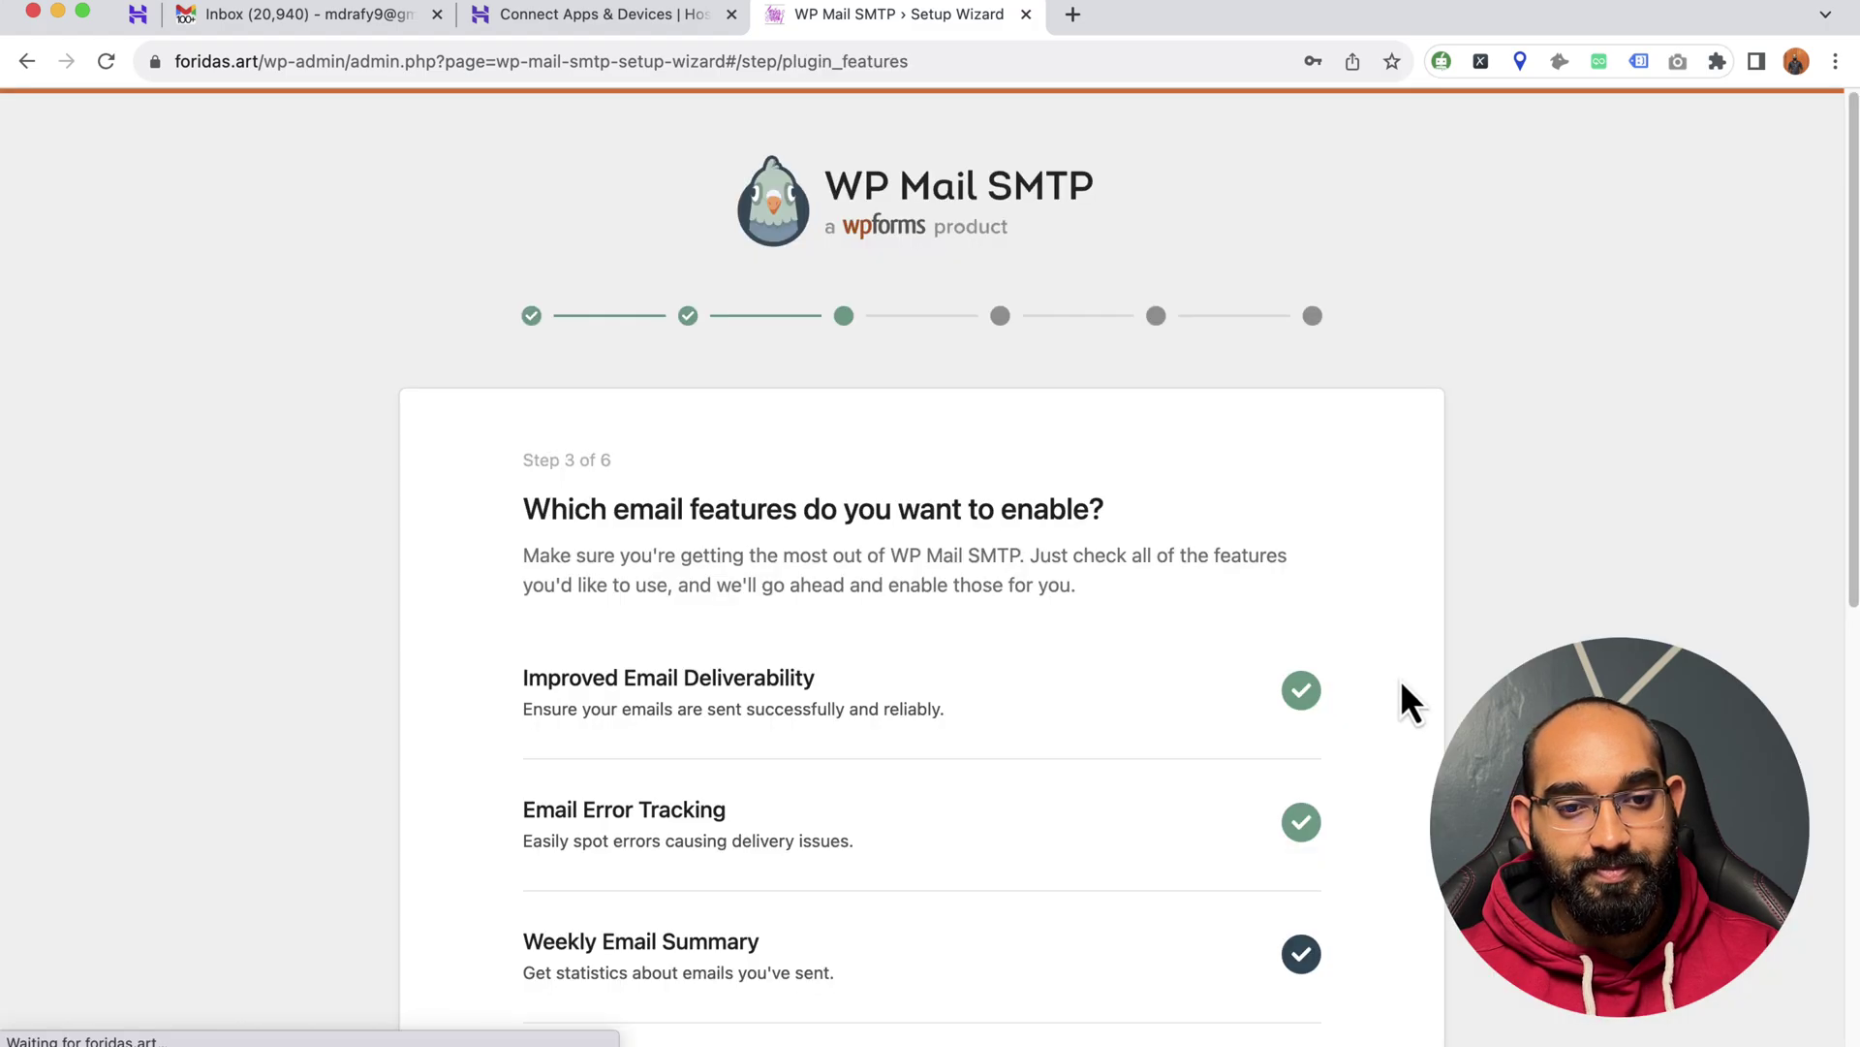
# - Keep the default email features on Step 3 and save to continue
pyautogui.scroll(-2, 852, 717)
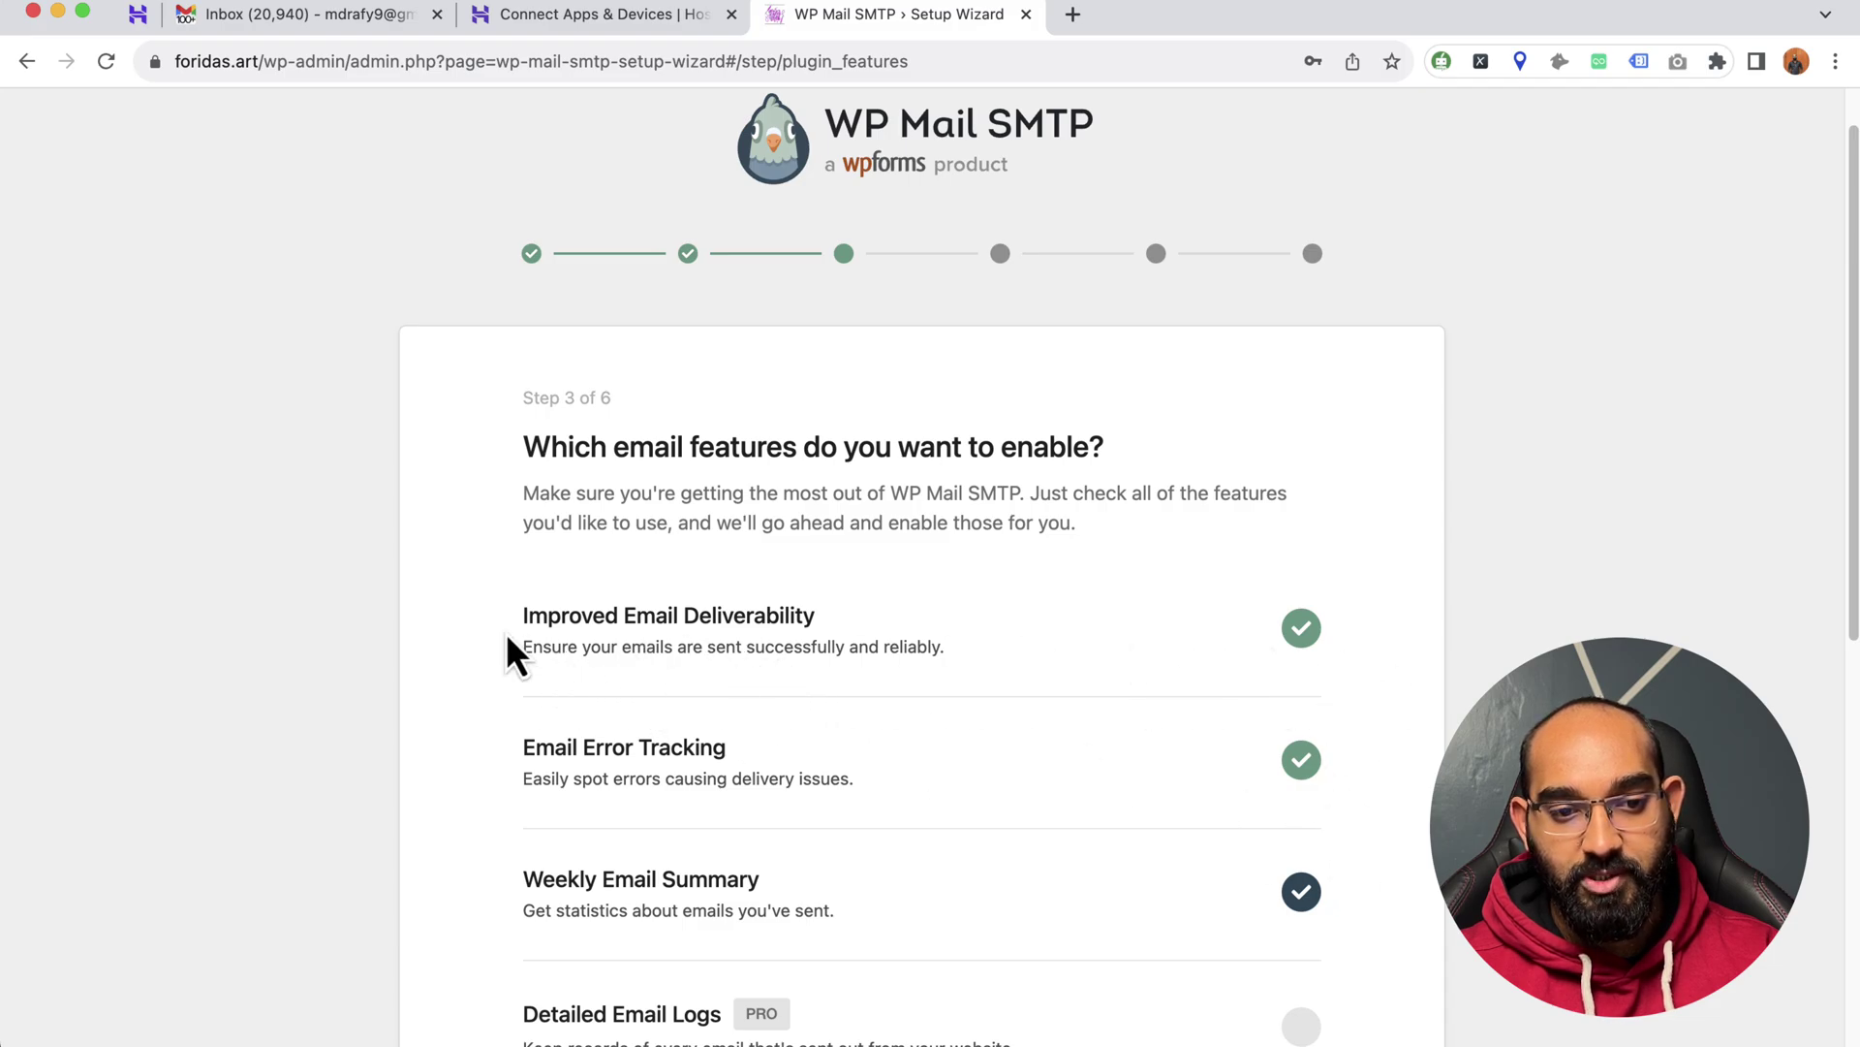
pyautogui.scroll(-2, 649, 717)
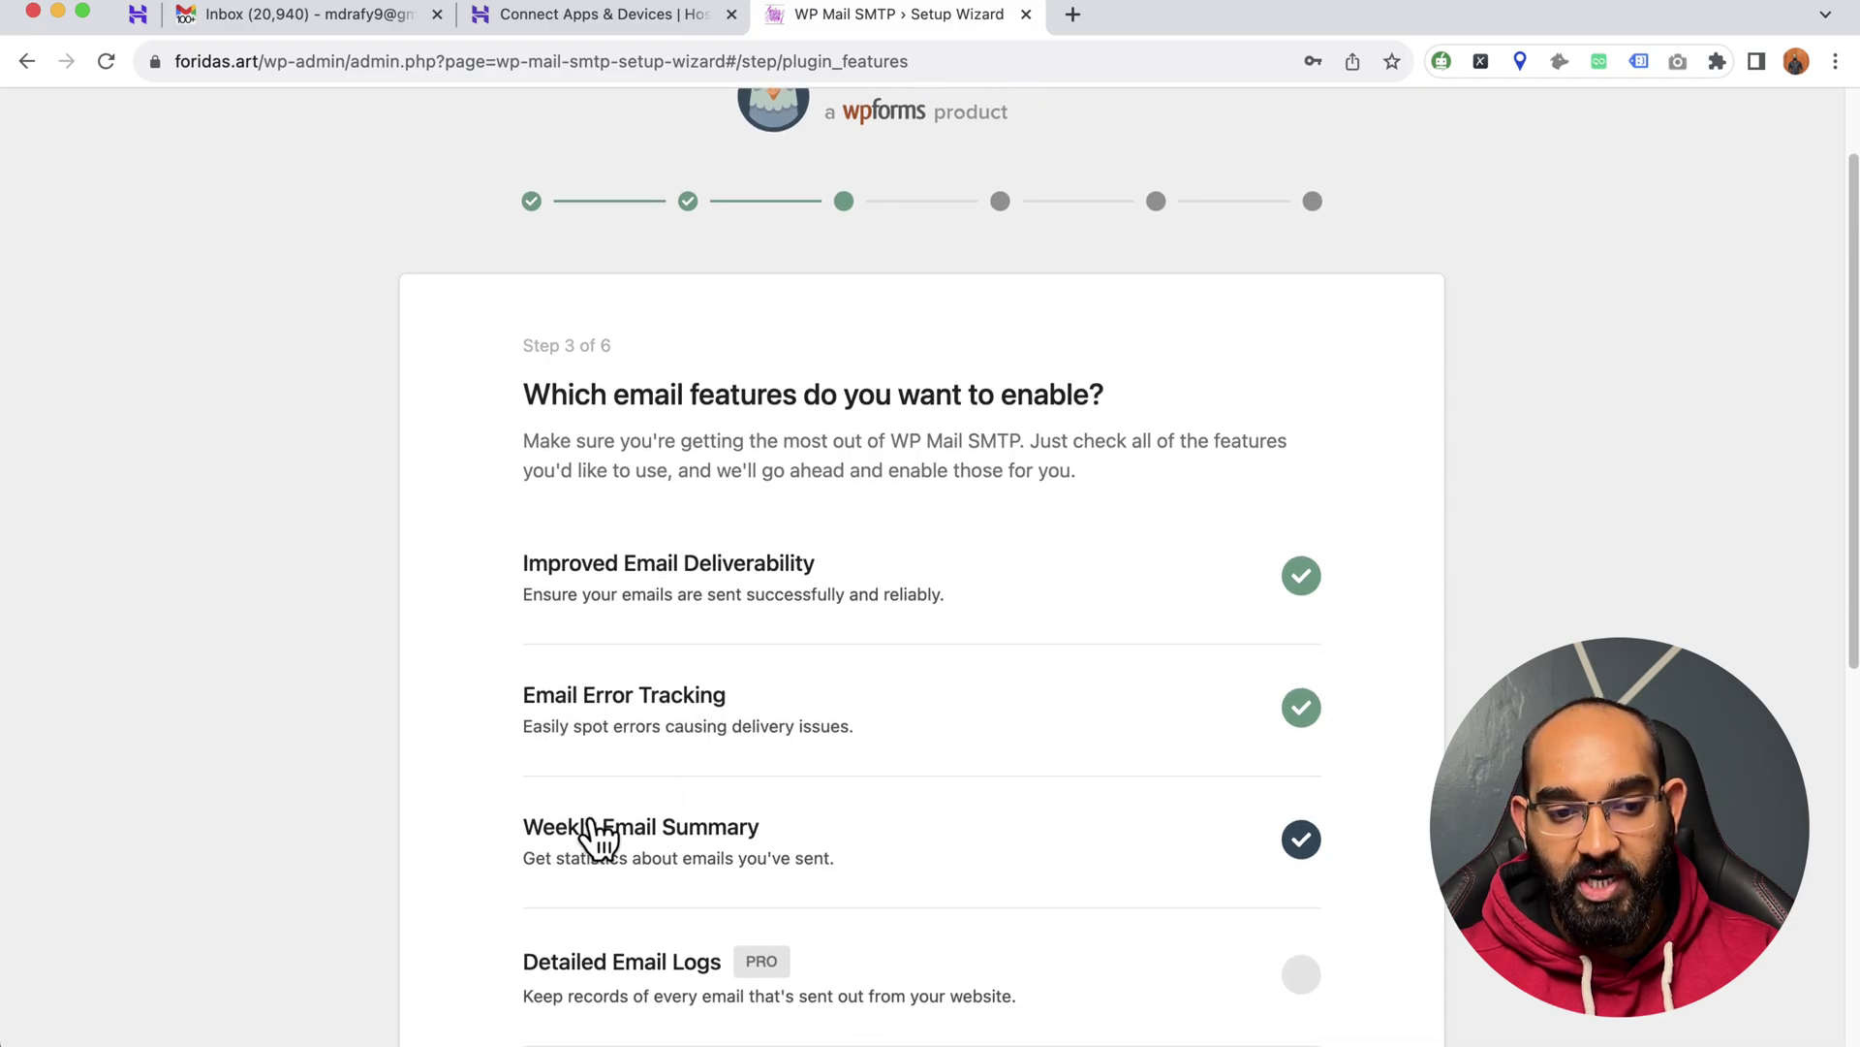
pyautogui.scroll(-2, 746, 775)
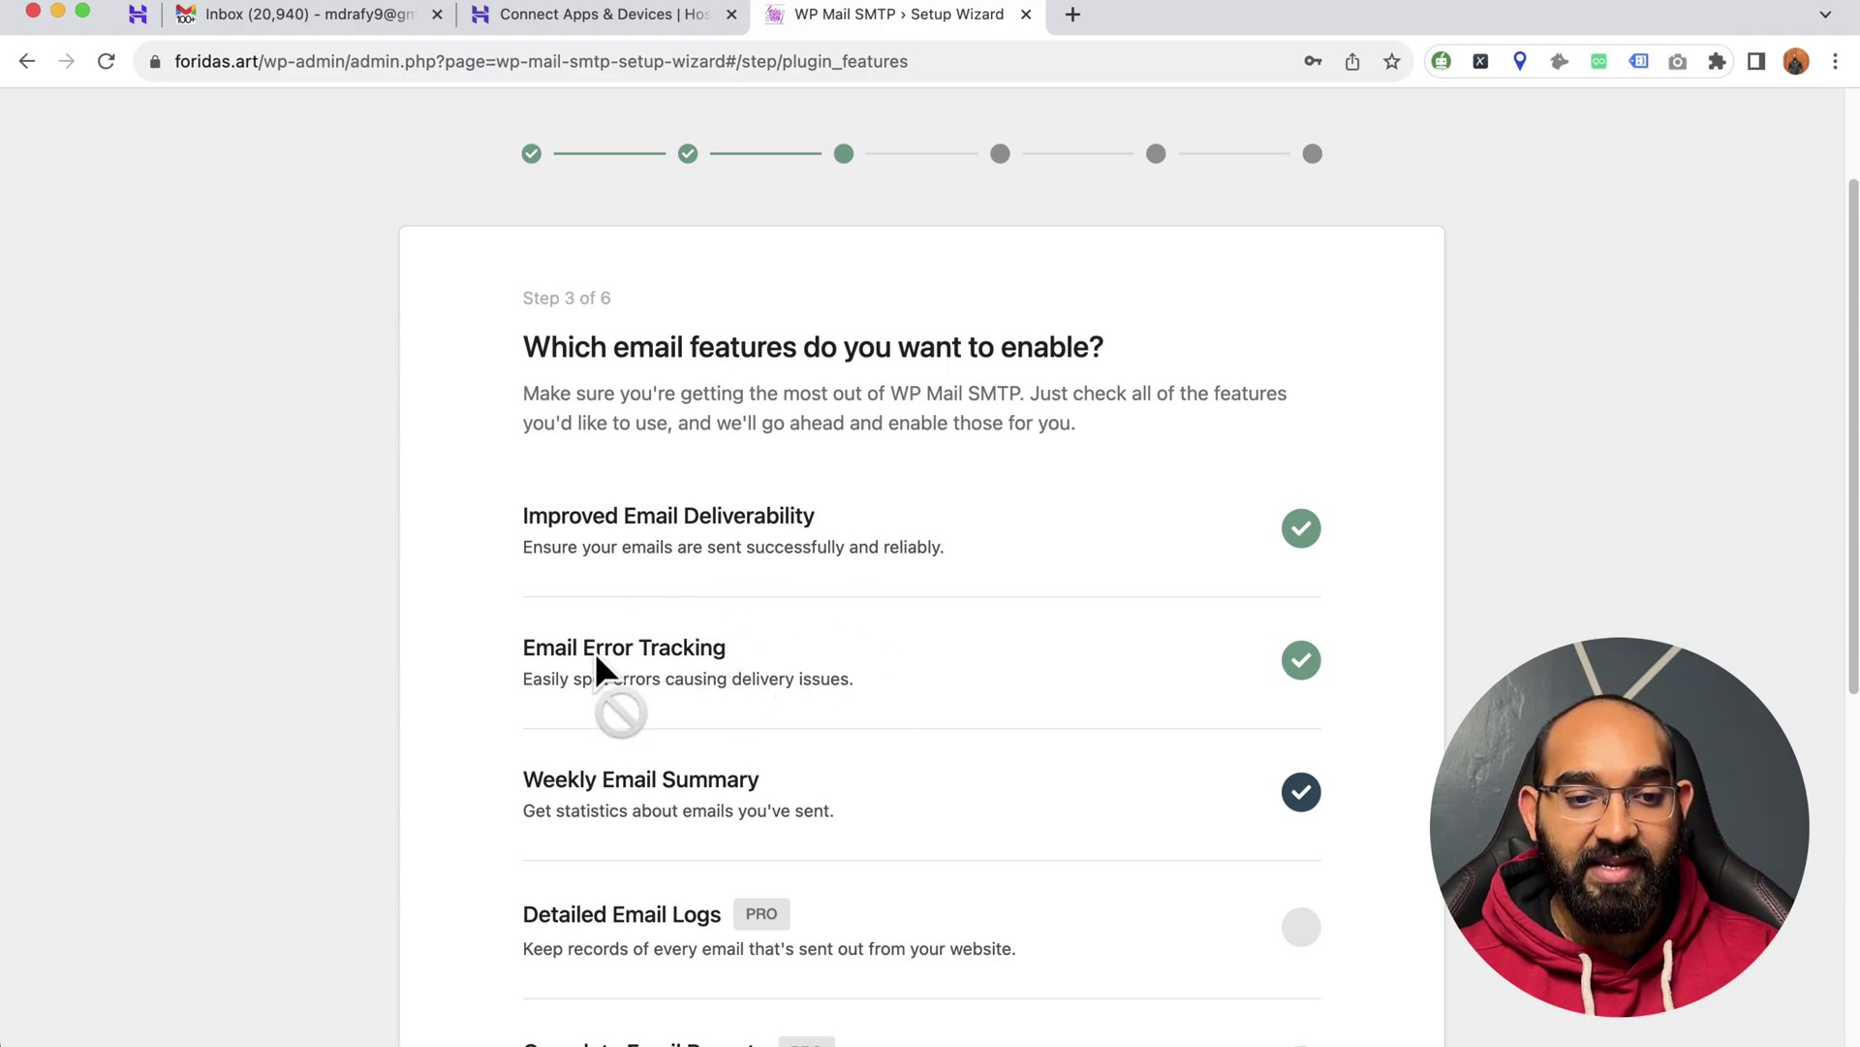
pyautogui.scroll(-10, 692, 696)
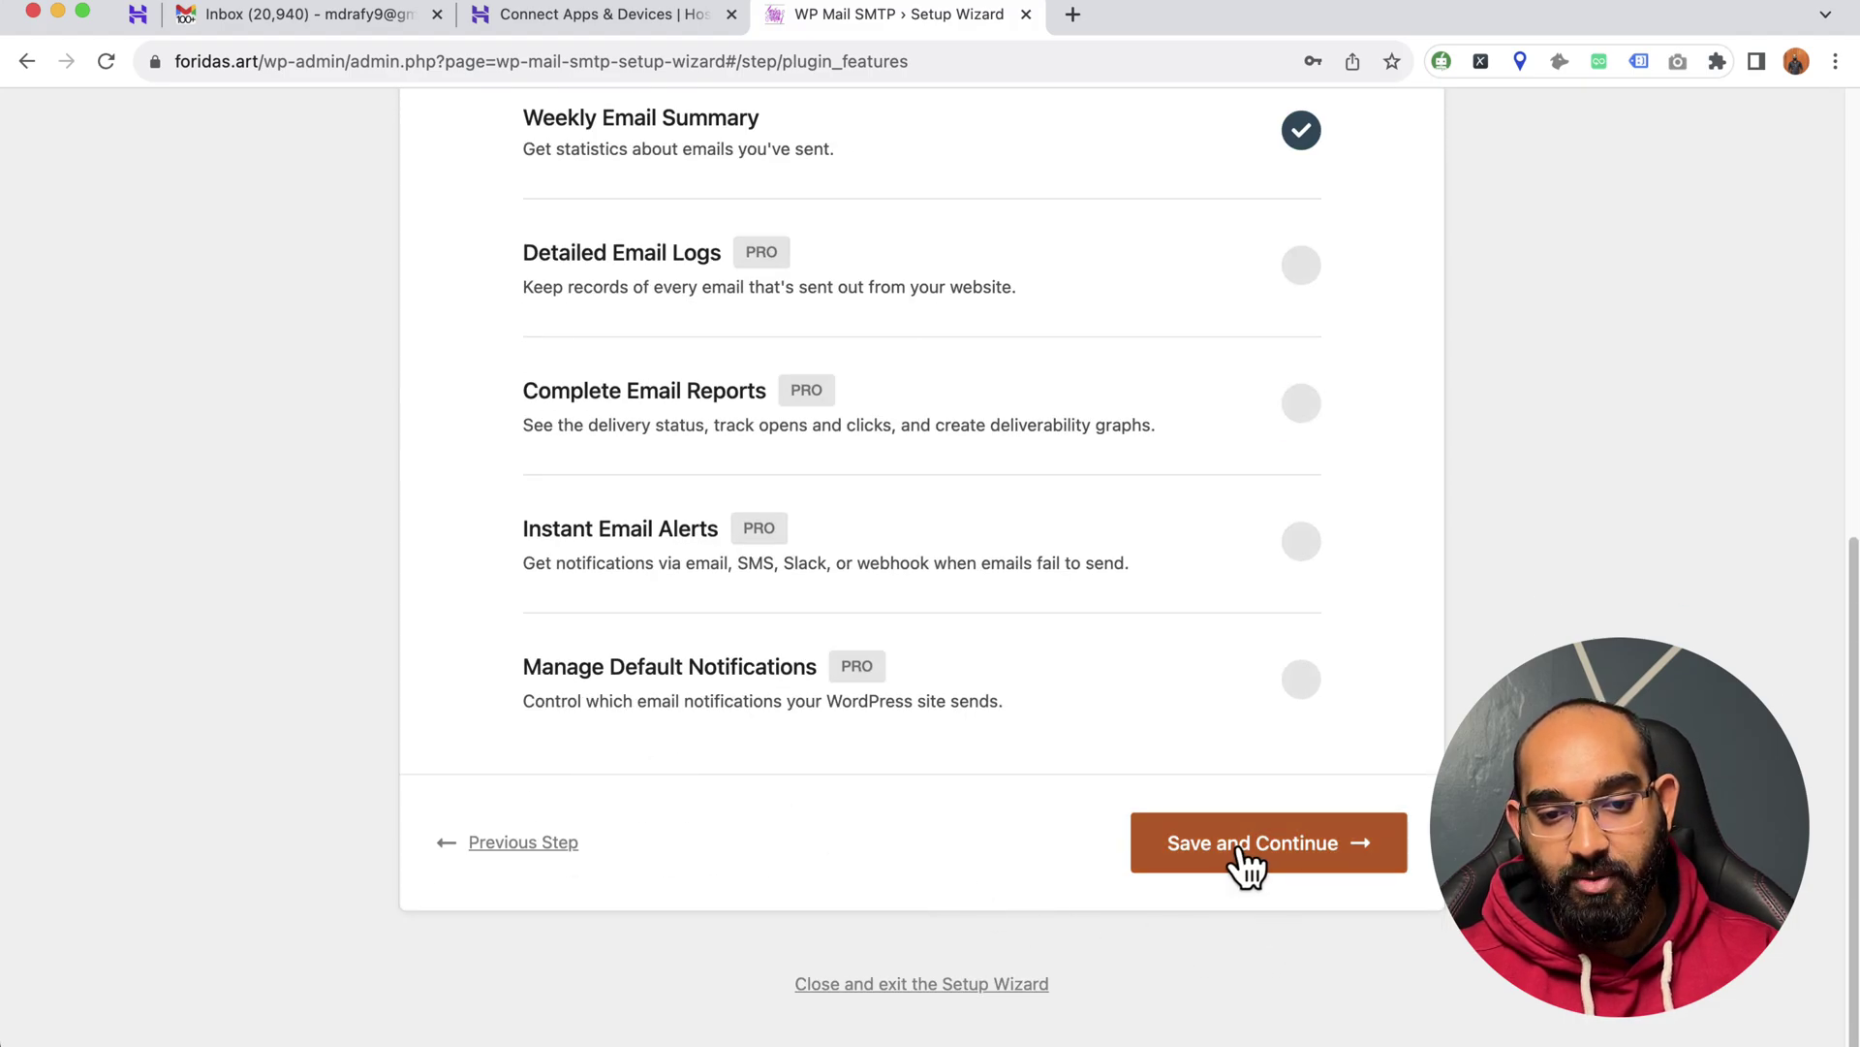
pyautogui.click(1235, 851)
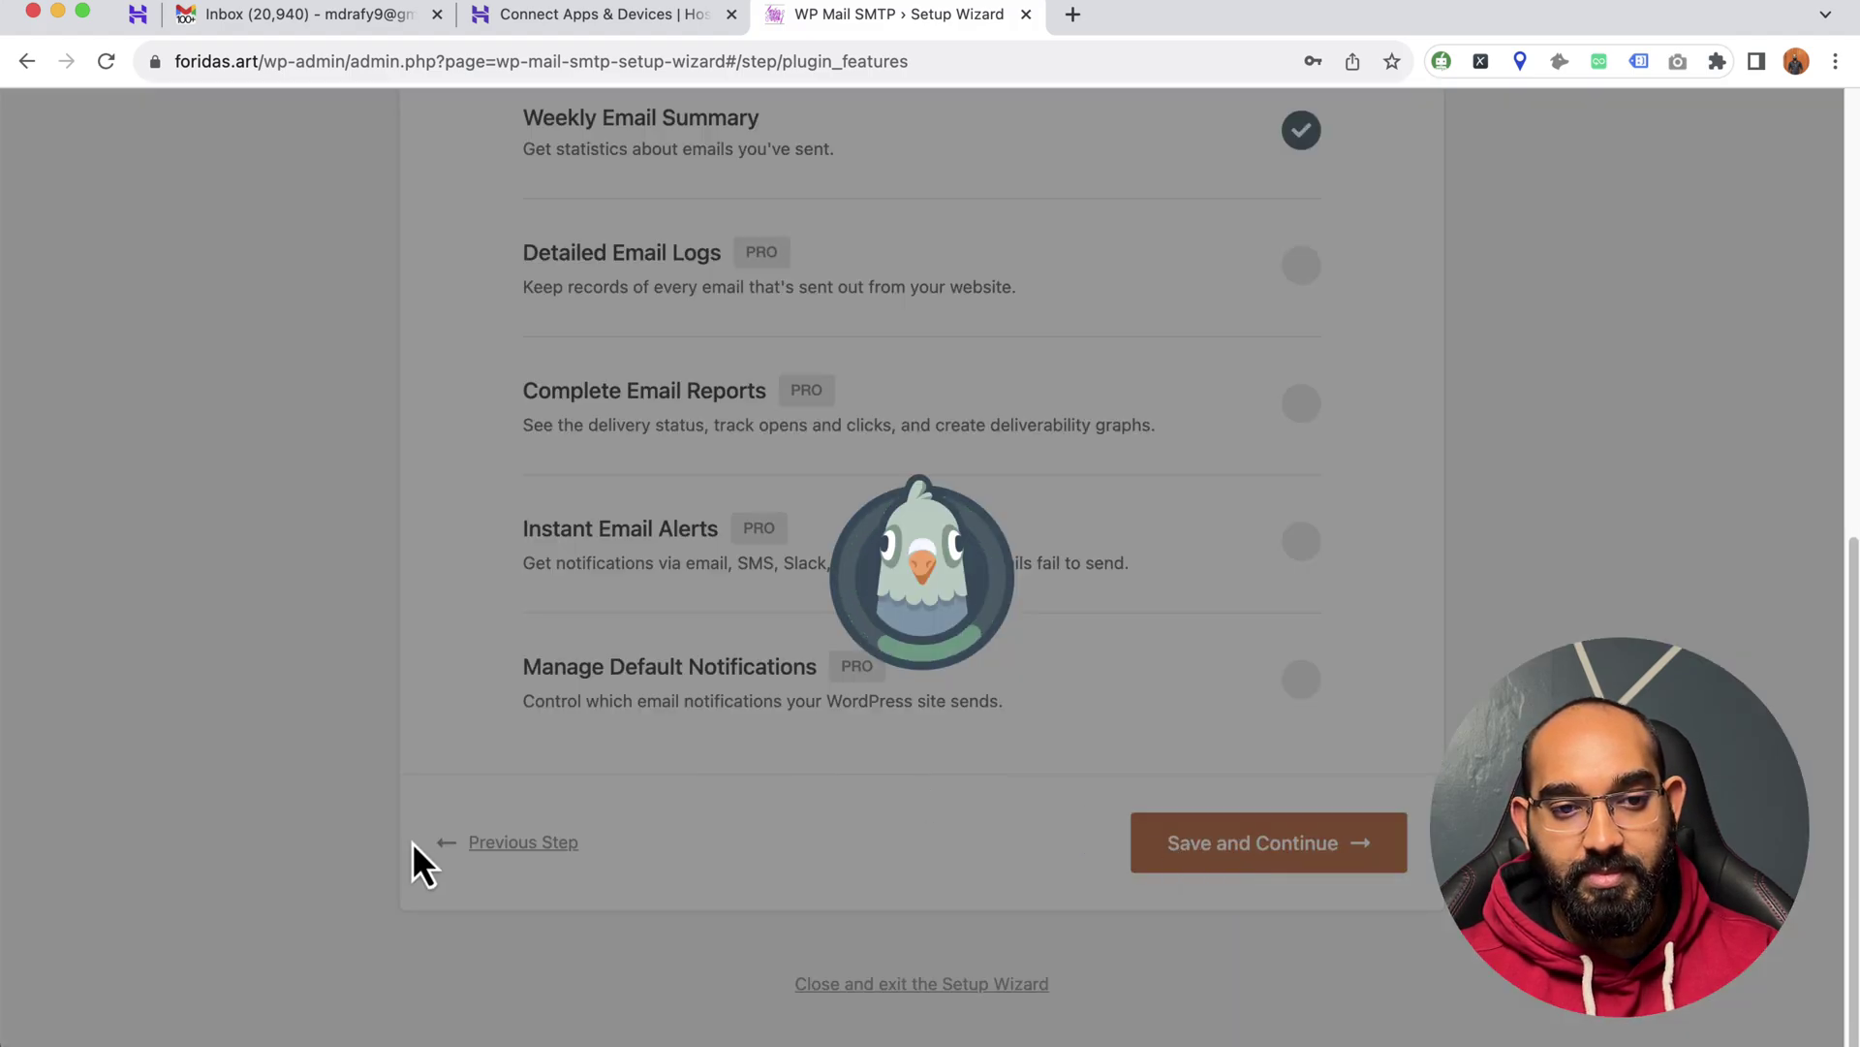
# - Skip the Step 4 plugin recommendations
pyautogui.scroll(-1, 446, 736)
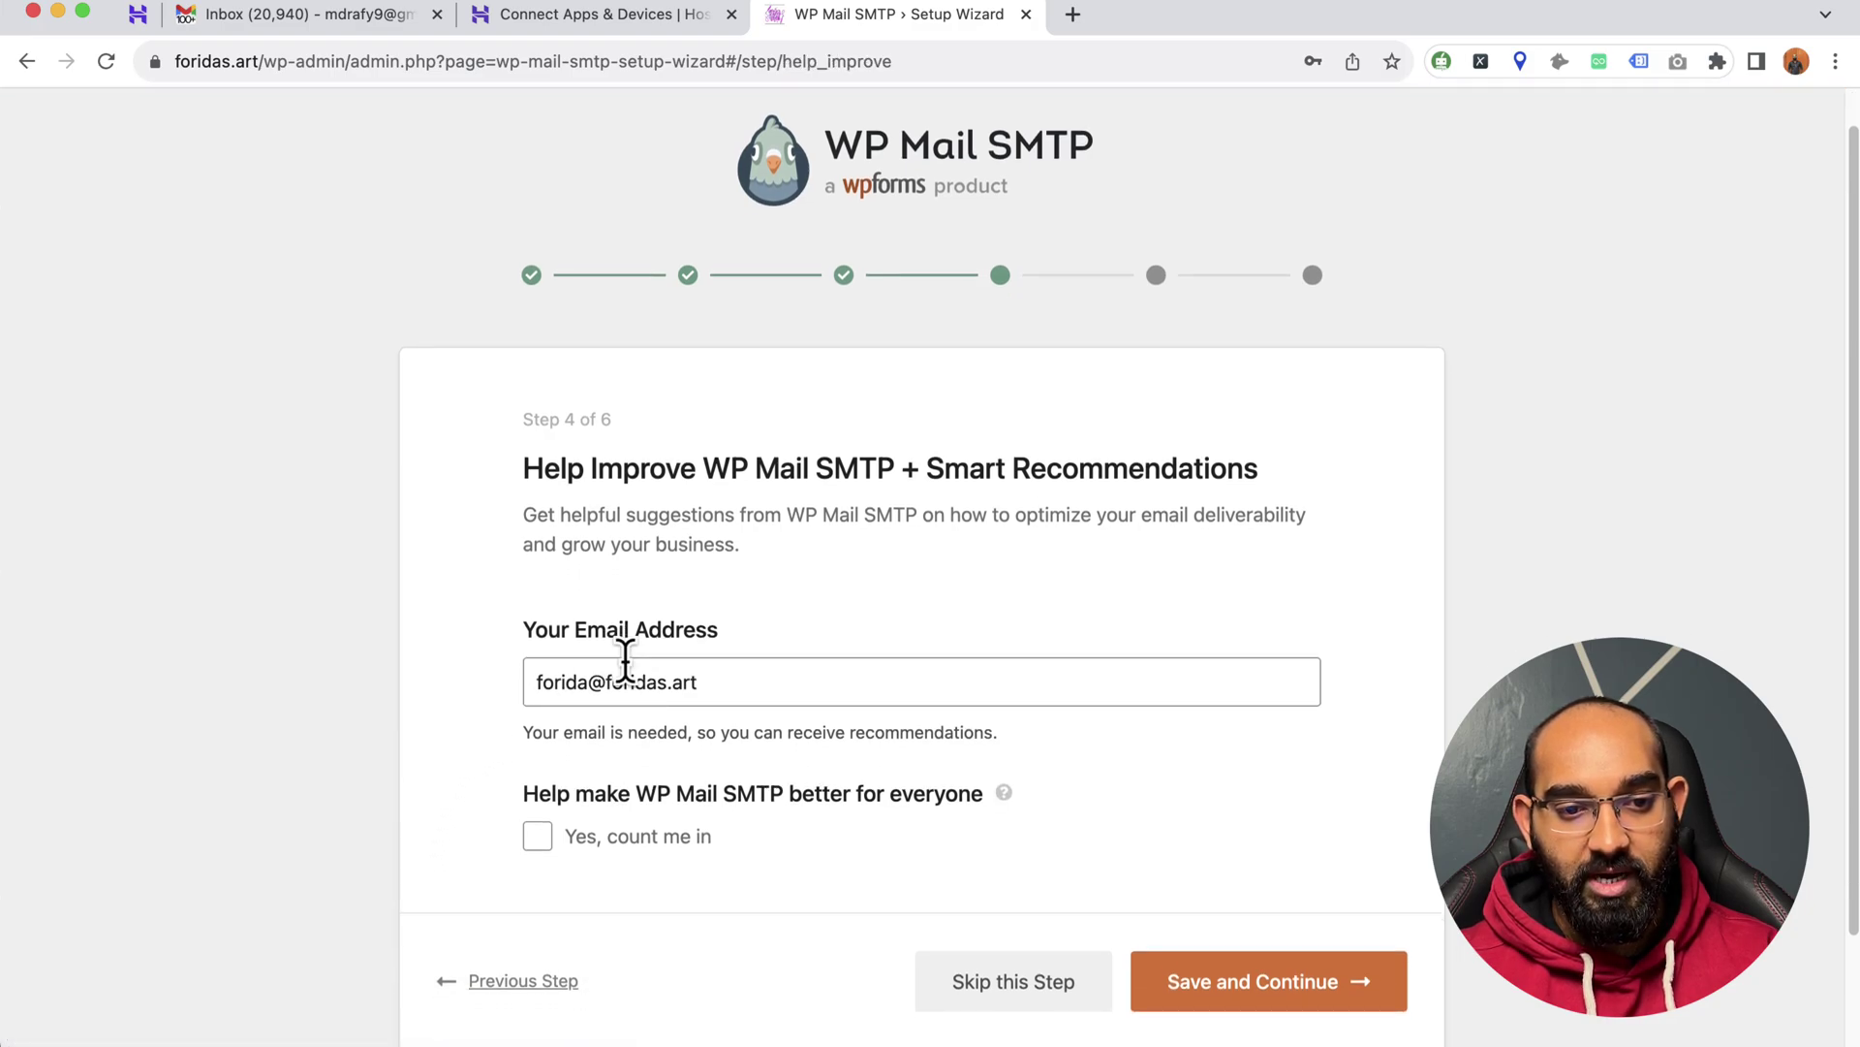
pyautogui.scroll(-1, 736, 621)
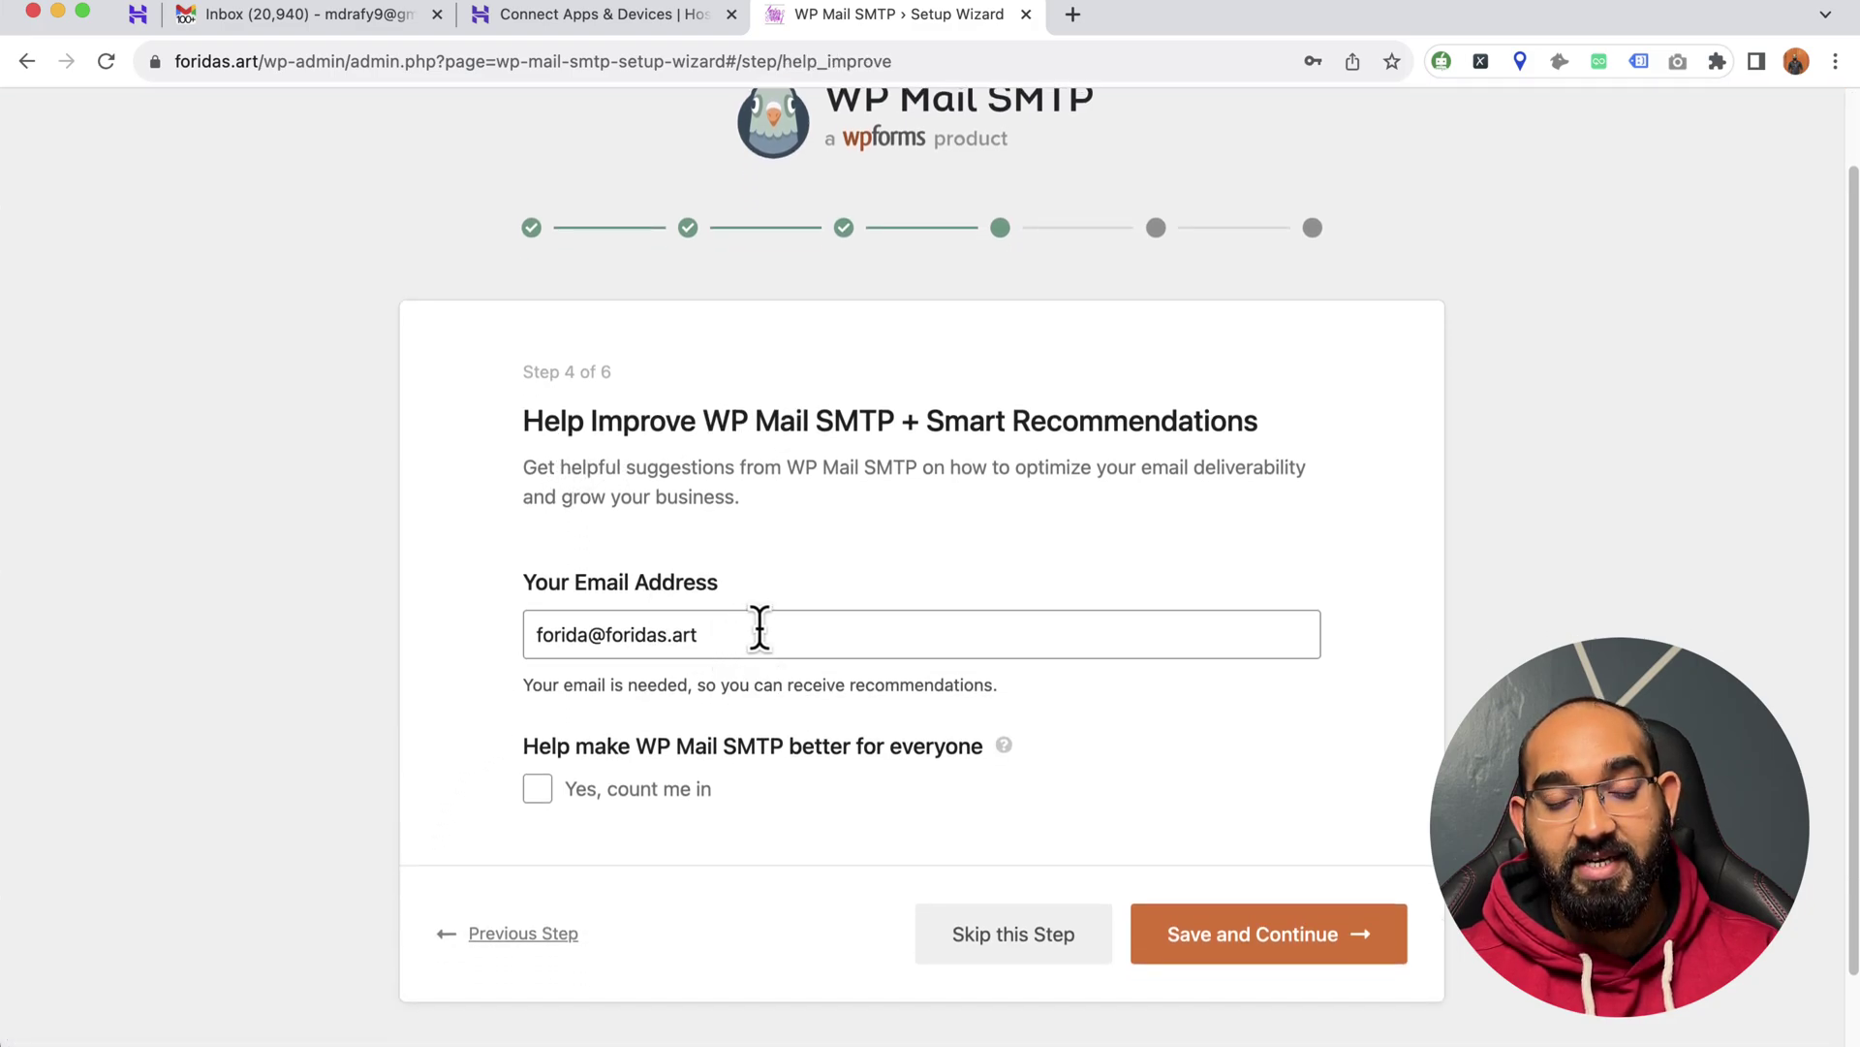
pyautogui.moveTo(756, 634); pyautogui.dragTo(510, 653)
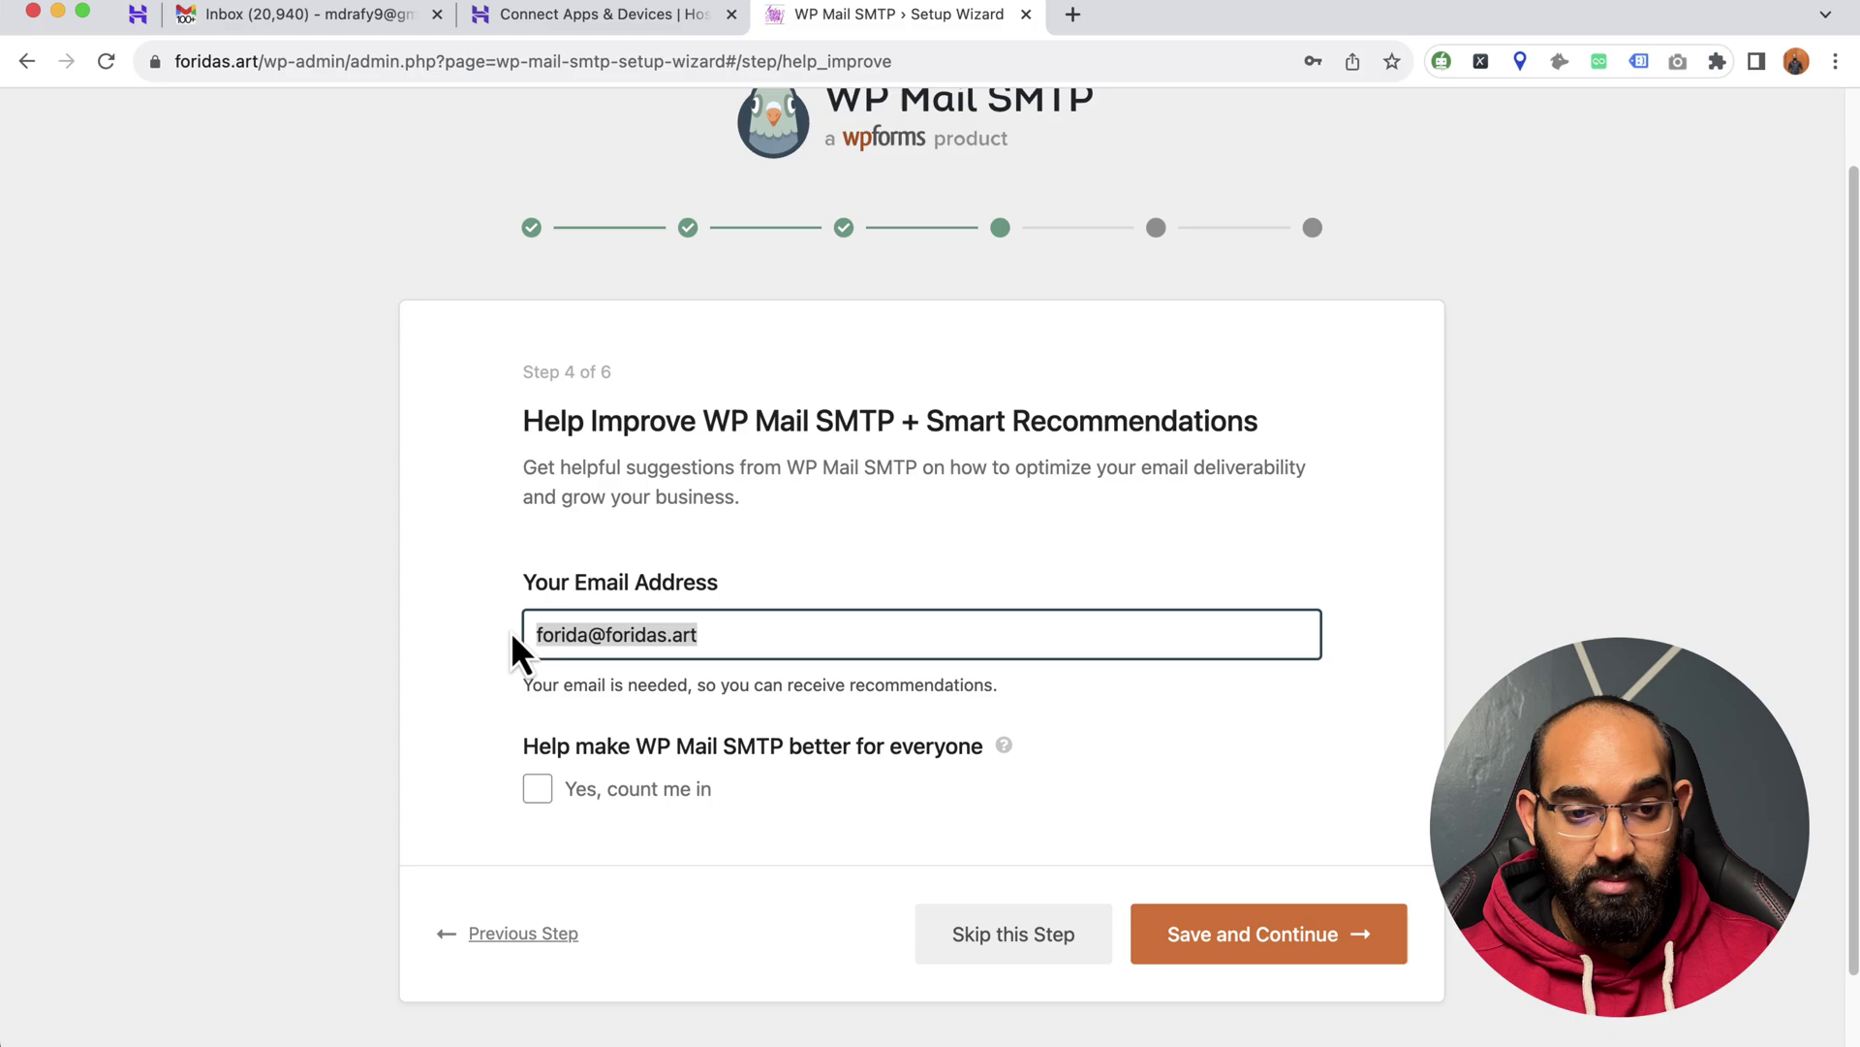
pyautogui.click(500, 690)
pyautogui.click(1012, 938)
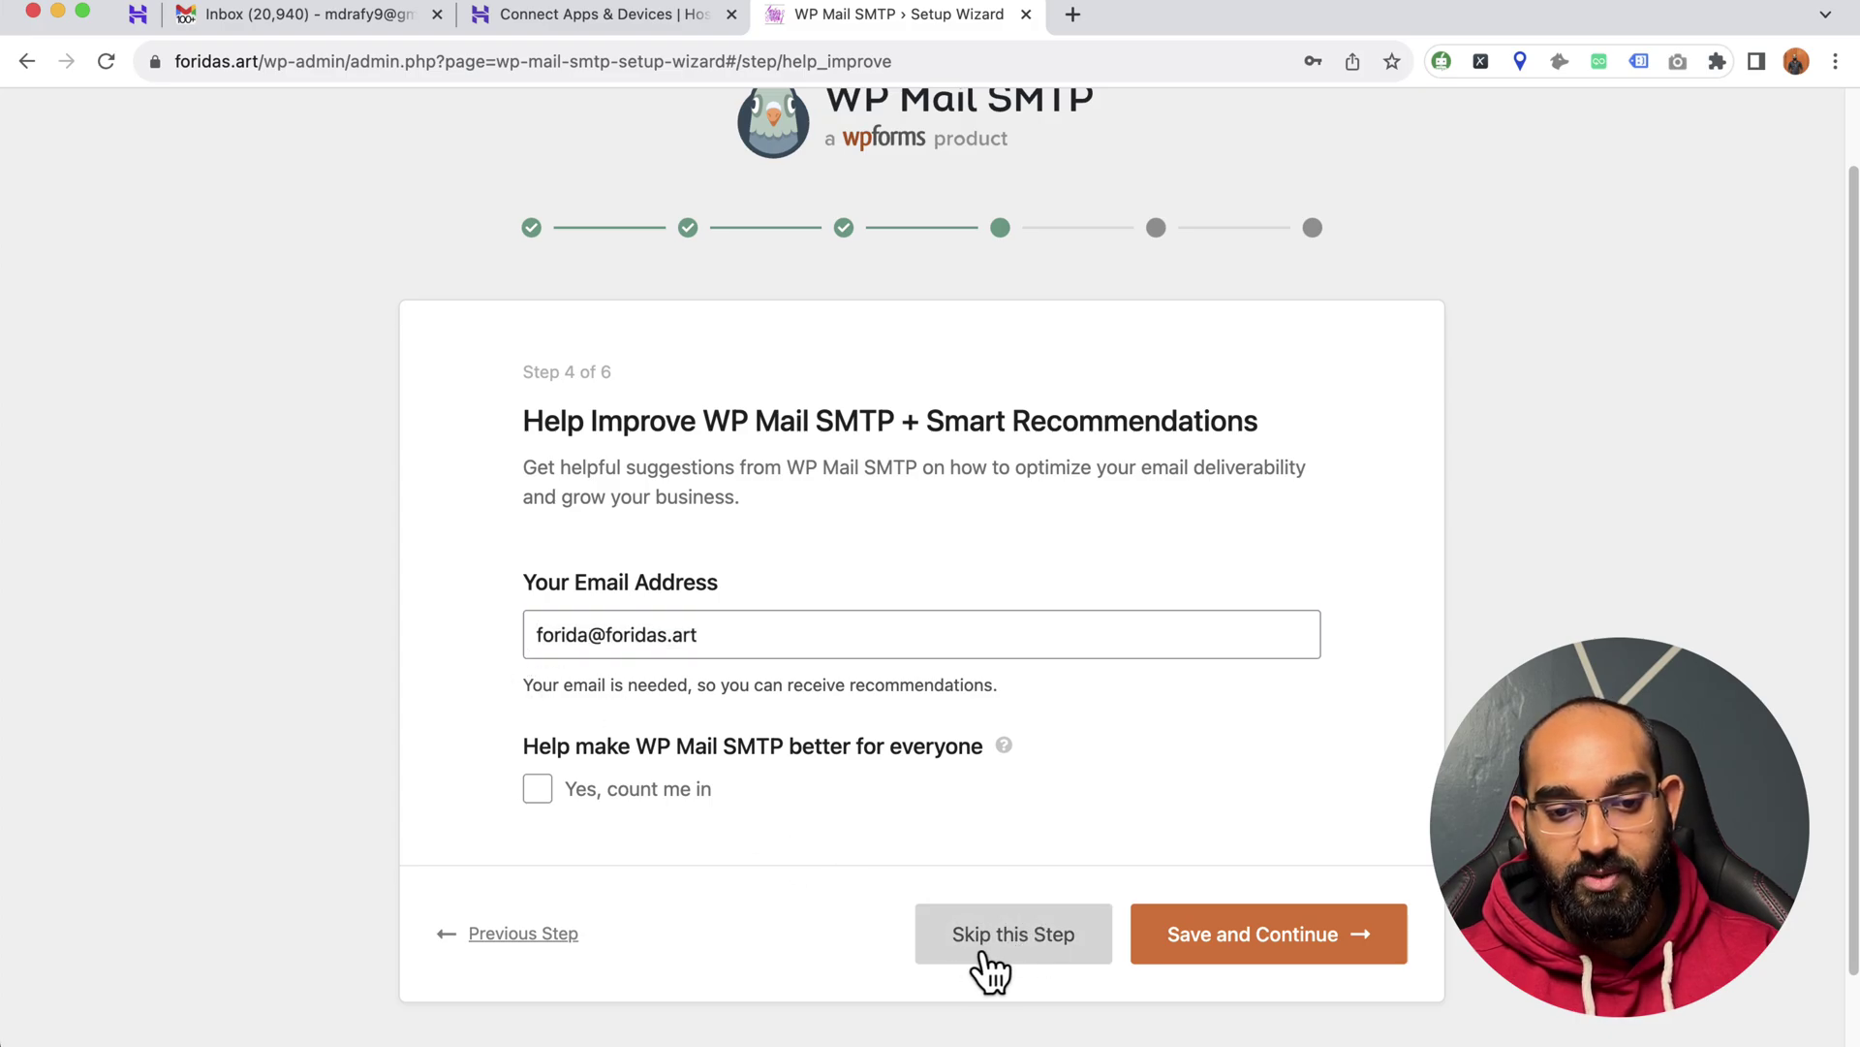
# - Skip the License Key step to reach the Step 6 congratulations page
pyautogui.scroll(-1, 462, 790)
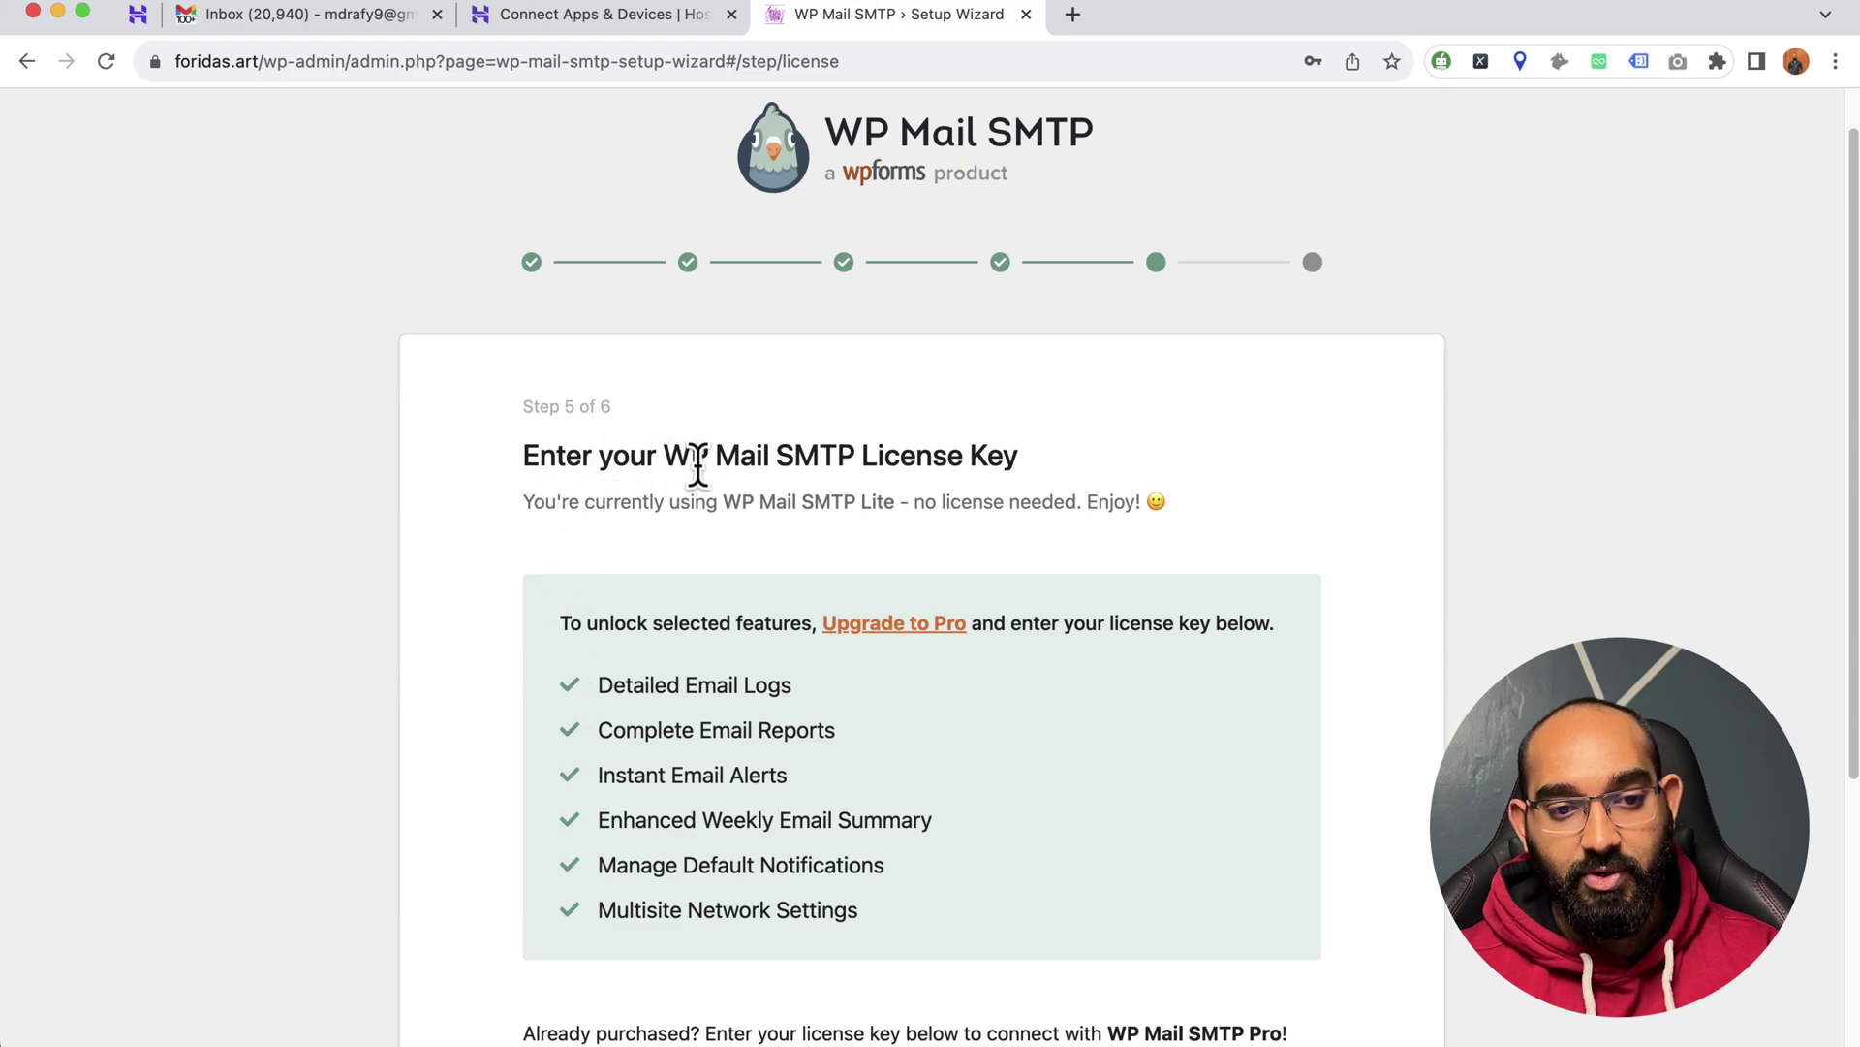
pyautogui.moveTo(776, 455); pyautogui.dragTo(1013, 457)
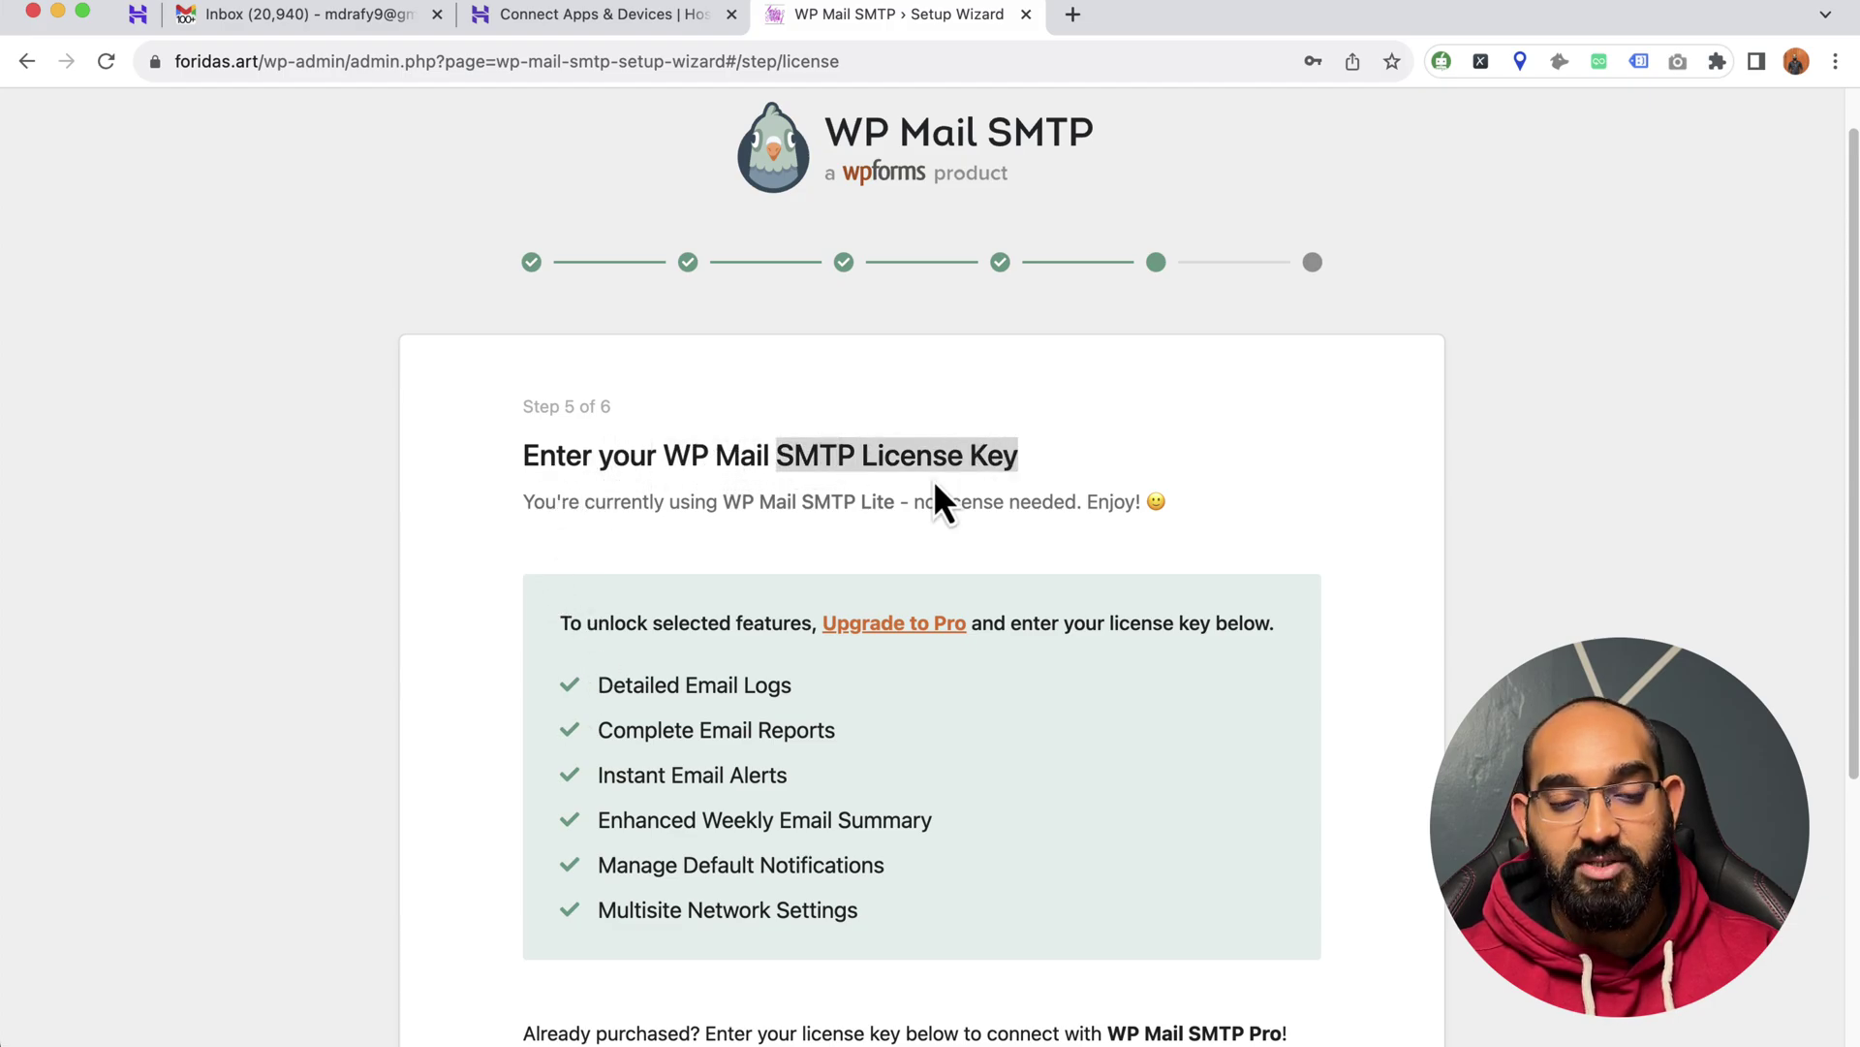
pyautogui.scroll(-1, 594, 656)
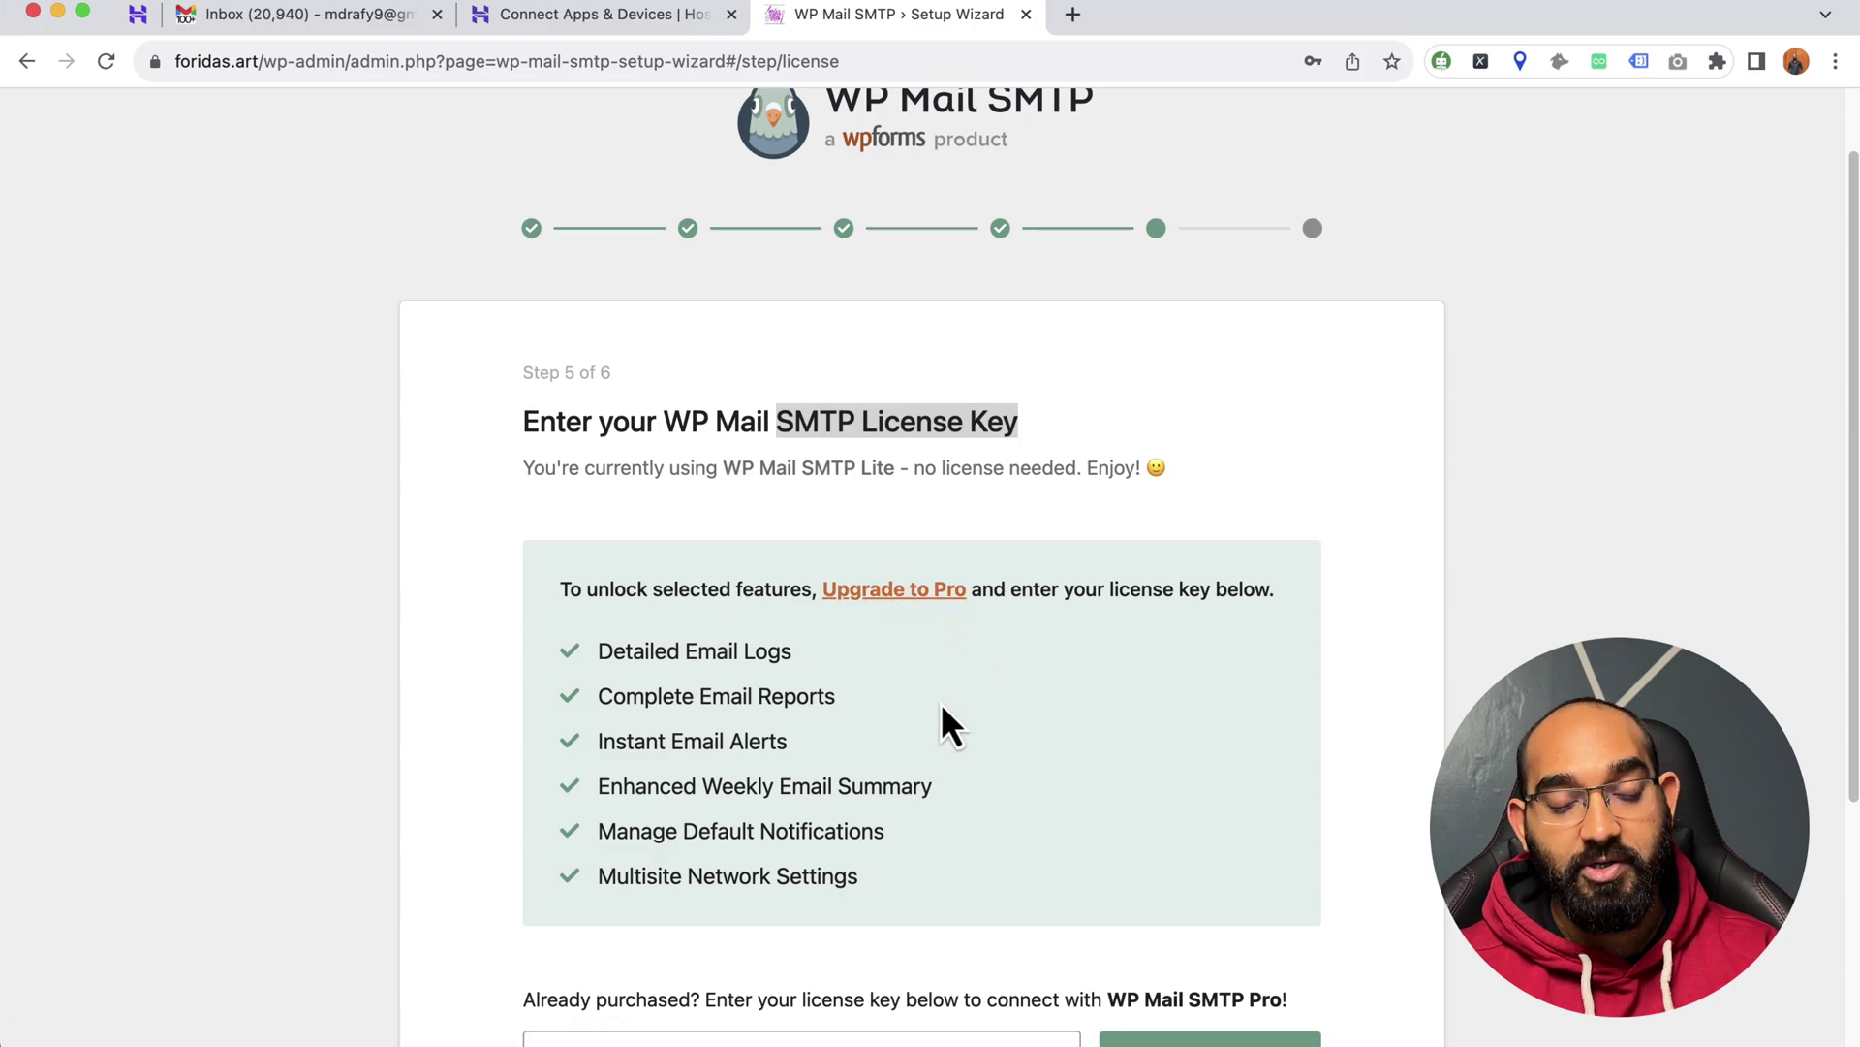
pyautogui.scroll(-5, 943, 723)
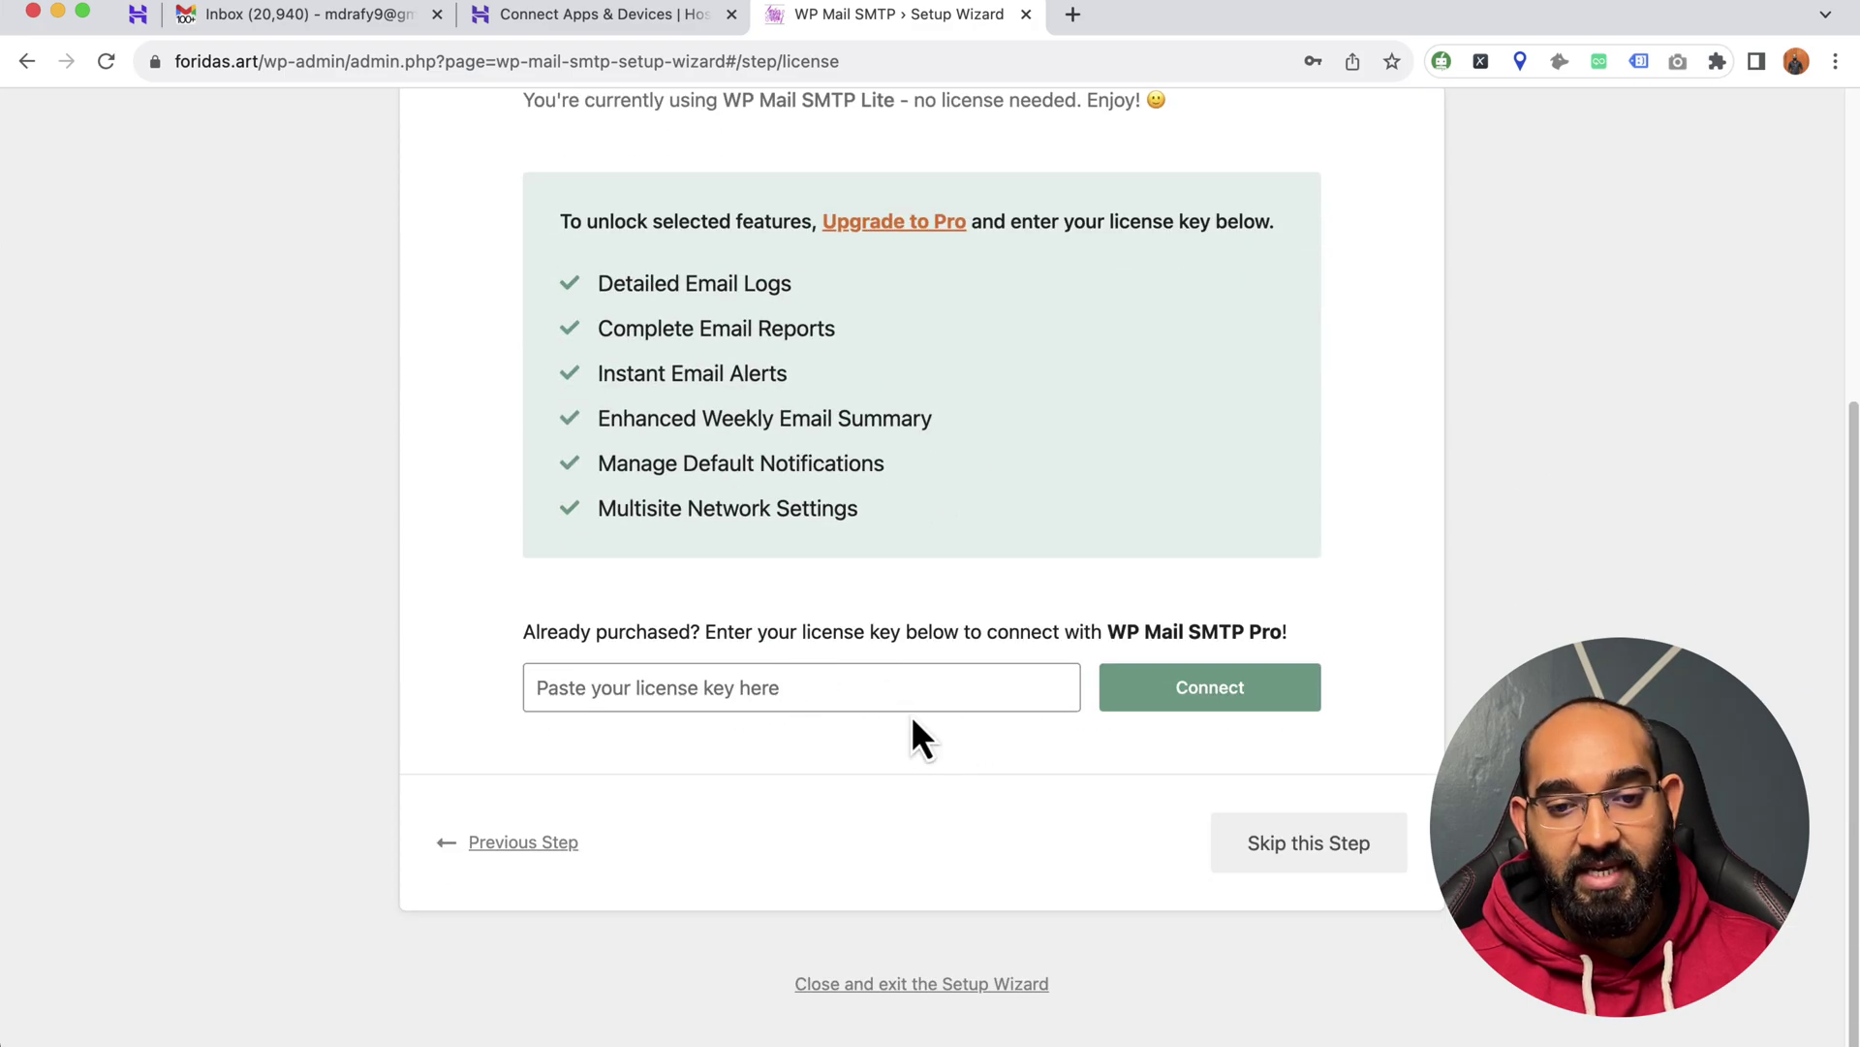
pyautogui.click(1339, 865)
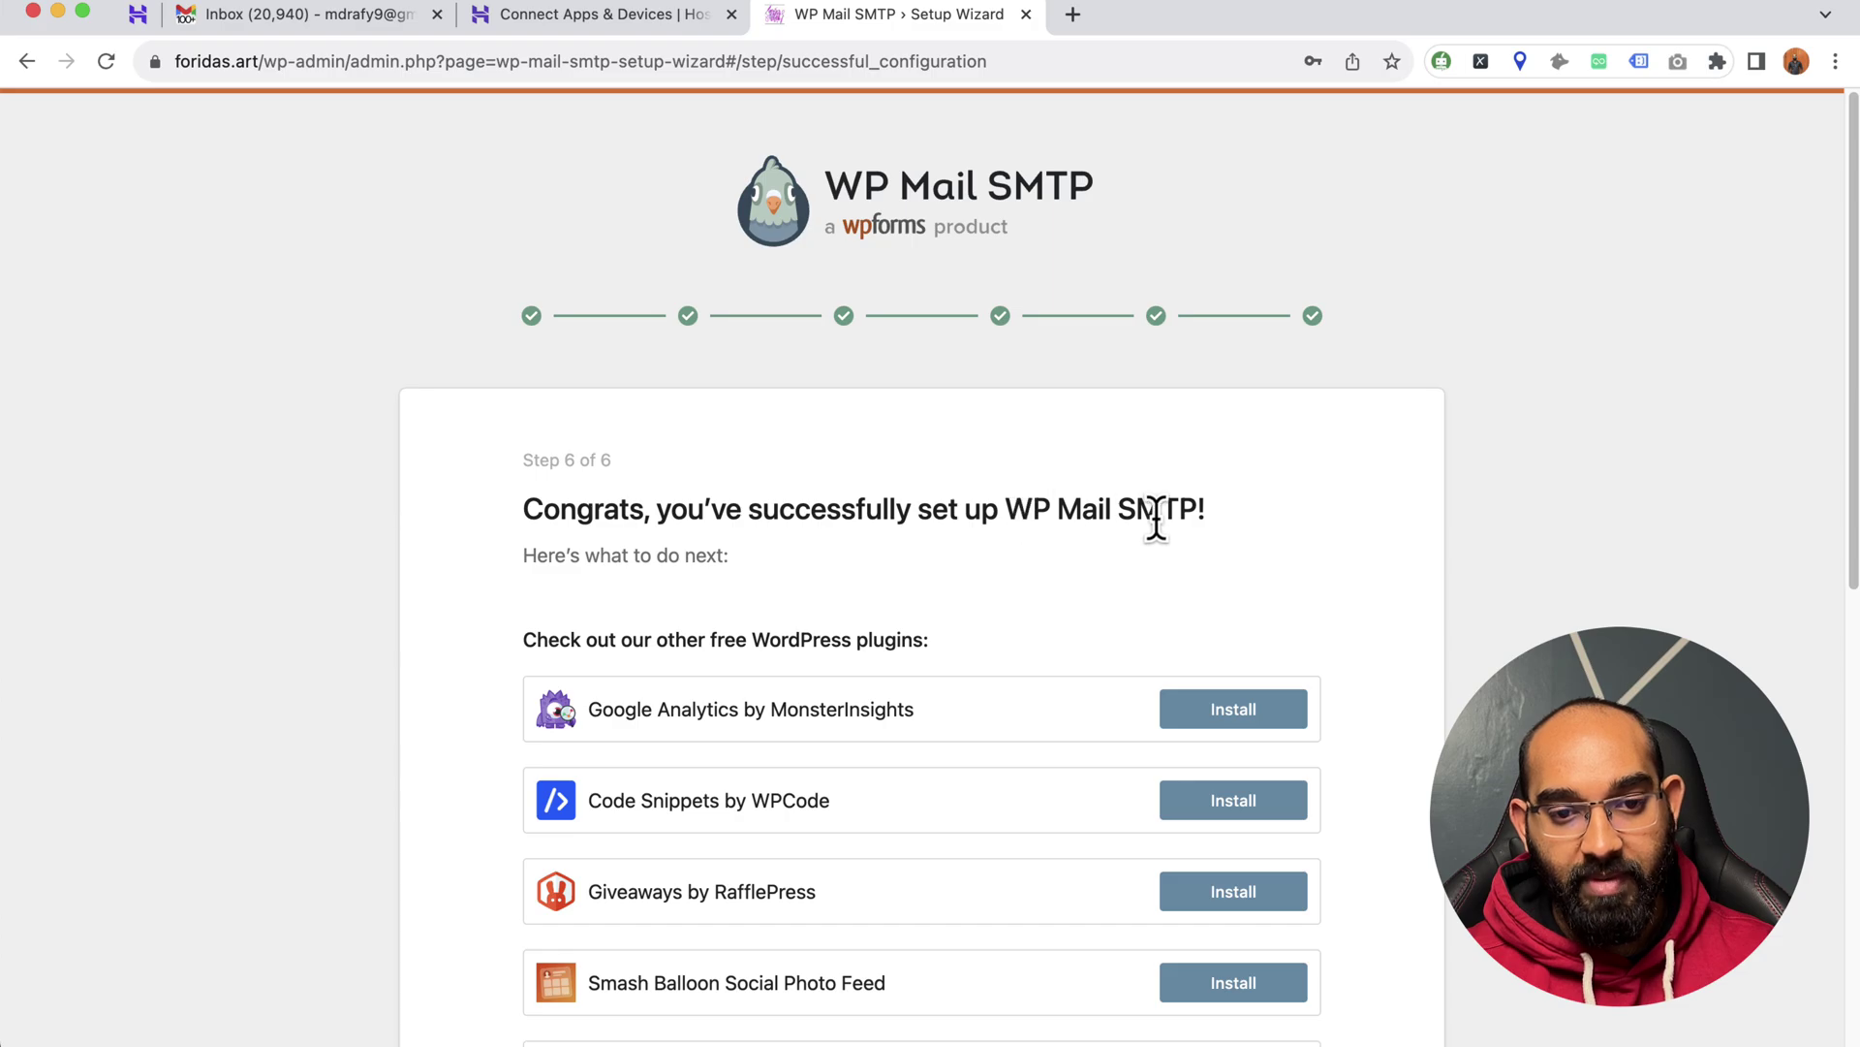
pyautogui.scroll(-1, 612, 582)
pyautogui.scroll(1, 594, 578)
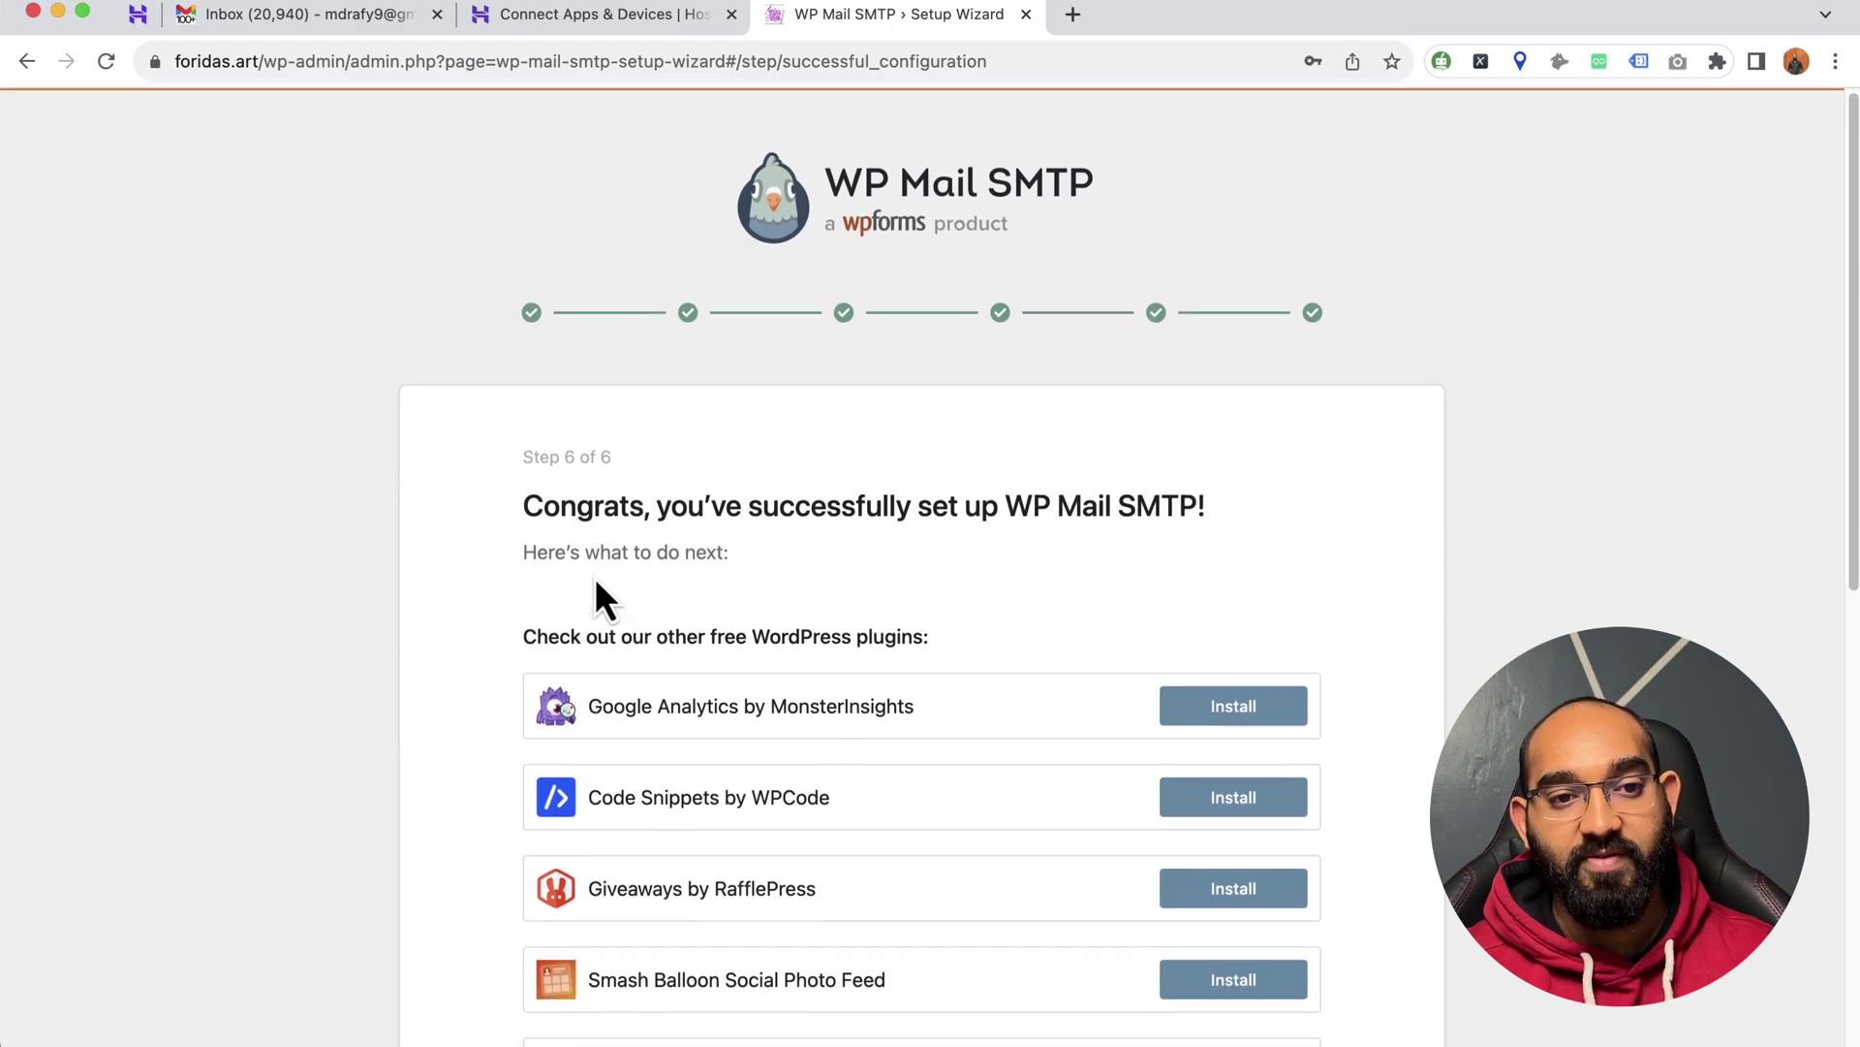
# - Load mail.hostinger.com in a new tab and read the WP Mail SMTP Automatic Email Test message
pyautogui.click(1068, 20)
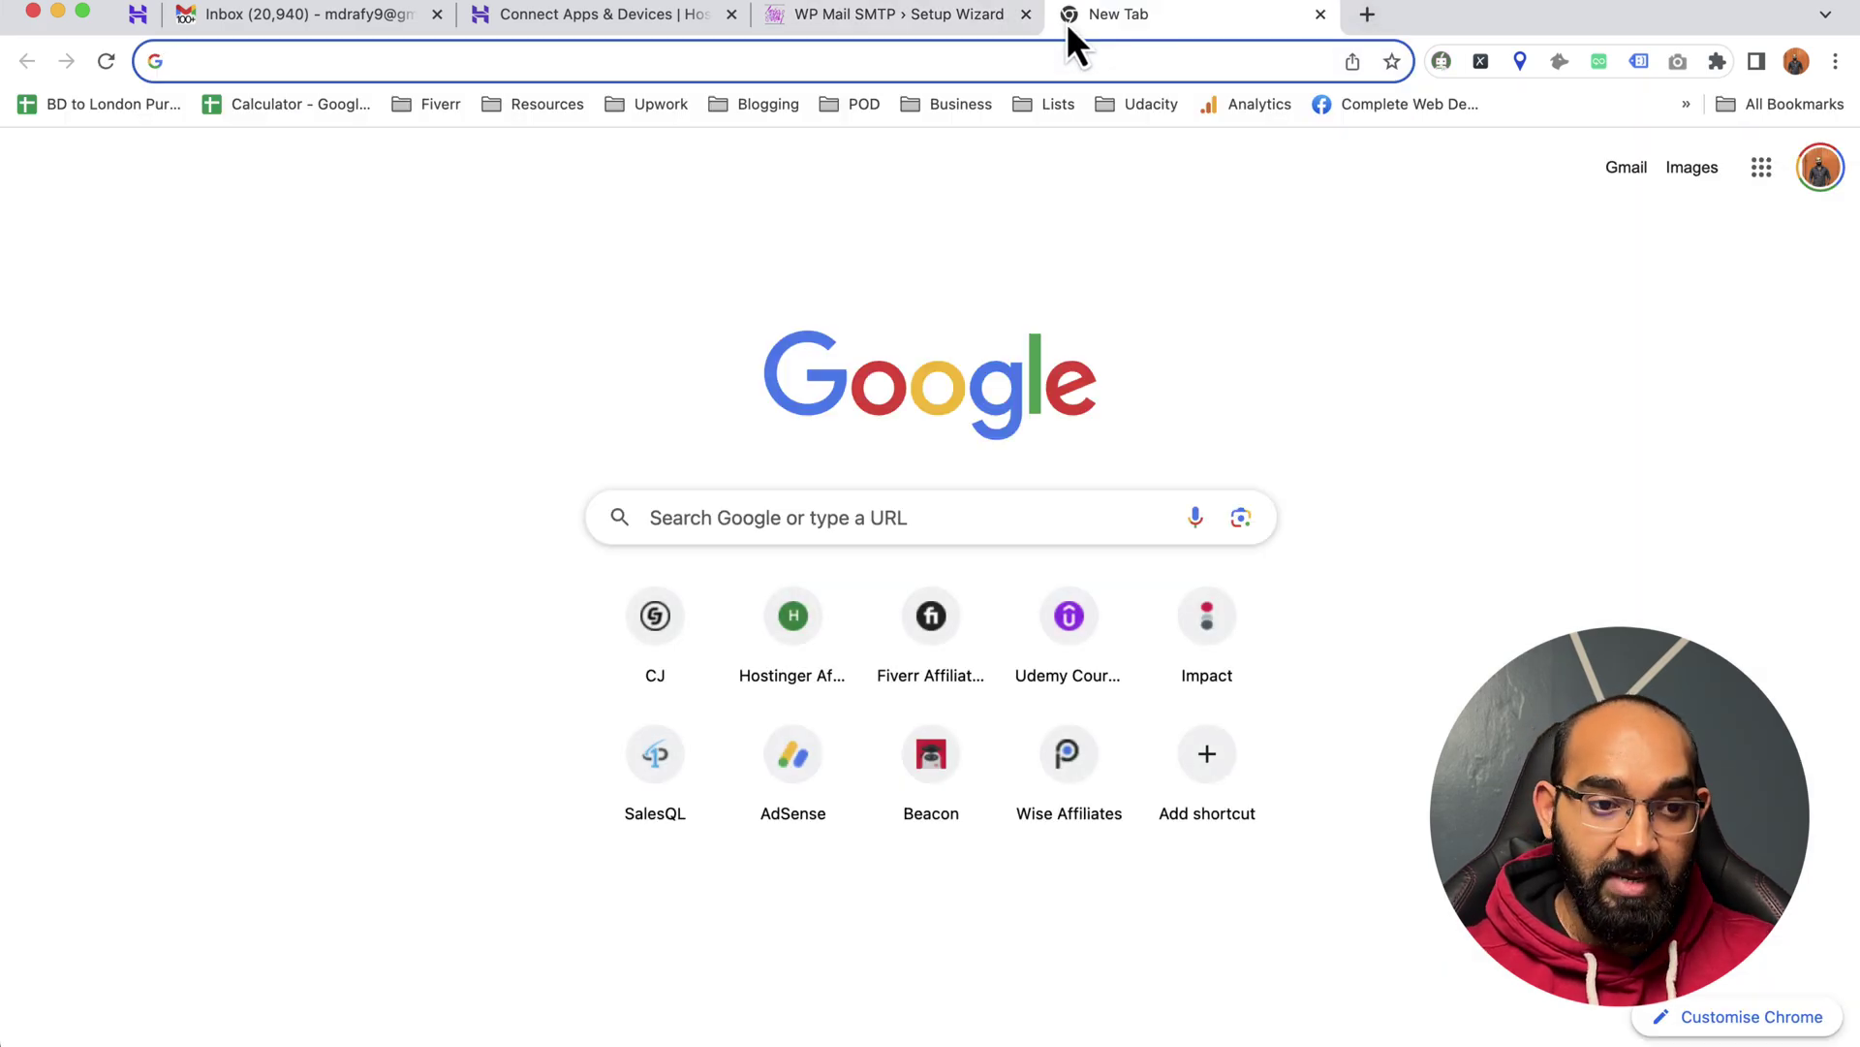
pyautogui.write('mai')
pyautogui.press('Return')
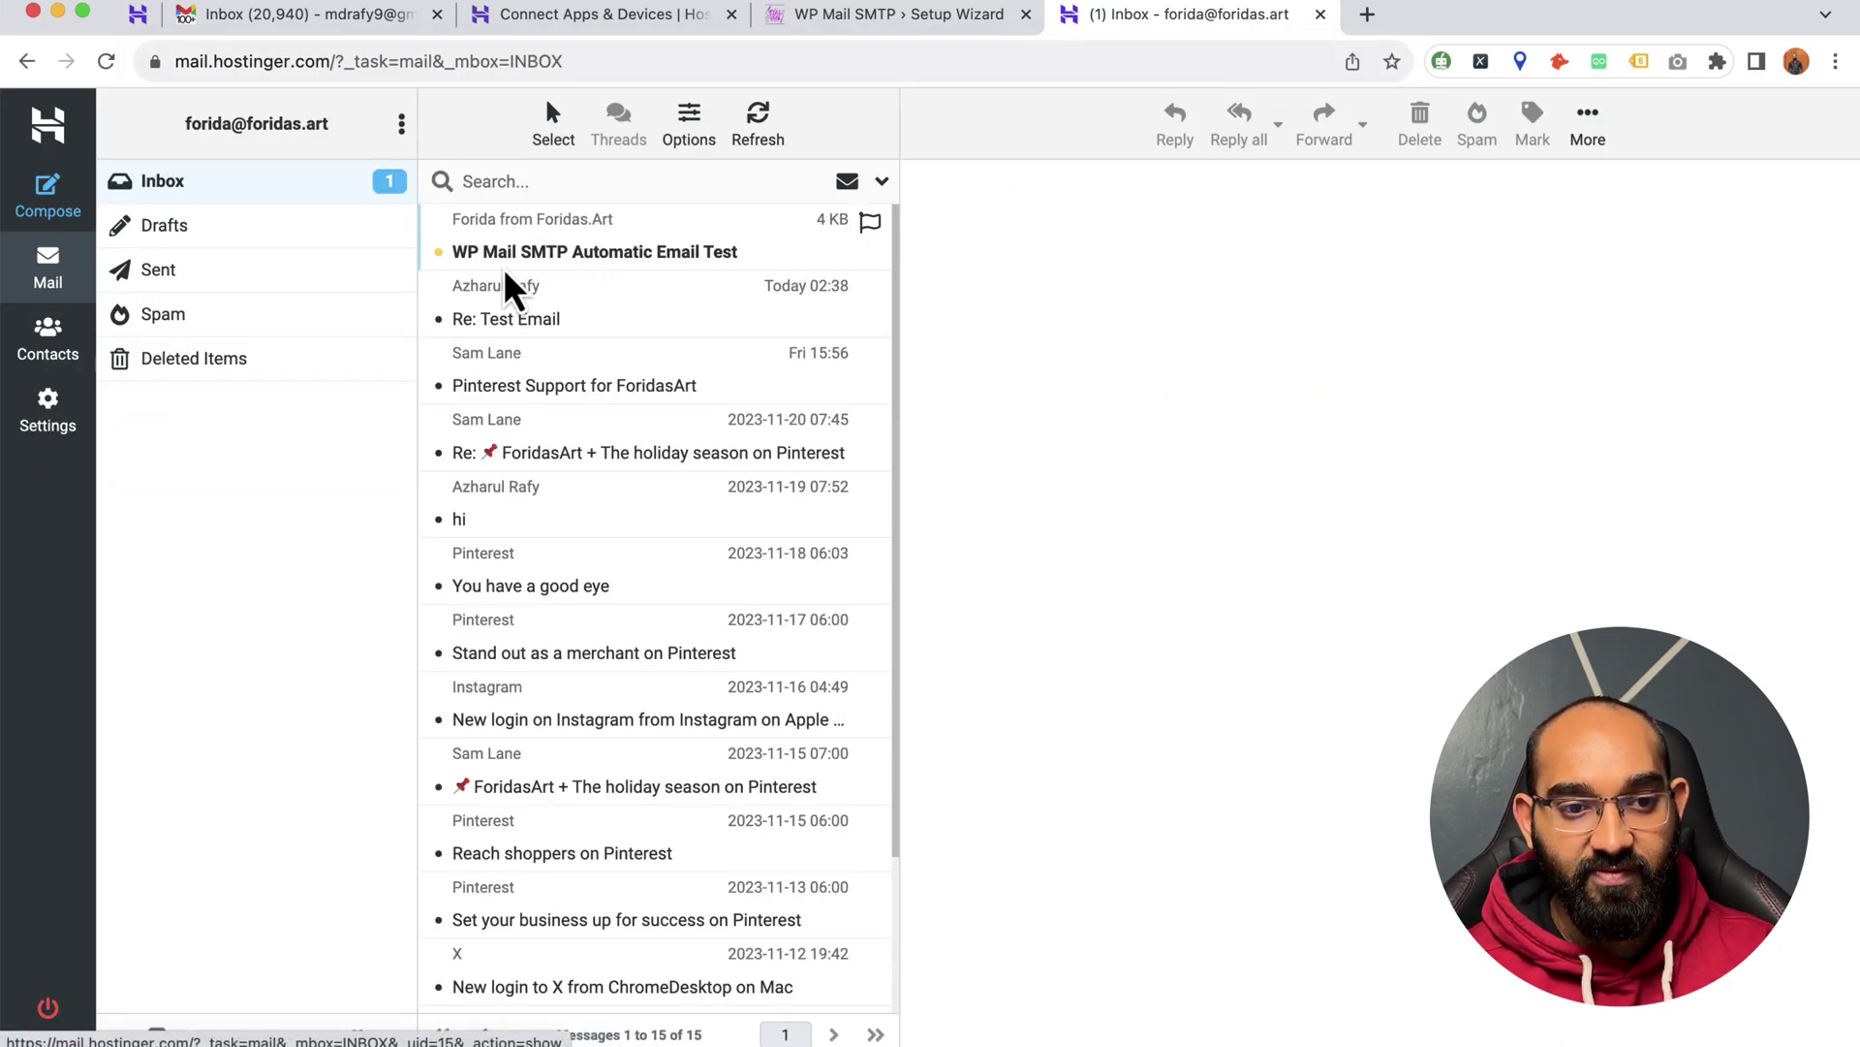
pyautogui.click(549, 258)
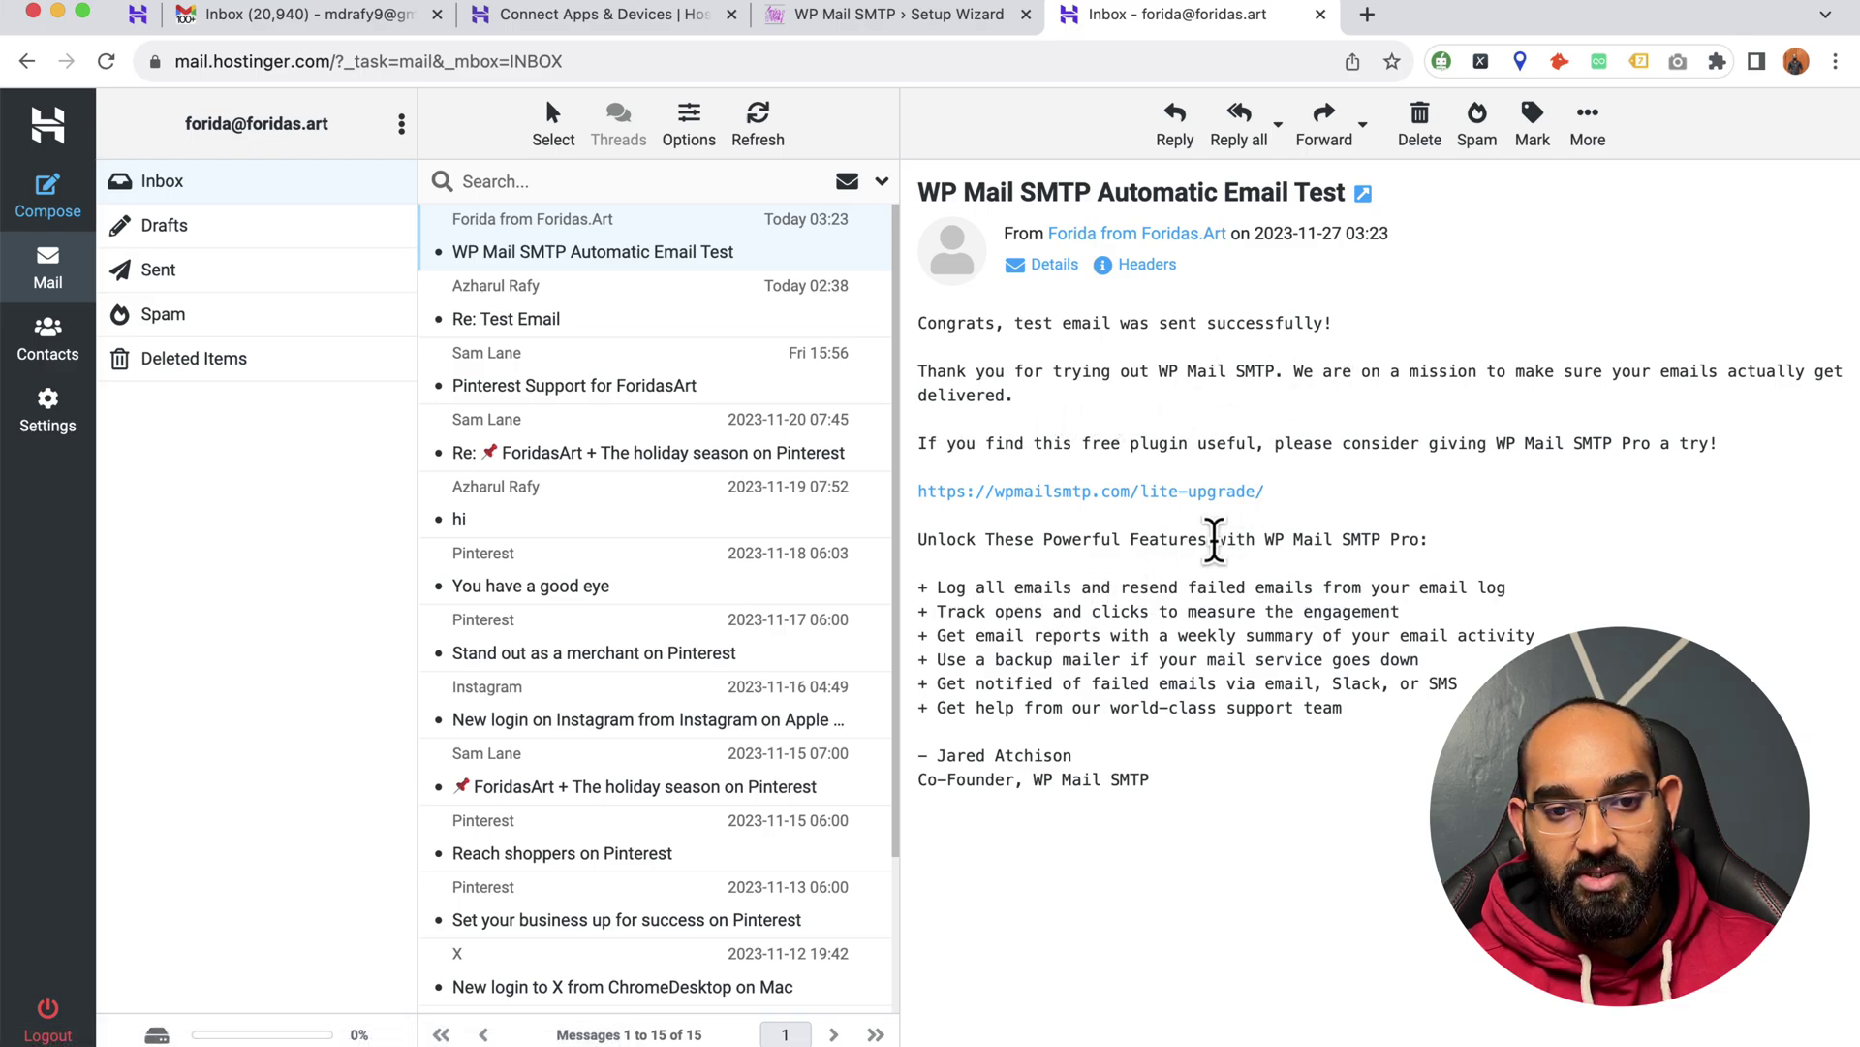
pyautogui.click(1366, 14)
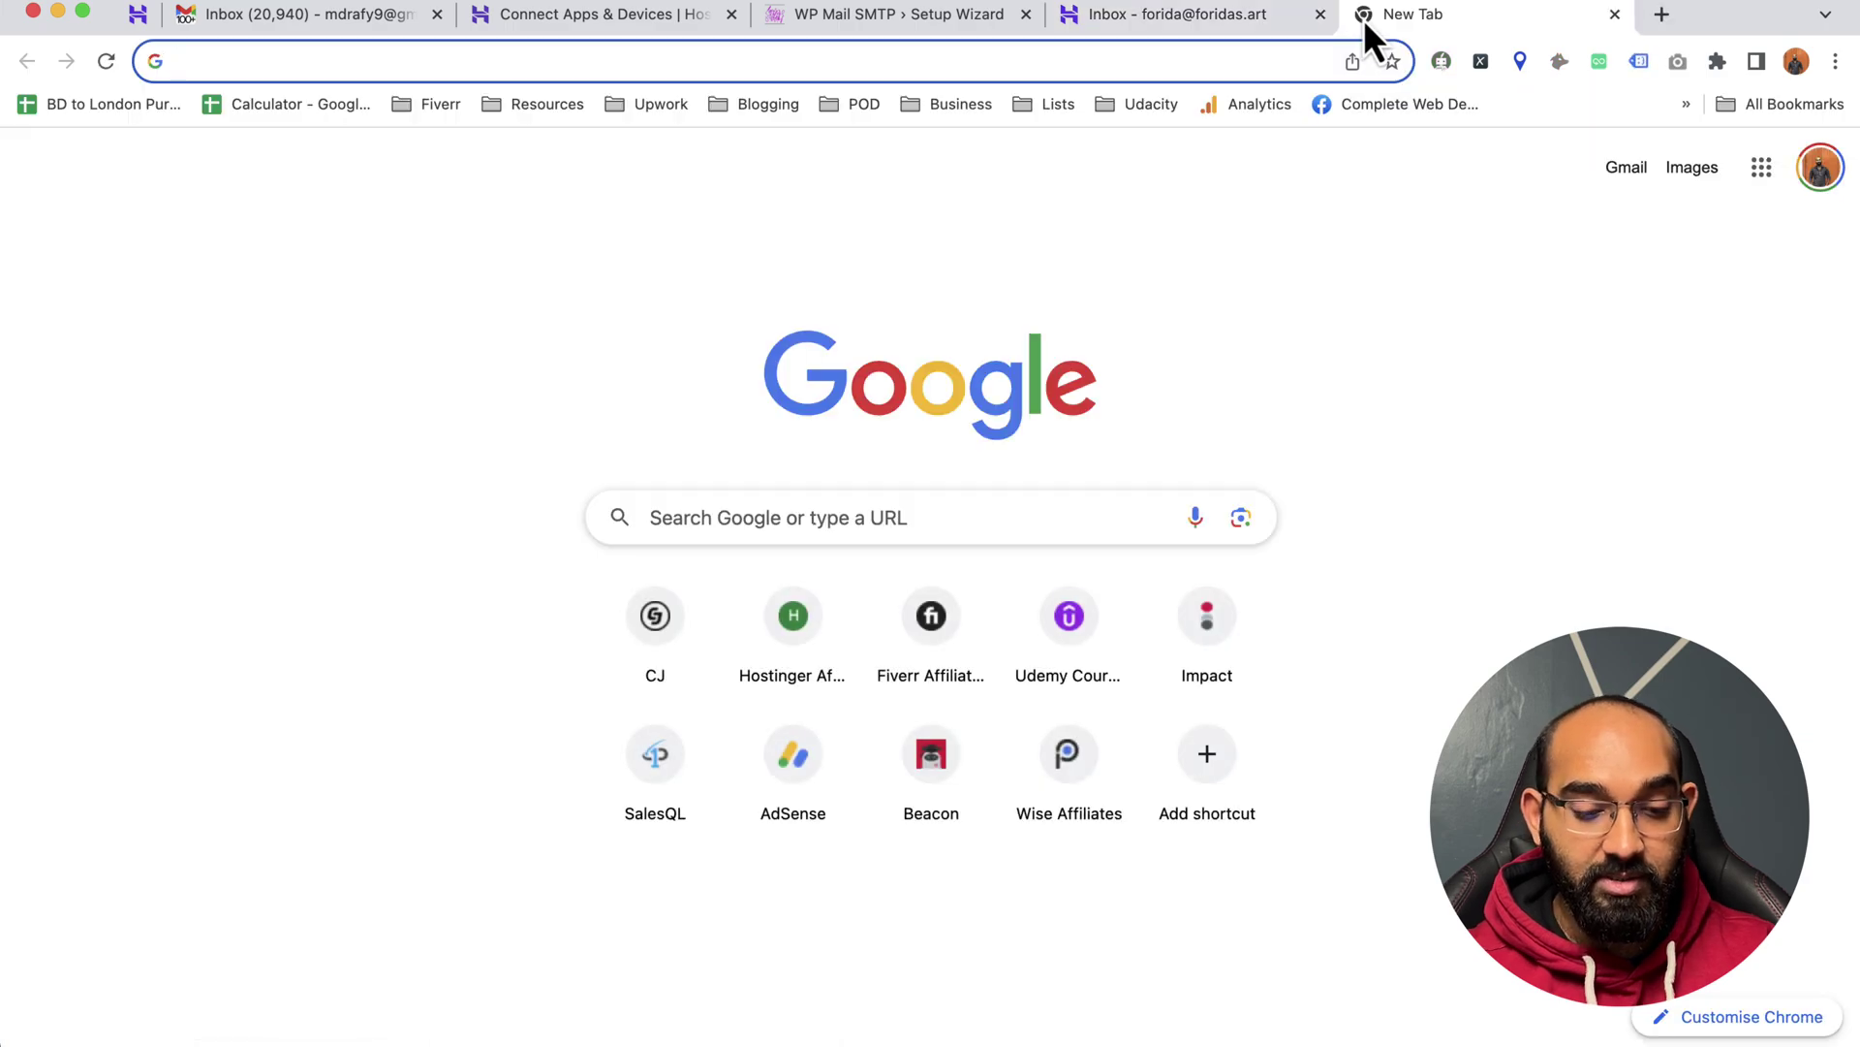
# - Load the Gmail inbox in the new tab
pyautogui.write('gma')
pyautogui.press('Return')
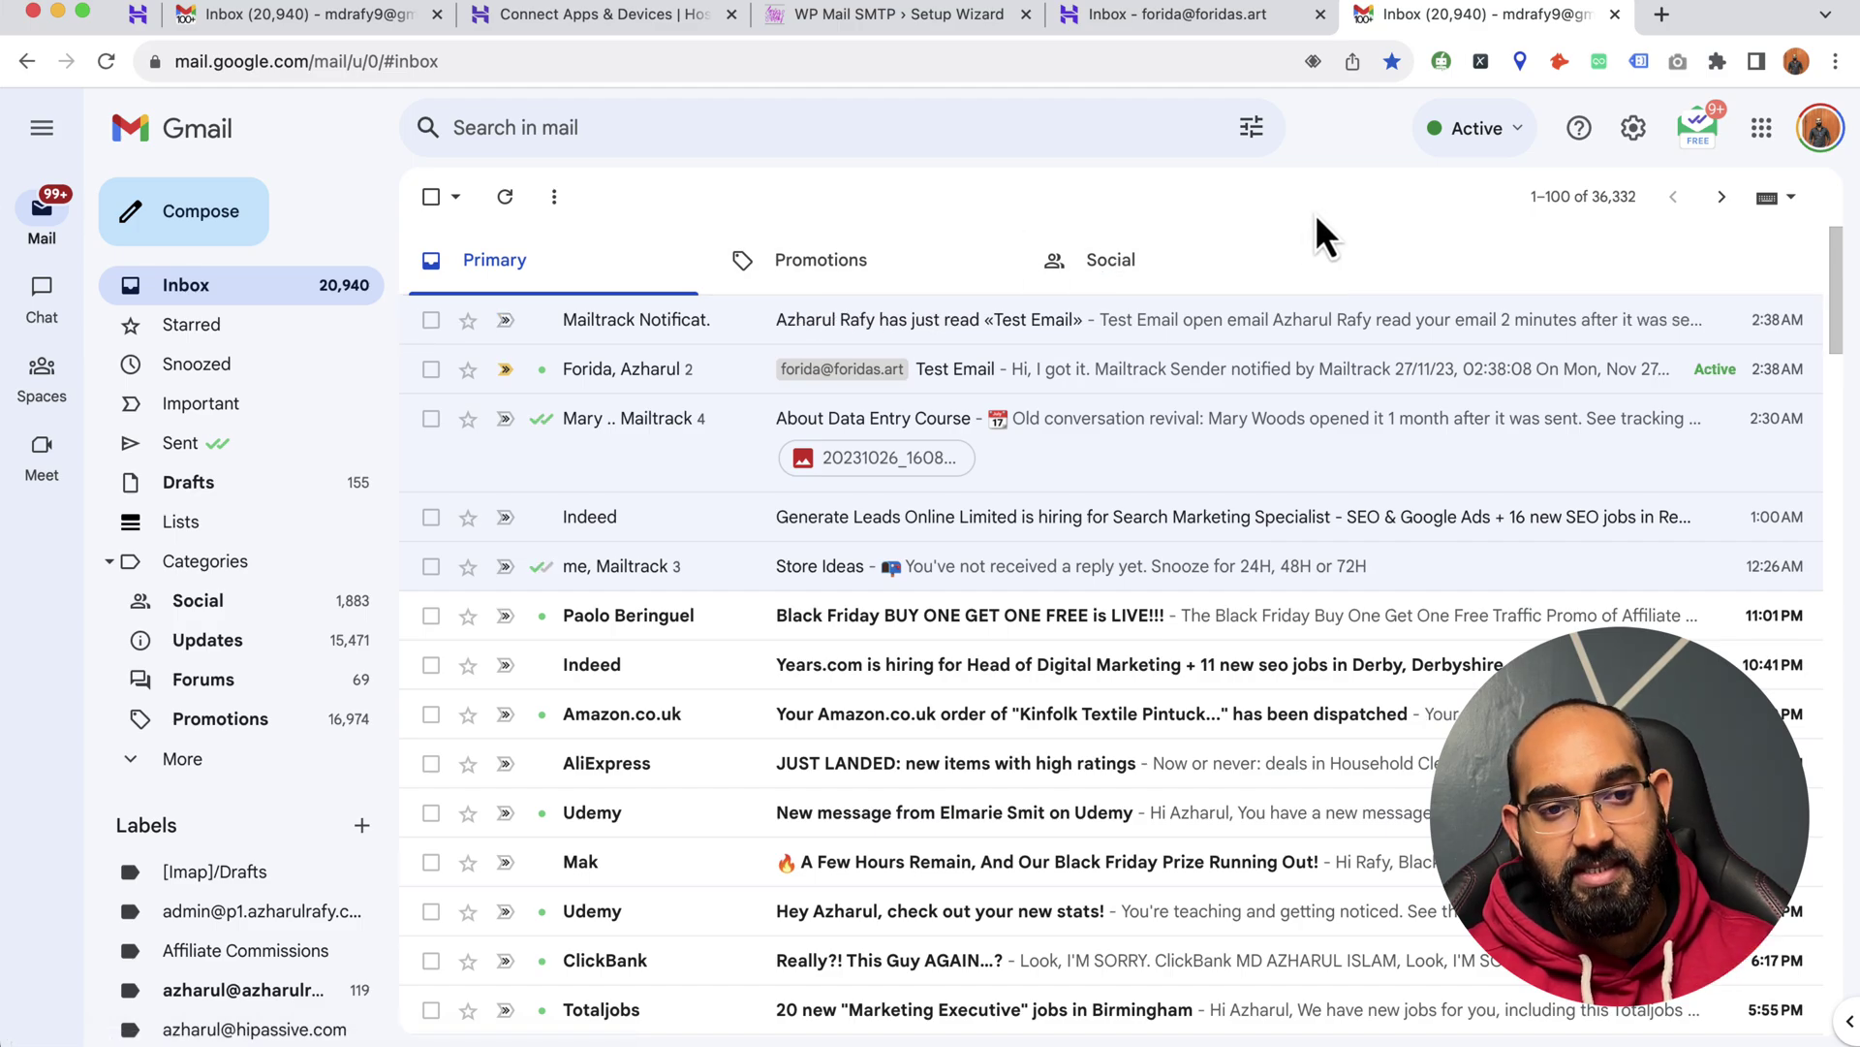
pyautogui.click(1178, 23)
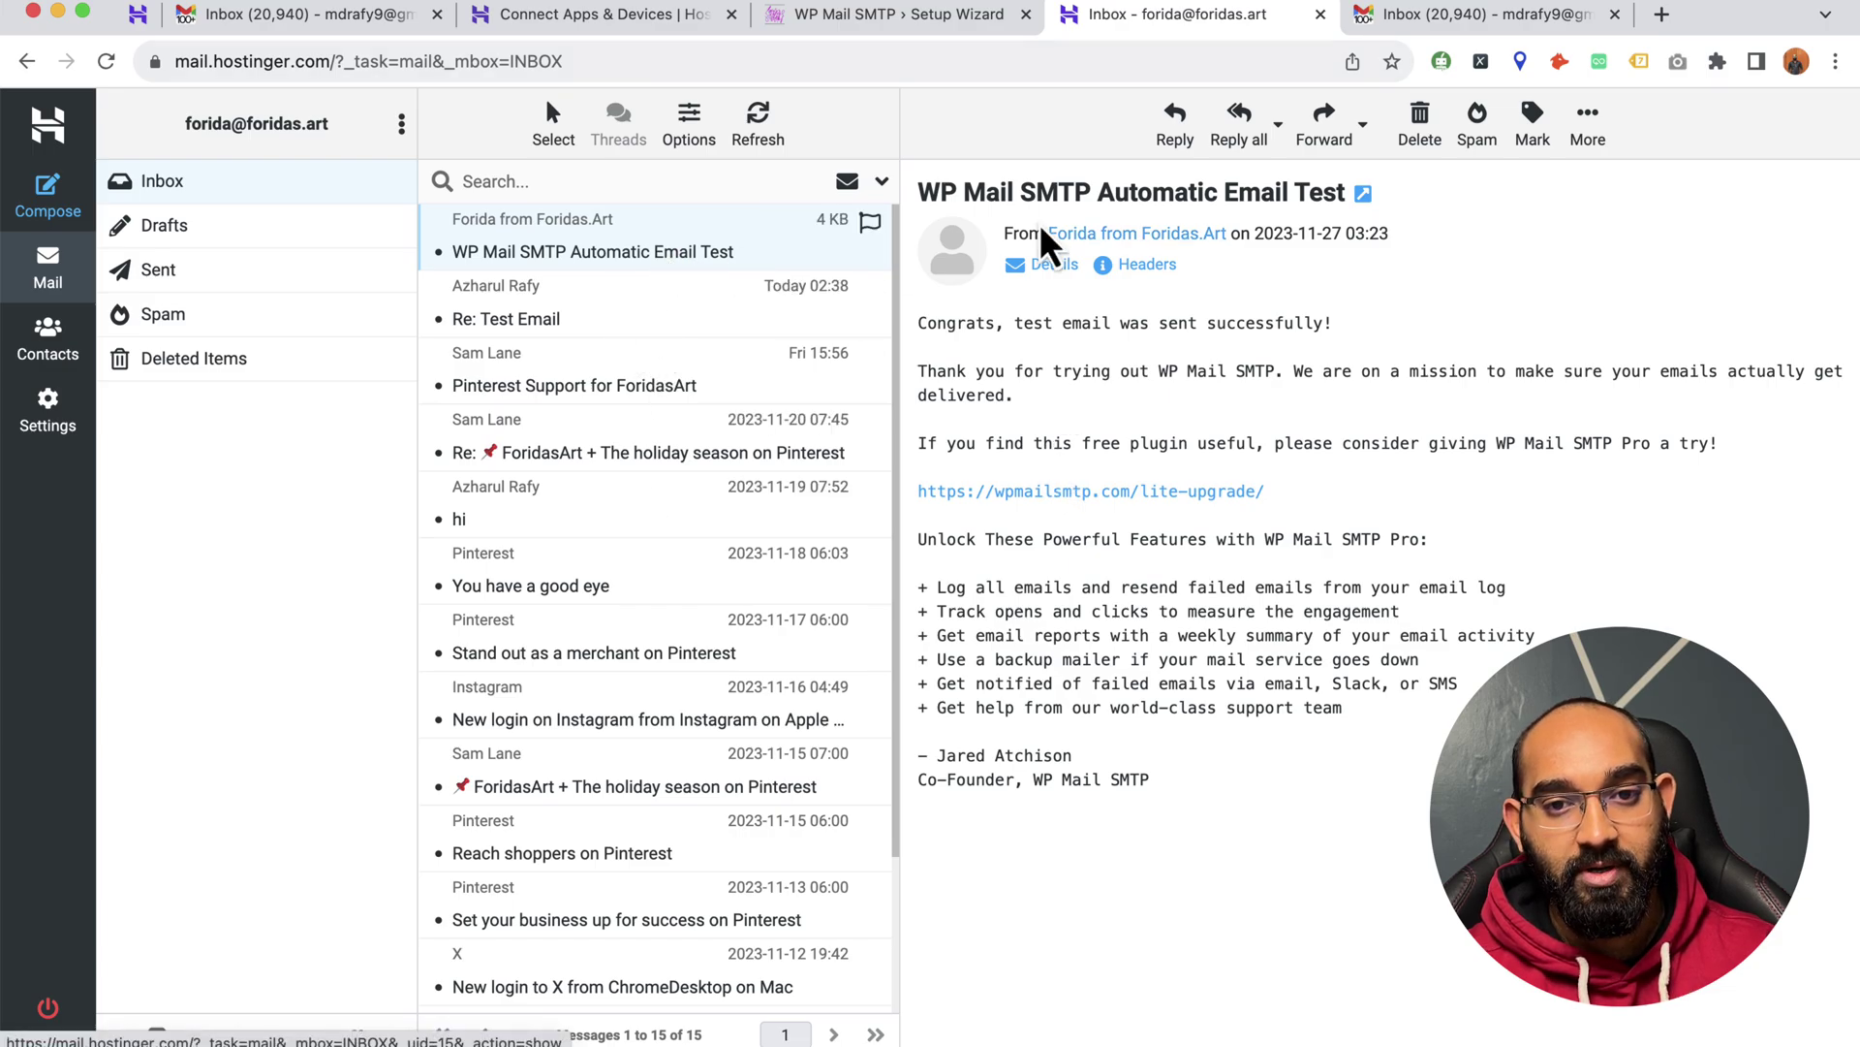
pyautogui.click(1482, 17)
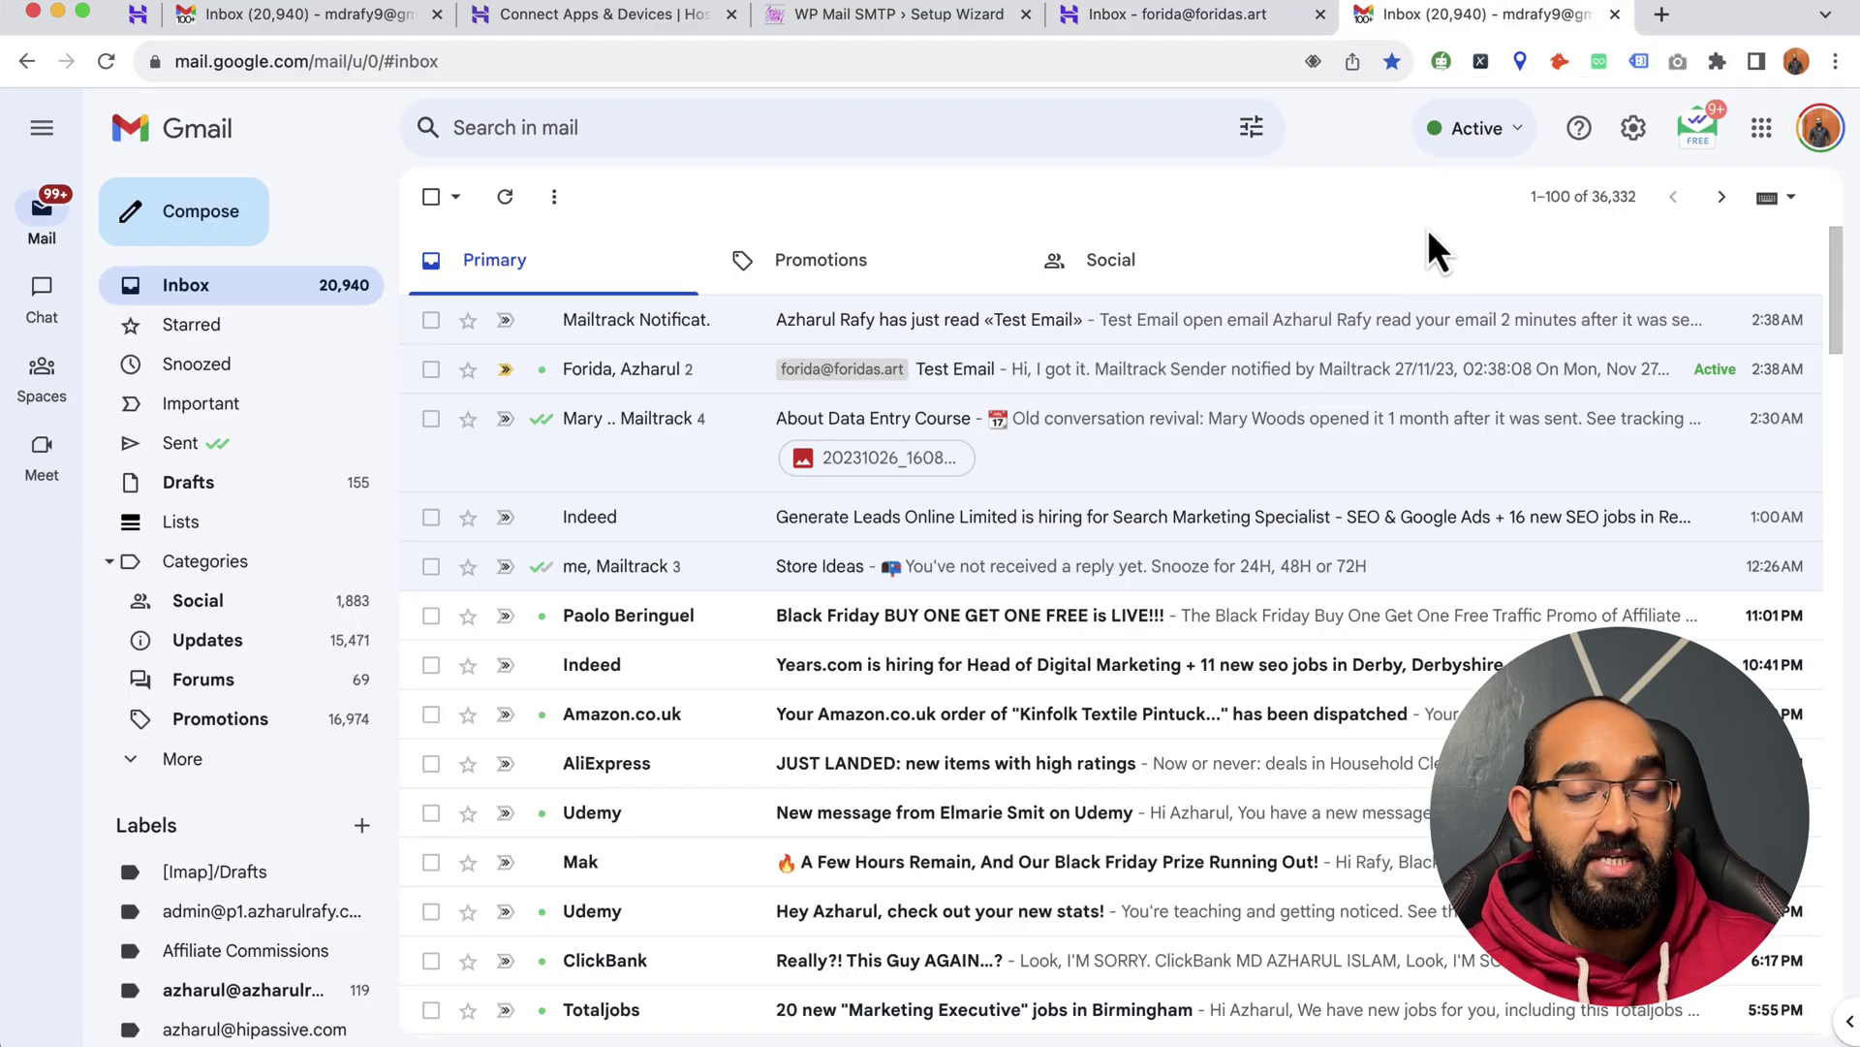
# - Run Check mail now for the site mailbox under Gmail's Accounts and Import settings
pyautogui.click(1635, 132)
pyautogui.click(1655, 256)
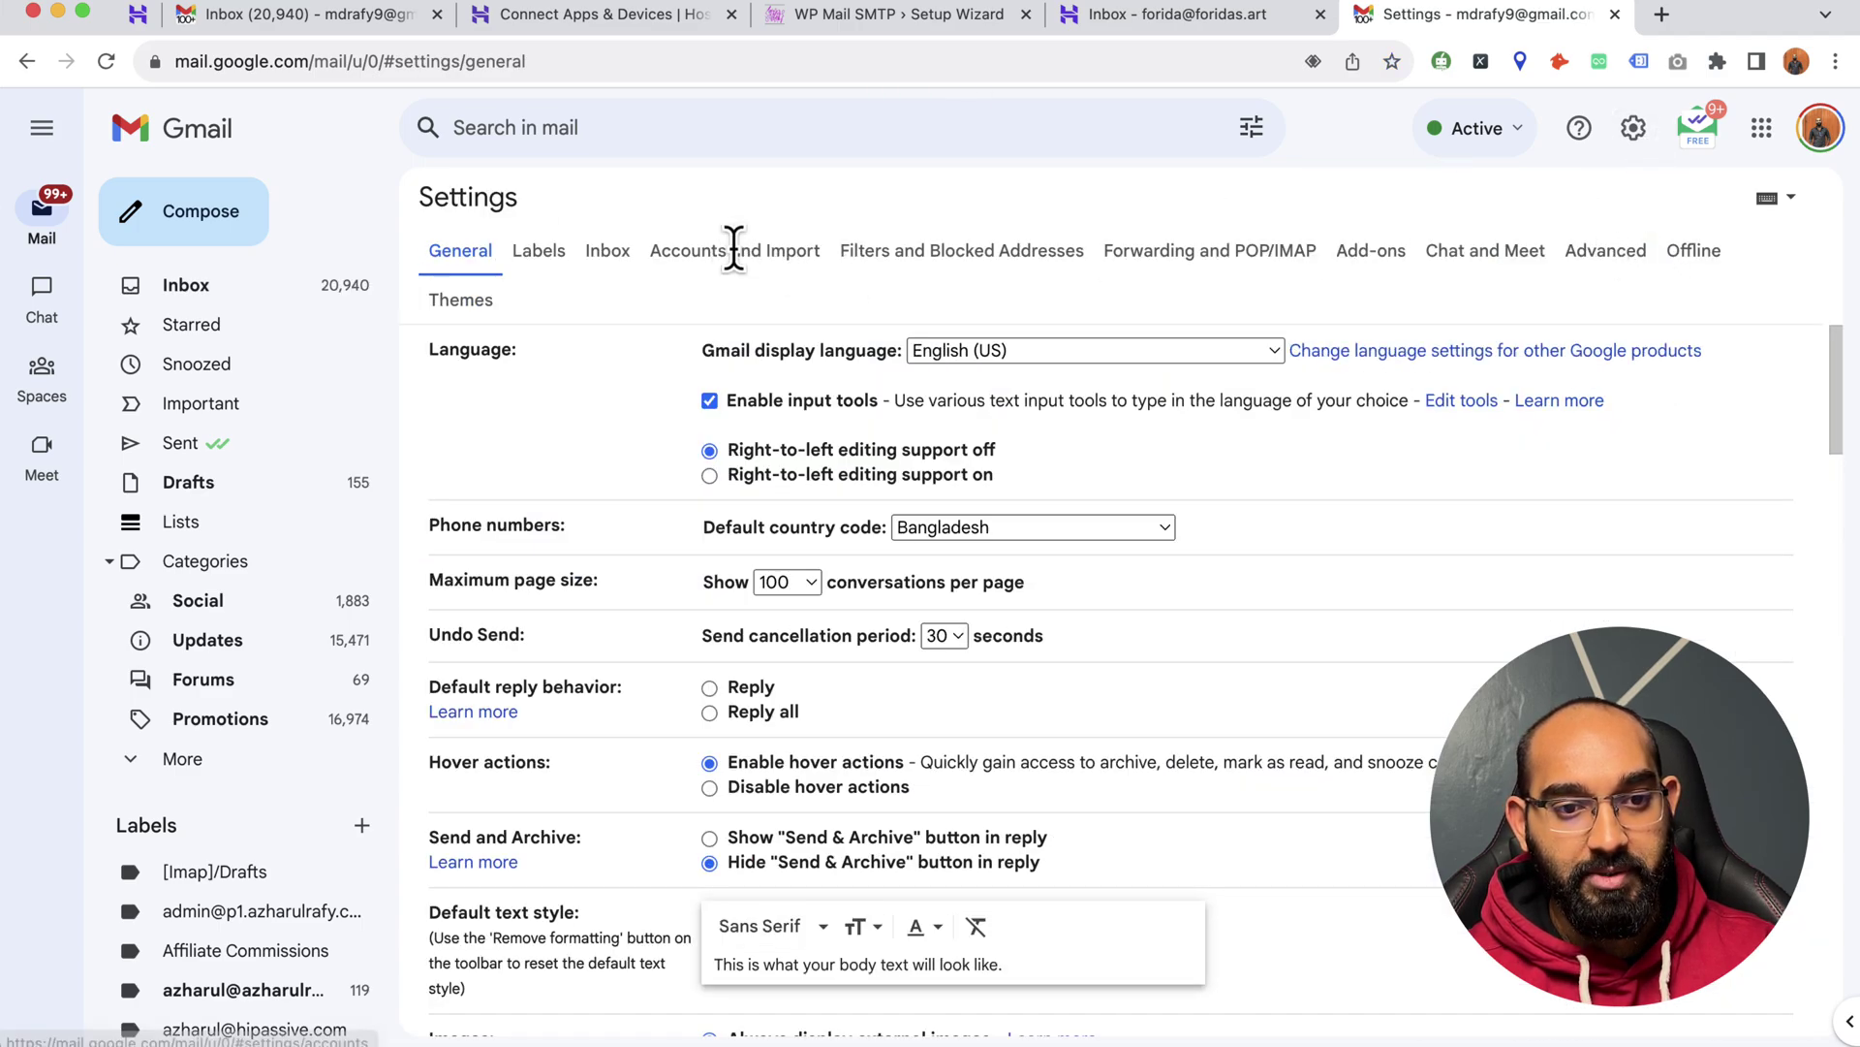
pyautogui.click(733, 250)
pyautogui.scroll(-5, 1144, 611)
pyautogui.scroll(-1, 1177, 722)
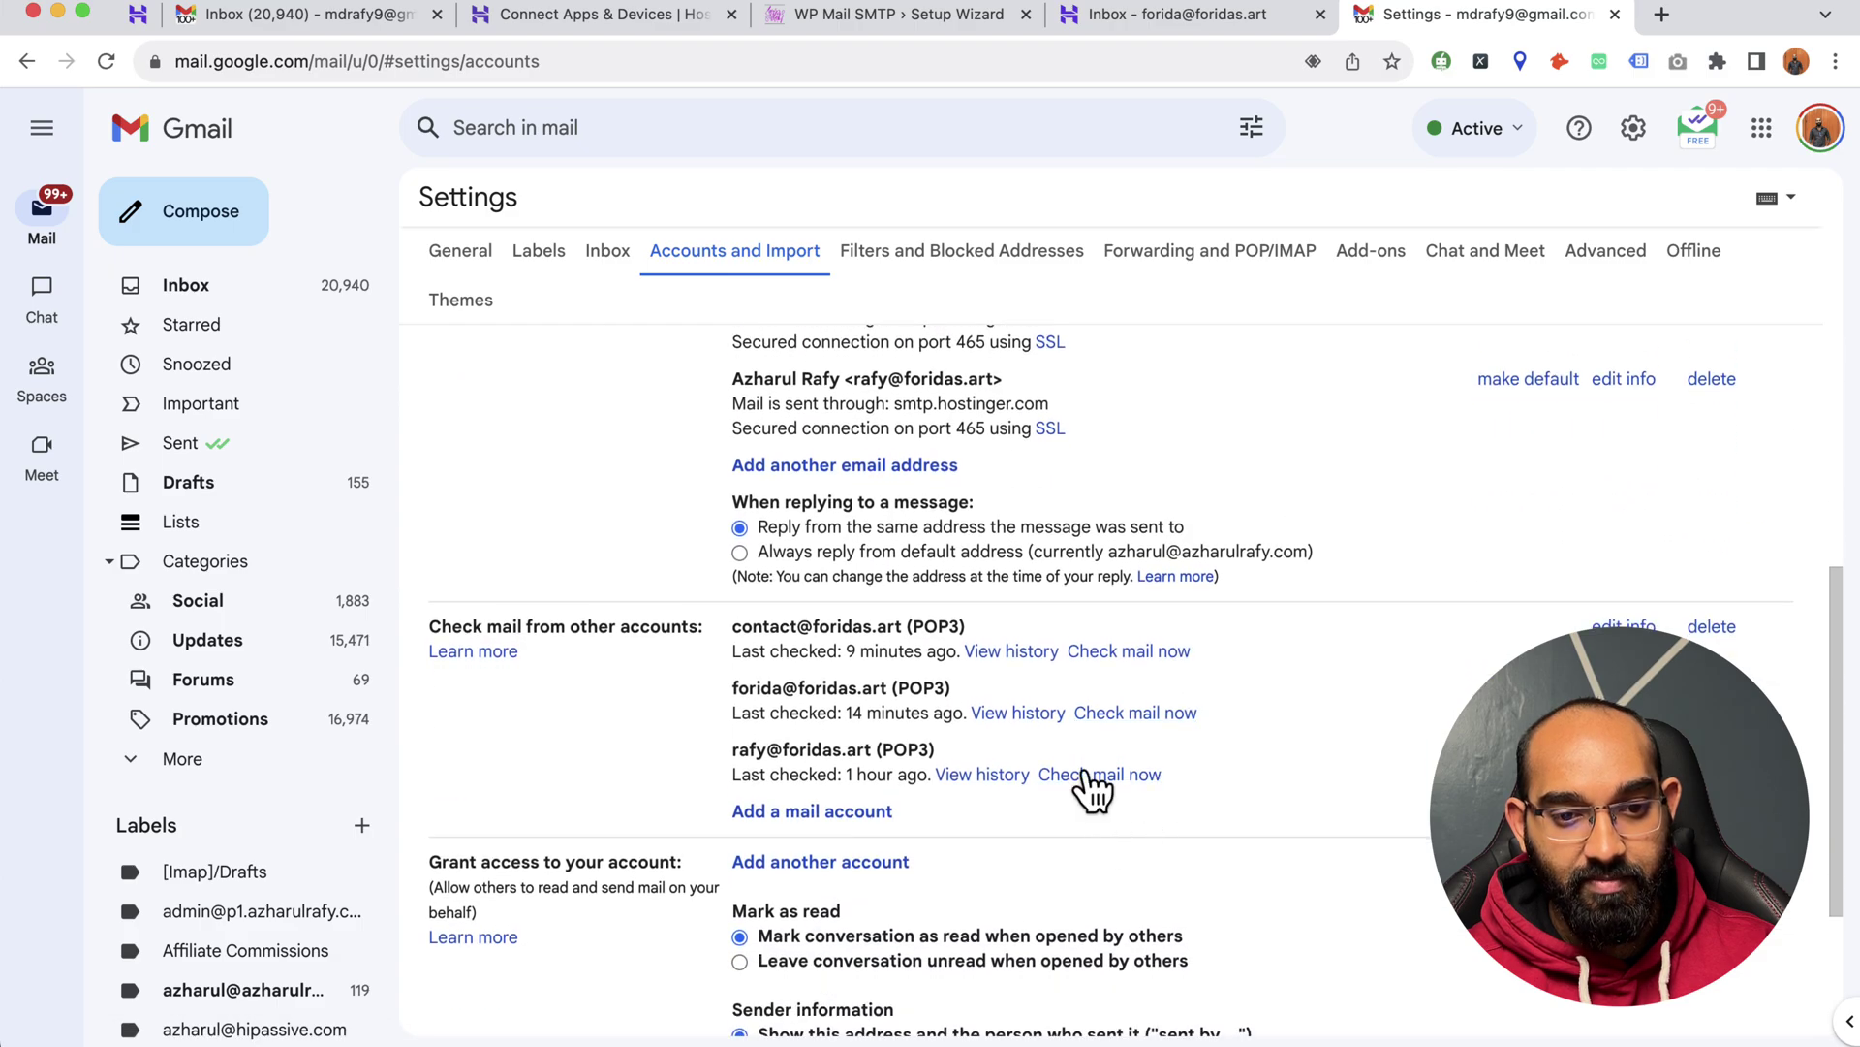
pyautogui.click(1124, 715)
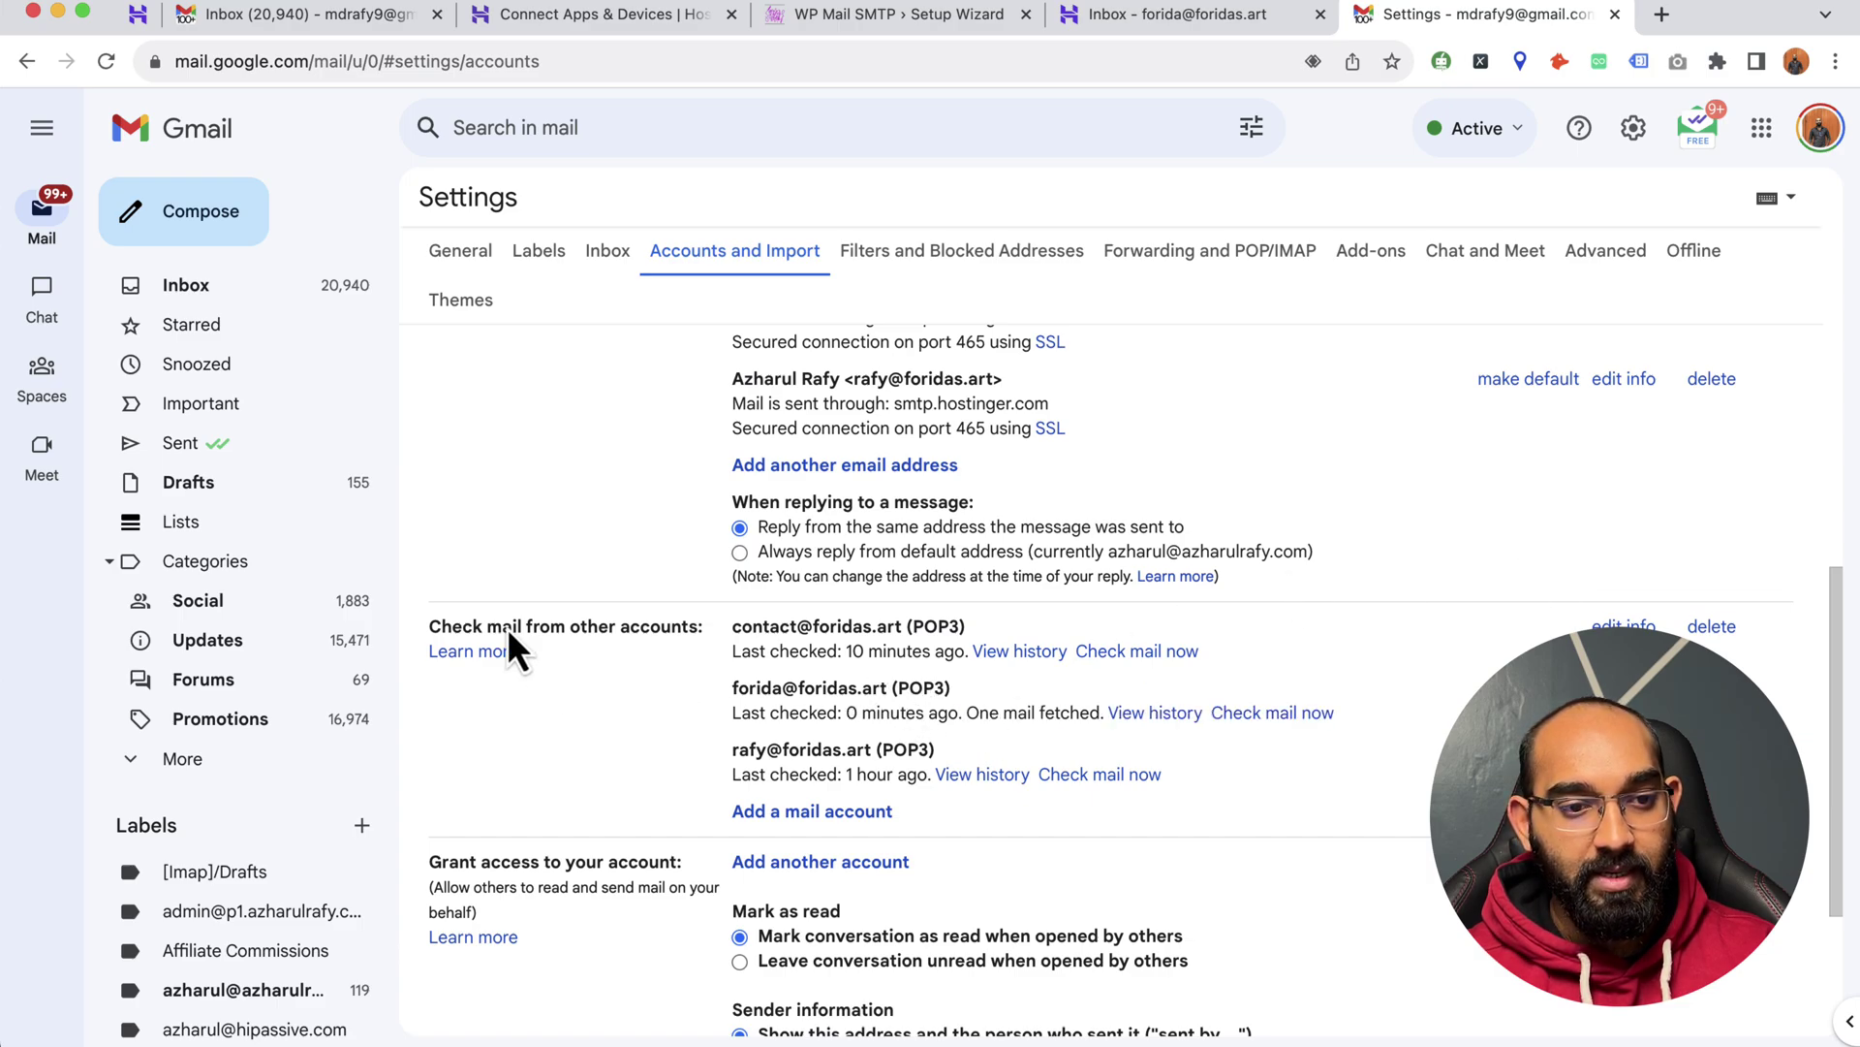
# - Read the WP Mail SMTP Automatic Email Test message in the Gmail inbox
pyautogui.click(281, 284)
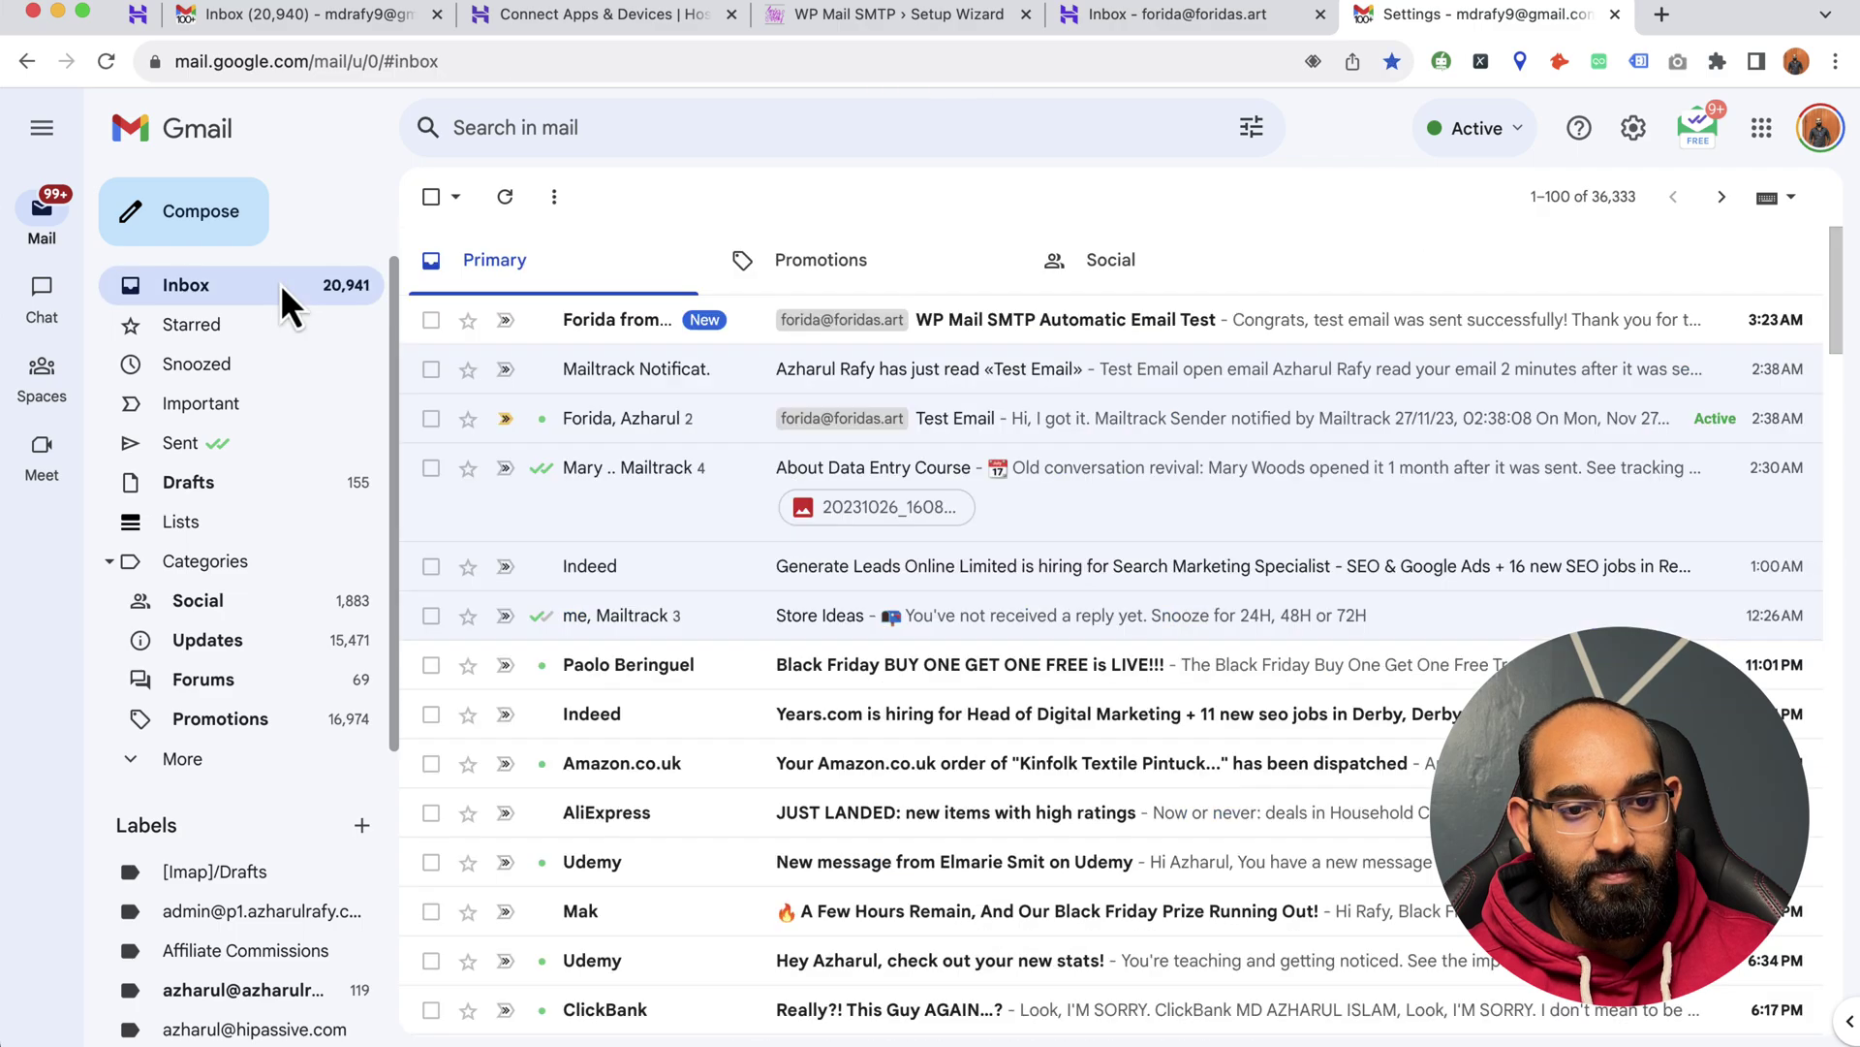
pyautogui.click(1023, 332)
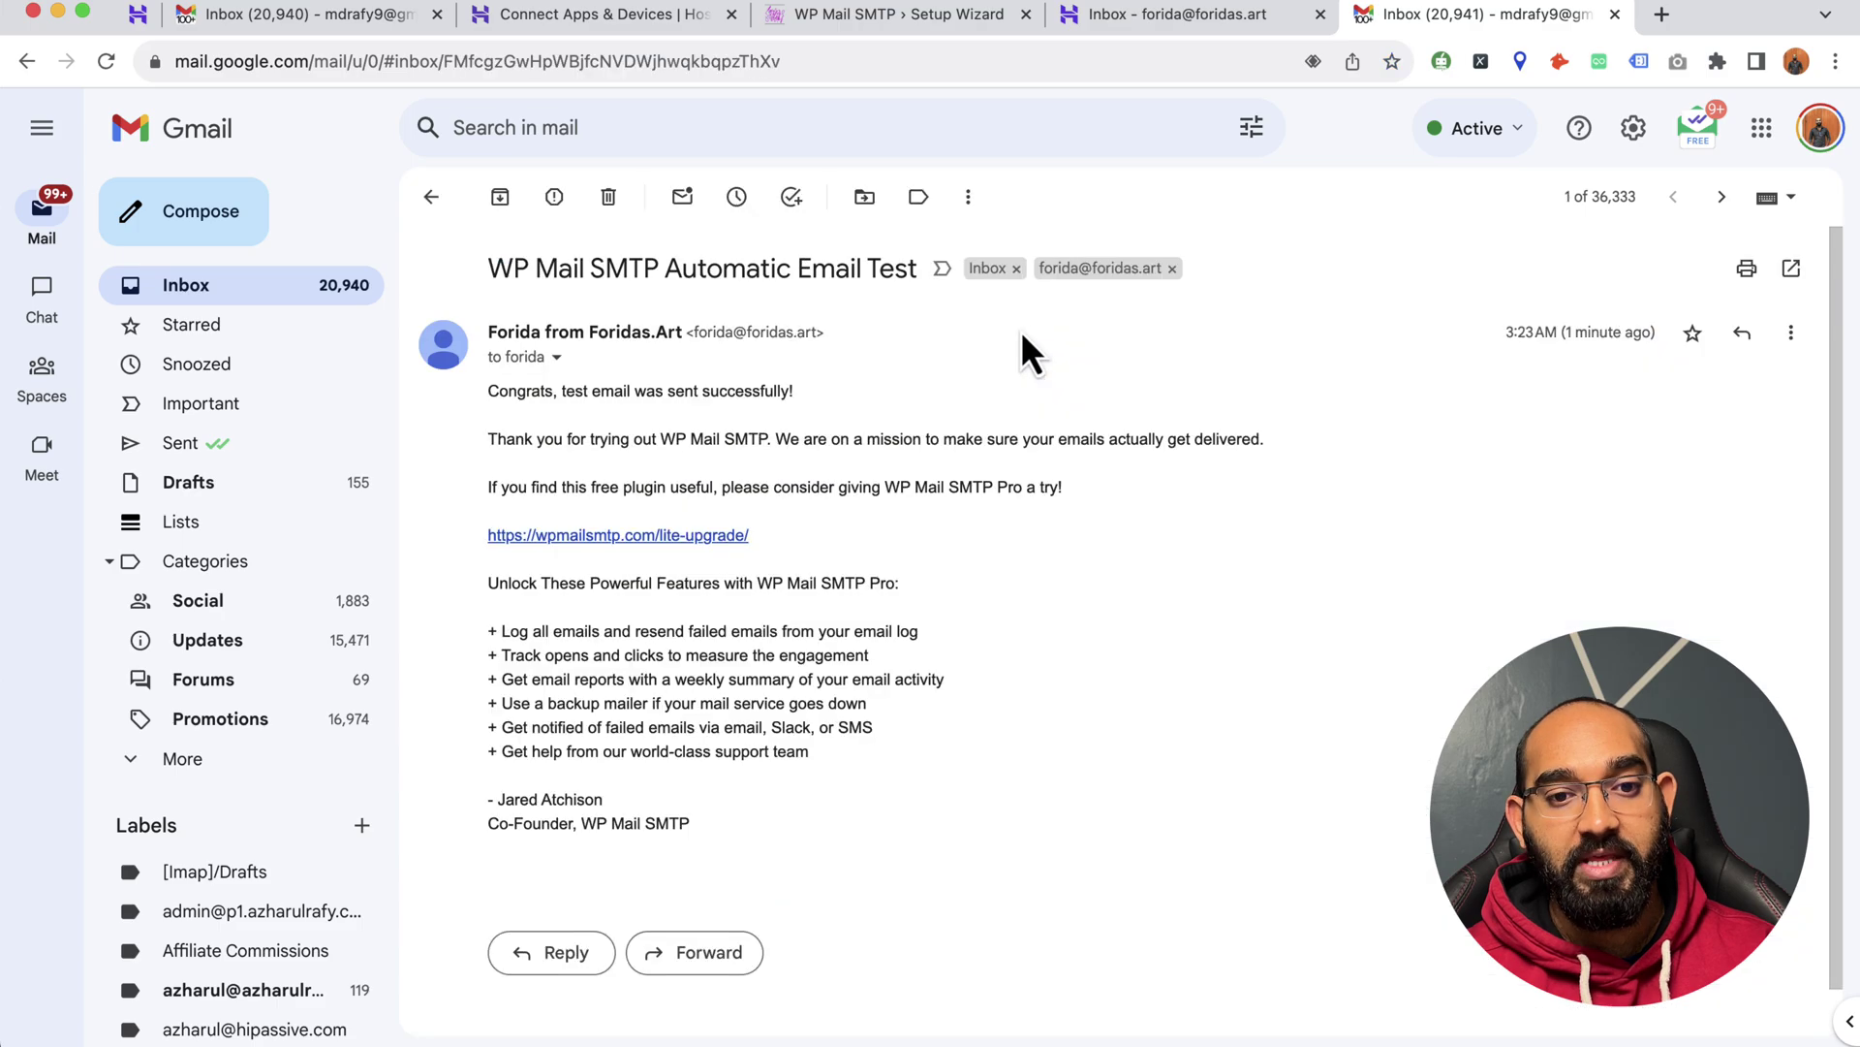
pyautogui.scroll(-1, 878, 527)
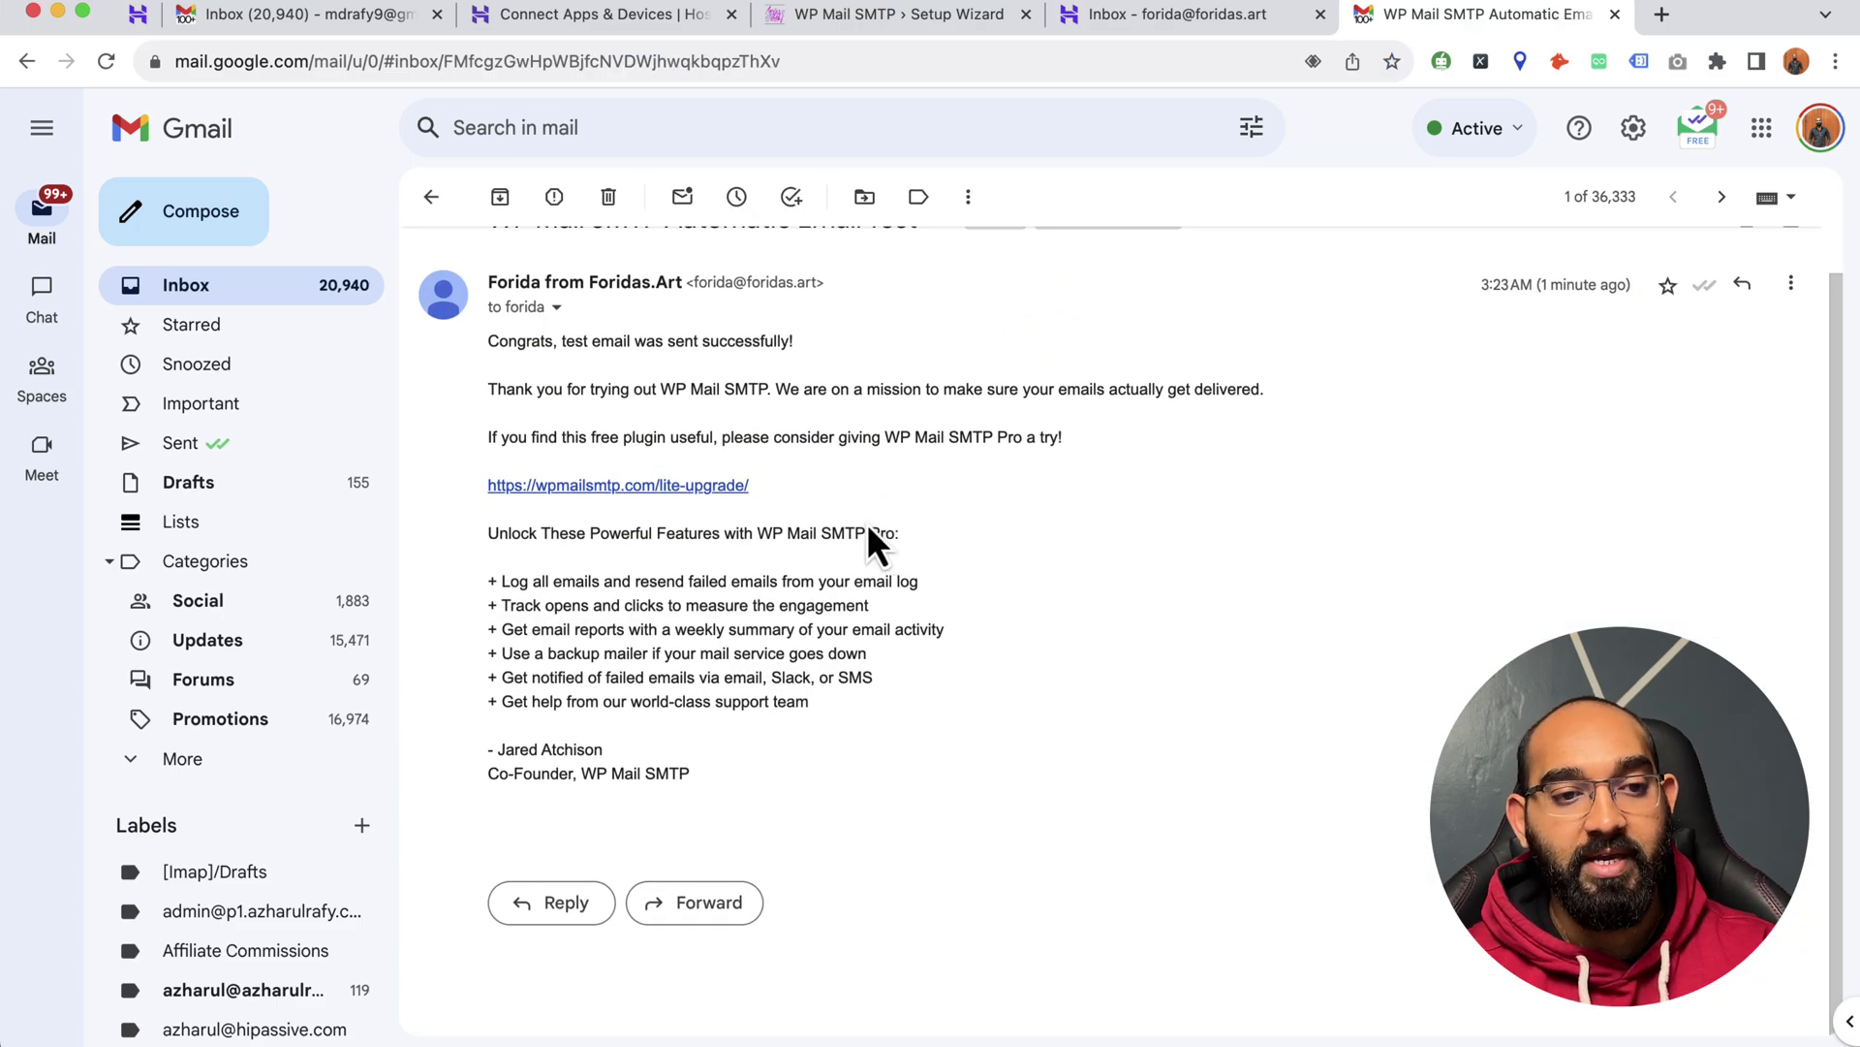
pyautogui.scroll(1, 866, 521)
pyautogui.click(324, 286)
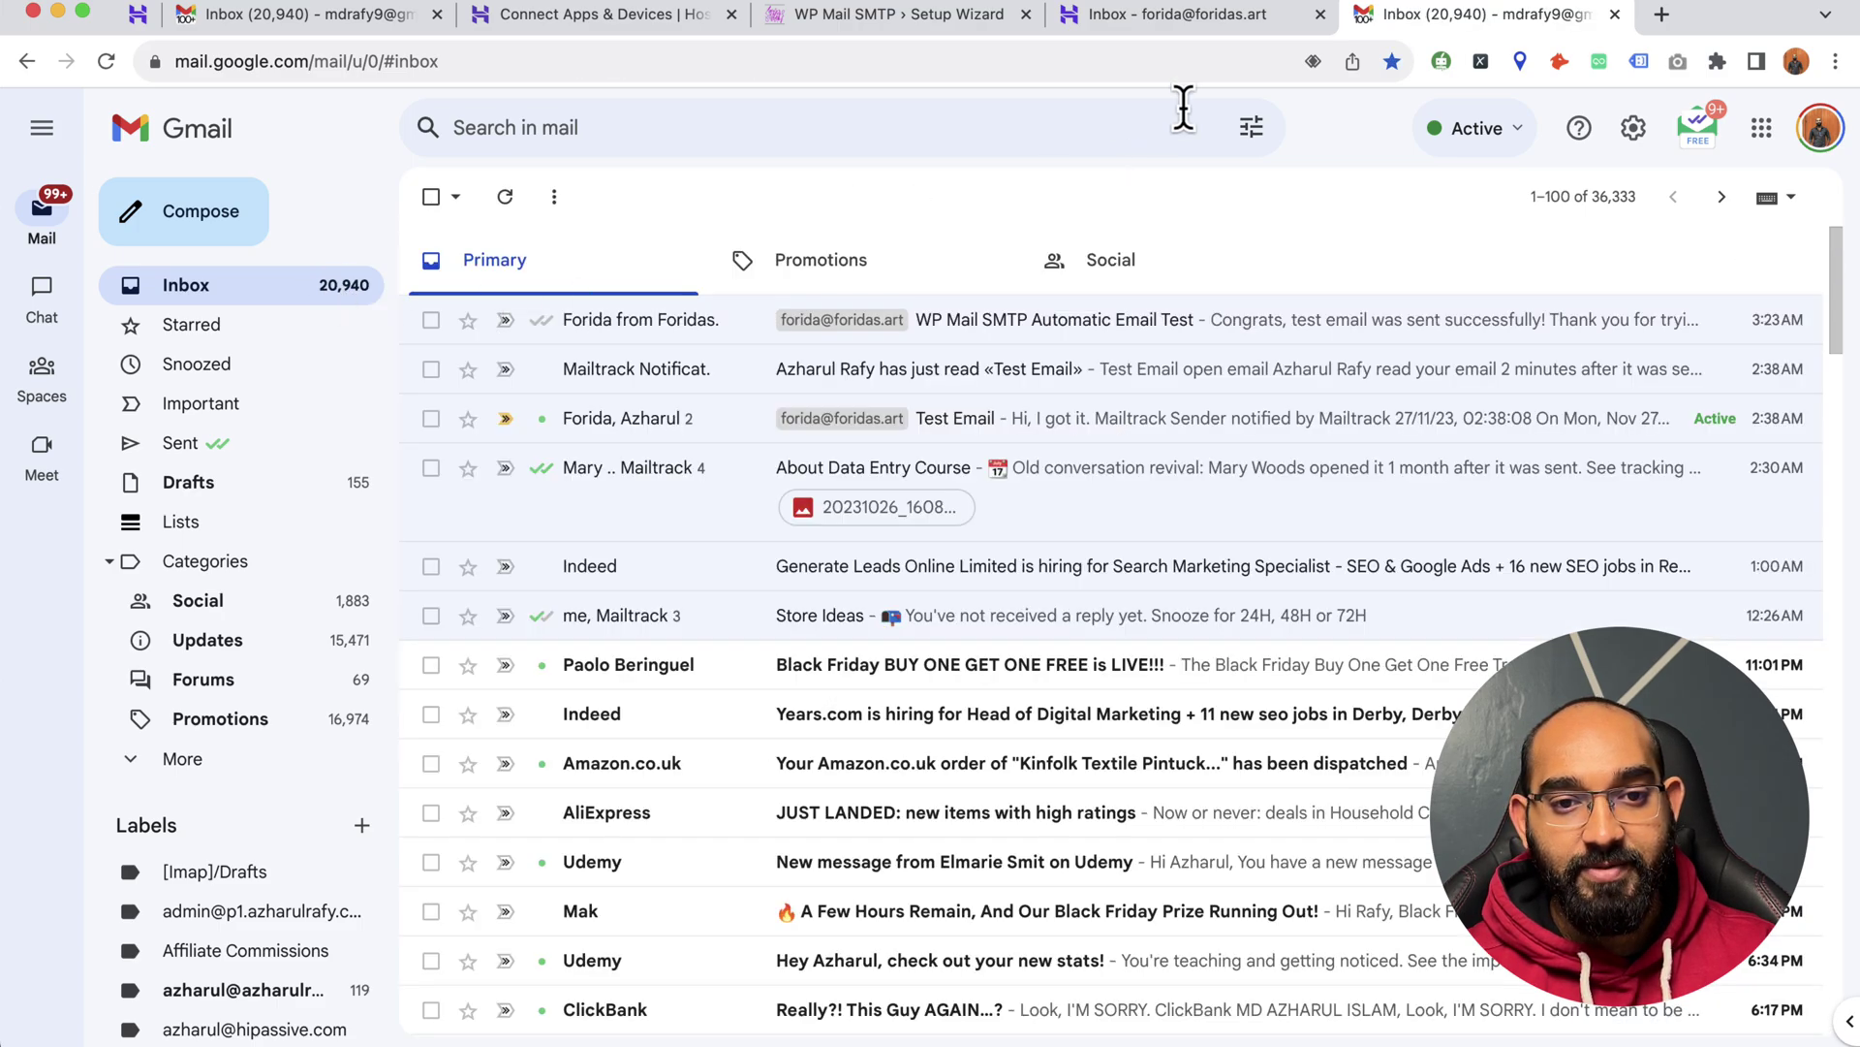
# - Finish the WP Mail SMTP setup wizard
pyautogui.click(913, 17)
pyautogui.scroll(-10, 1066, 387)
pyautogui.scroll(-1, 1212, 523)
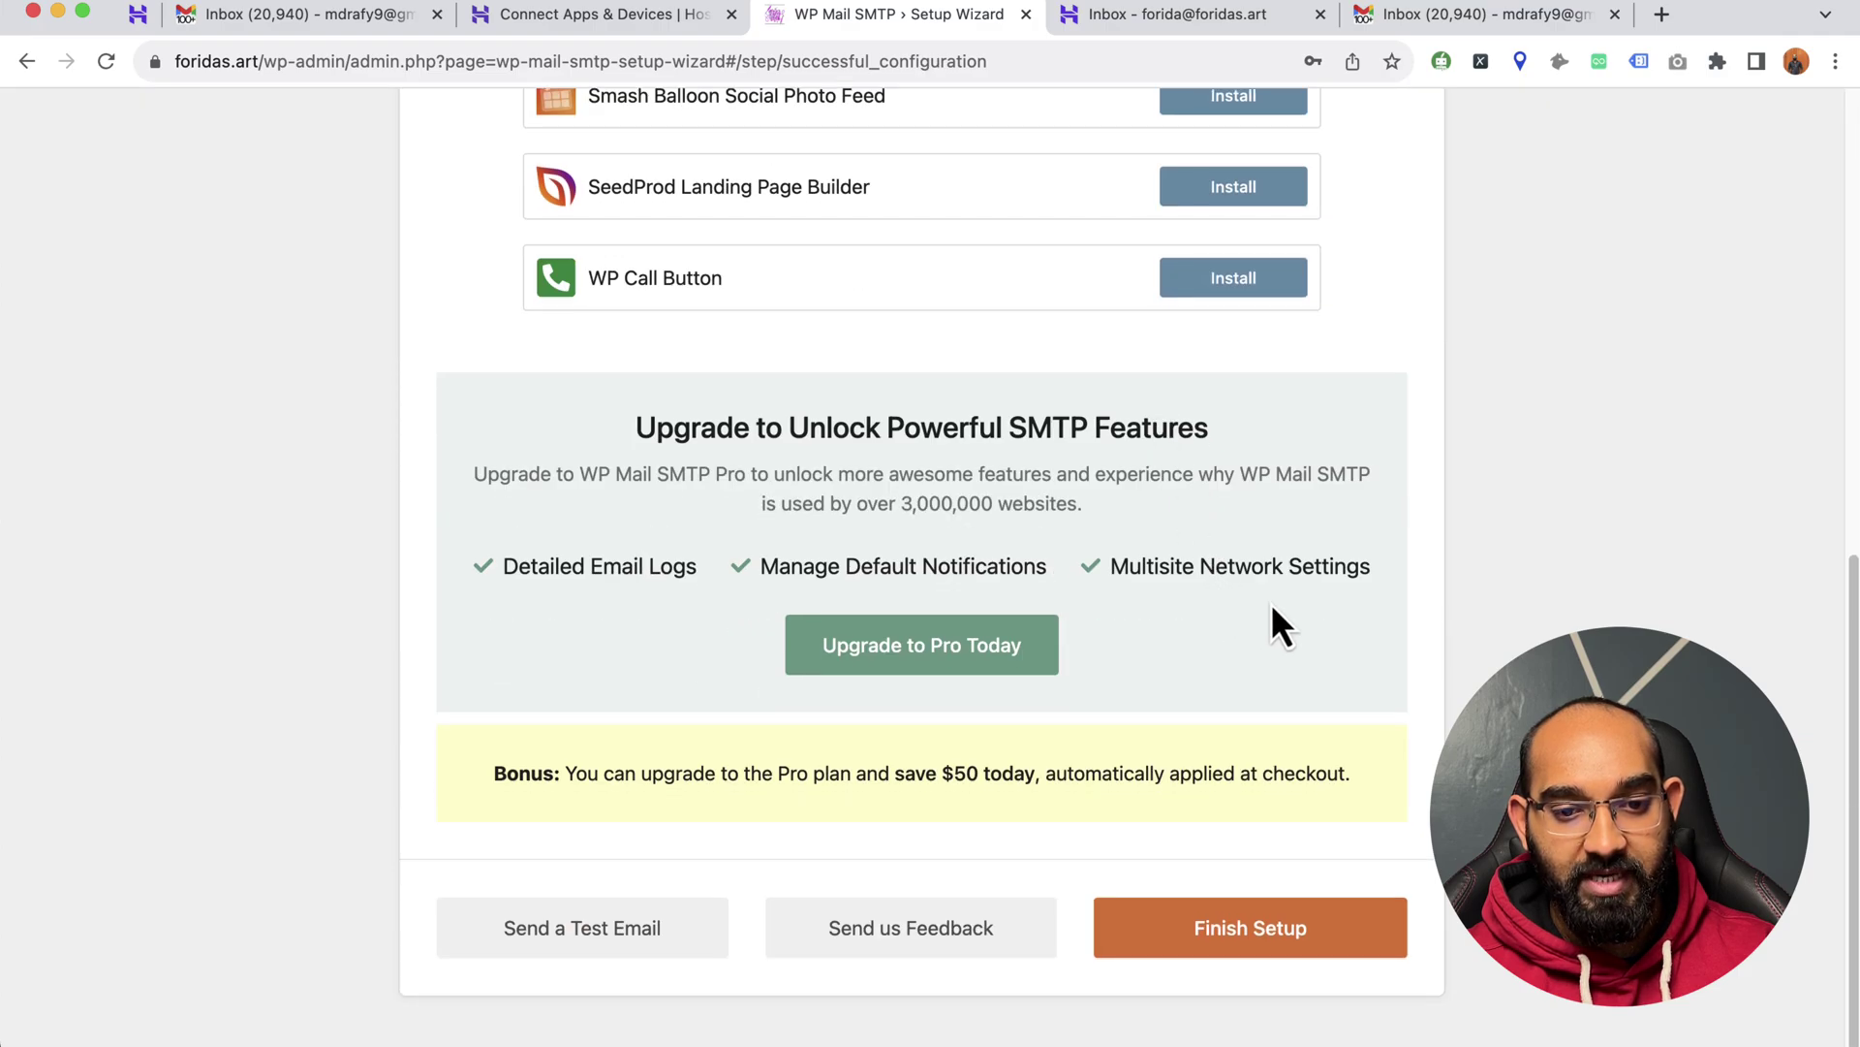
pyautogui.click(1247, 954)
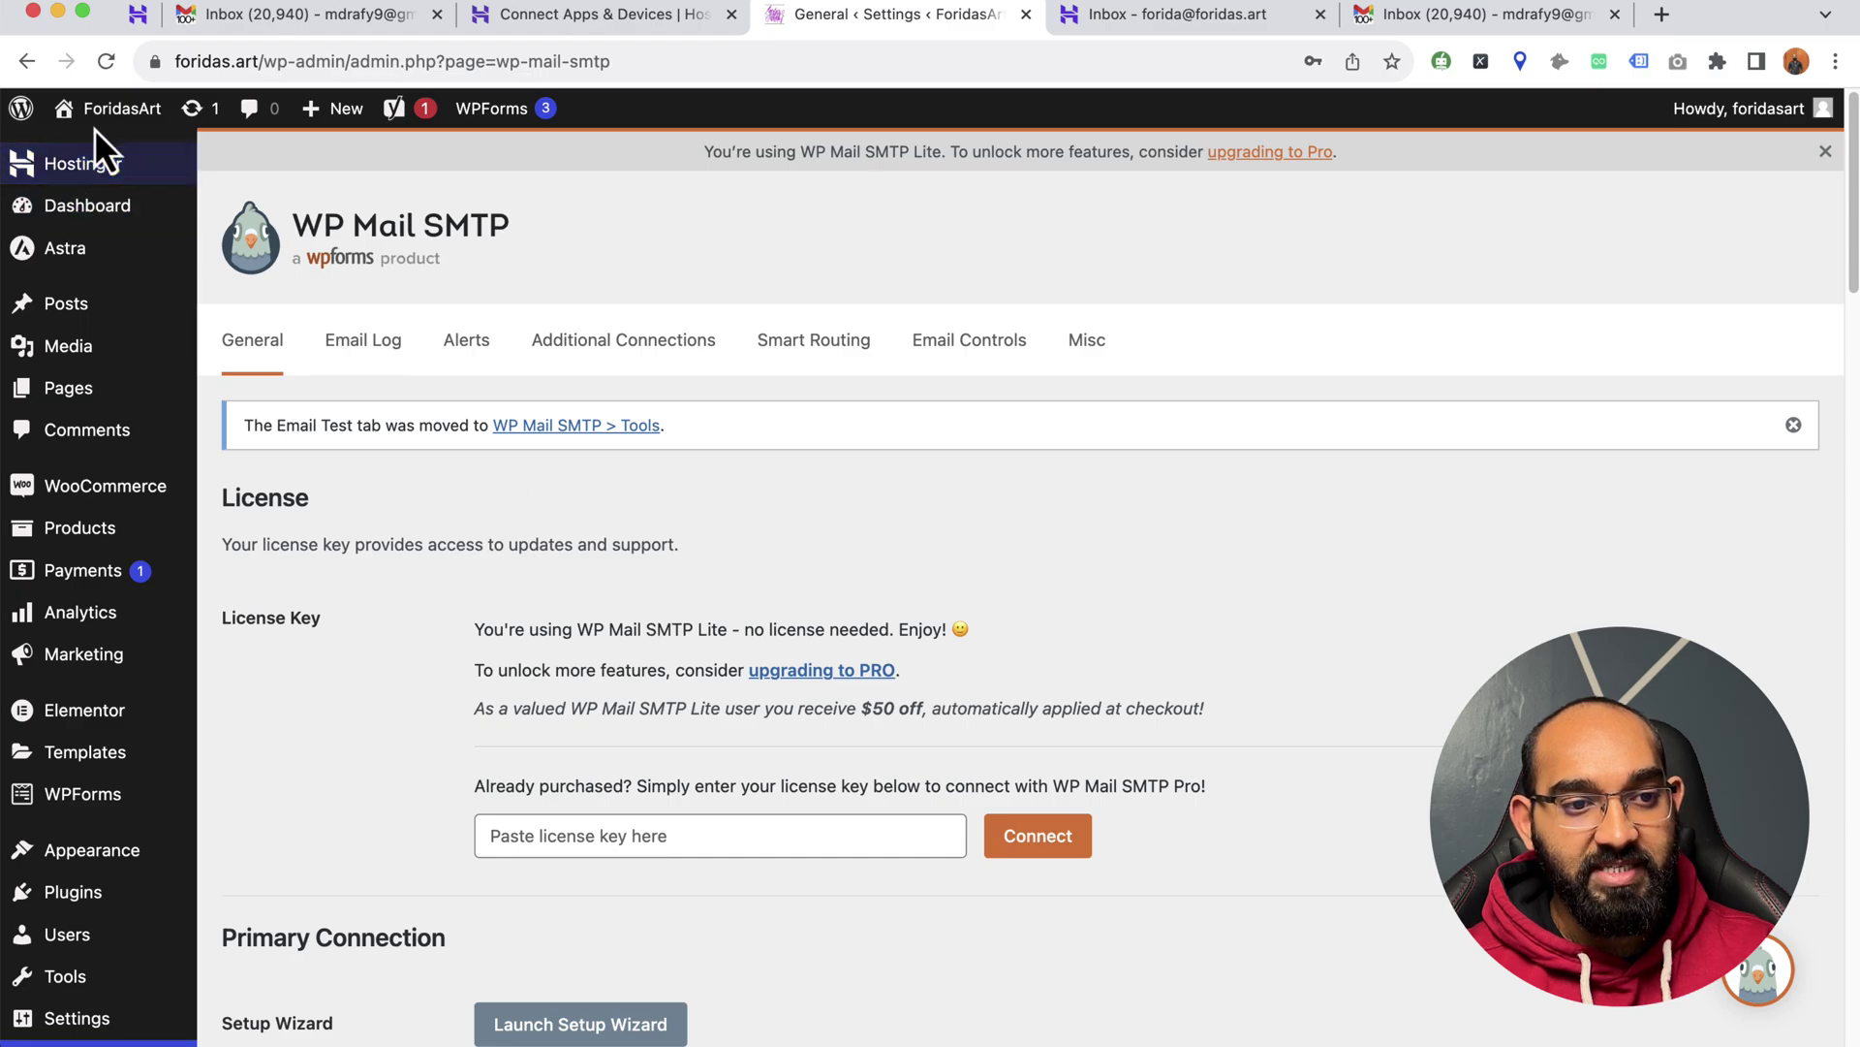
# - Visit the site's Contact page and fill in the sender's name
pyautogui.click(111, 150)
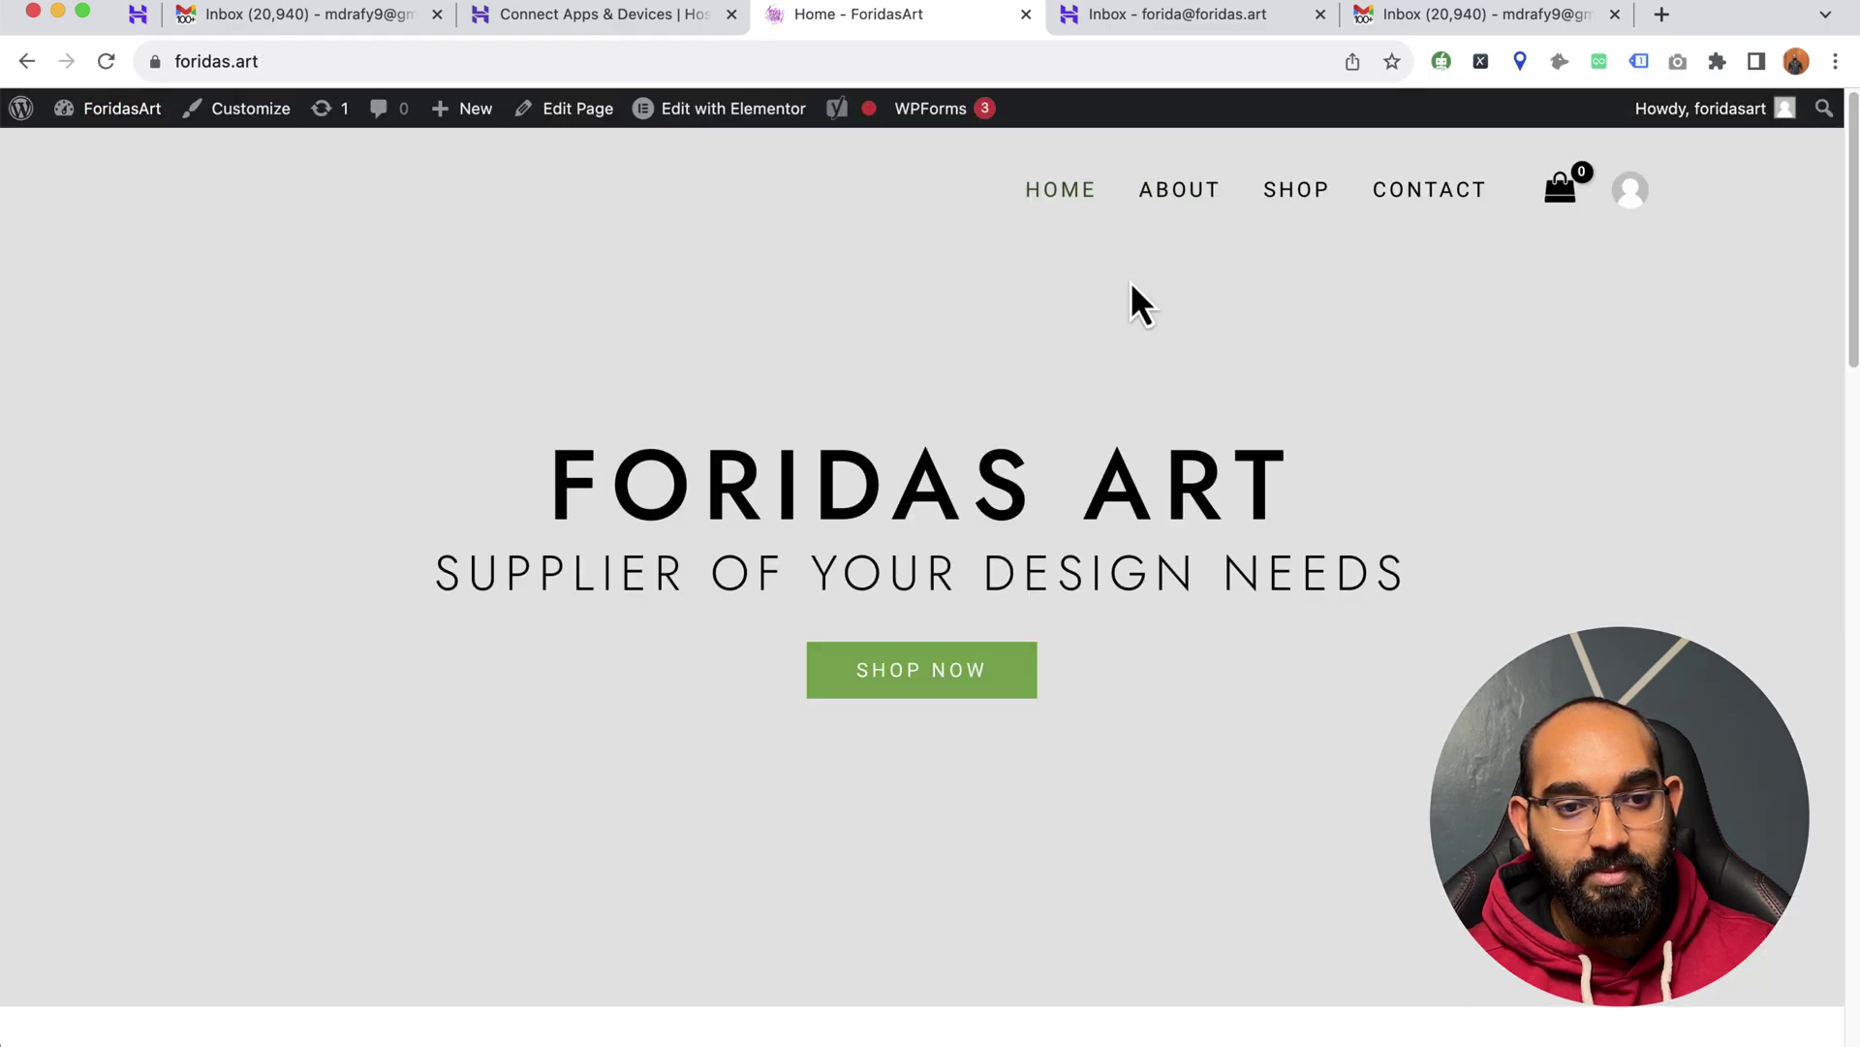
pyautogui.click(1392, 193)
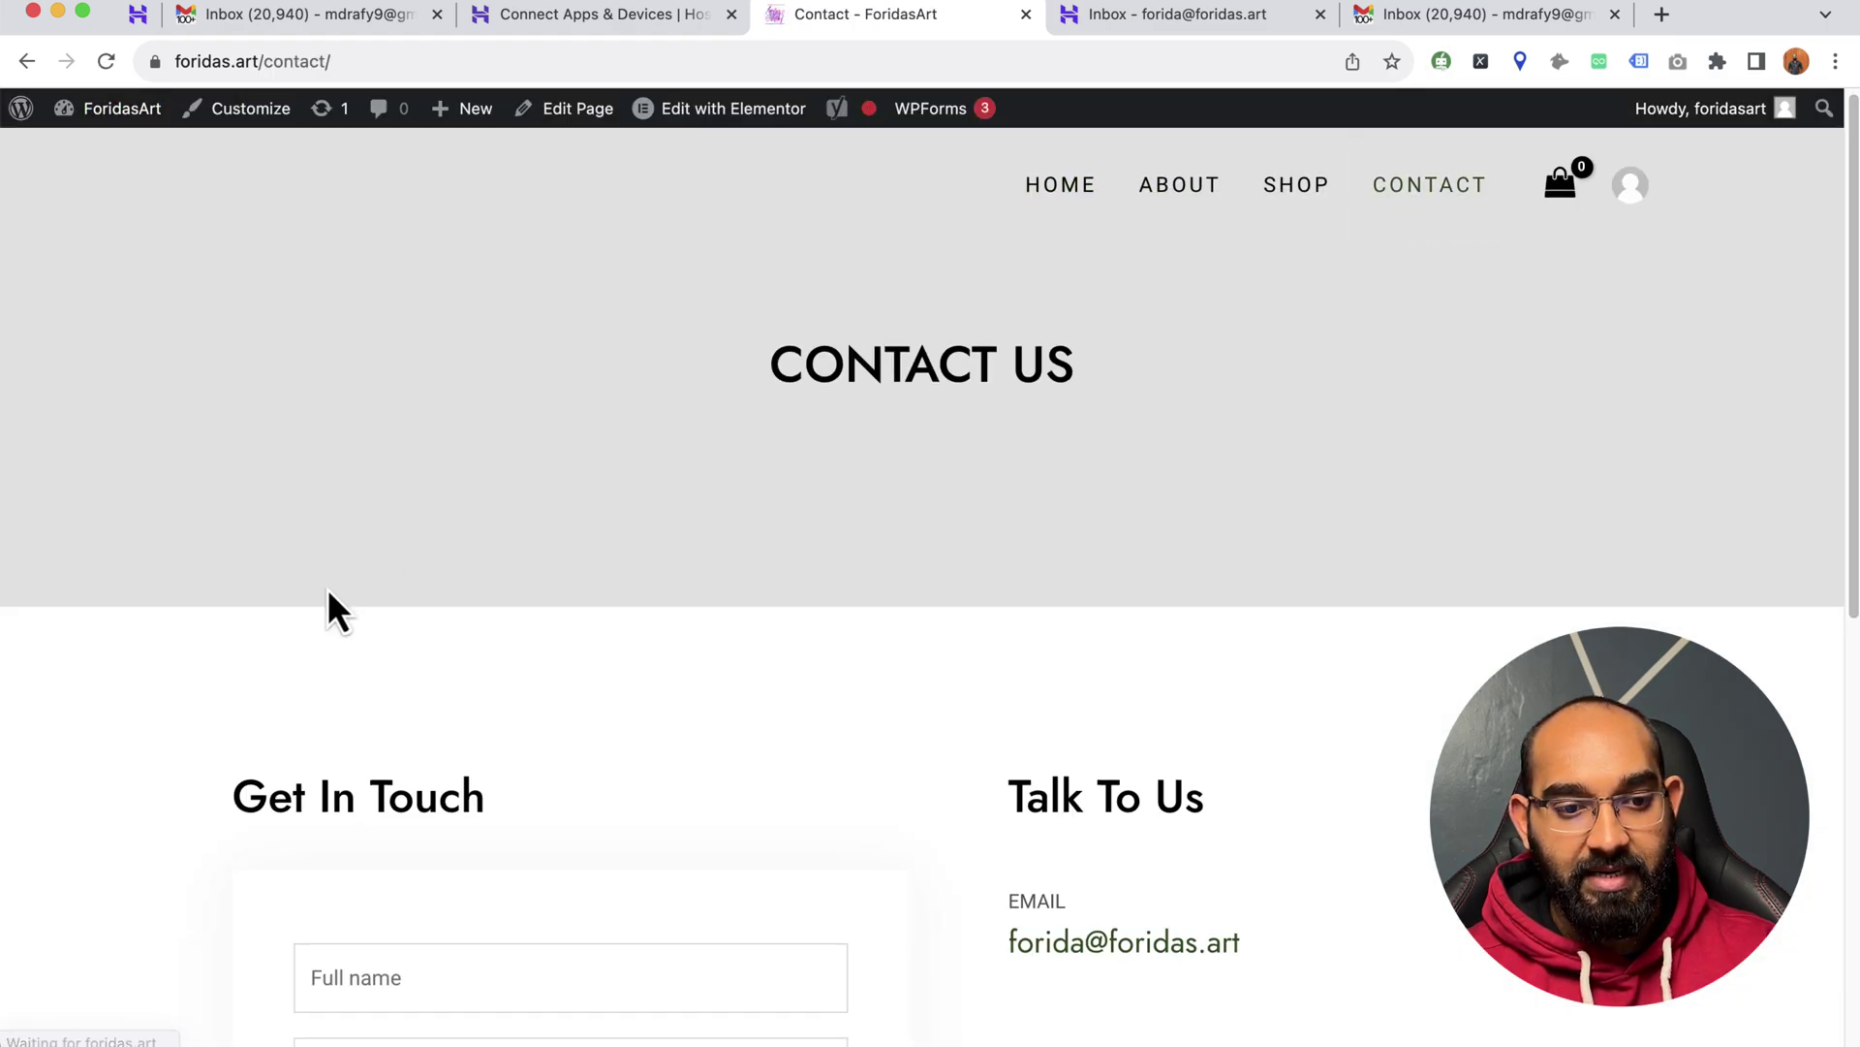
pyautogui.scroll(-5, 327, 589)
pyautogui.click(409, 544)
pyautogui.click(442, 607)
# - Enter the sender's e-mail and the message 'Hell test', then submit the form
pyautogui.click(432, 635)
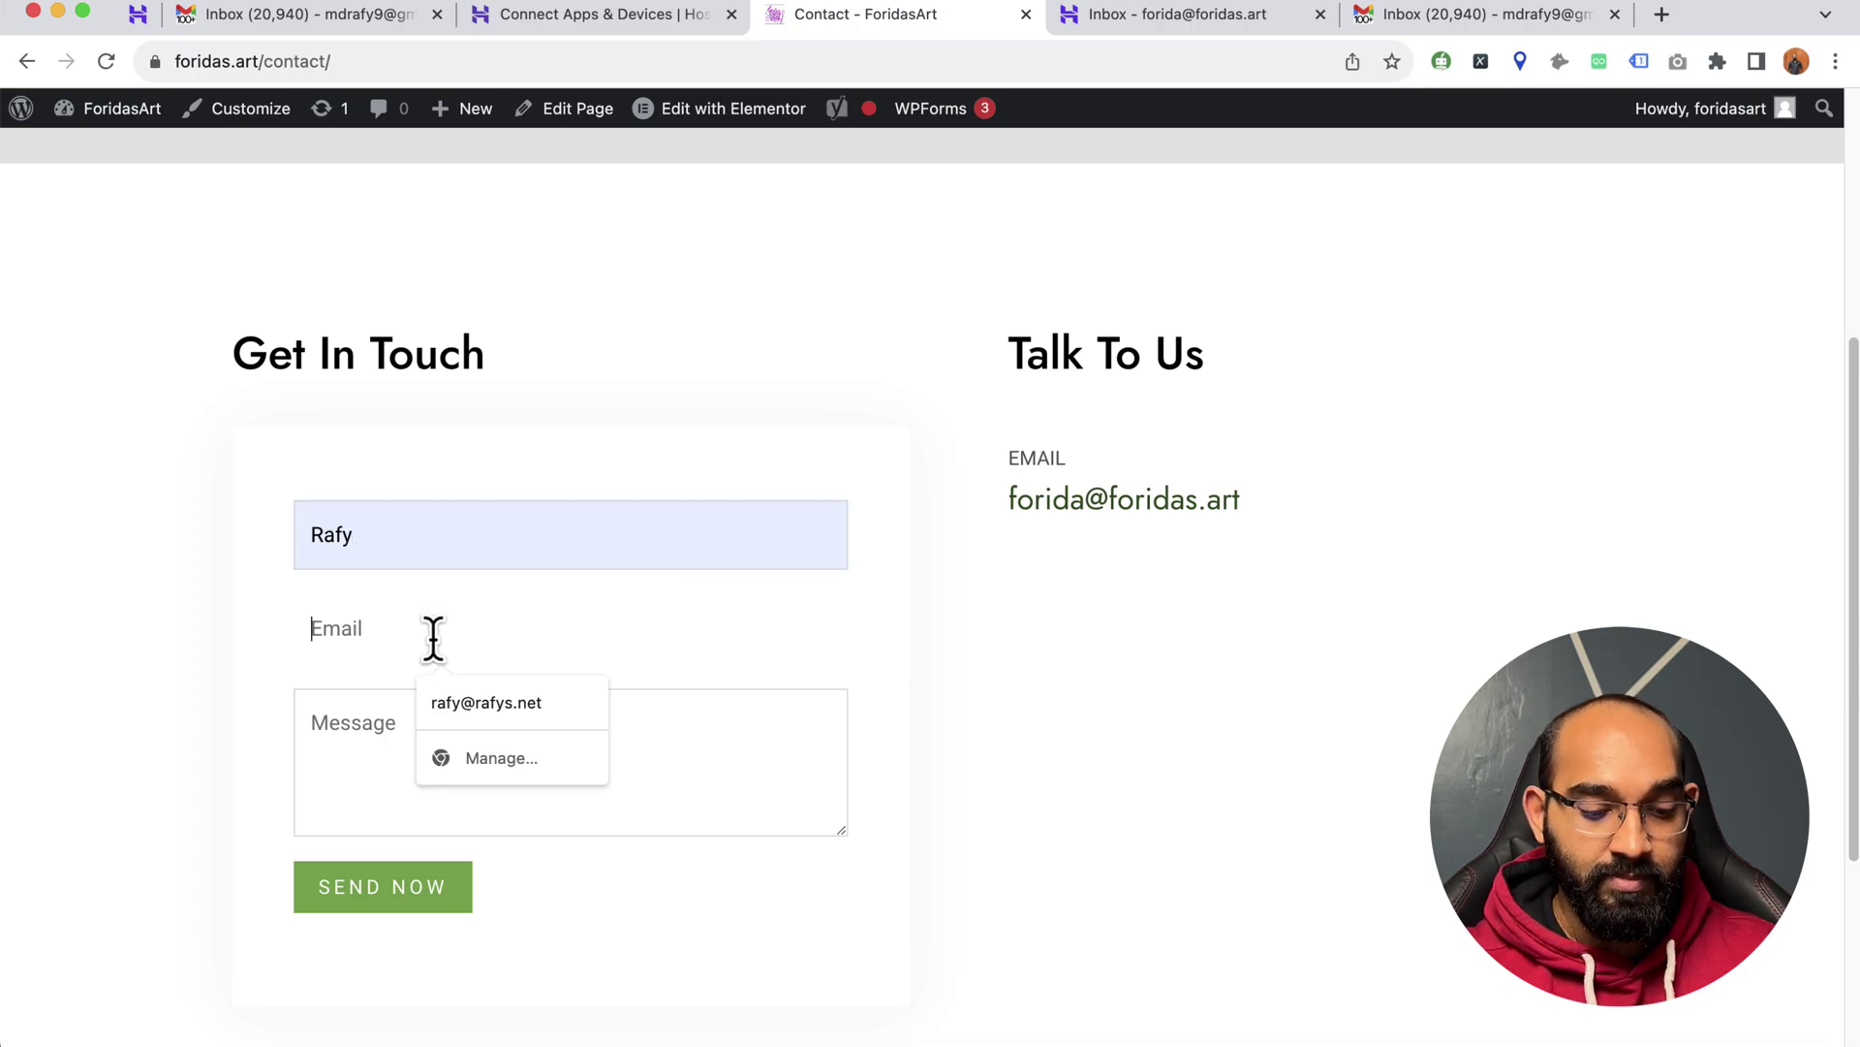
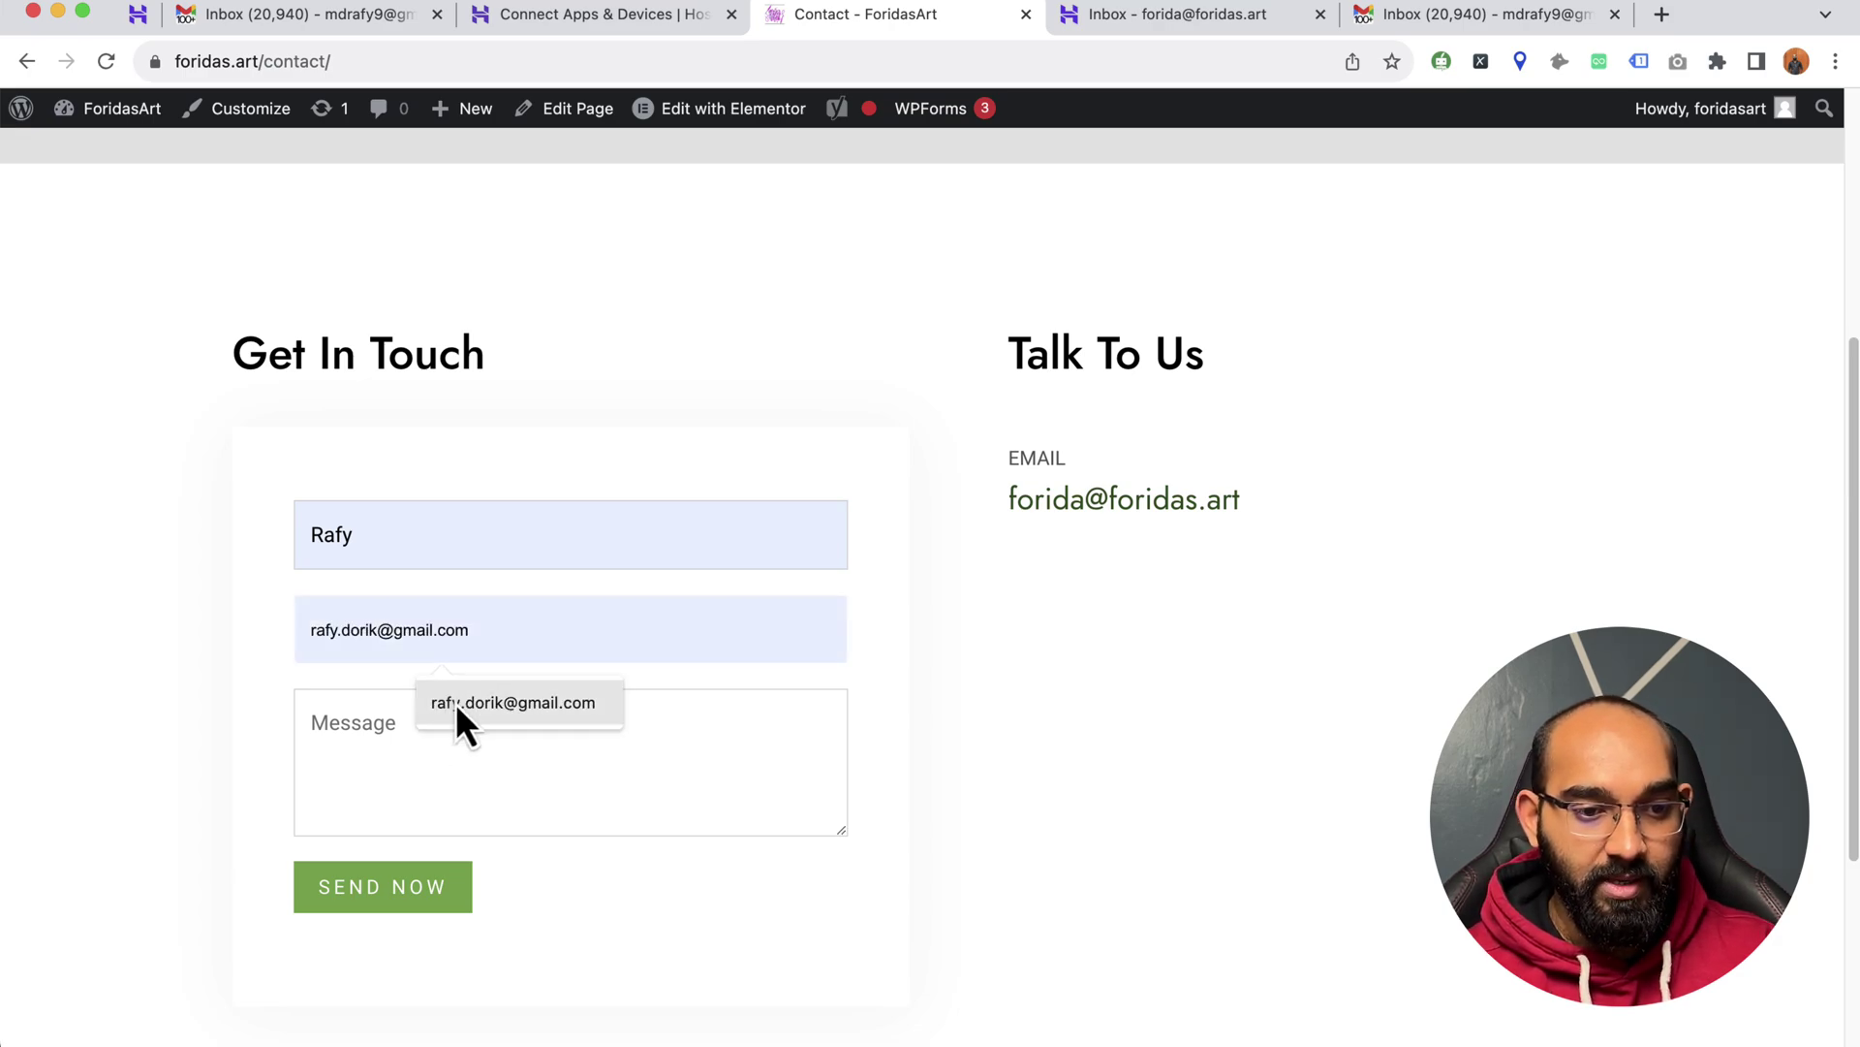
pyautogui.click(455, 701)
pyautogui.click(449, 738)
pyautogui.write('He')
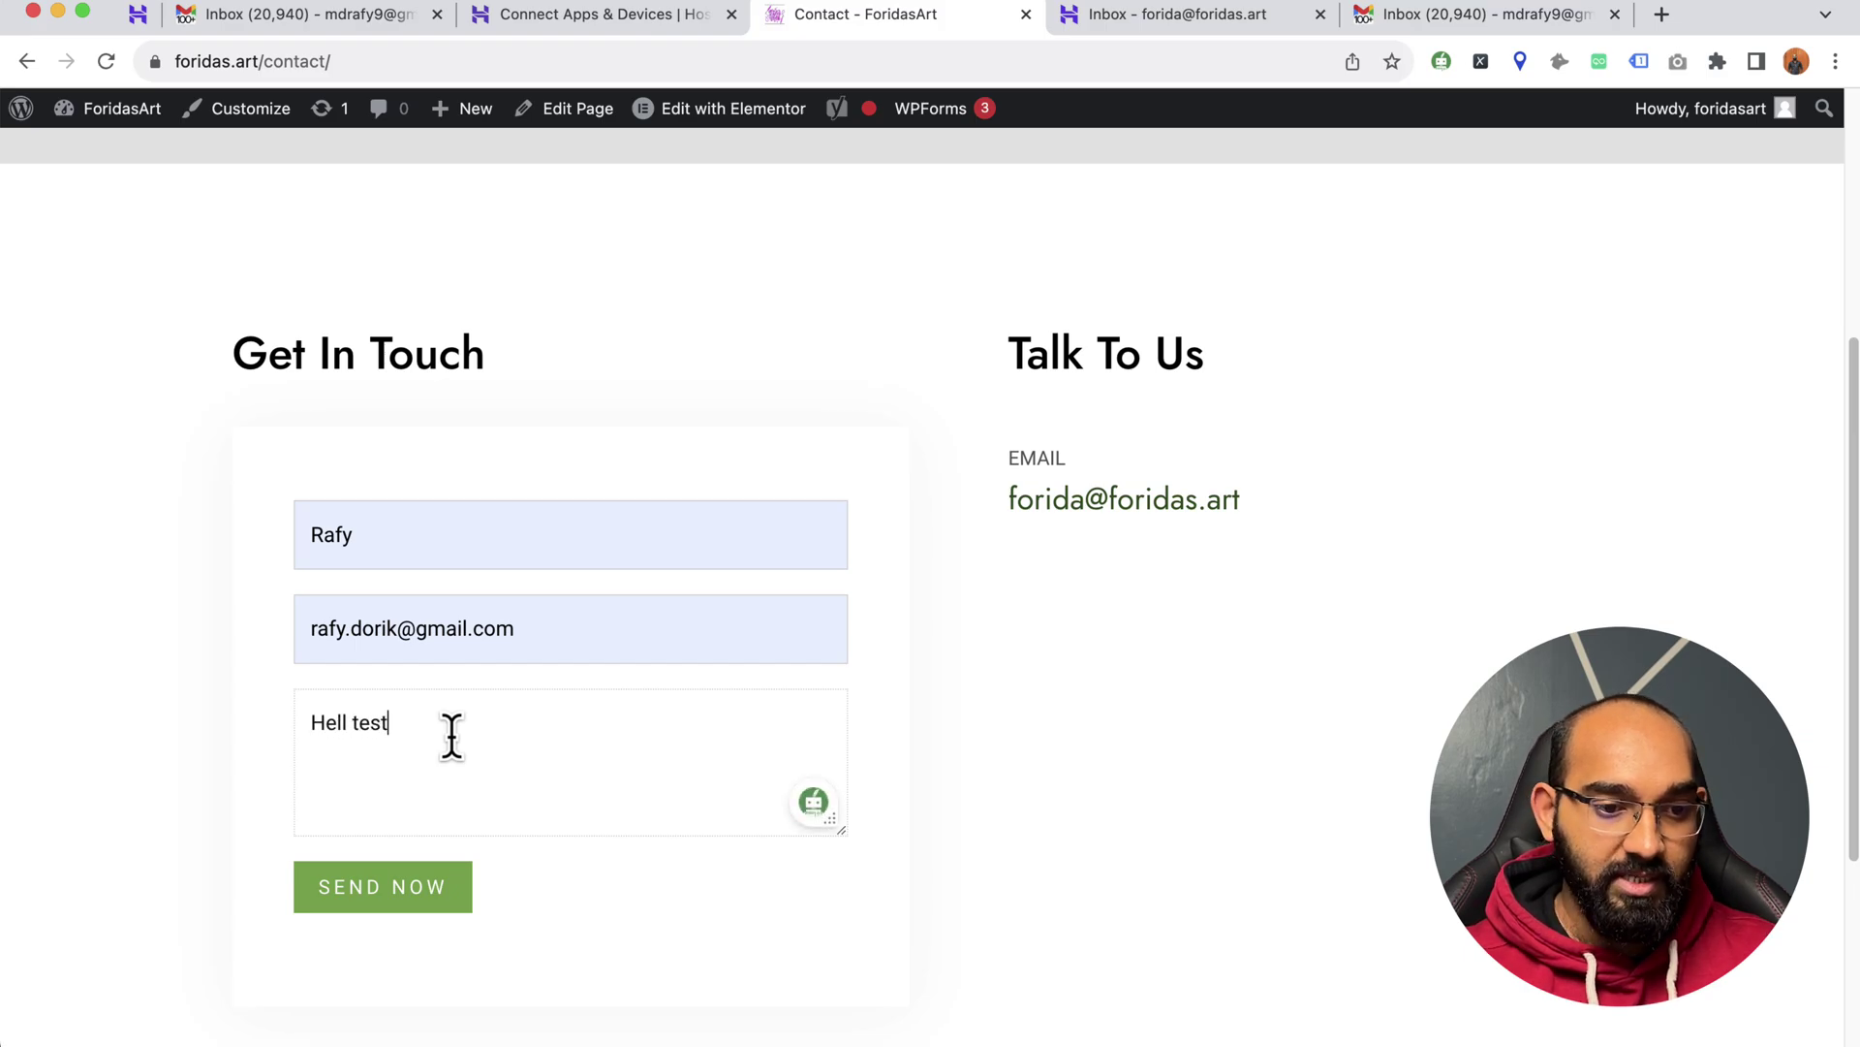
pyautogui.write('ll test')
pyautogui.click(366, 888)
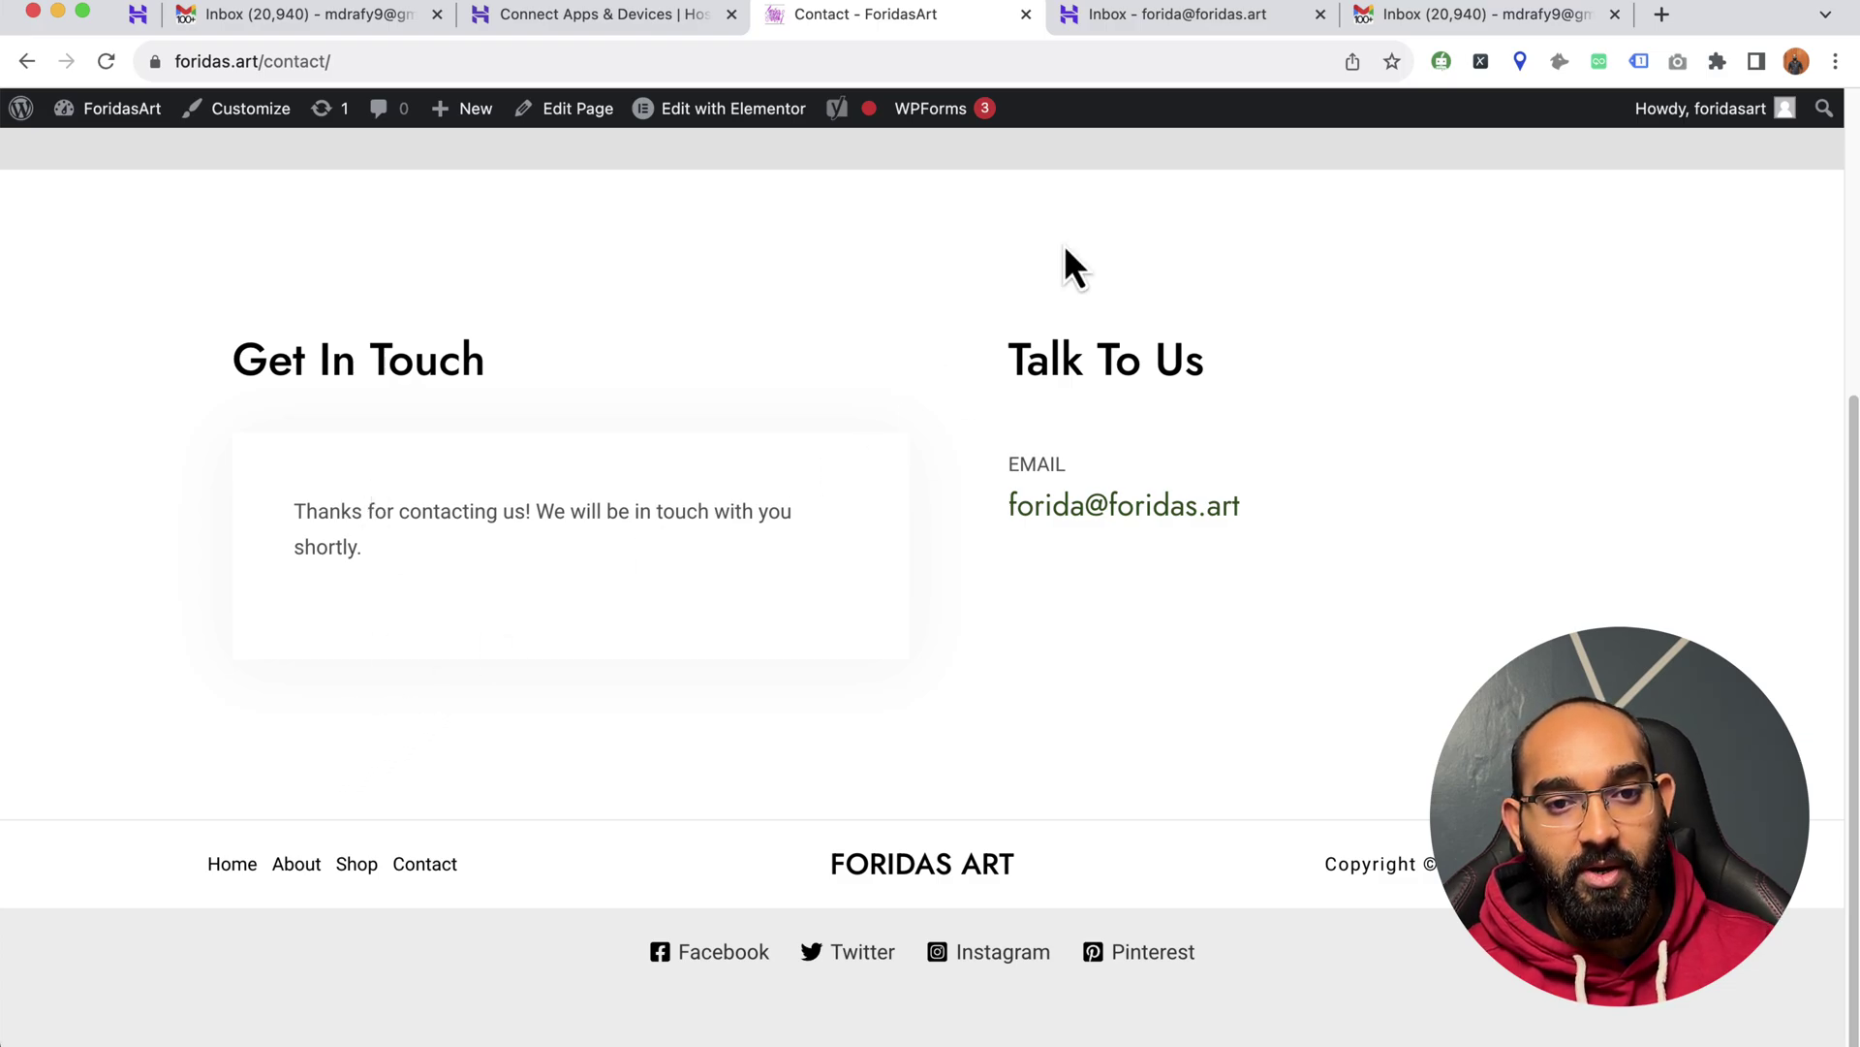
# - Refresh Hostinger Webmail and read the ForidasArt - New Email with the 'Hell test' submission
pyautogui.click(1126, 22)
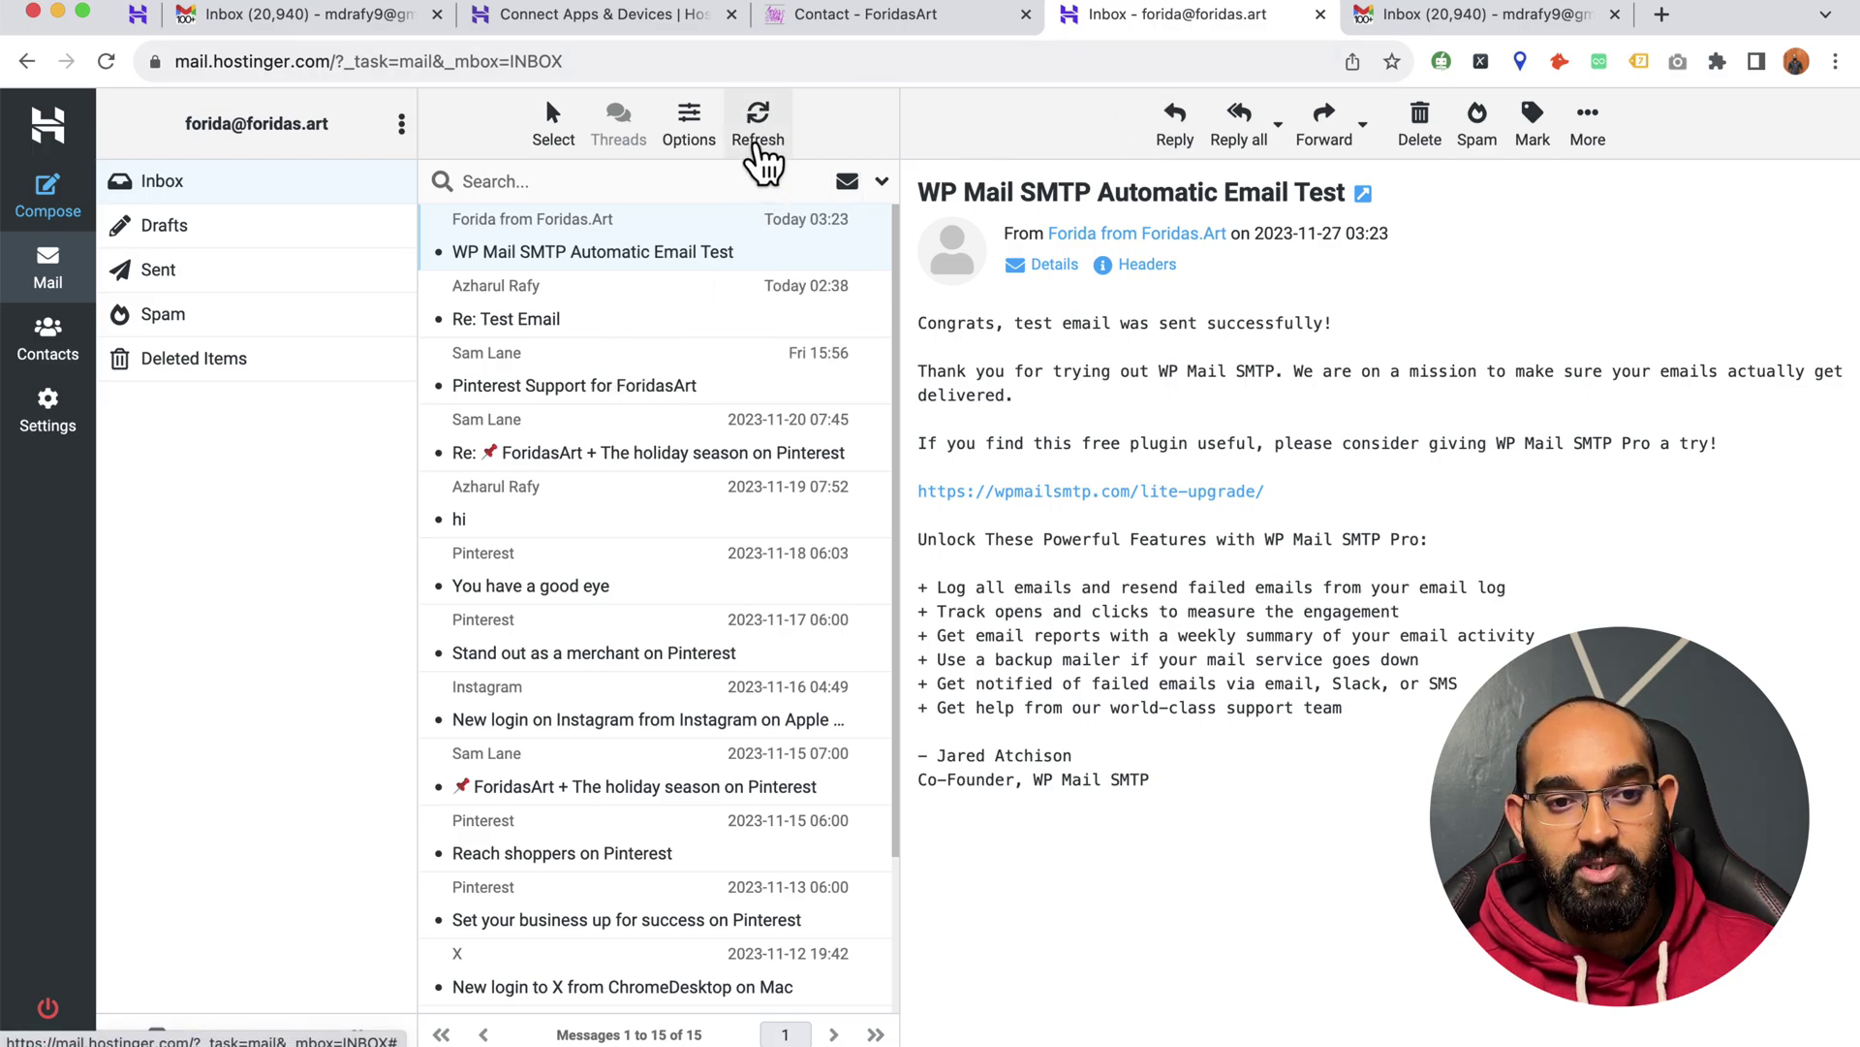
pyautogui.click(757, 147)
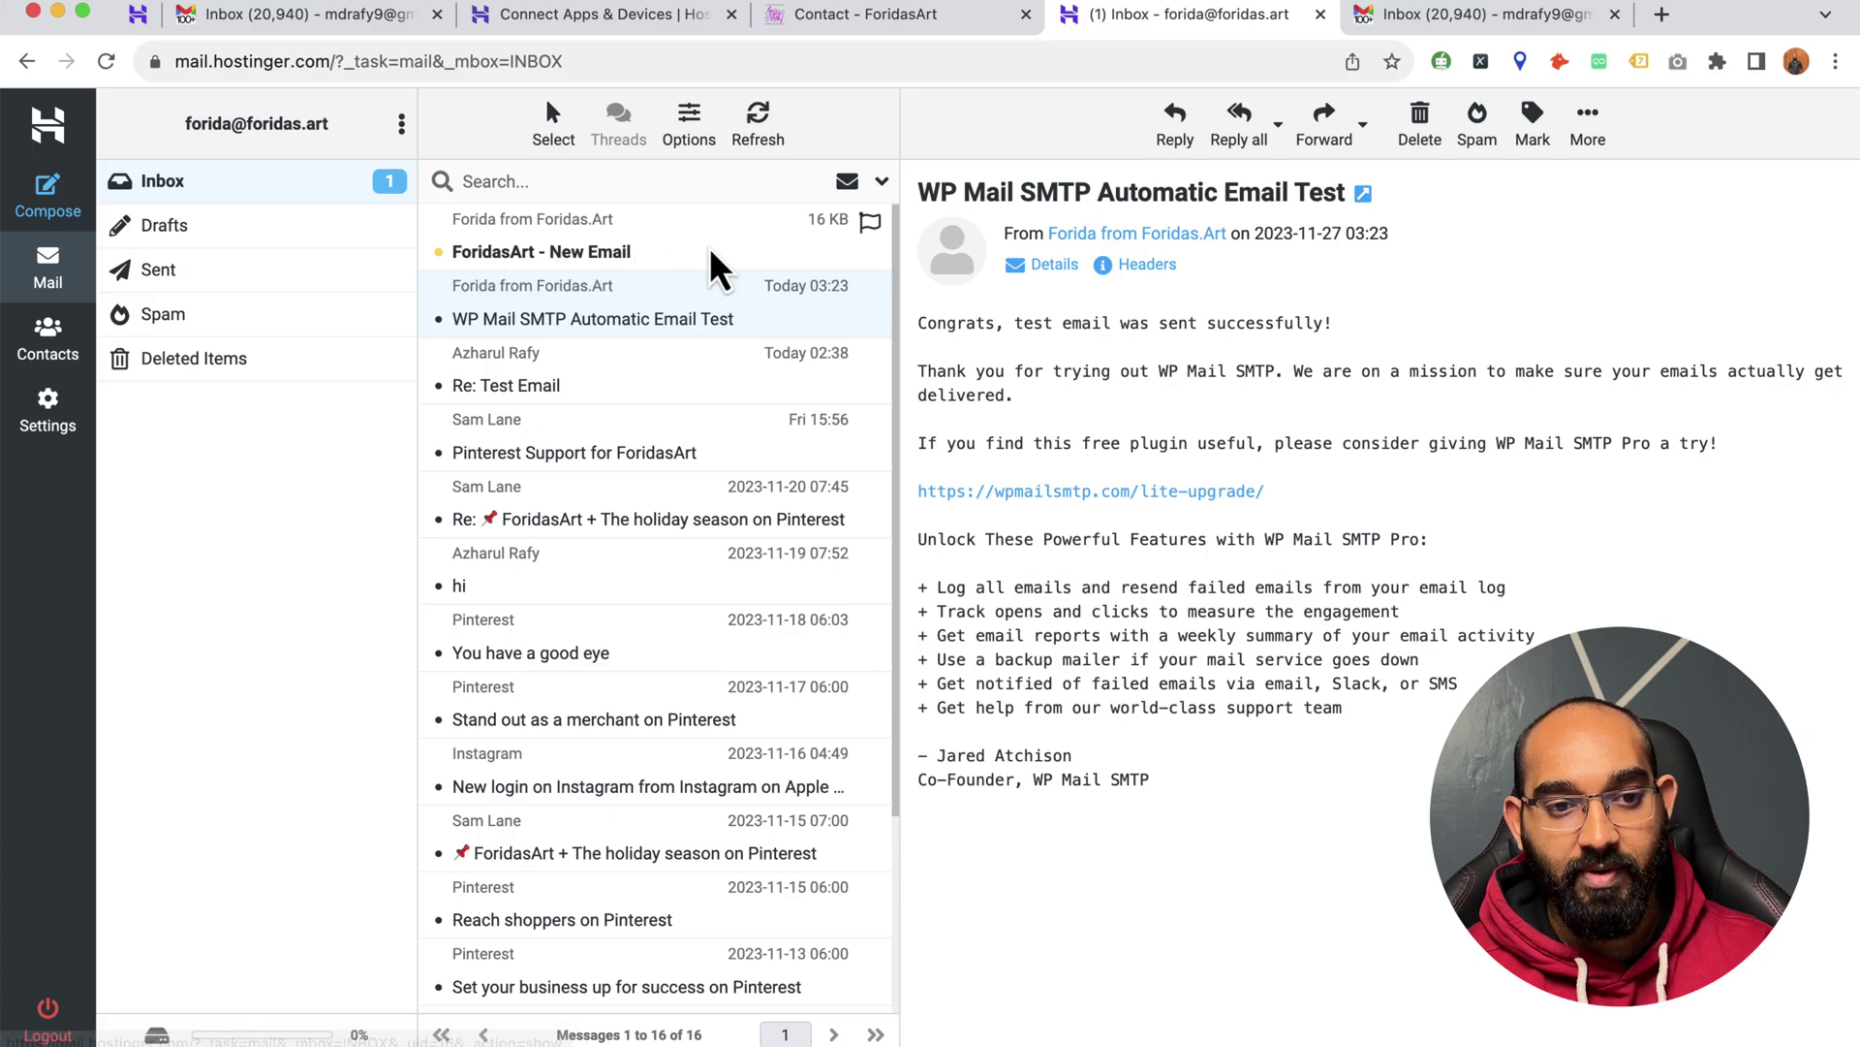
pyautogui.click(649, 251)
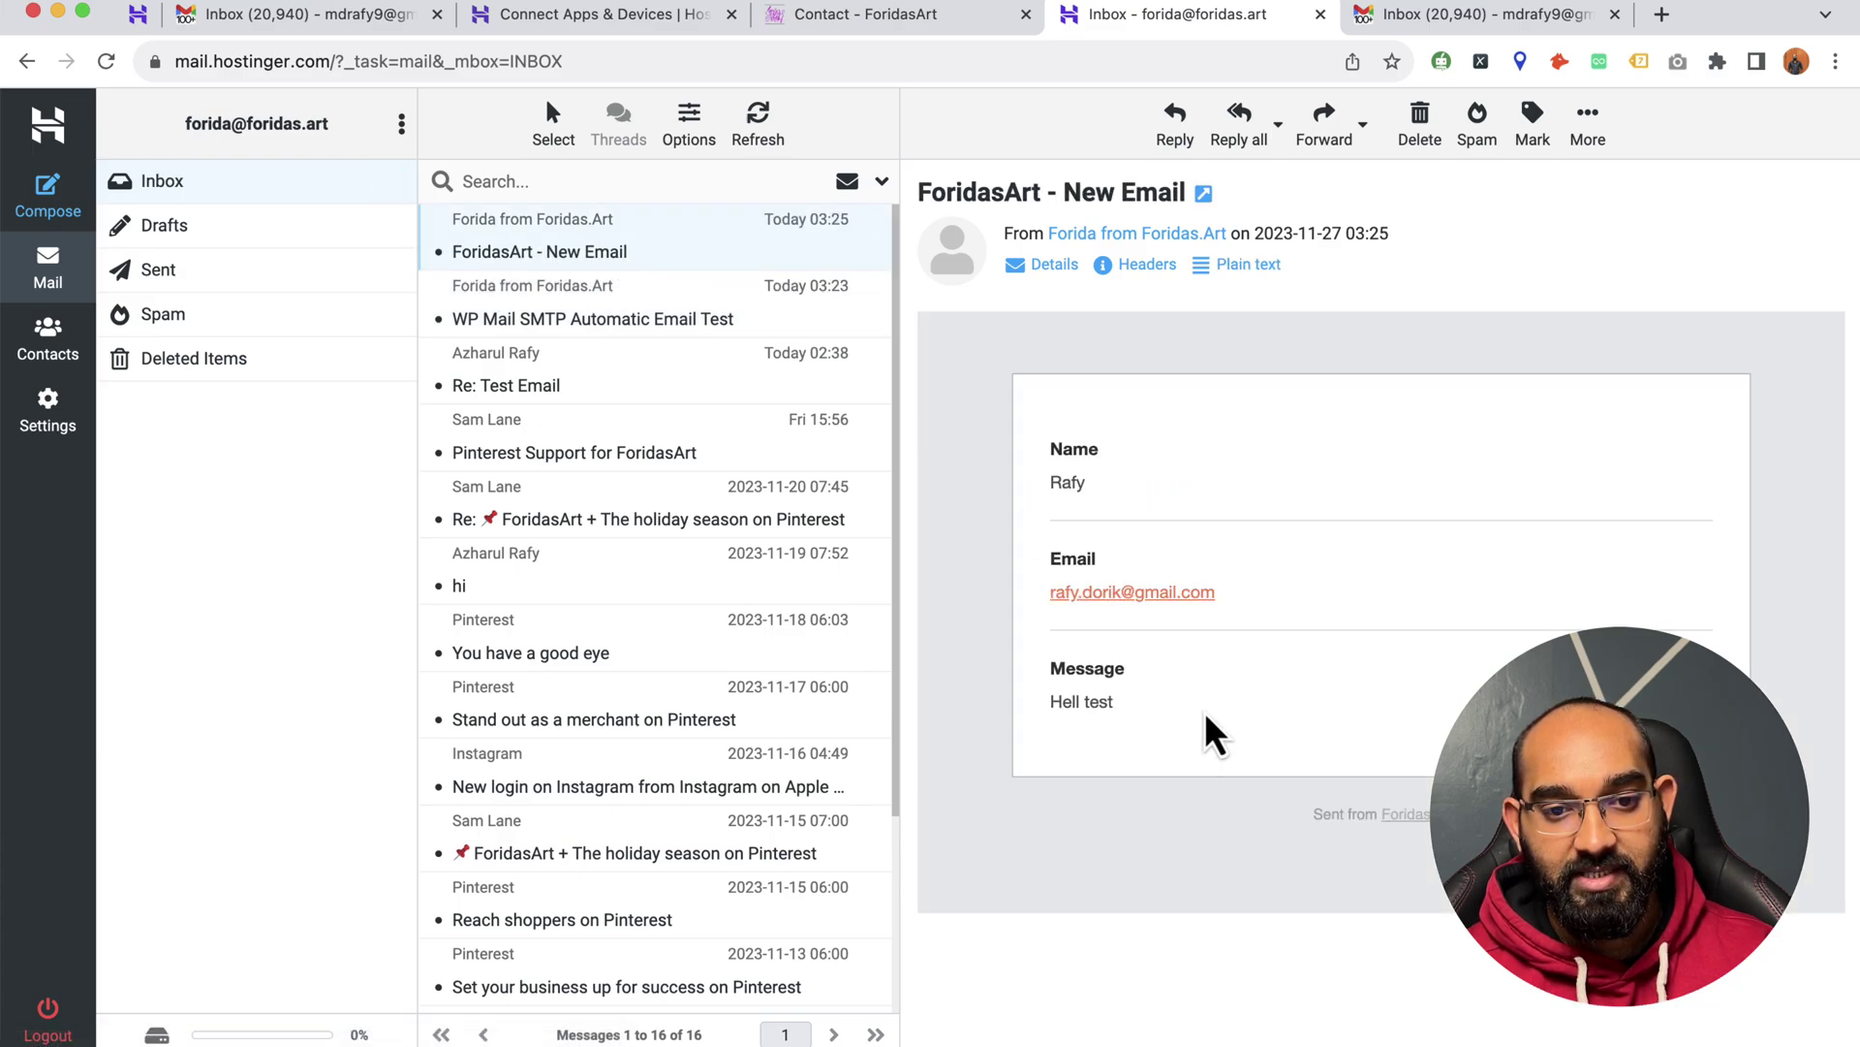
pyautogui.doubleClick(1066, 481)
pyautogui.tripleClick(1093, 700)
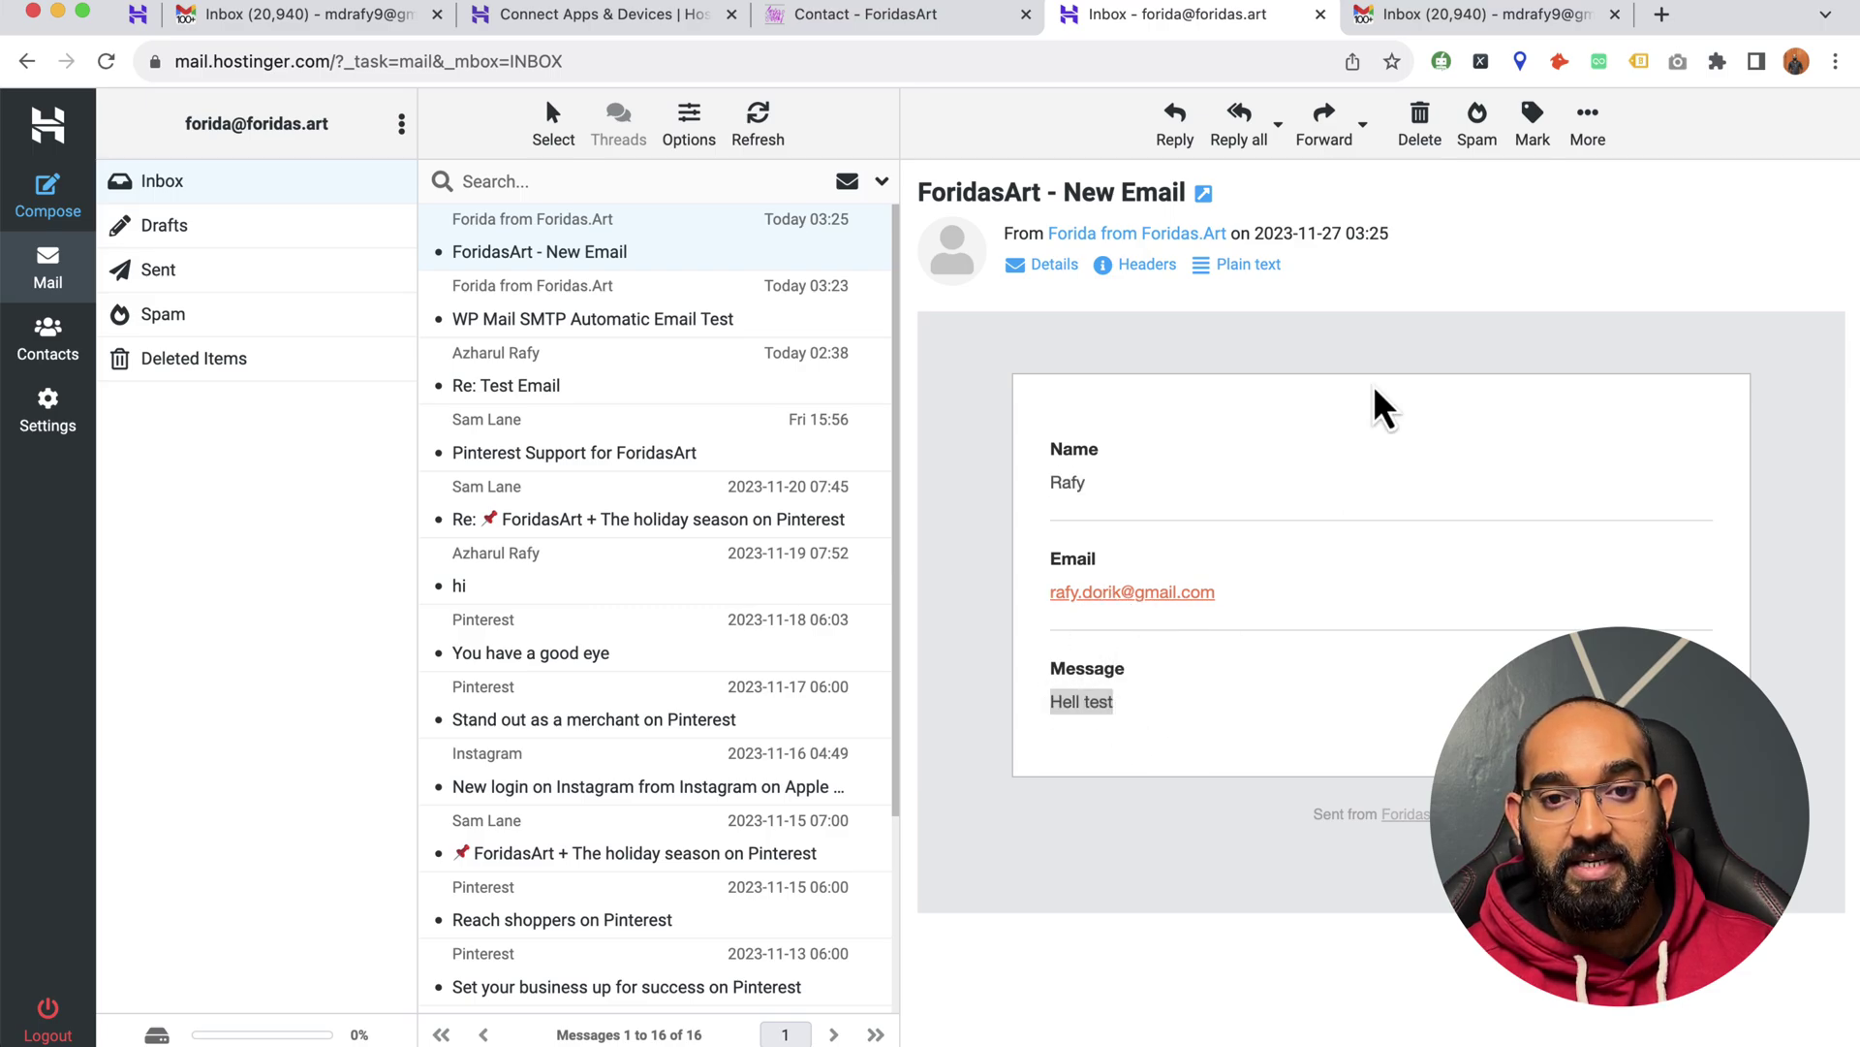
pyautogui.click(1432, 18)
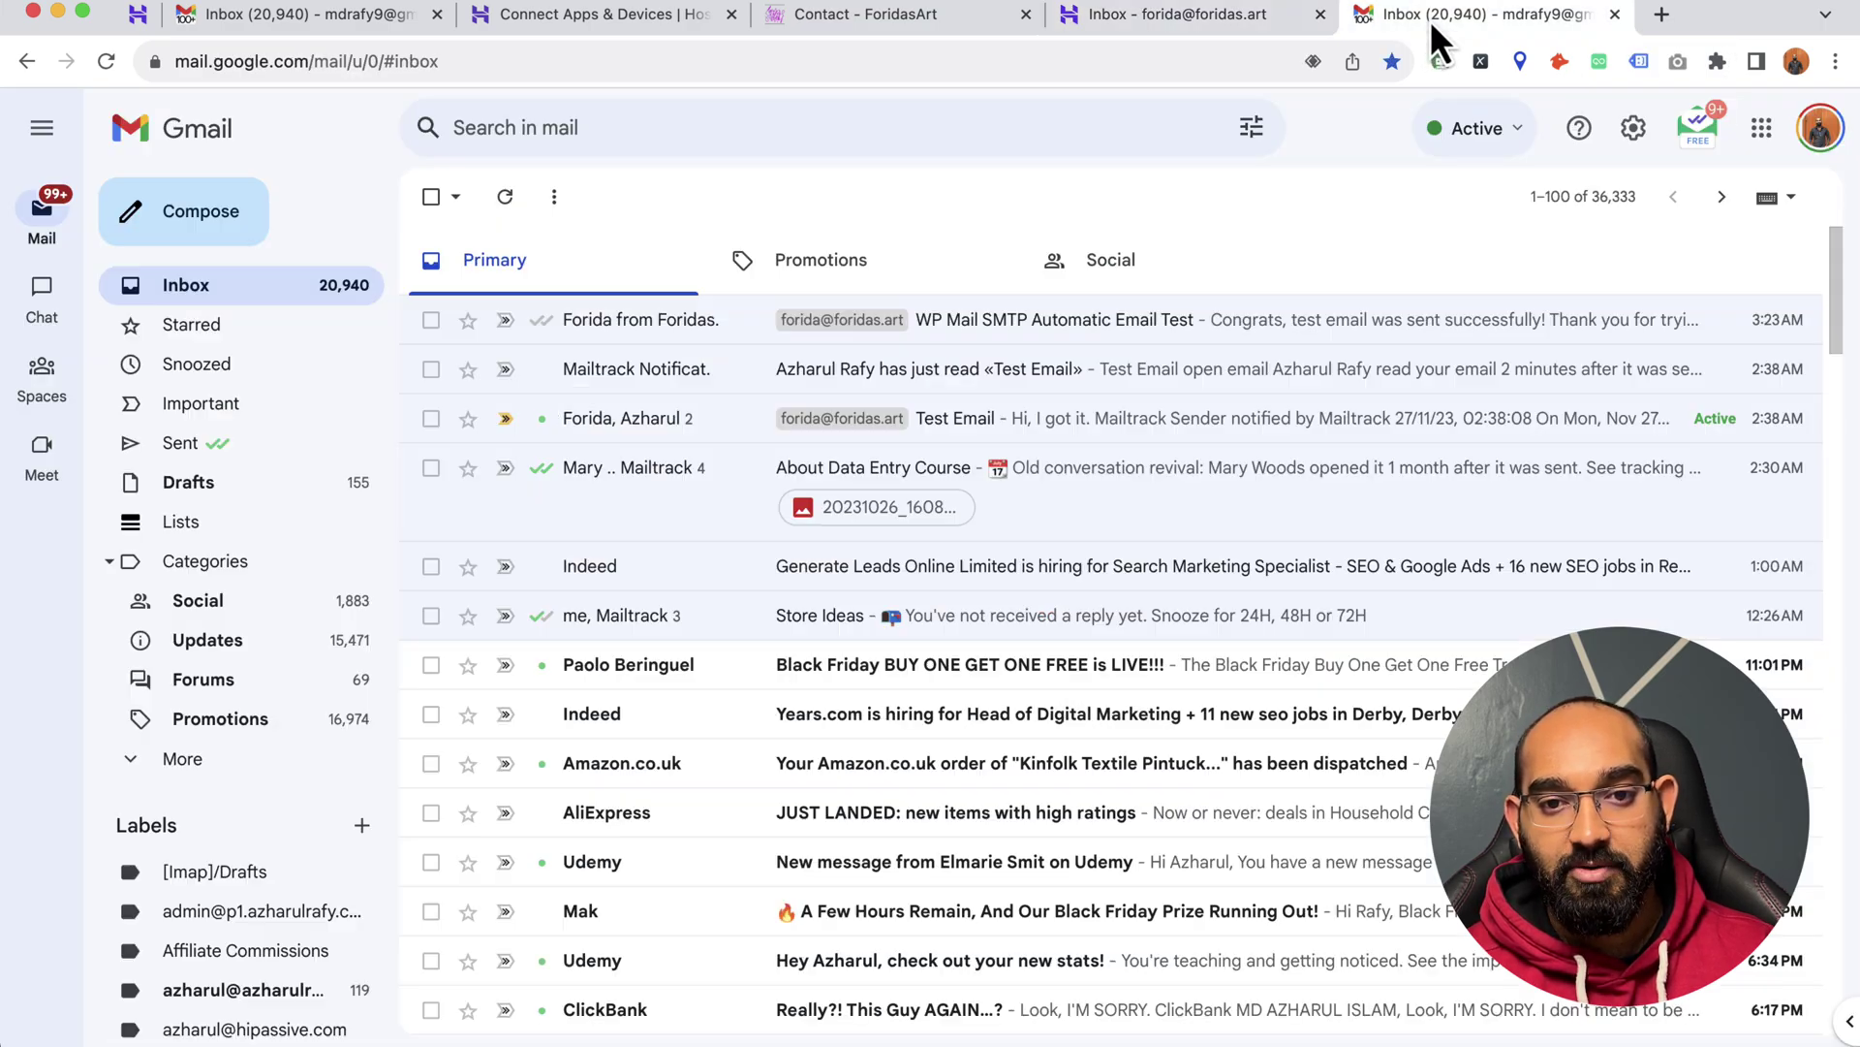
# - Run Check mail now again under Gmail's Accounts and Import settings
pyautogui.click(1647, 133)
pyautogui.click(1633, 281)
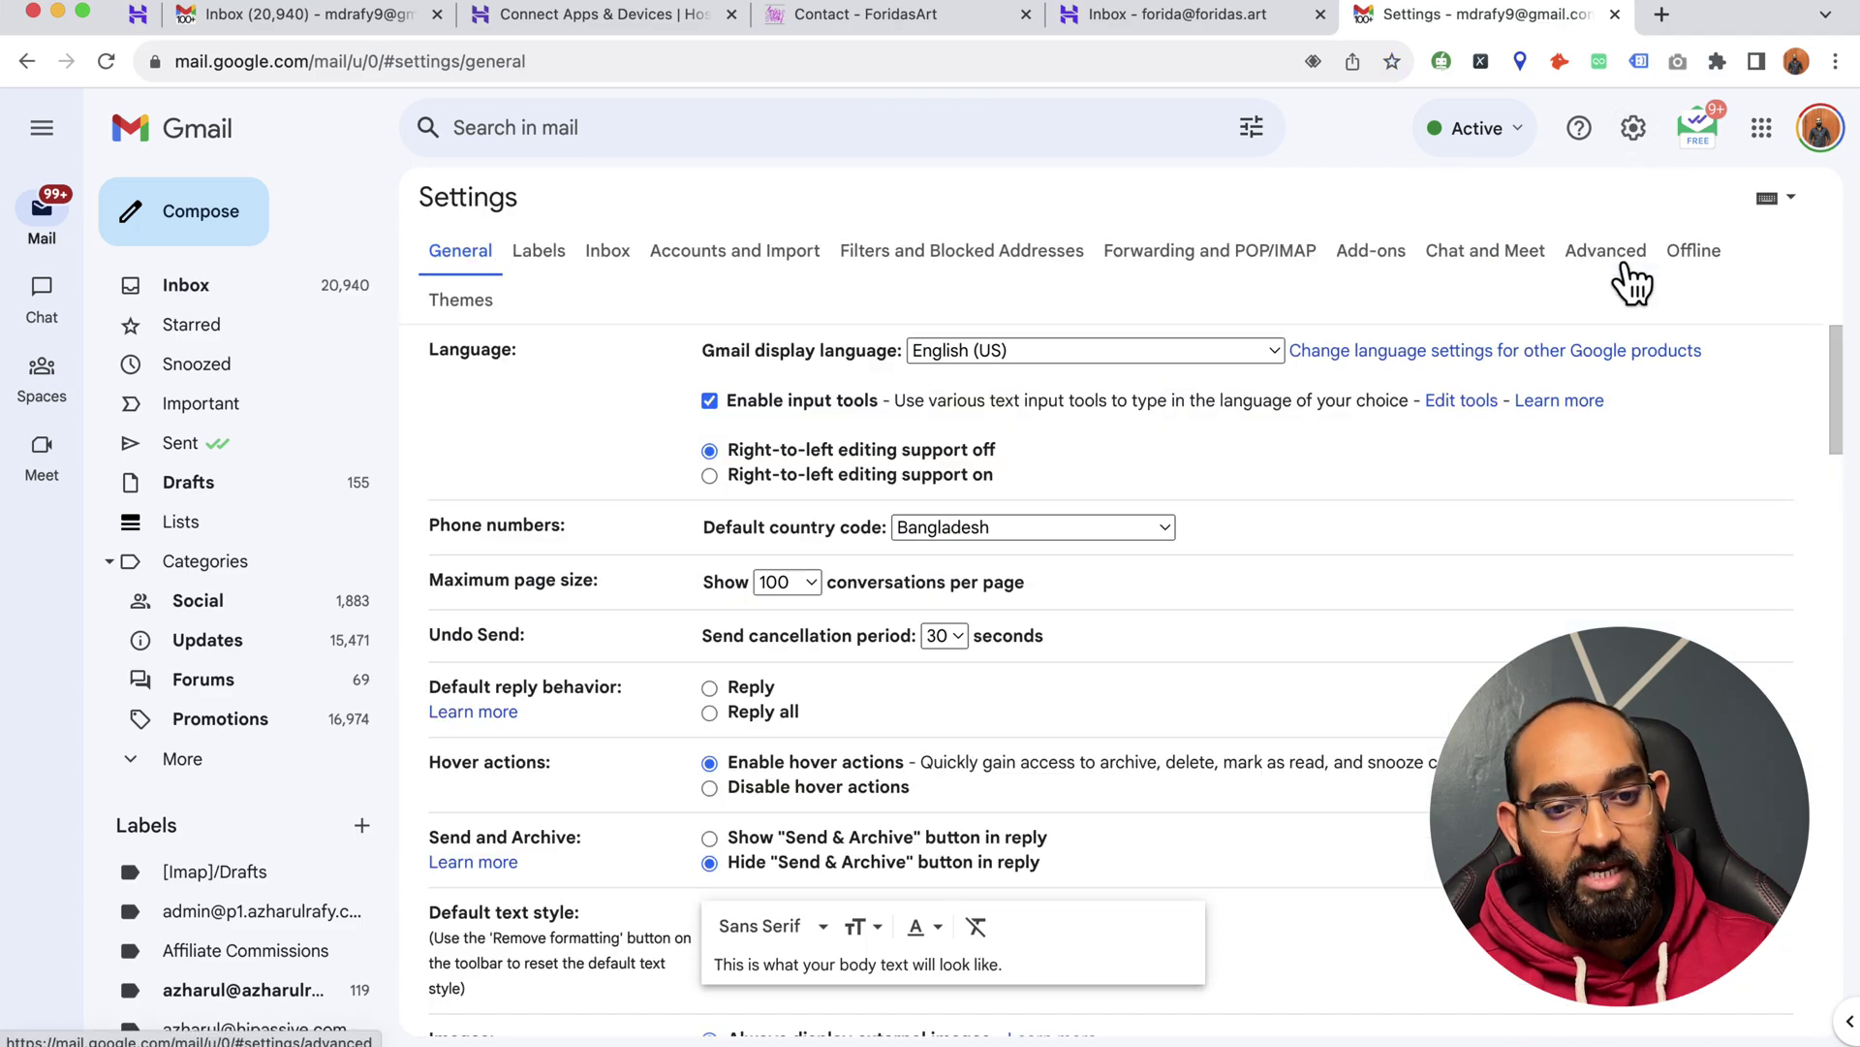
pyautogui.click(691, 247)
pyautogui.scroll(-5, 664, 562)
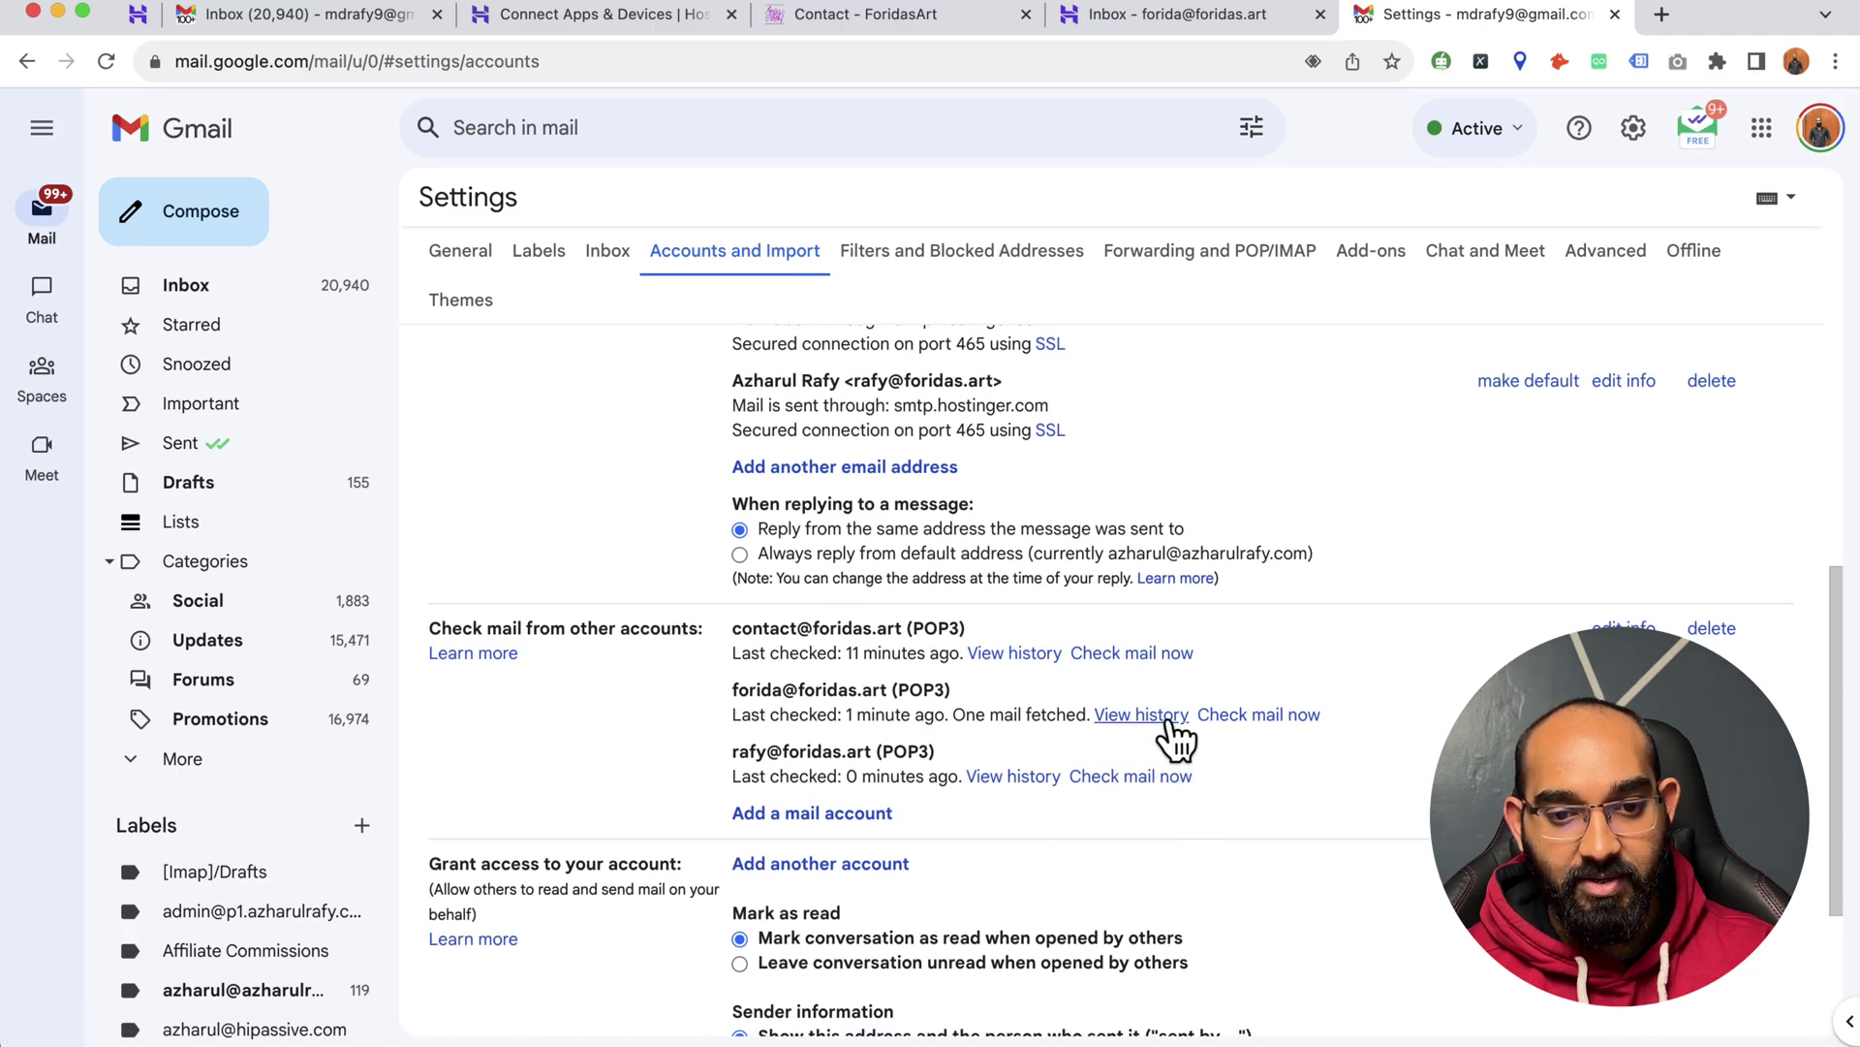
pyautogui.click(1259, 717)
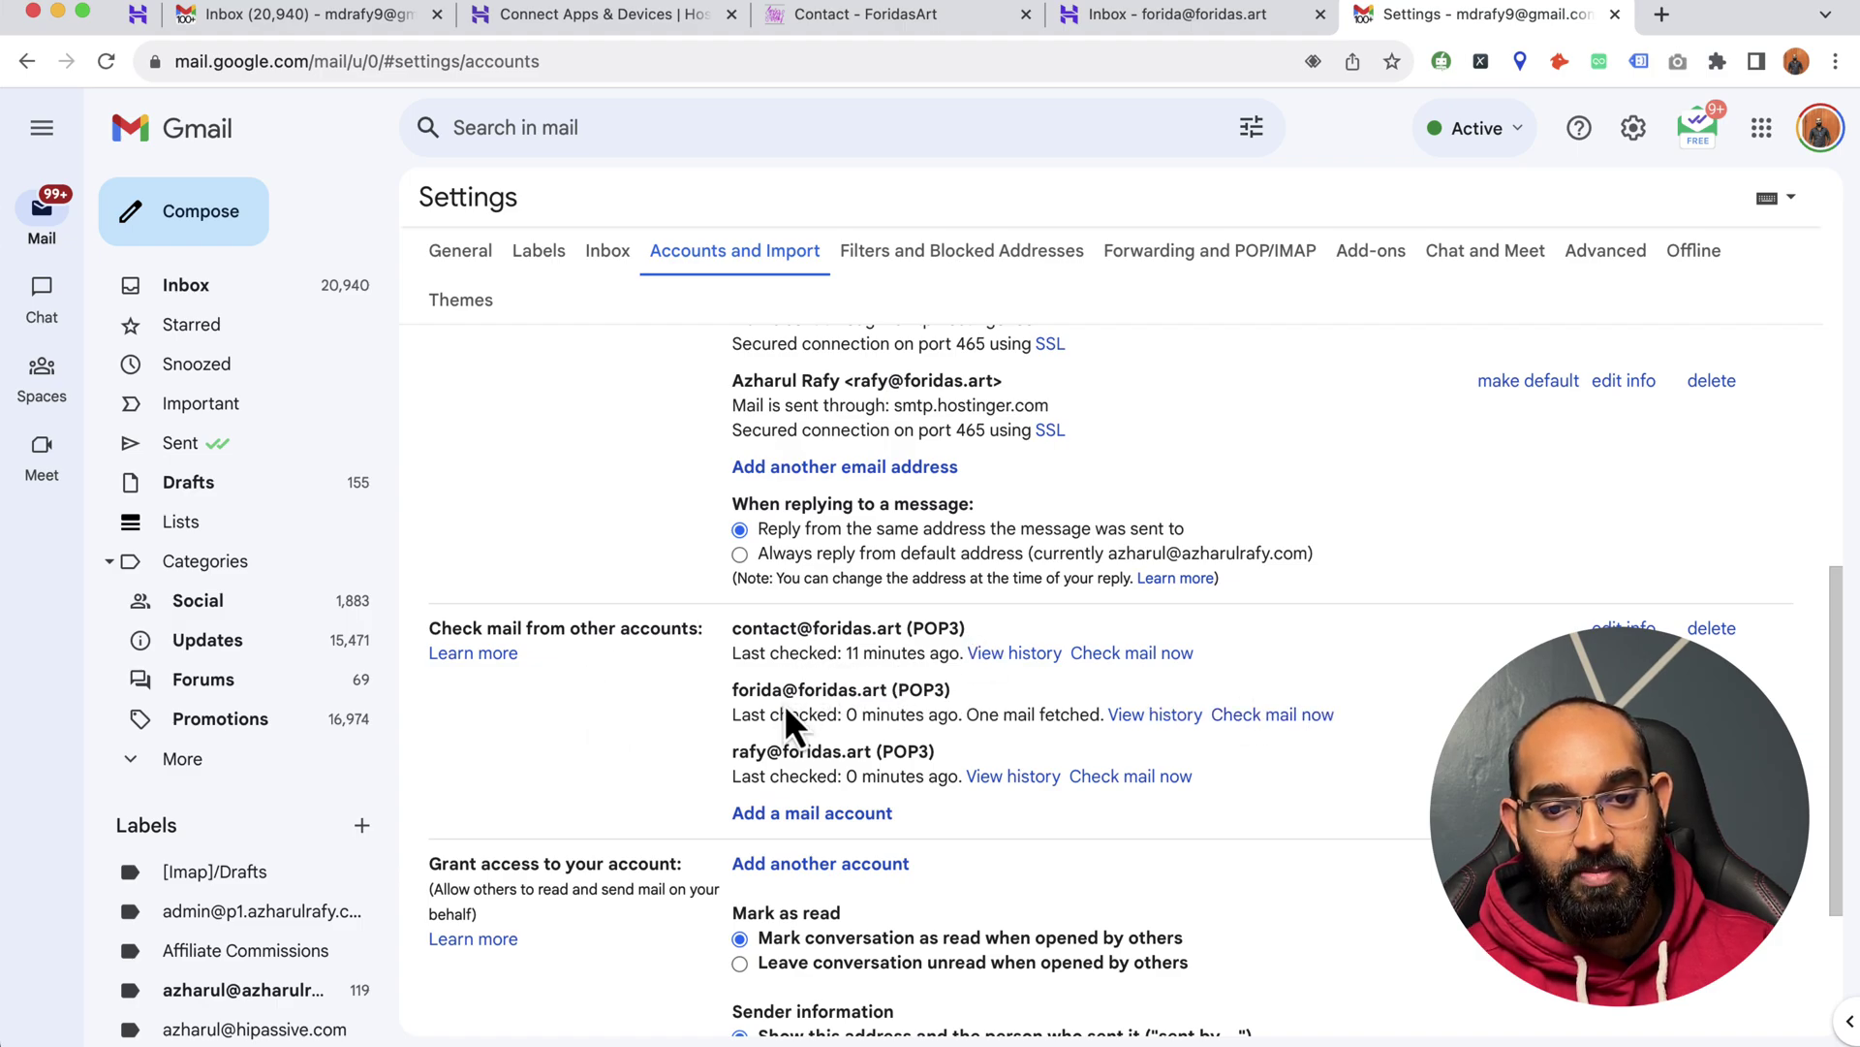
# - Read the ForidasArt - New Email contact-form message in the Gmail inbox
pyautogui.click(344, 291)
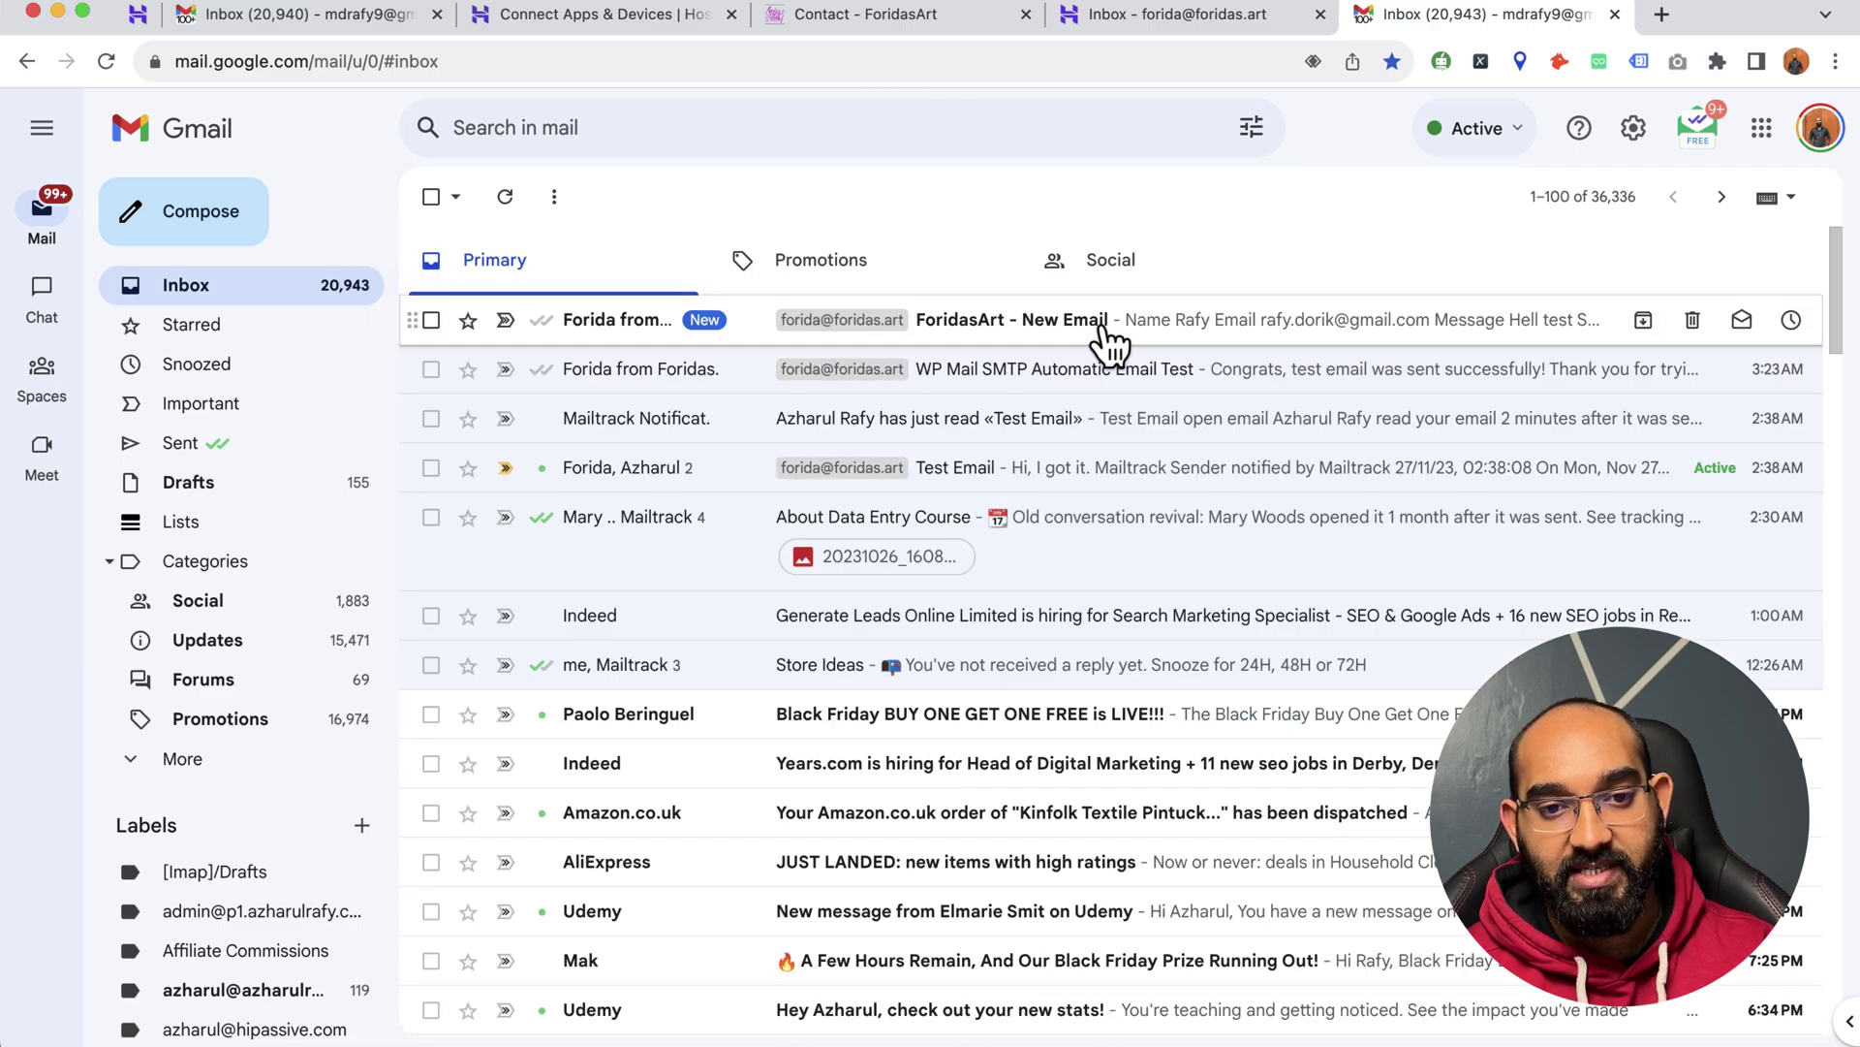
pyautogui.click(1105, 329)
pyautogui.scroll(-3, 922, 759)
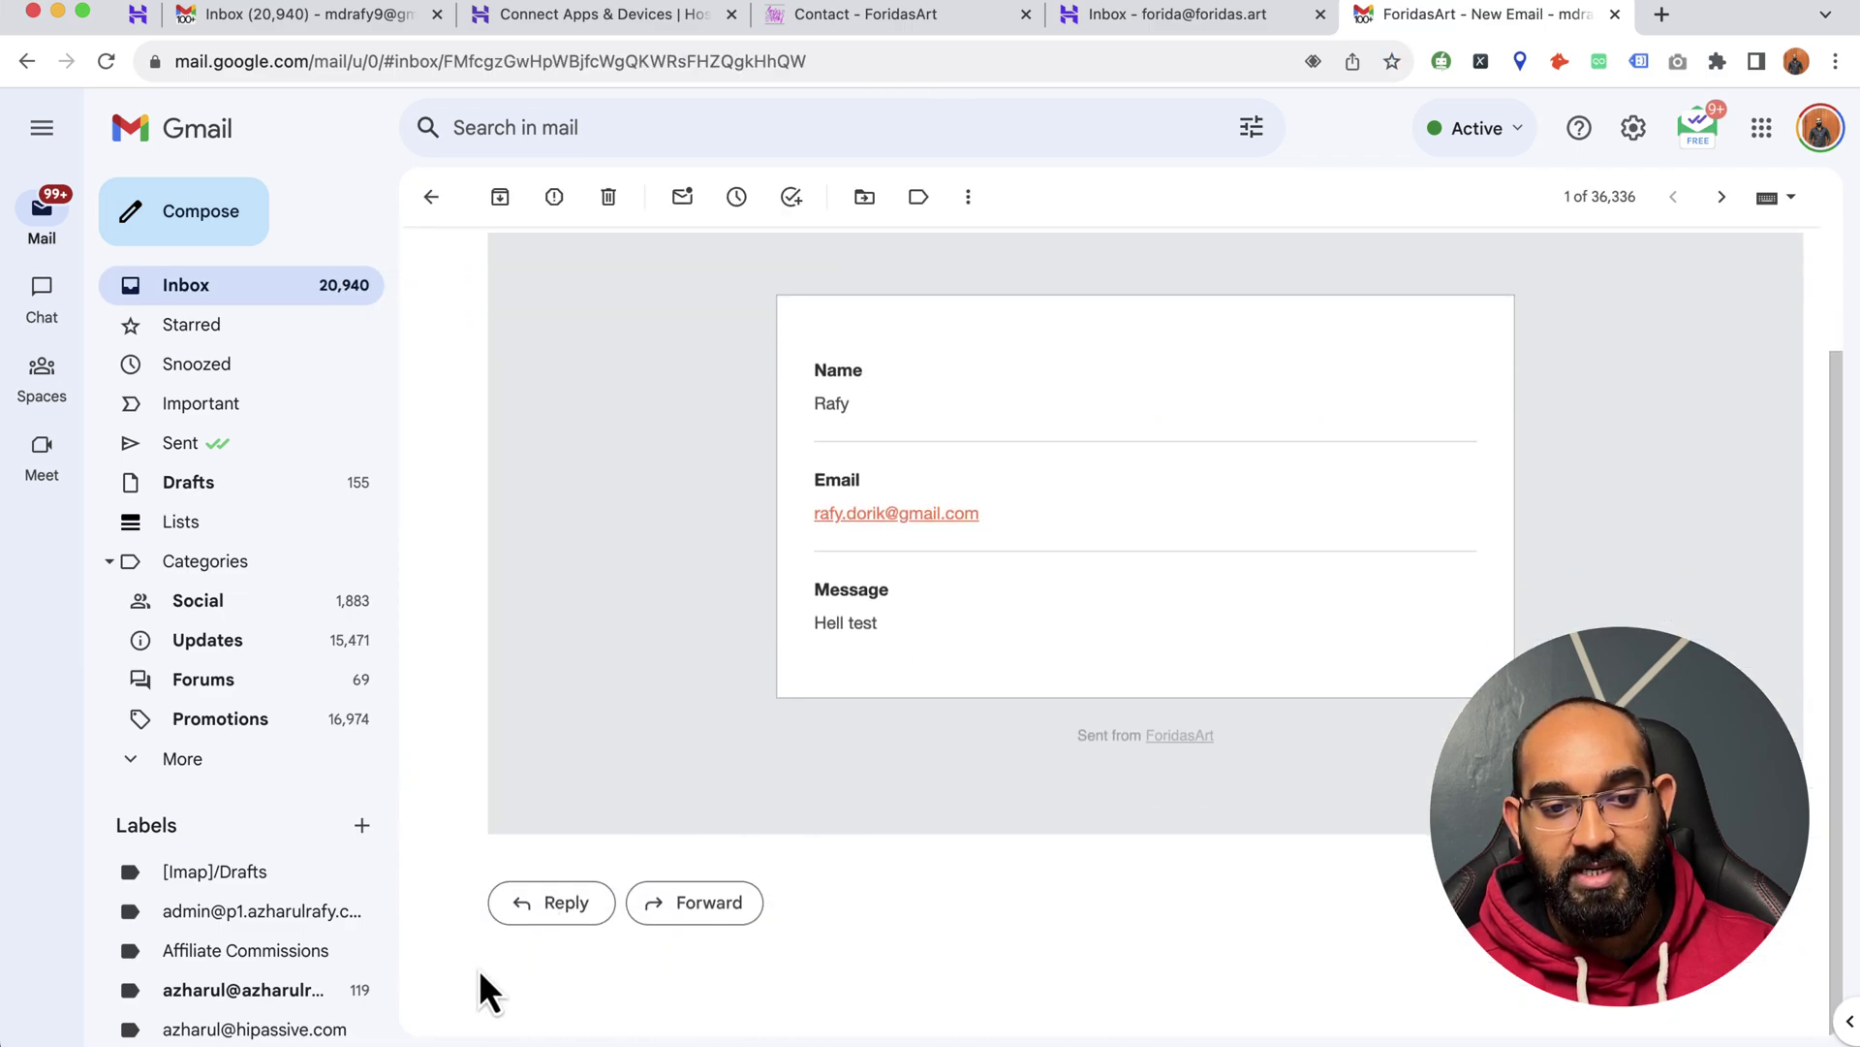
pyautogui.scroll(3, 742, 717)
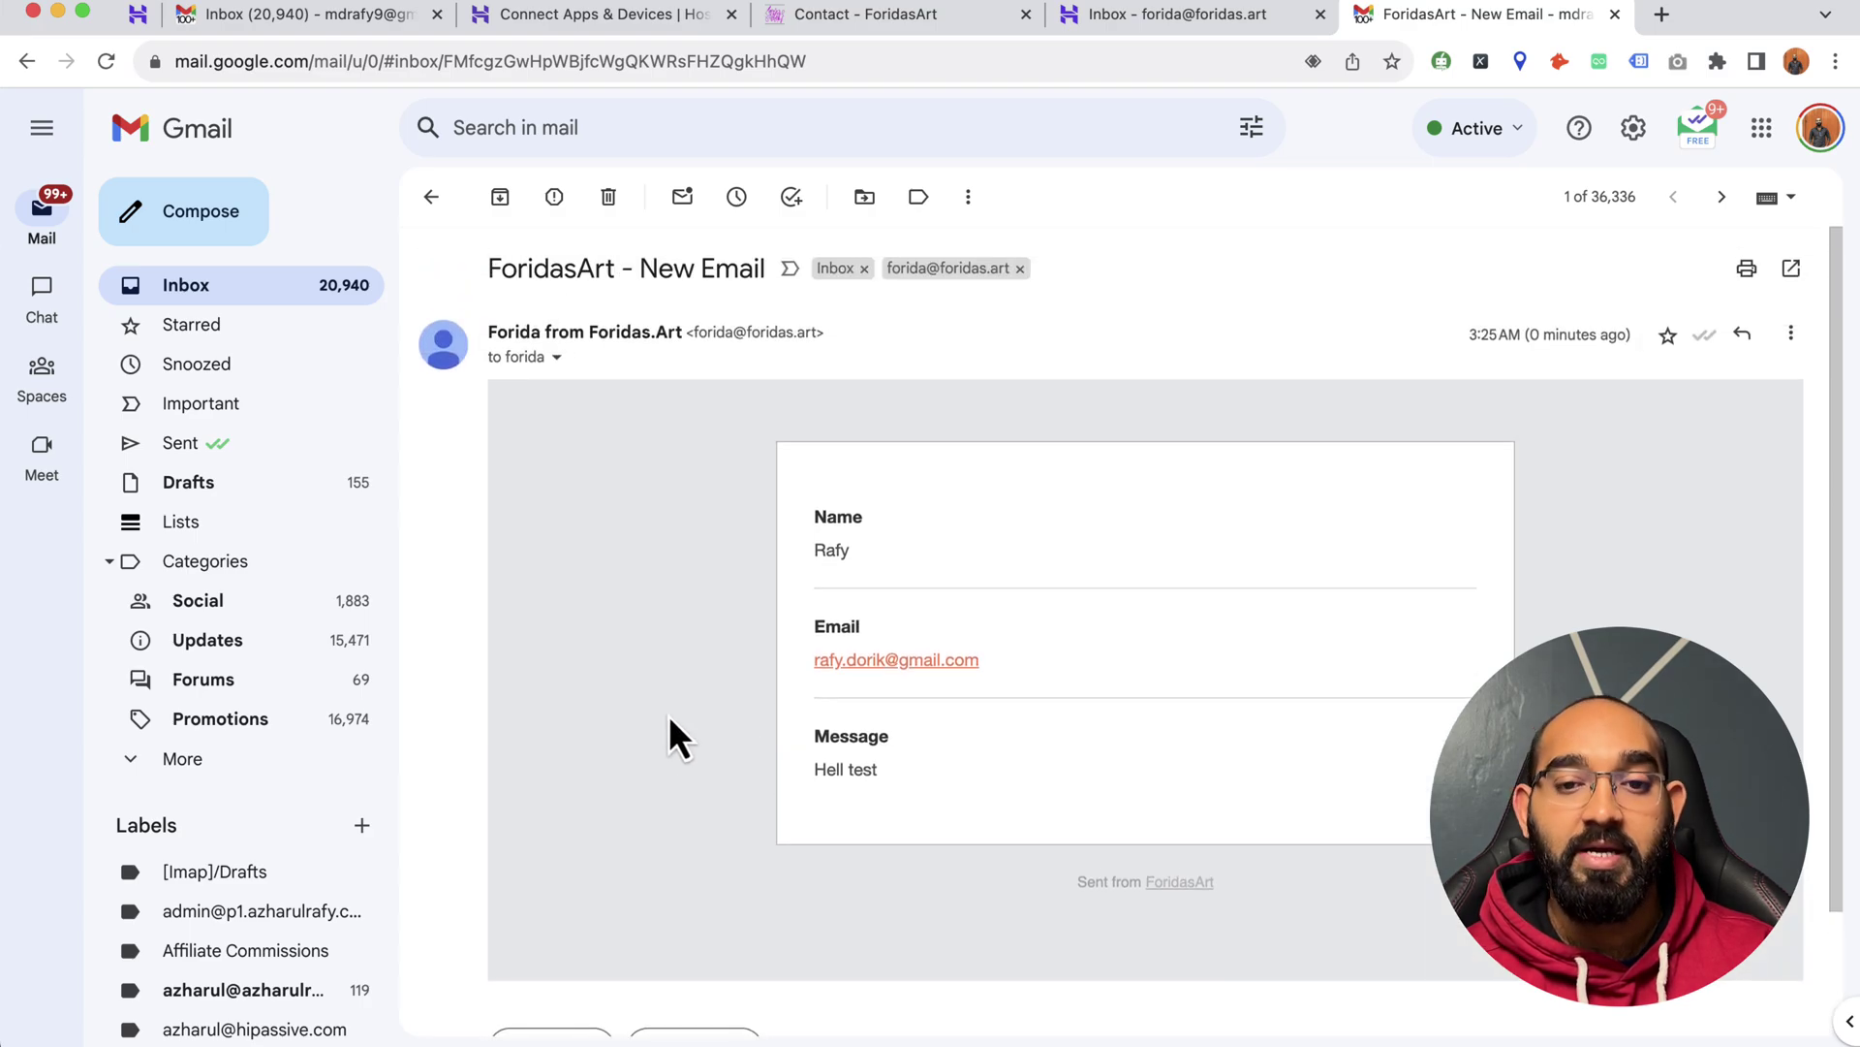